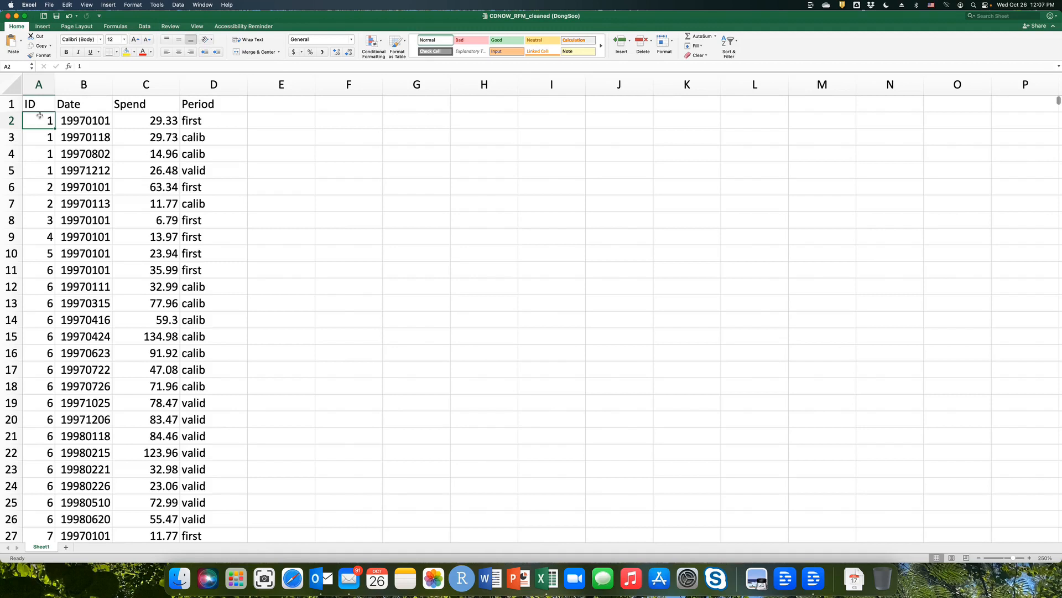
Step: Examine the ID, Date, Spend and Period headers and the corresponding values of the first transaction in row 2
click(42, 109)
click(87, 103)
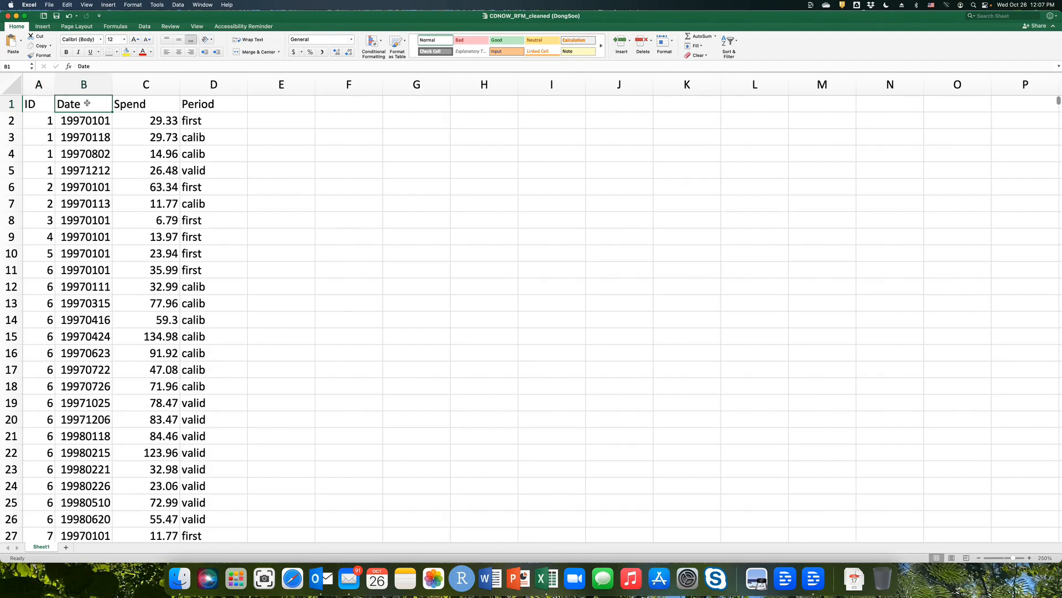
click(125, 103)
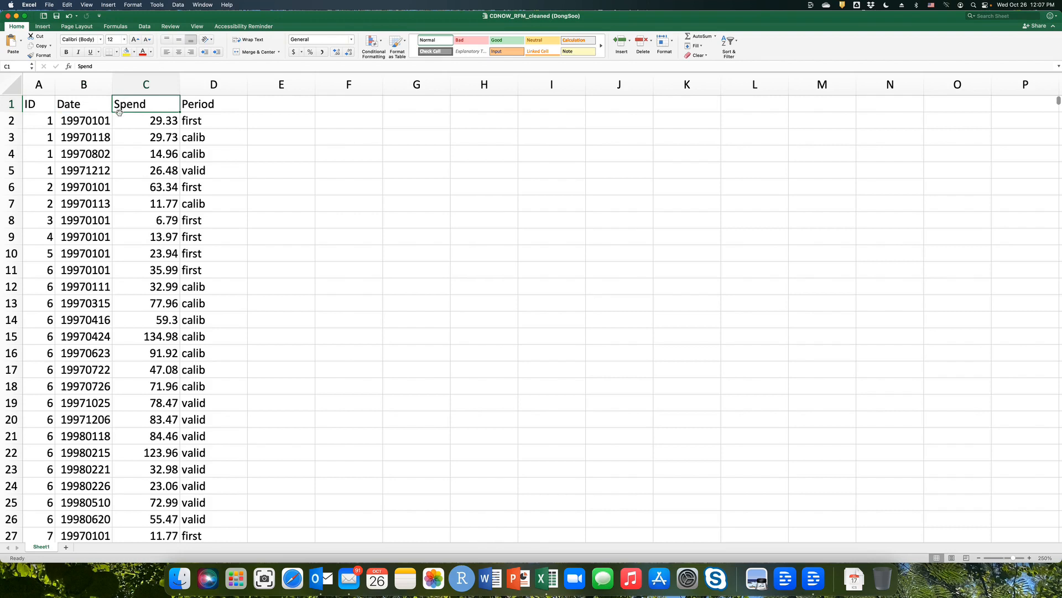
click(204, 106)
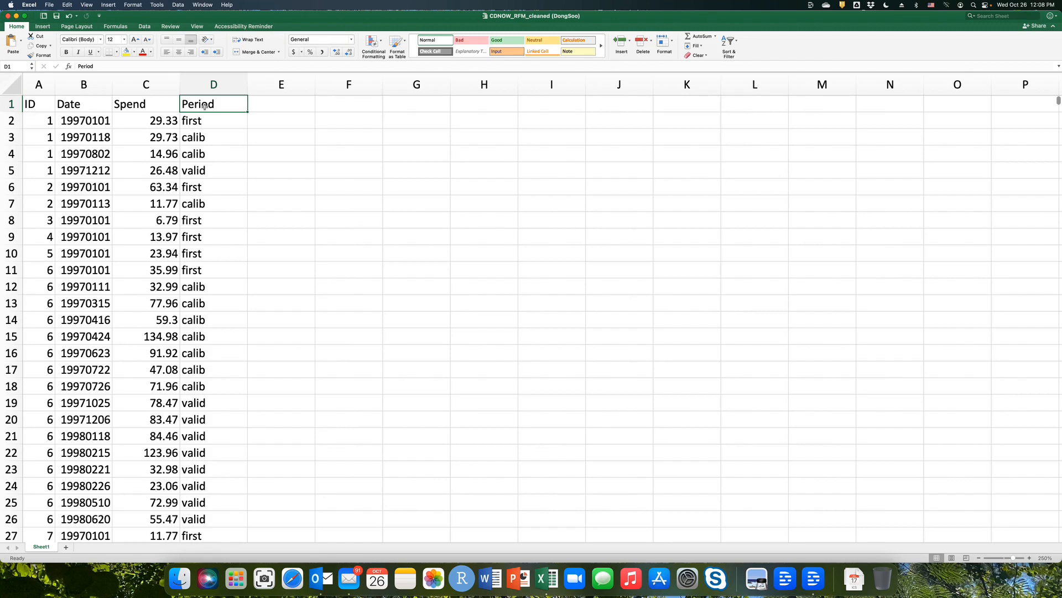
click(44, 121)
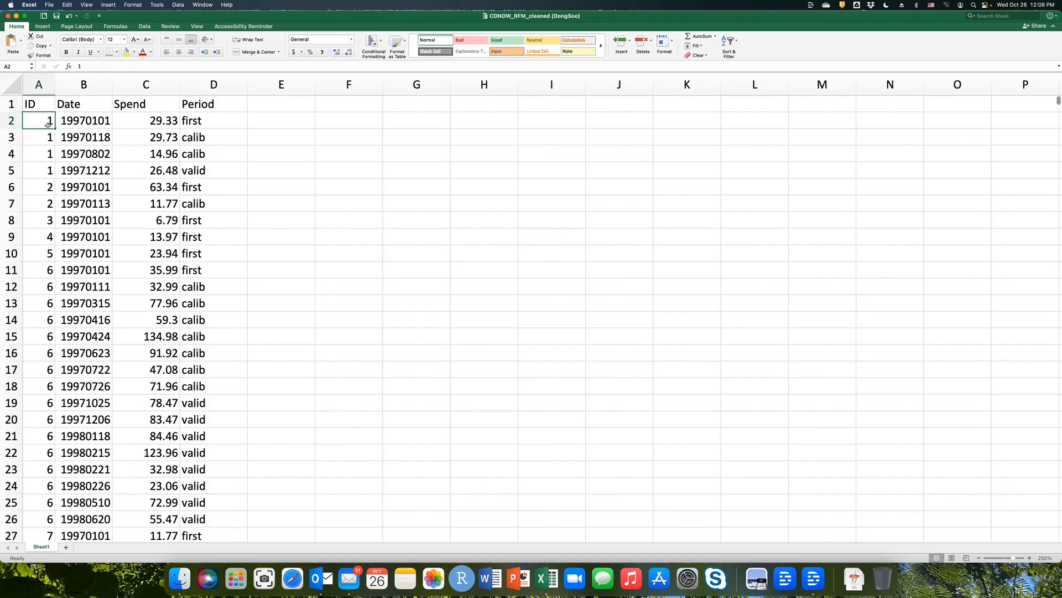
click(92, 123)
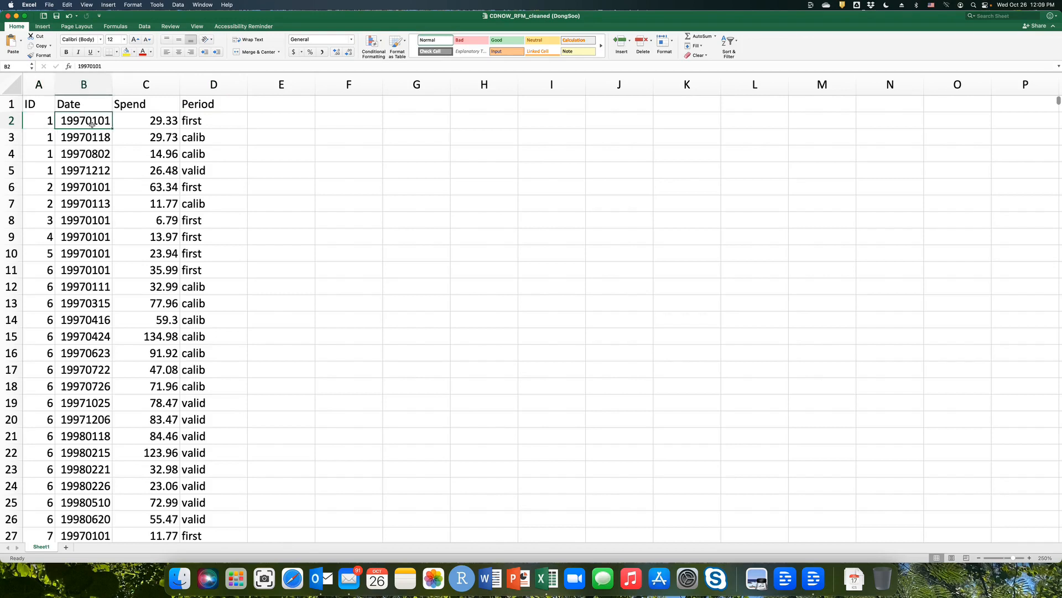
click(142, 124)
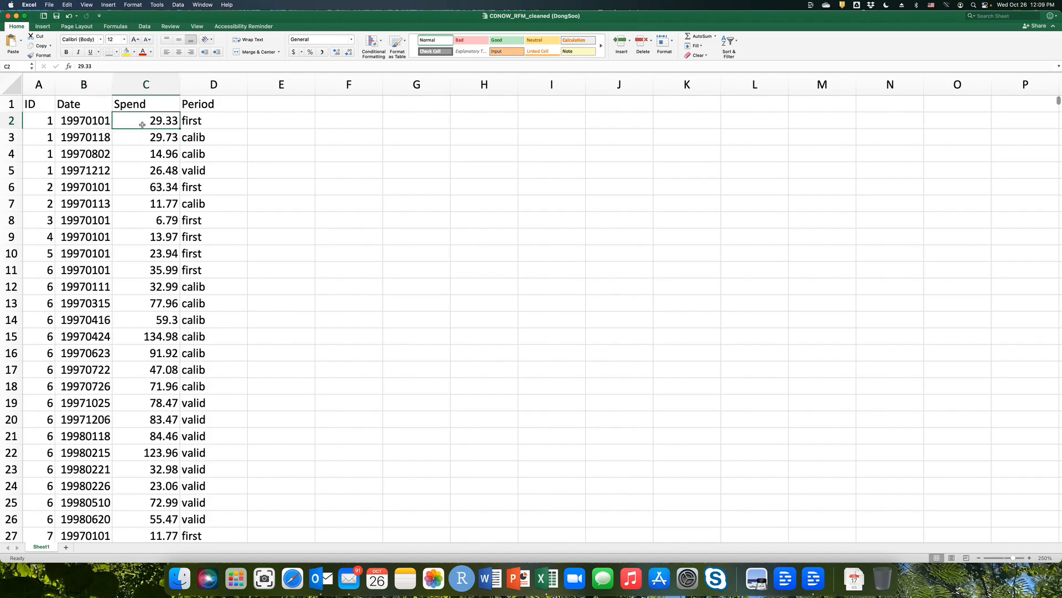
click(214, 125)
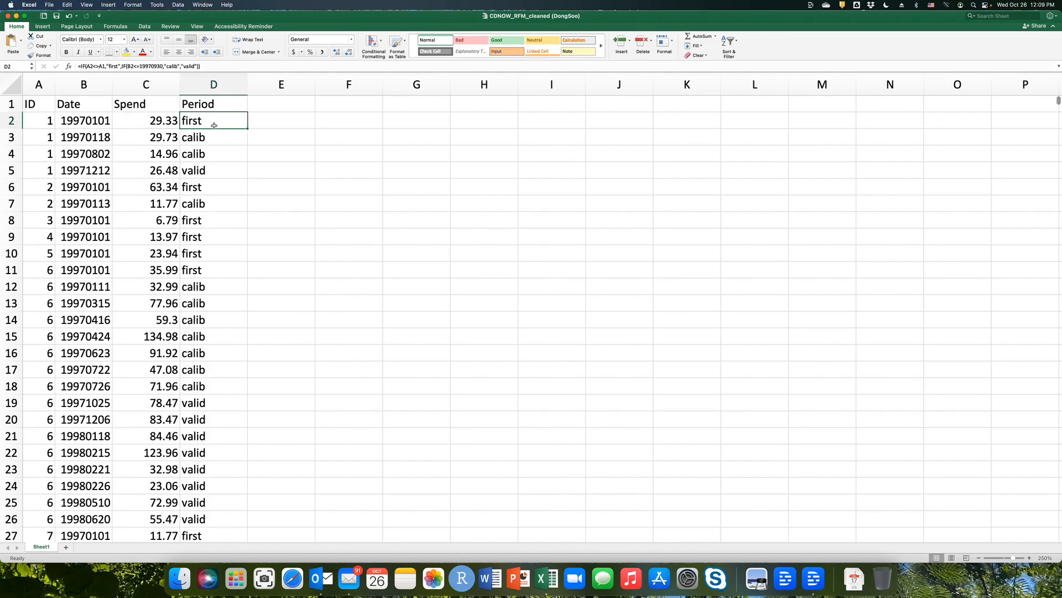
Step: Examine the ID, Date, Spend and Period values of the transactions in rows 3 to 5
click(40, 140)
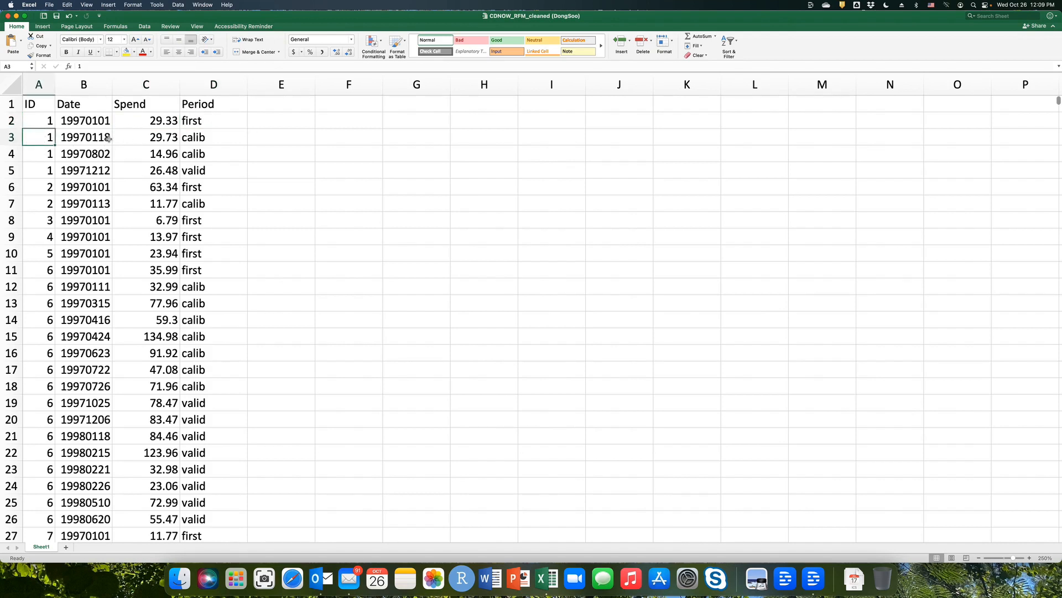
click(86, 138)
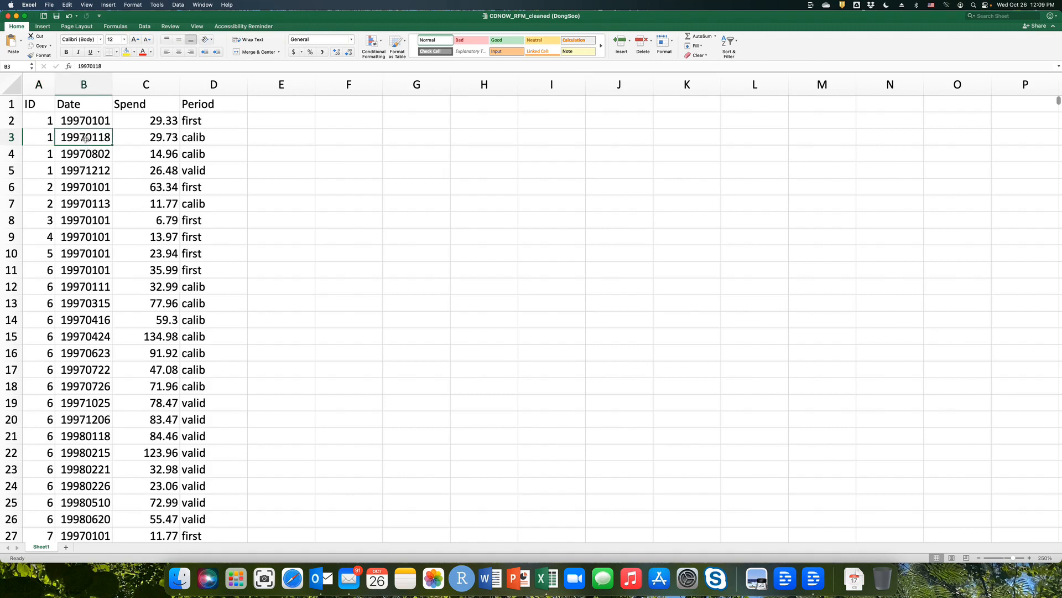
click(138, 138)
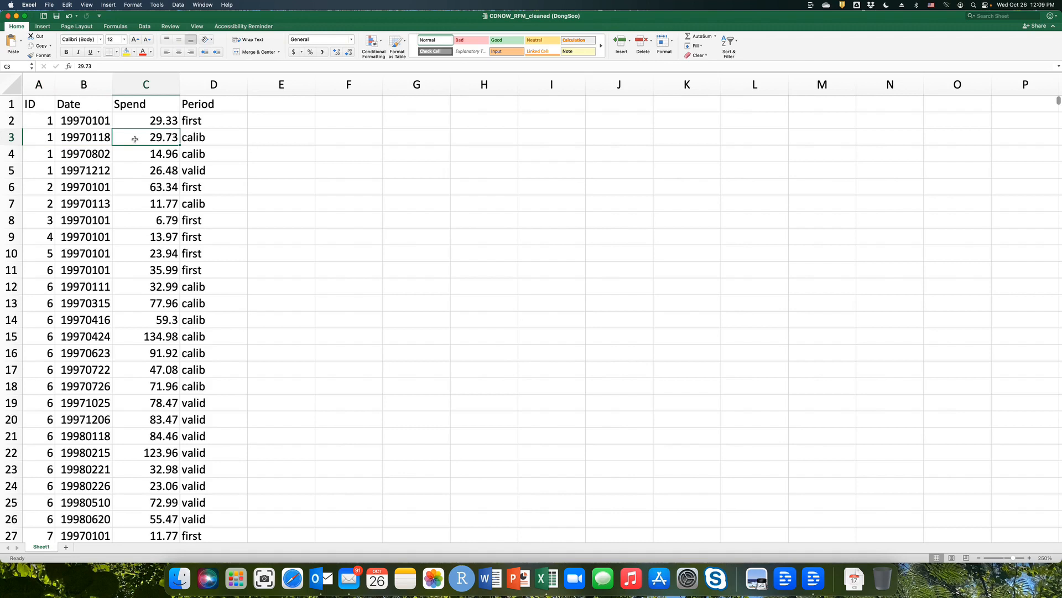
click(201, 137)
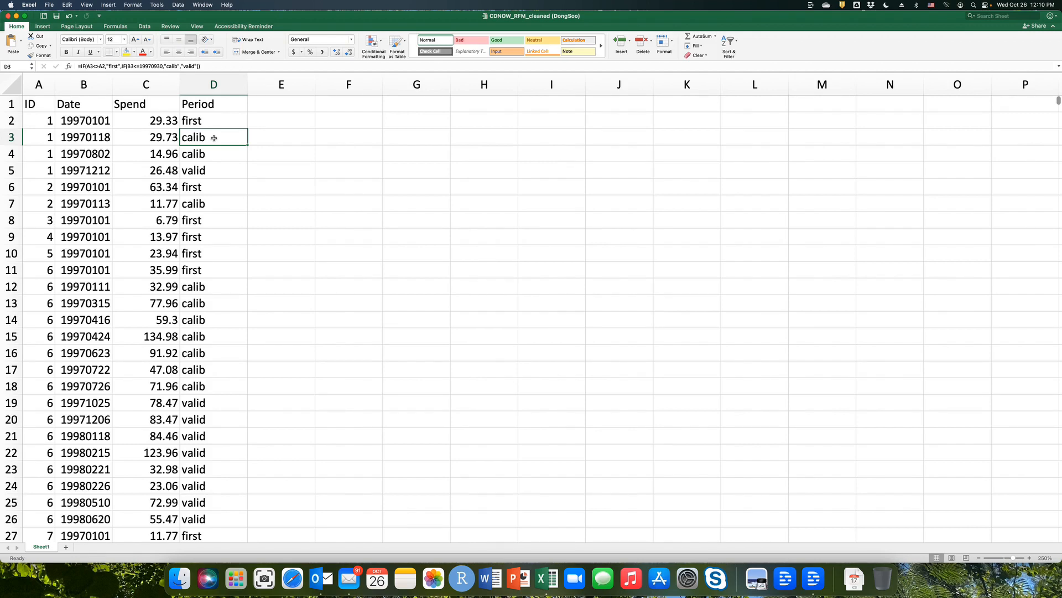
click(92, 139)
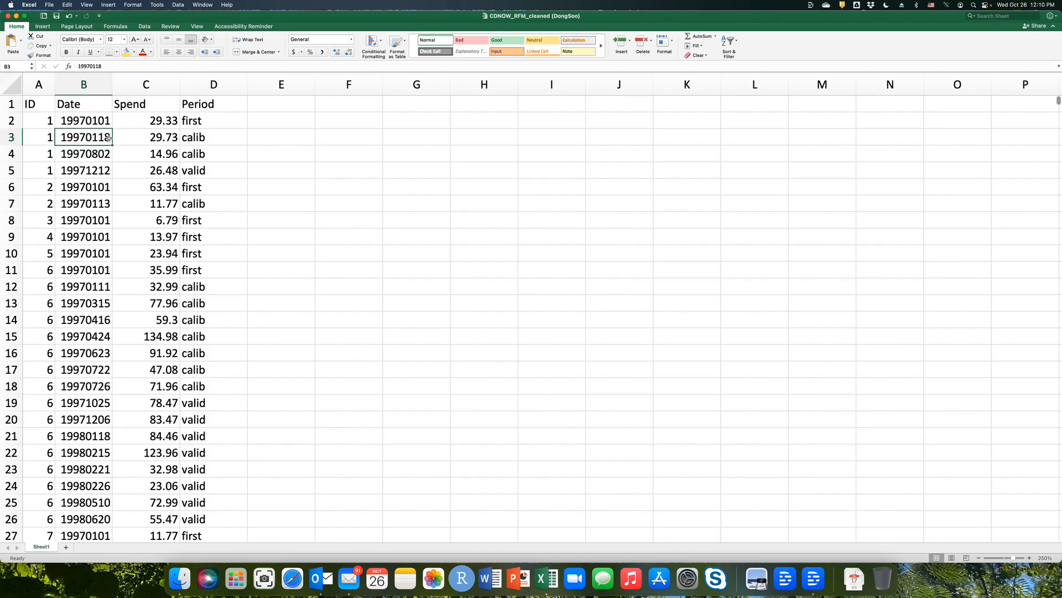
click(213, 137)
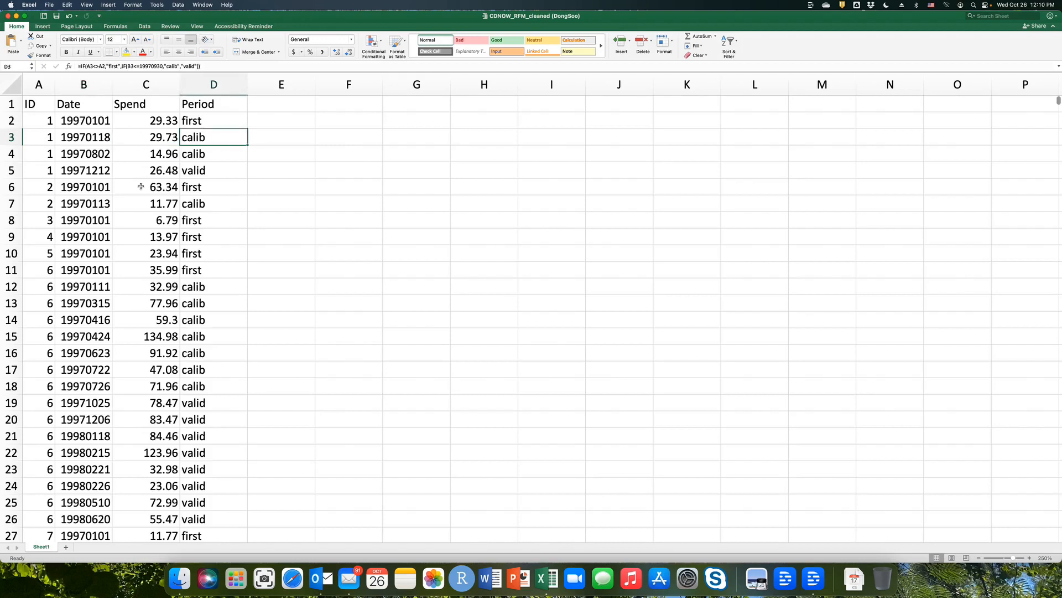
click(44, 156)
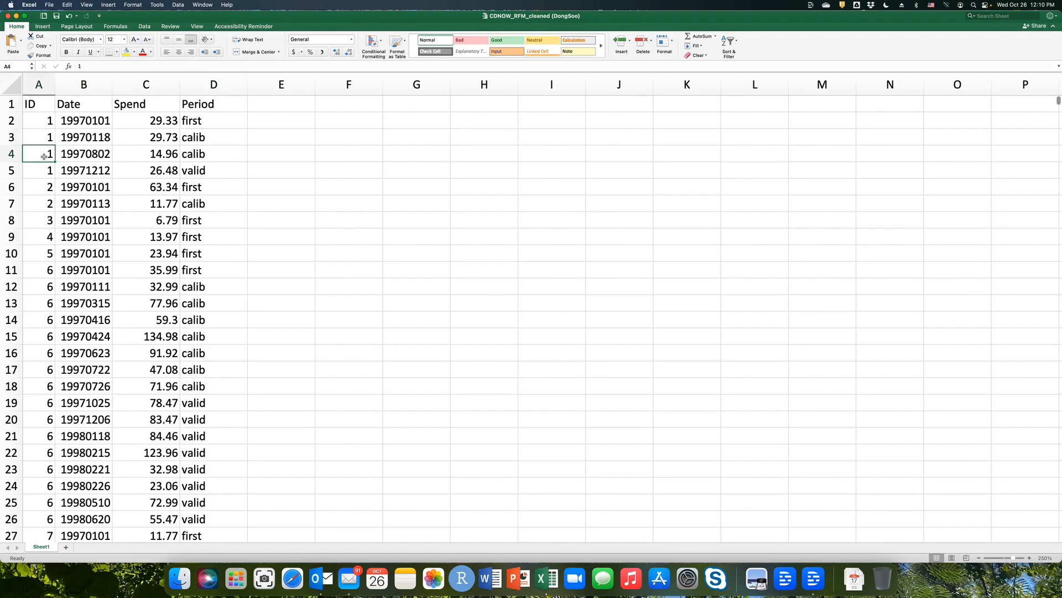
click(201, 151)
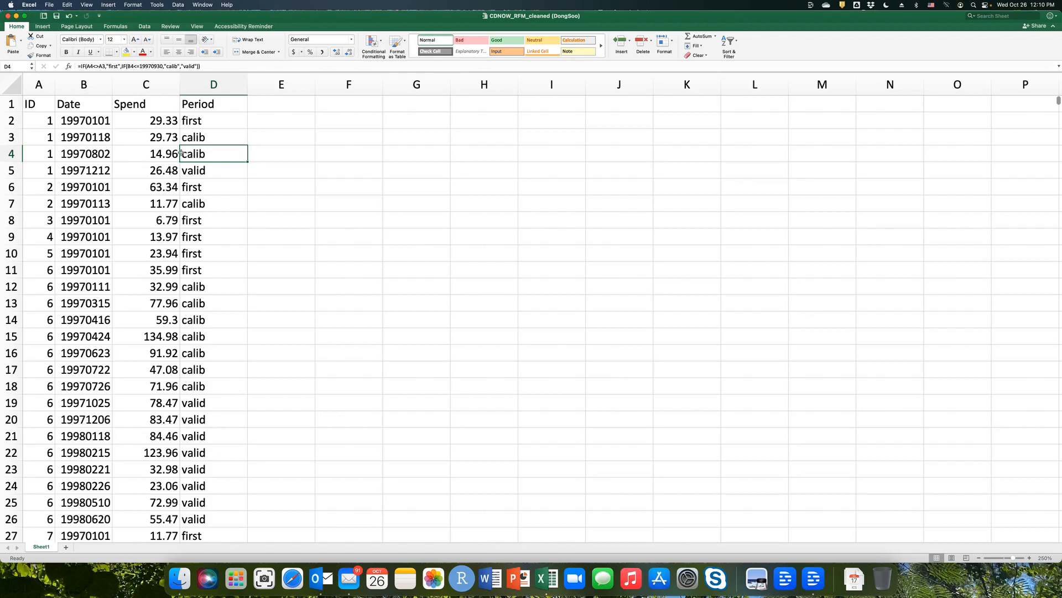
click(90, 157)
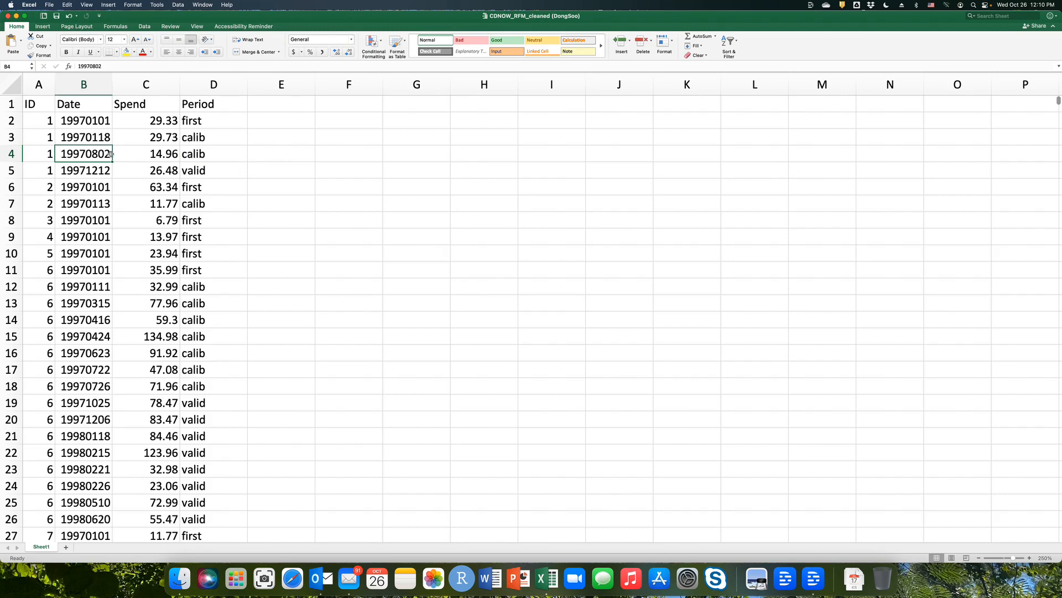
click(131, 153)
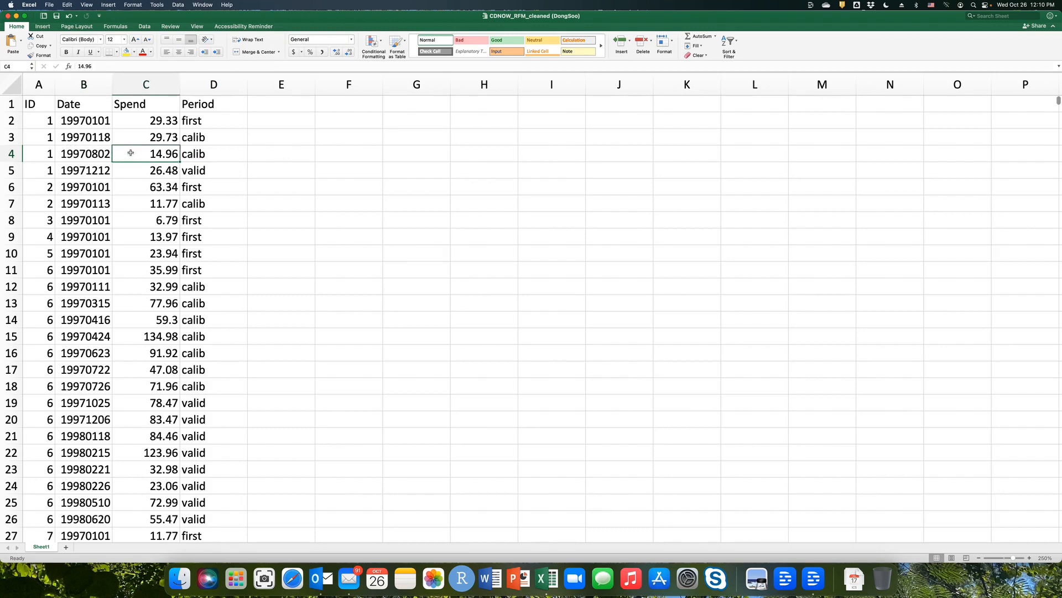
click(37, 171)
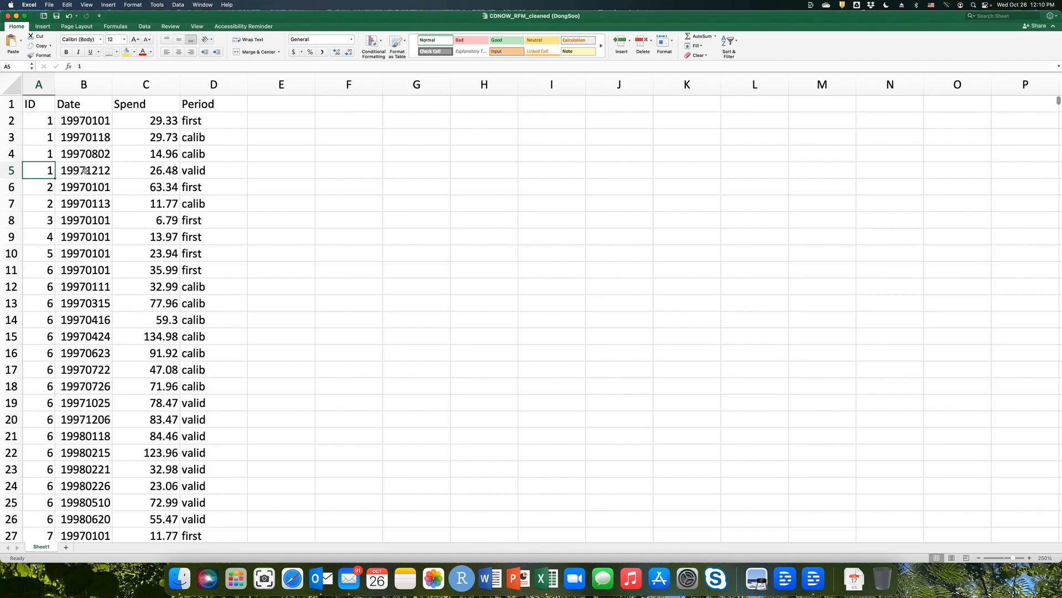
click(199, 170)
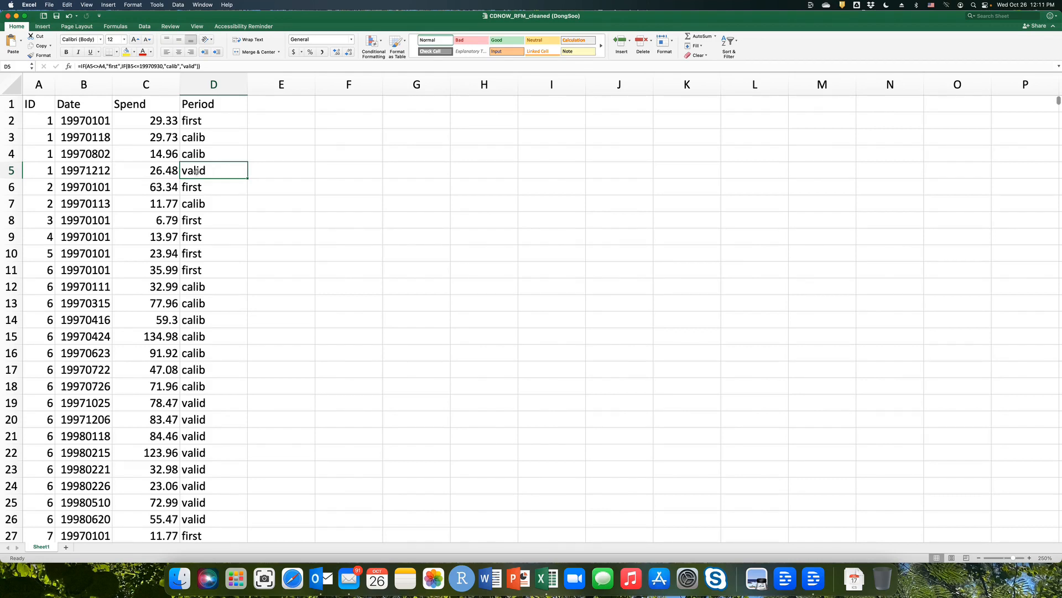
Step: Compare the calib rows 3 to 4, the valid row 5 and the first-purchase rows 2 and 8 to 10, and review the column headers
click(51, 137)
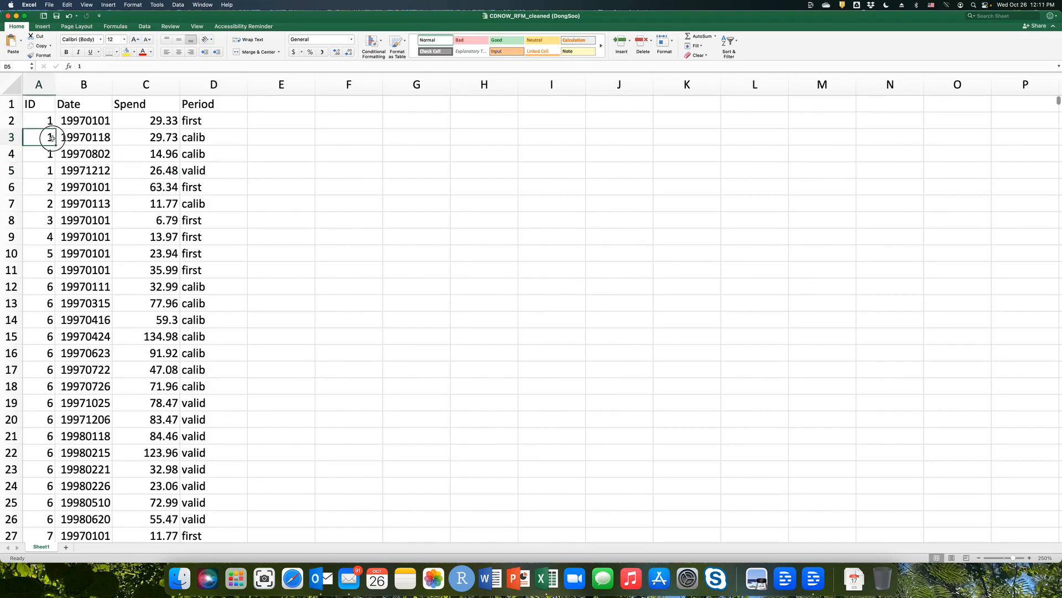
drag(51, 138, 219, 150)
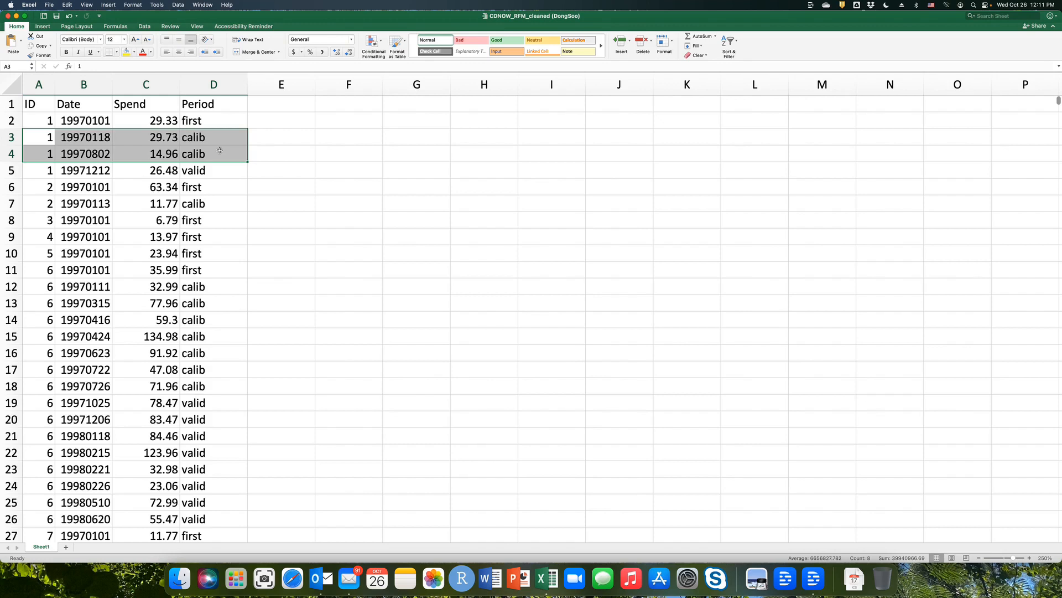
drag(42, 171, 210, 172)
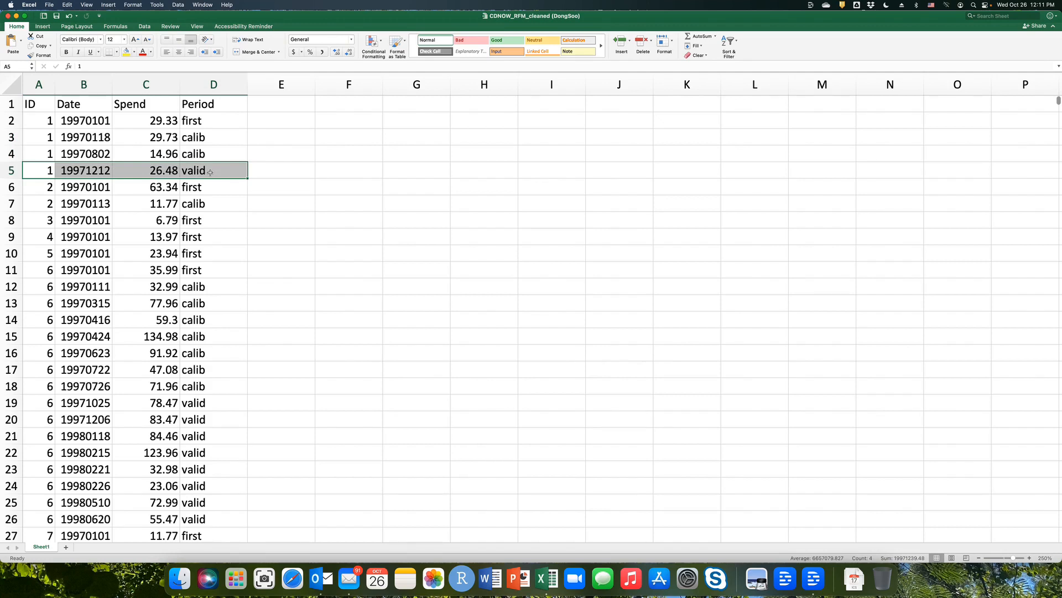
drag(48, 119, 209, 121)
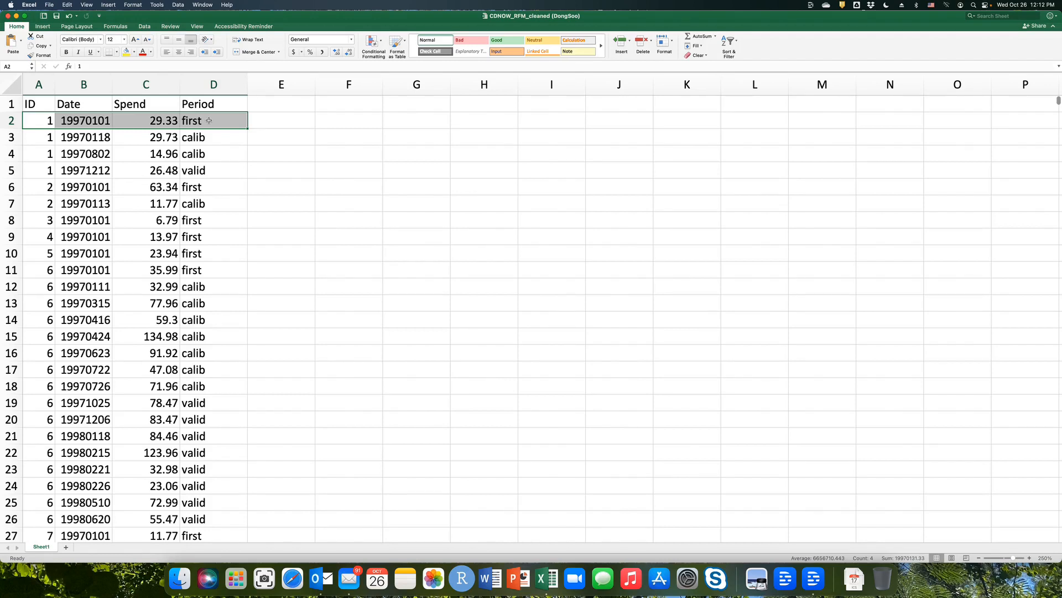
click(43, 223)
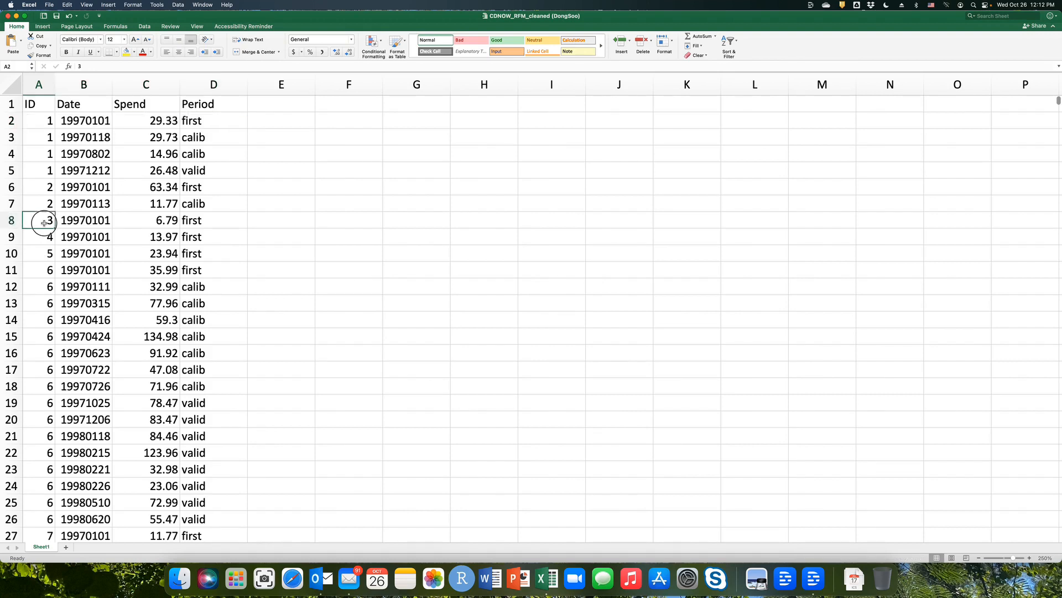
drag(44, 223, 219, 252)
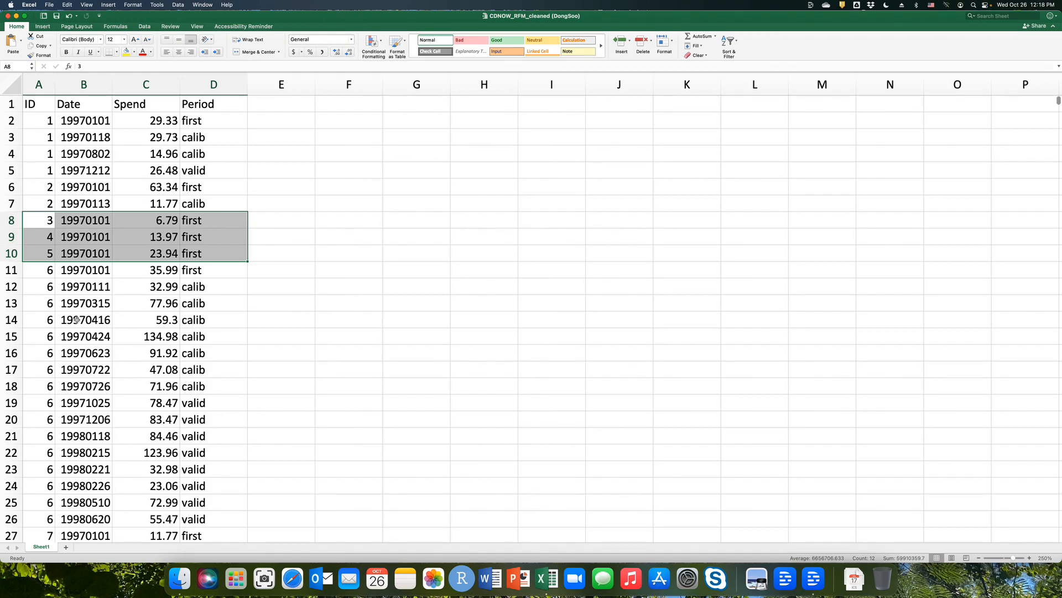
click(45, 108)
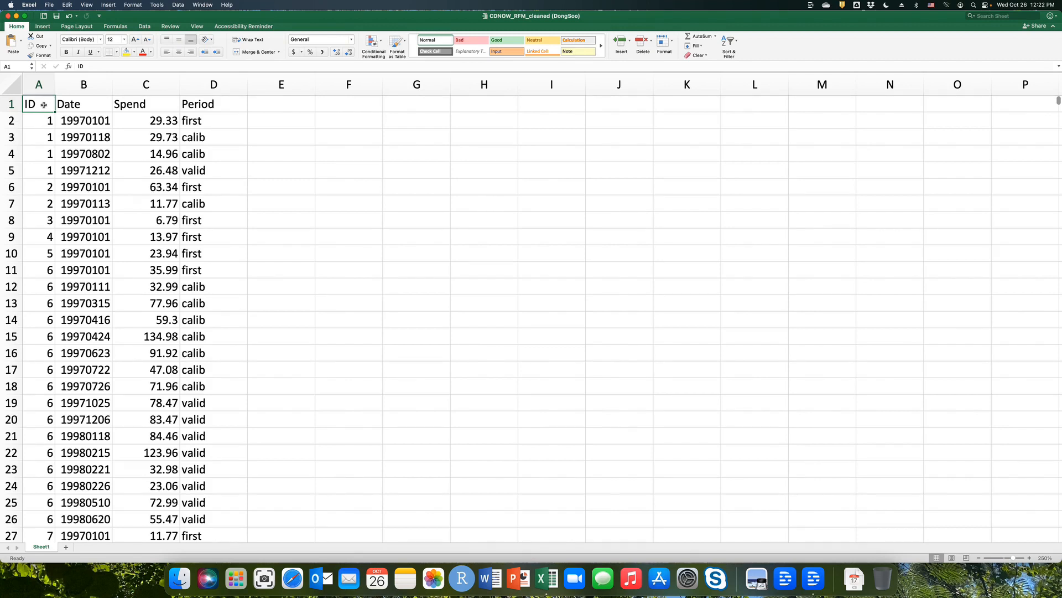
click(86, 106)
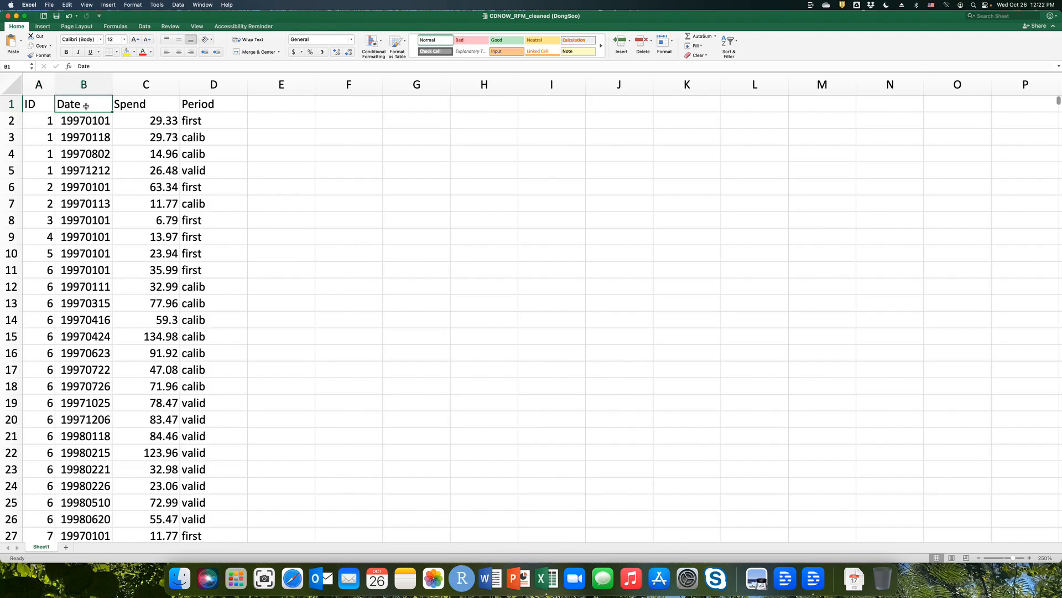
key(Right)
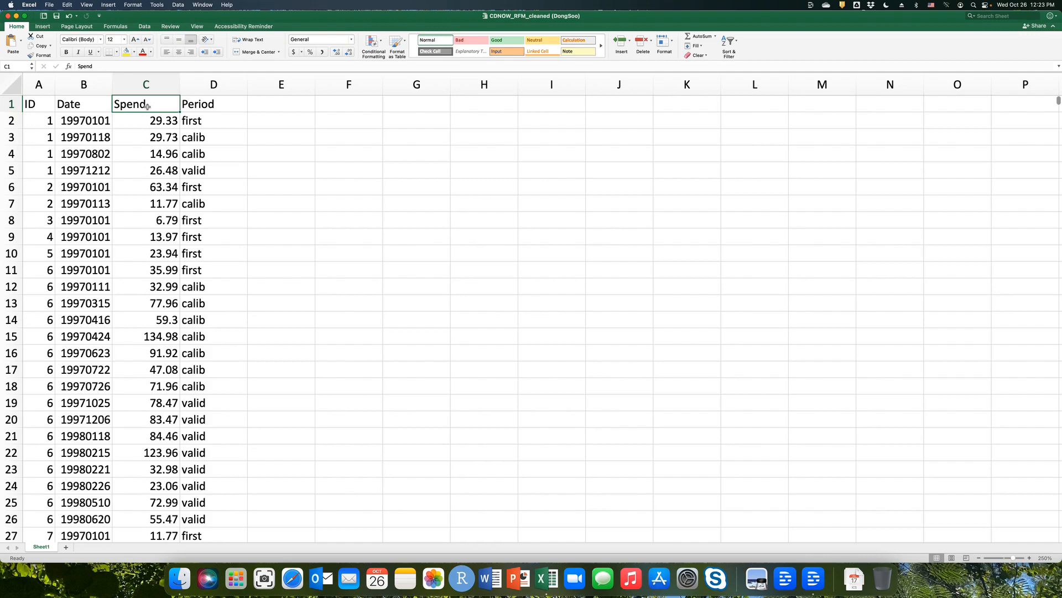
Step: Create a PivotTable on a new worksheet from the transaction data in Sheet1!$A$1:$D$6697
click(42, 105)
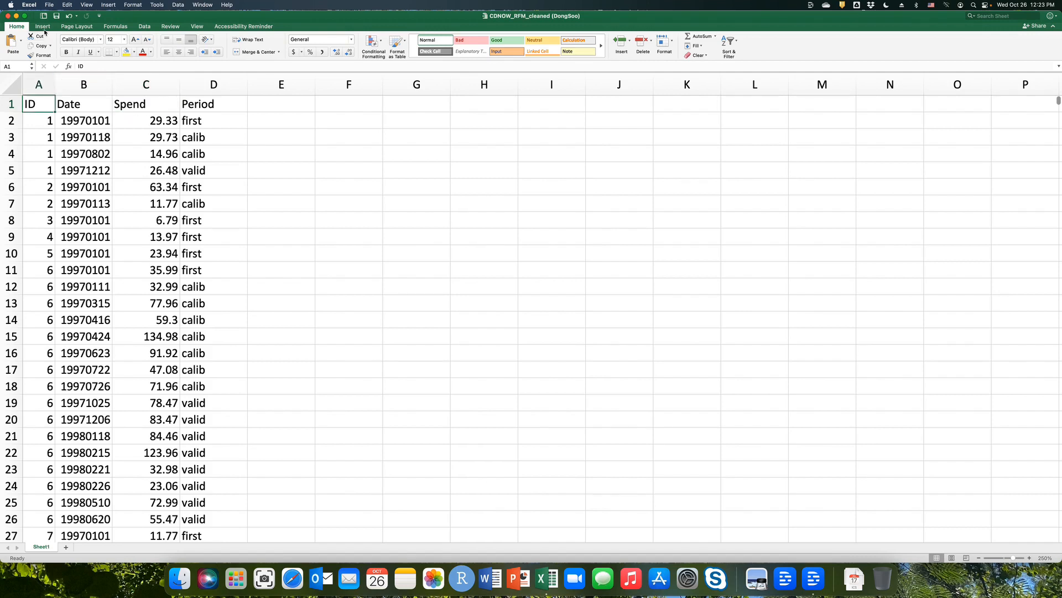
click(43, 26)
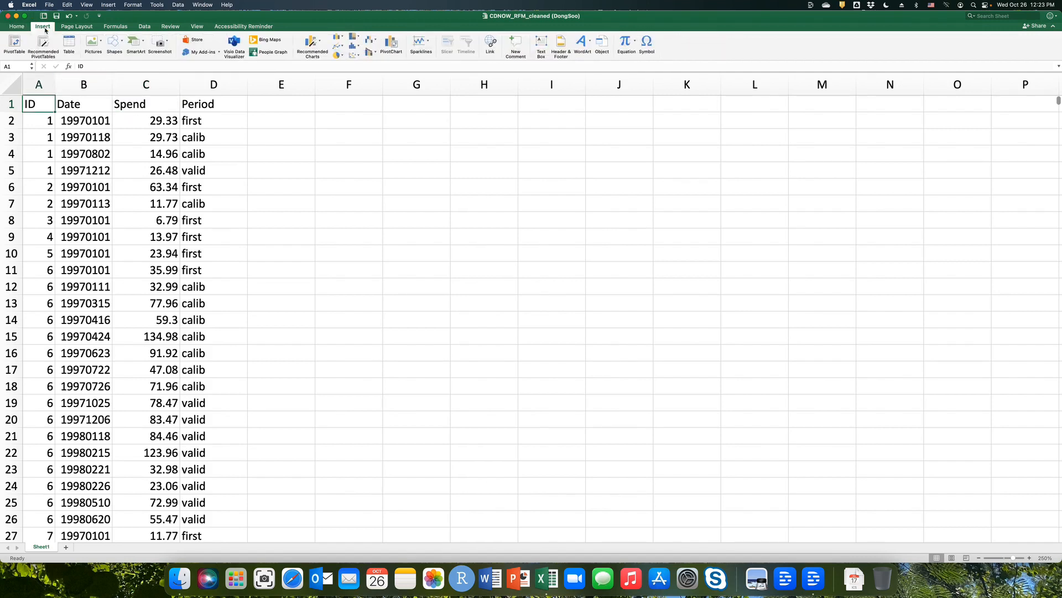
click(14, 48)
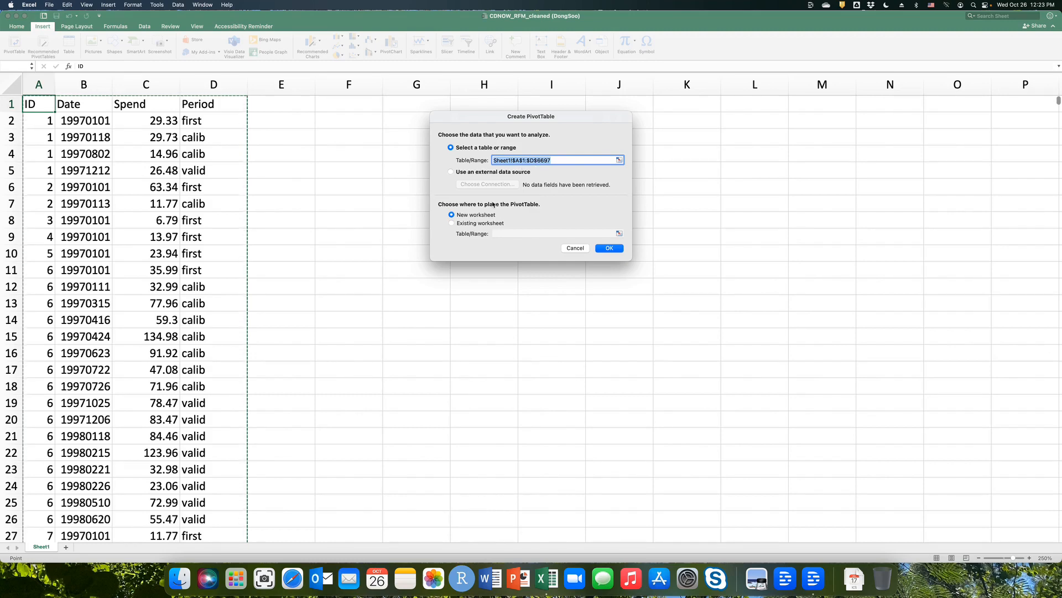
click(609, 249)
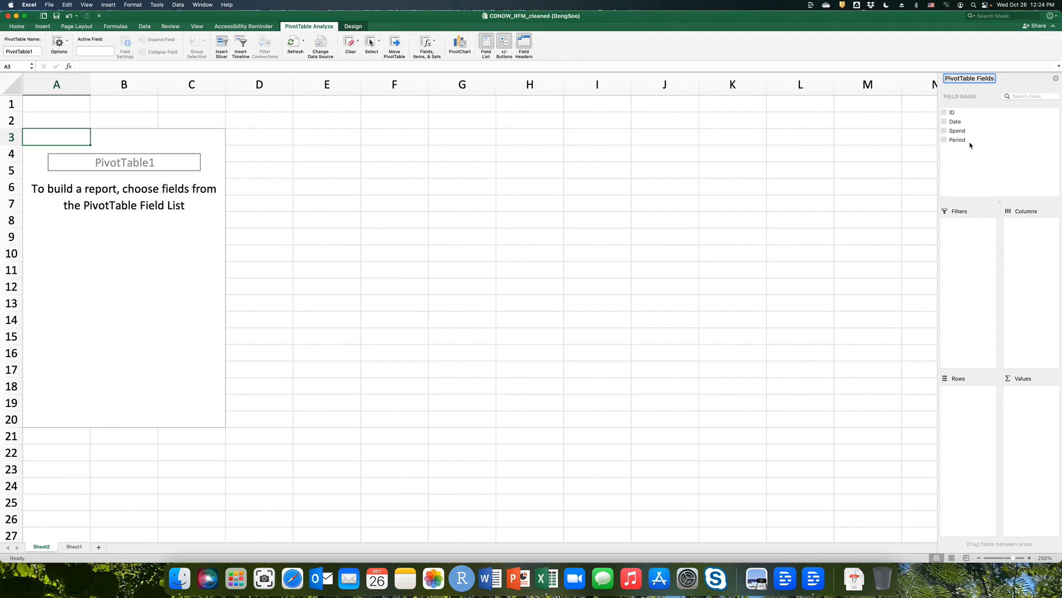
Step: Add the ID field to the PivotTable's Rows area and return to the transaction data in Sheet1
click(953, 114)
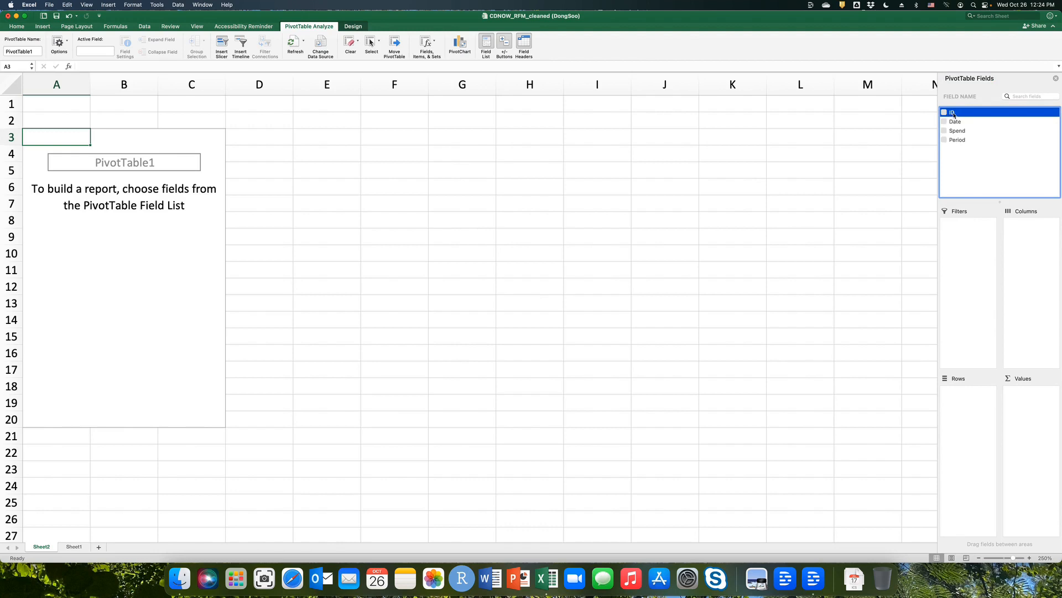
drag(953, 115, 970, 421)
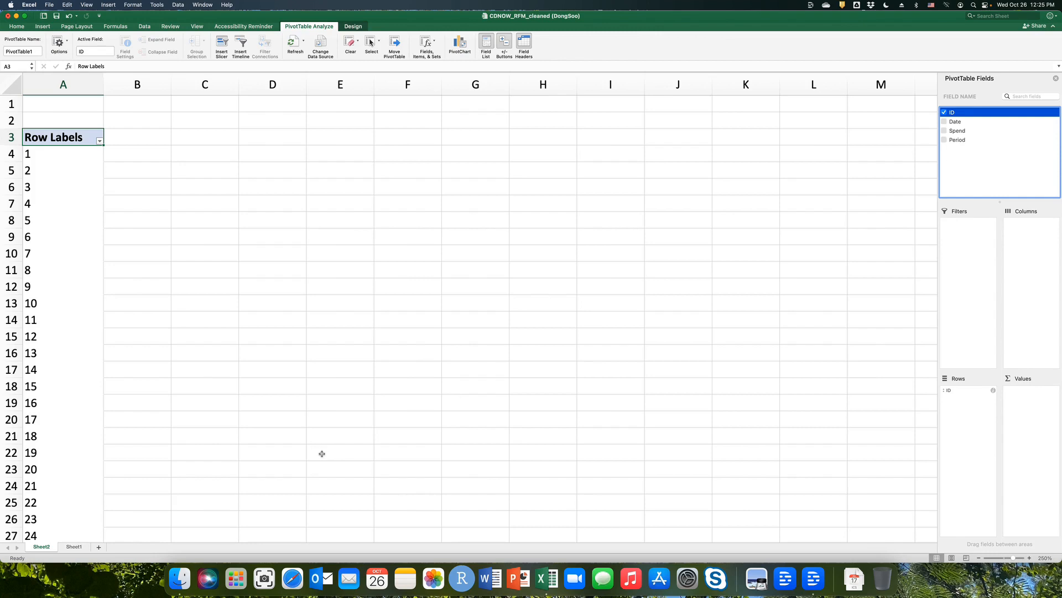
click(74, 547)
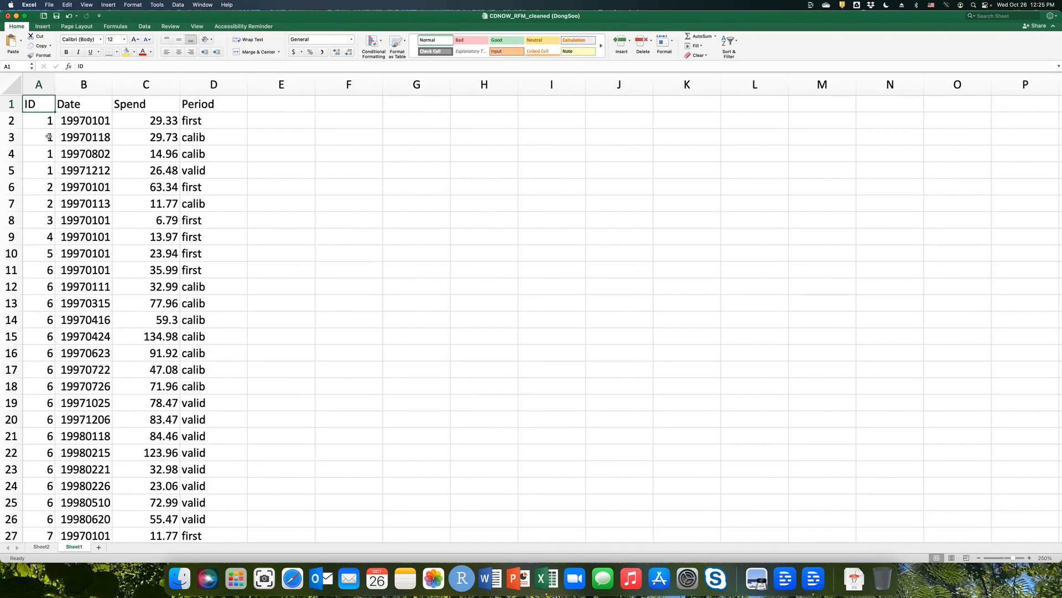
Step: Examine the two calib transactions in rows 3 and 4 of Sheet1, comparing their ID and Period values
drag(48, 137, 206, 154)
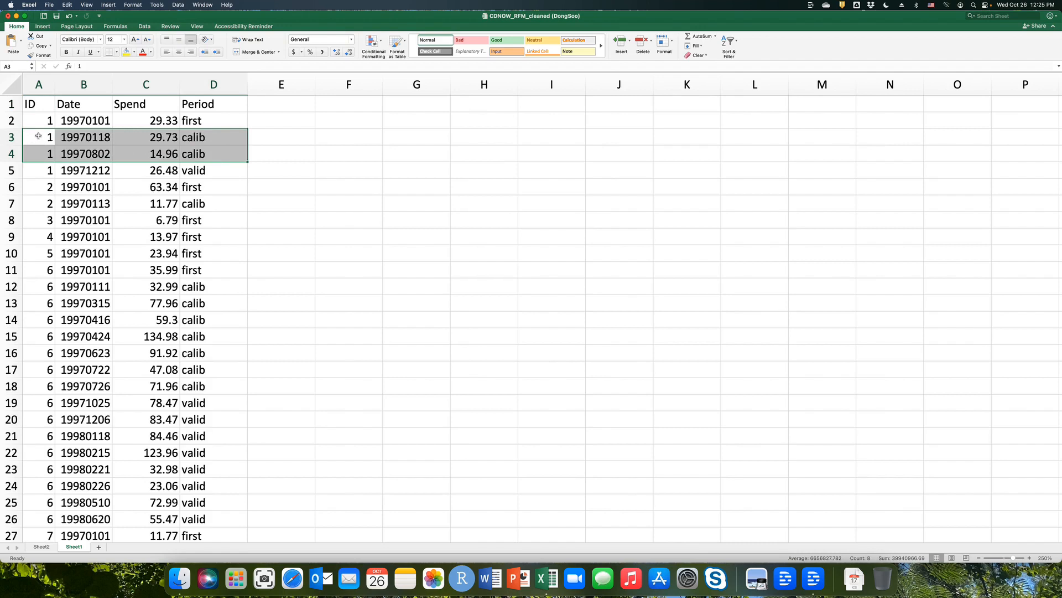
drag(35, 137, 35, 151)
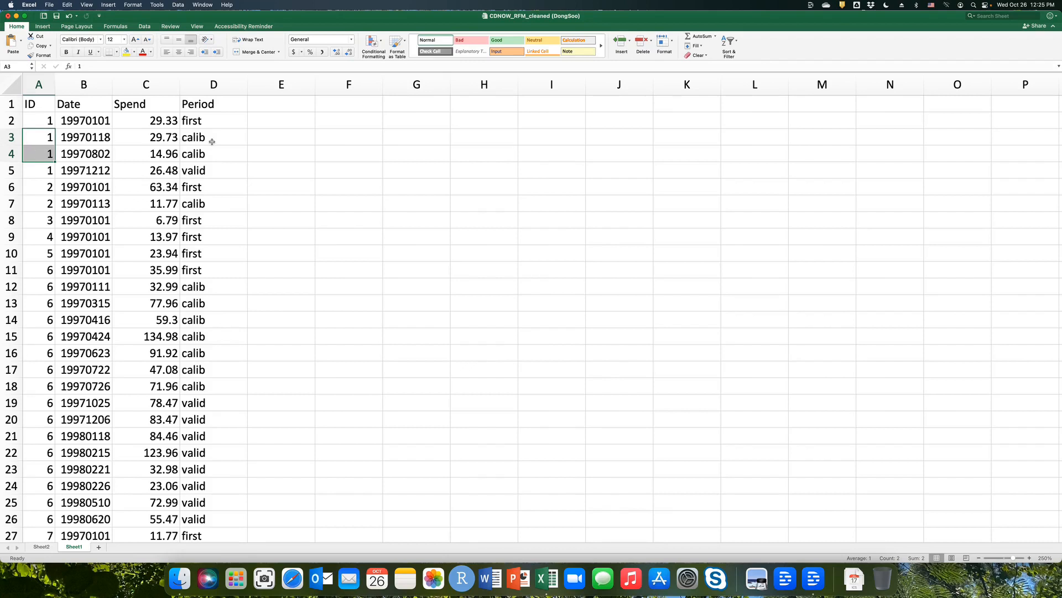
drag(214, 138, 214, 152)
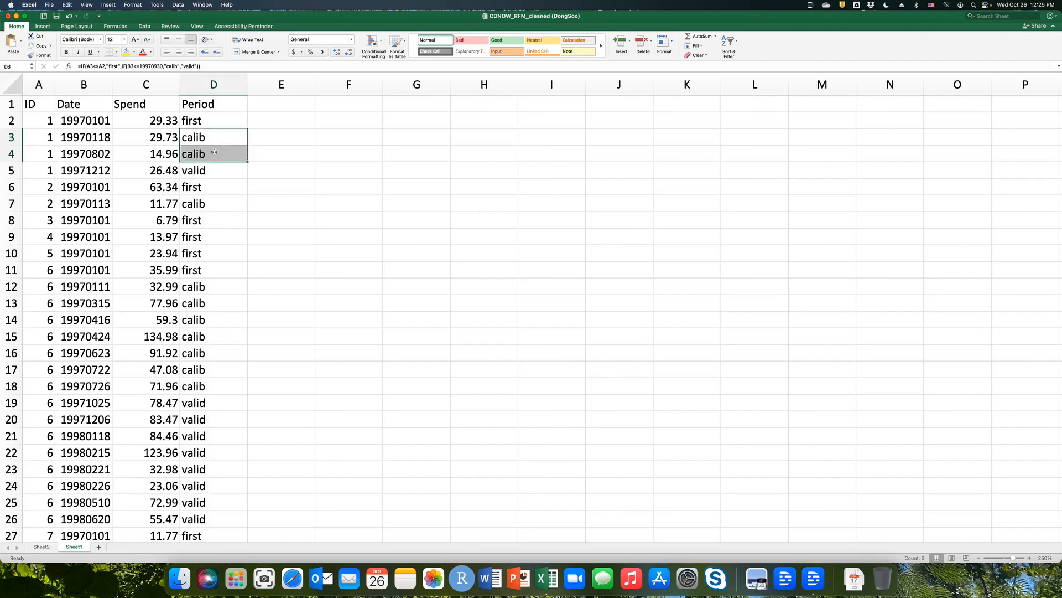
Step: Compare the calib transactions in rows 12 to 18 with the valid transactions in rows 19 to 26 for the same ID
drag(38, 286, 225, 386)
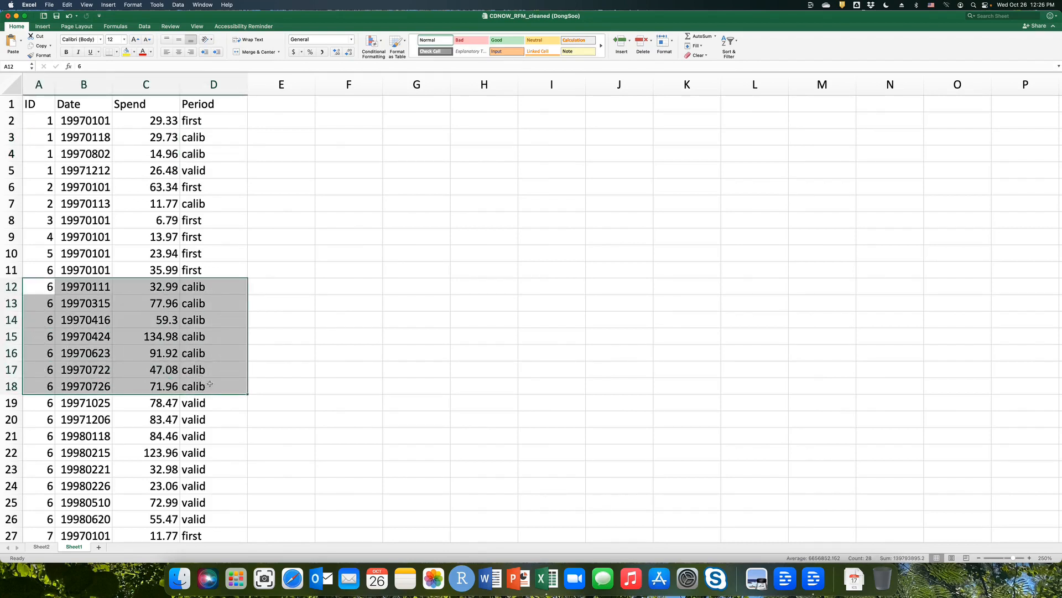
drag(48, 403, 195, 515)
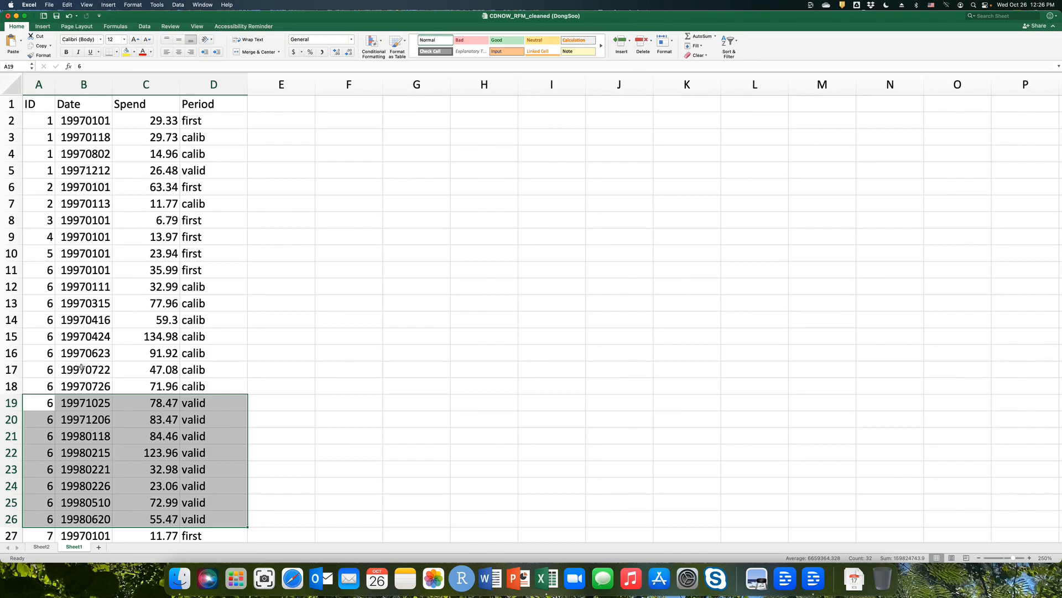
drag(40, 289, 204, 388)
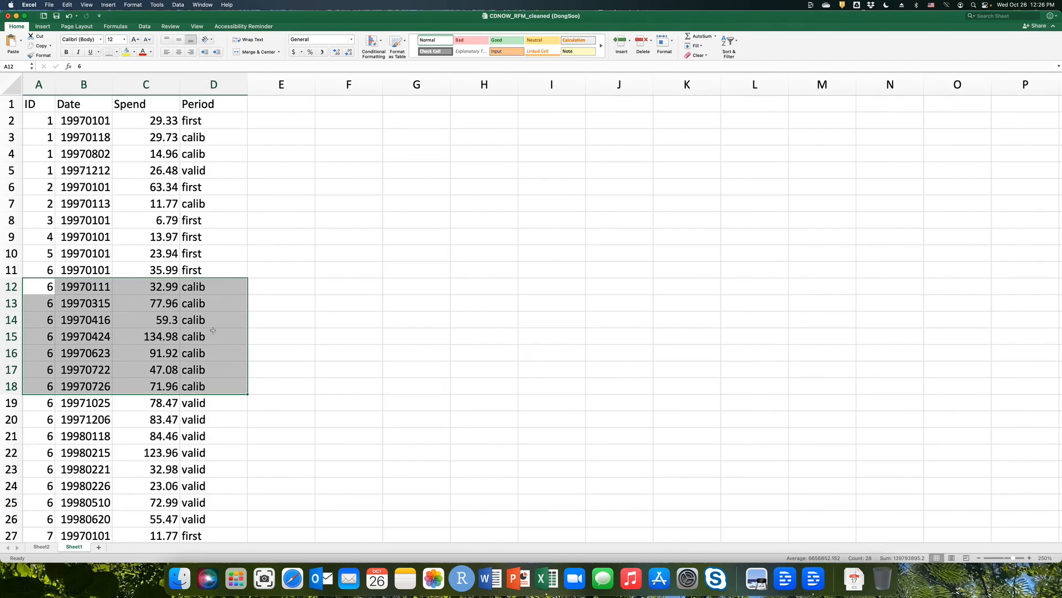
click(42, 287)
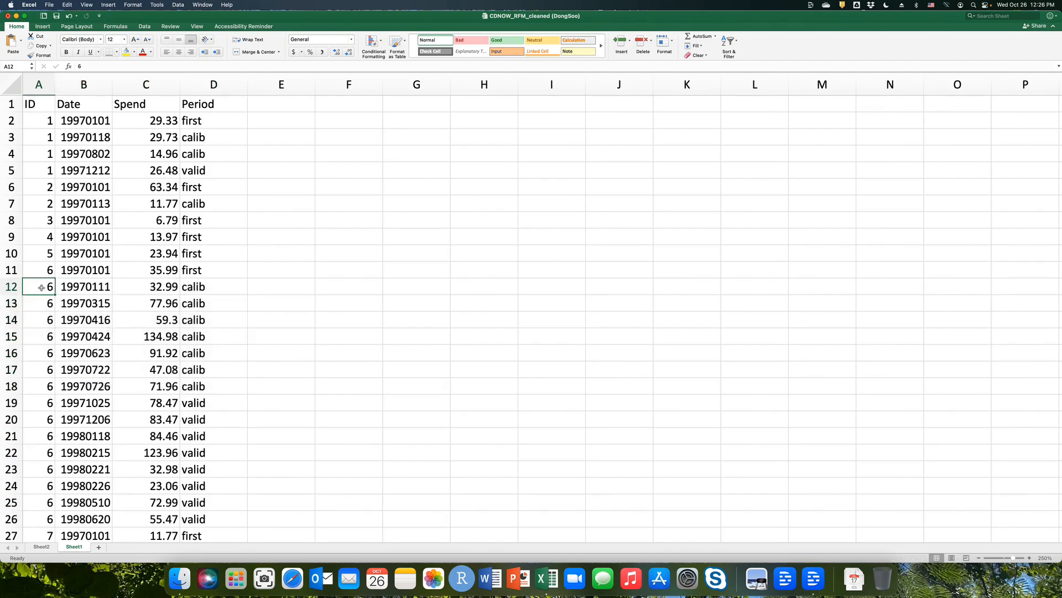
mouse_move(41, 287)
mouse_down()
mouse_move(40, 403)
mouse_move(41, 391)
mouse_up()
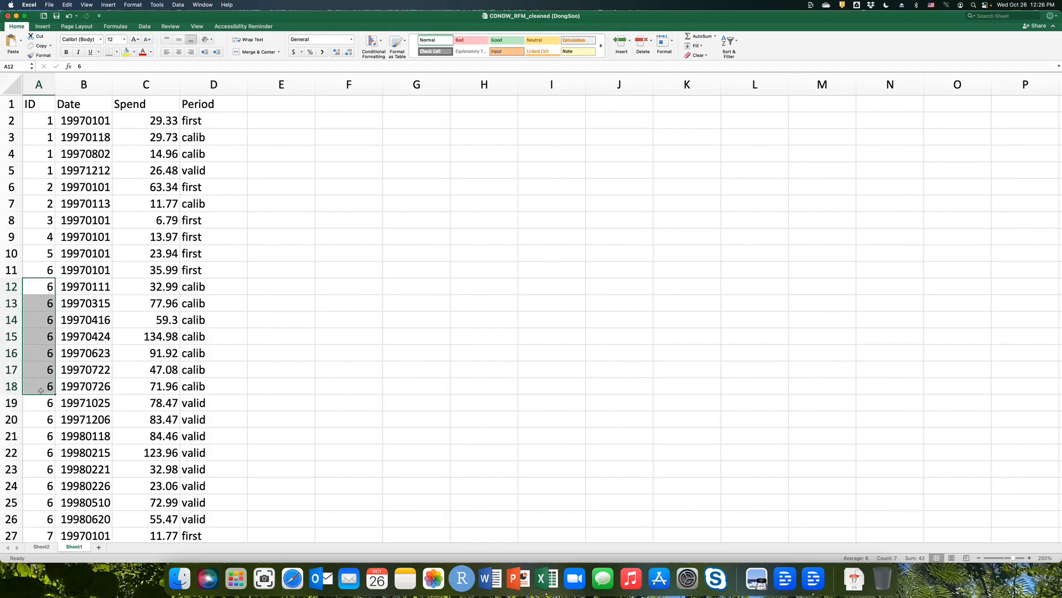
click(37, 405)
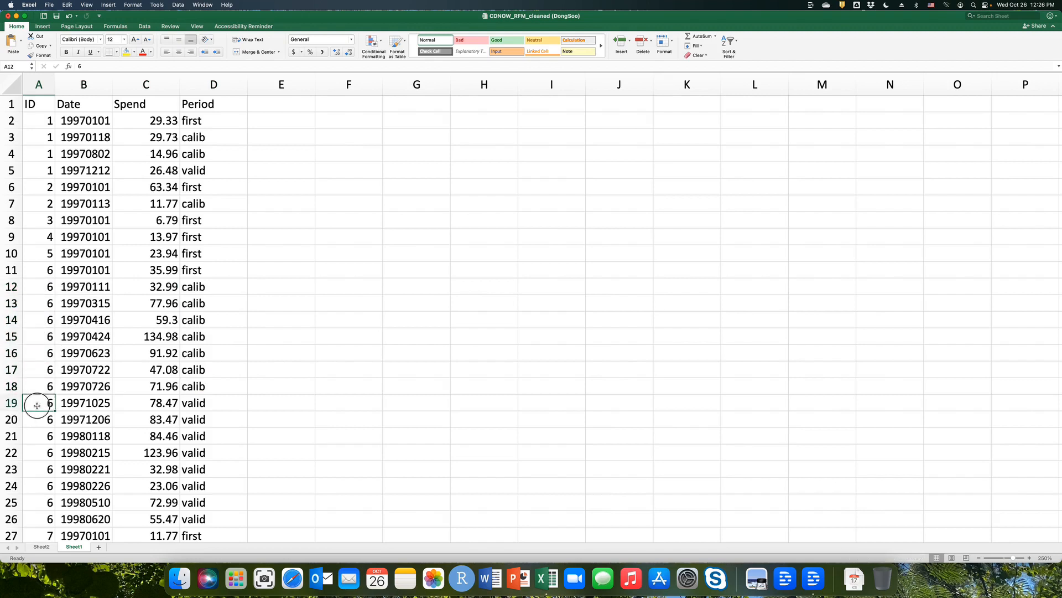
drag(37, 405, 39, 518)
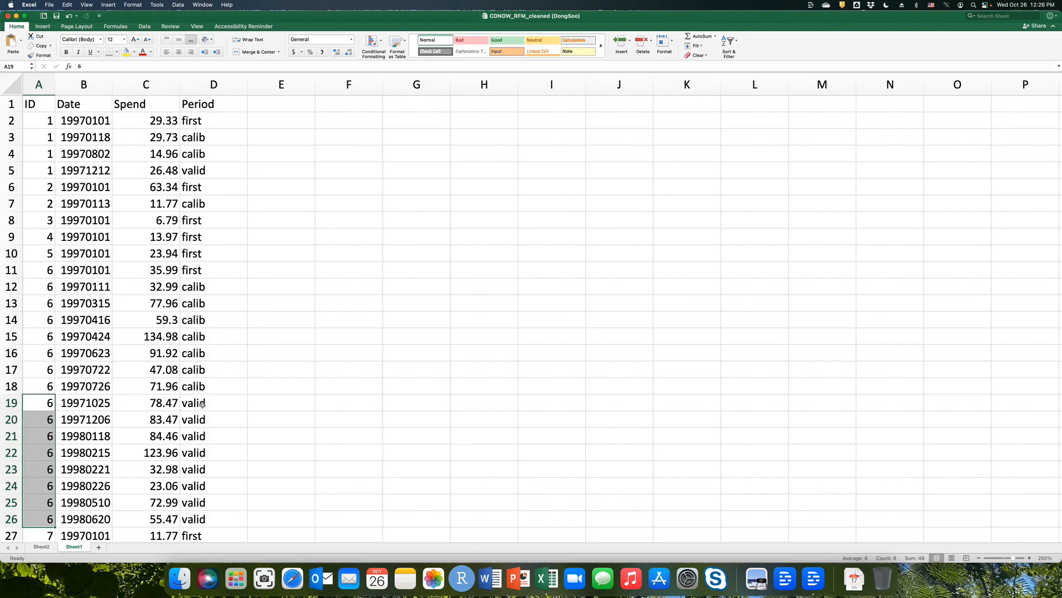
Step: Return to the PivotTable on Sheet2 and add the ID field to its Values area
click(40, 548)
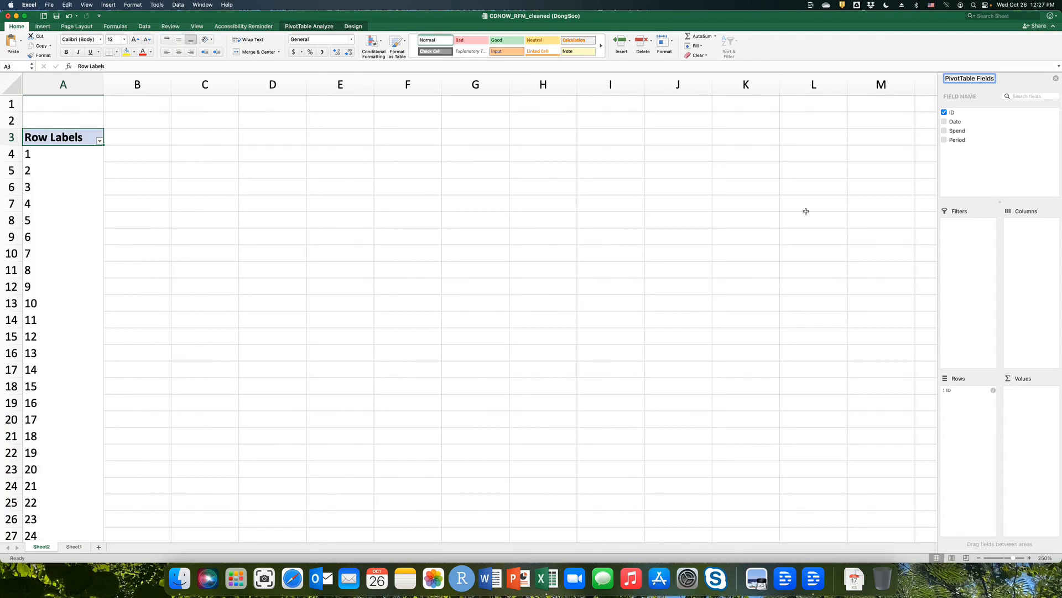
drag(953, 112, 965, 115)
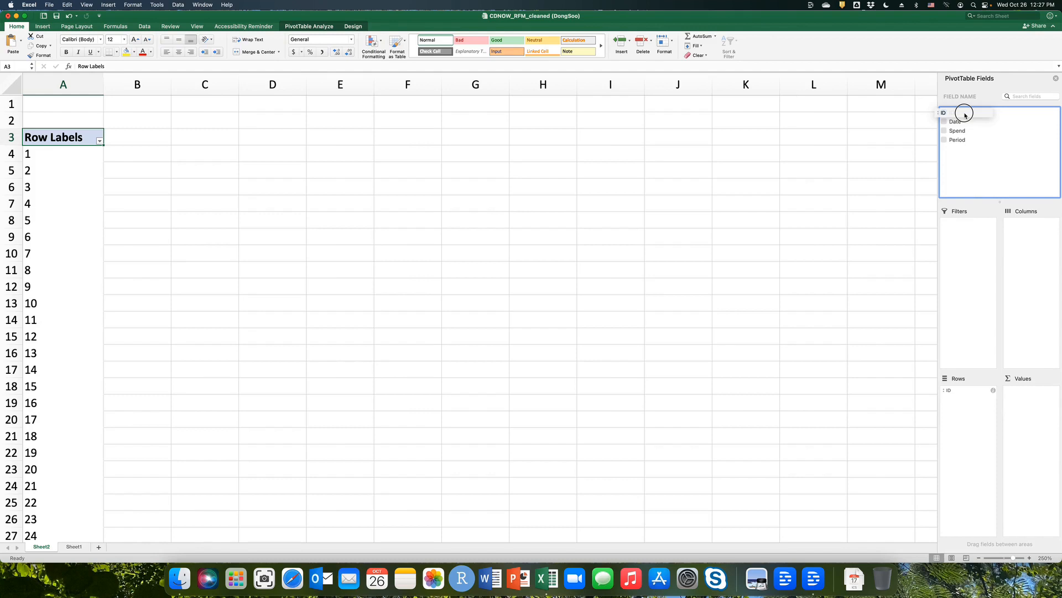
drag(966, 115, 1040, 402)
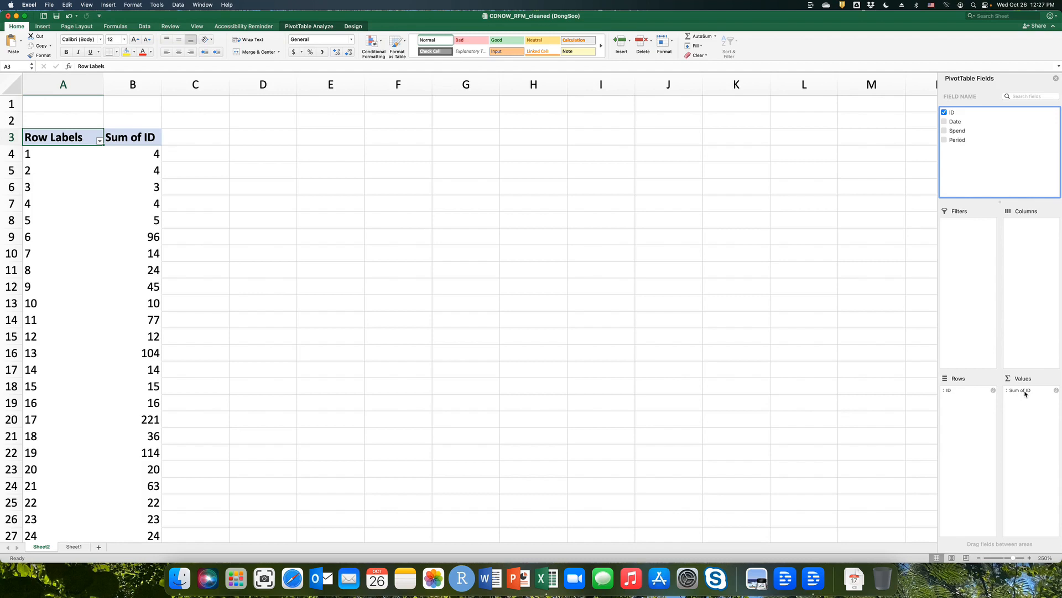
Step: Summarize the ID values by Count and add the Period field to the PivotTable's Columns area
click(1057, 393)
click(1057, 392)
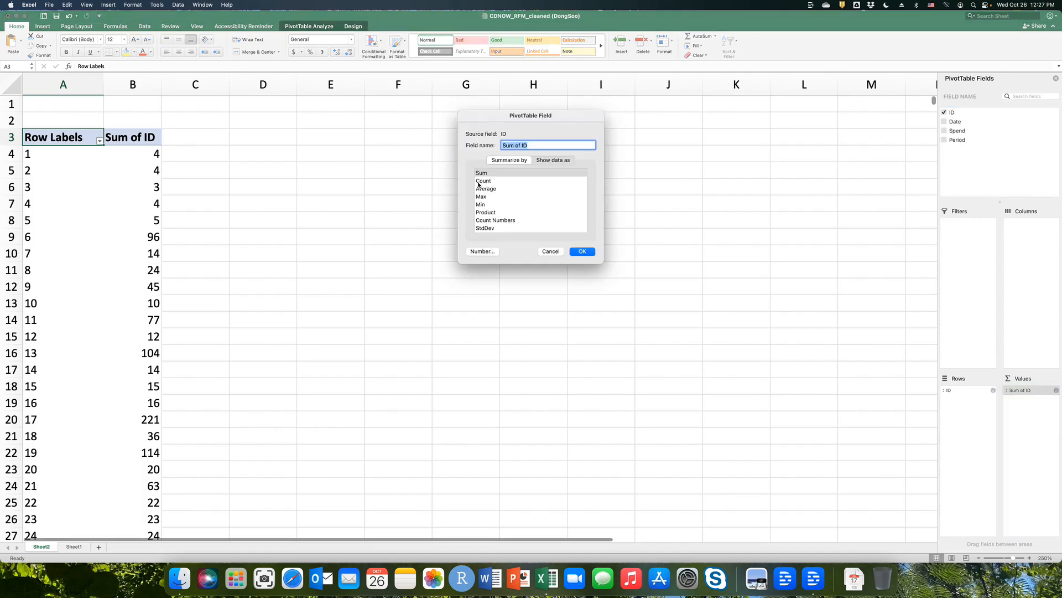
click(480, 181)
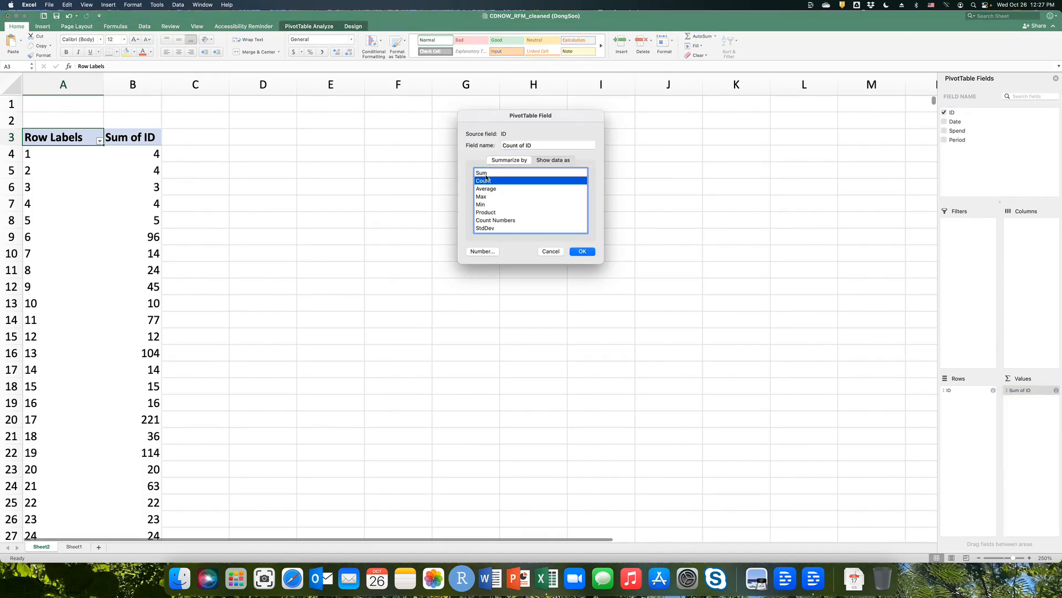
click(582, 252)
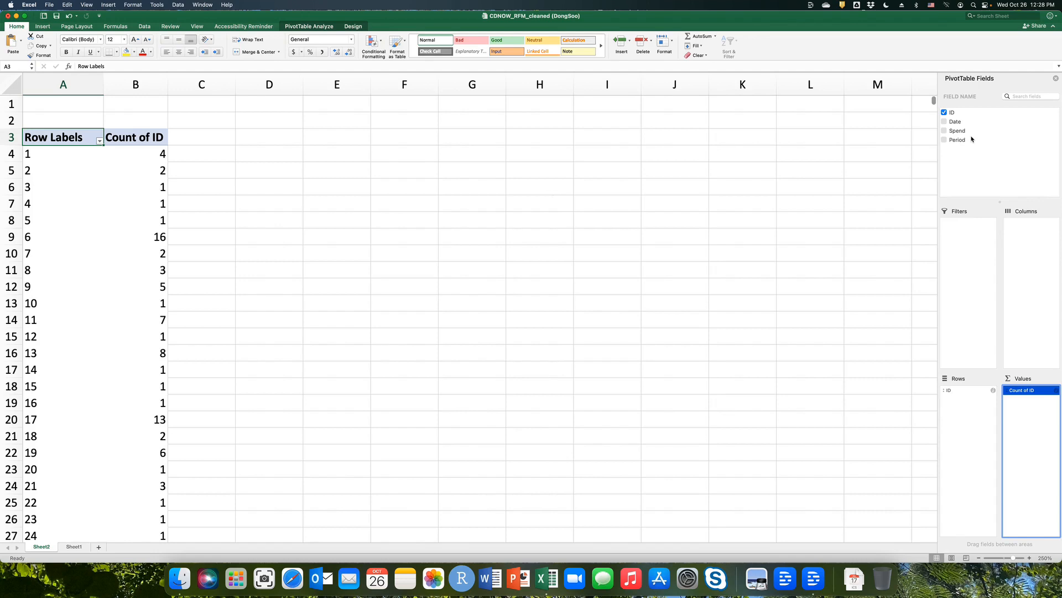
click(950, 140)
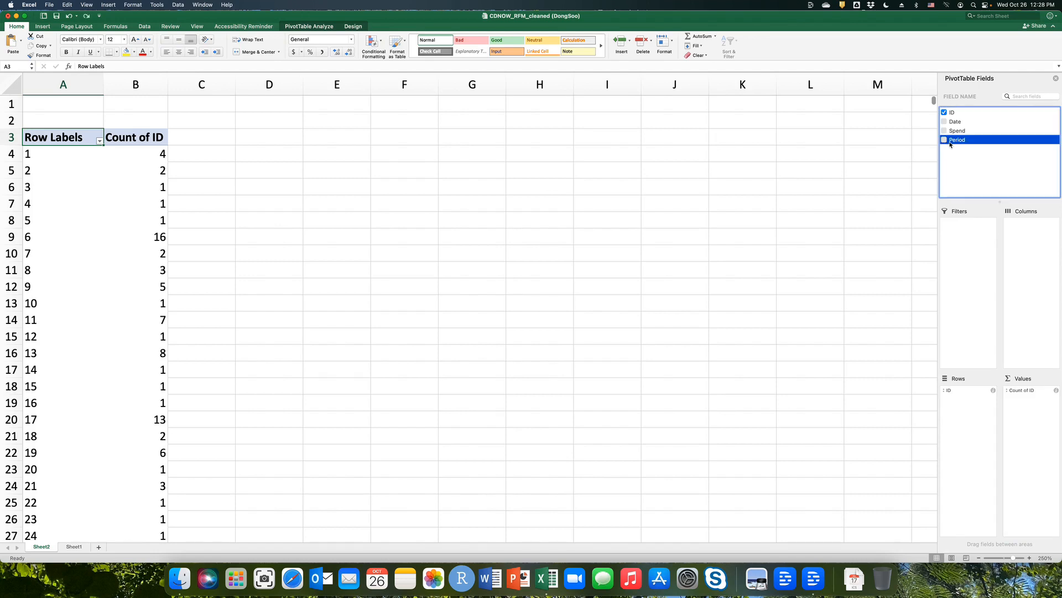
drag(952, 143, 1041, 238)
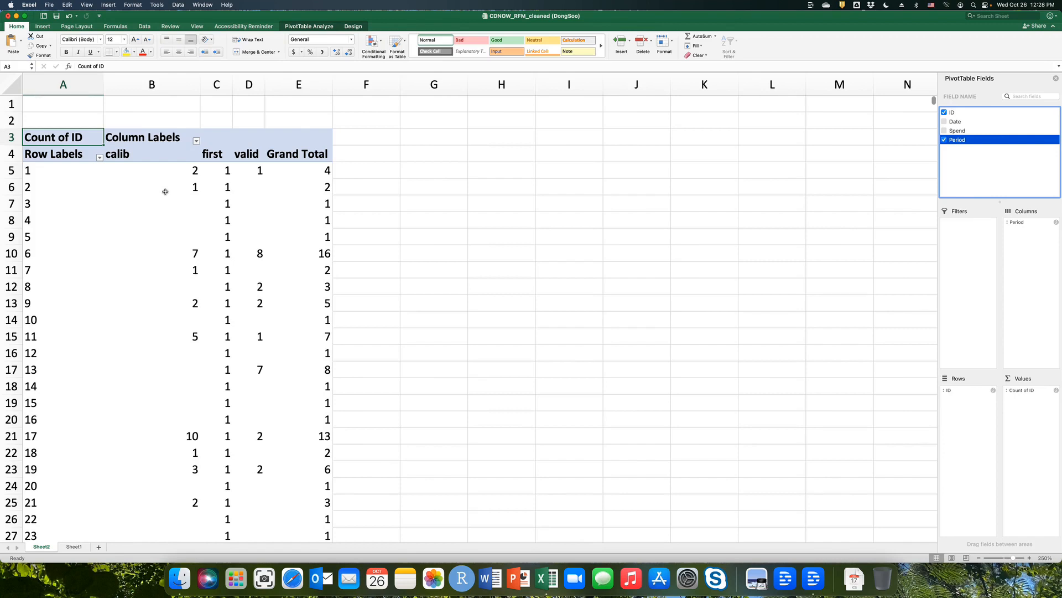
Step: Review the calib and valid transaction counts of the customers in PivotTable rows 5, 10 and 21
click(74, 172)
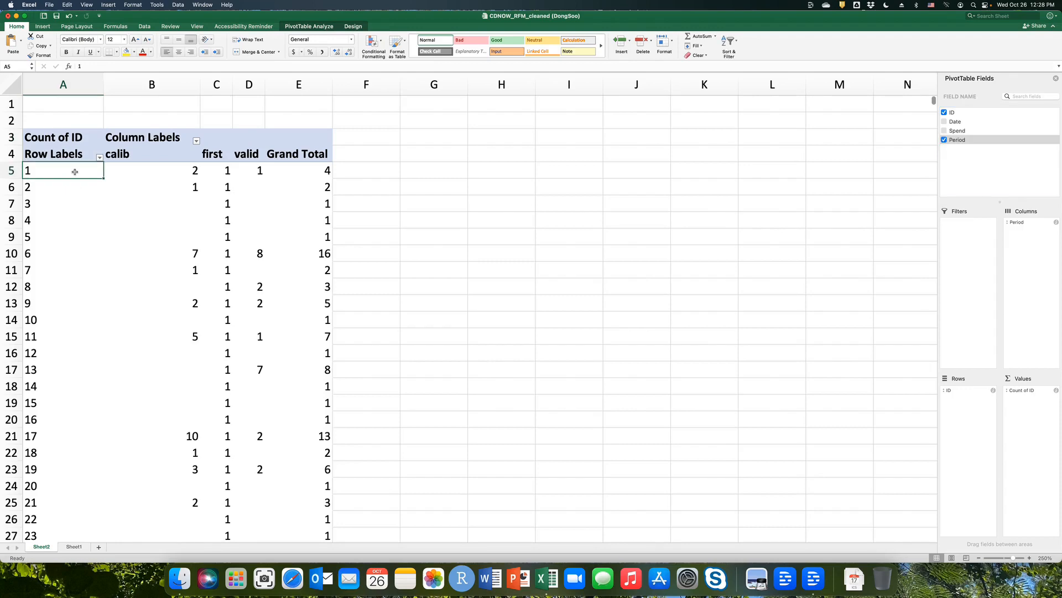
click(168, 171)
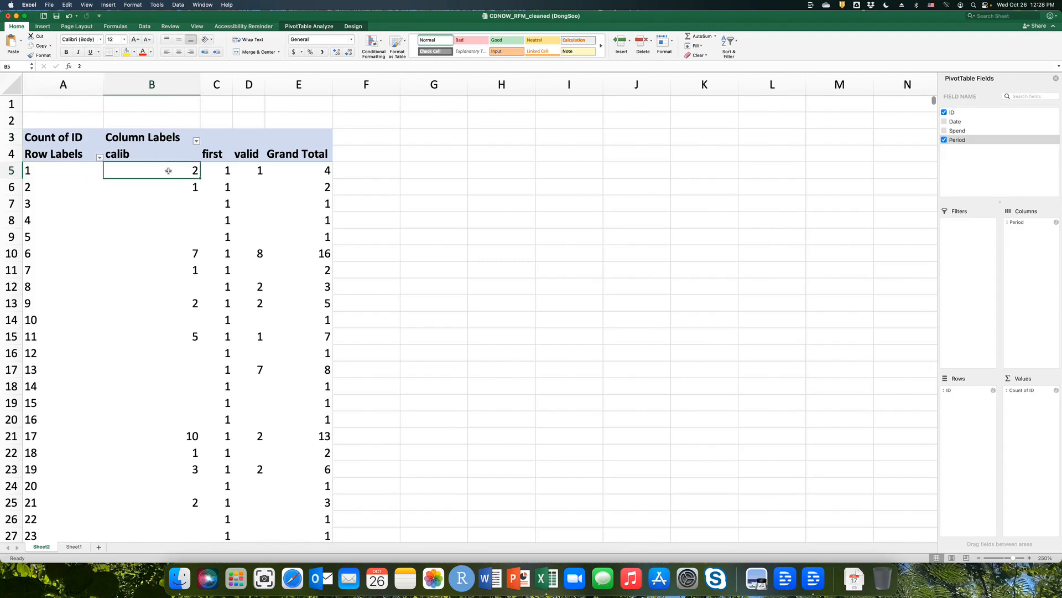
click(43, 176)
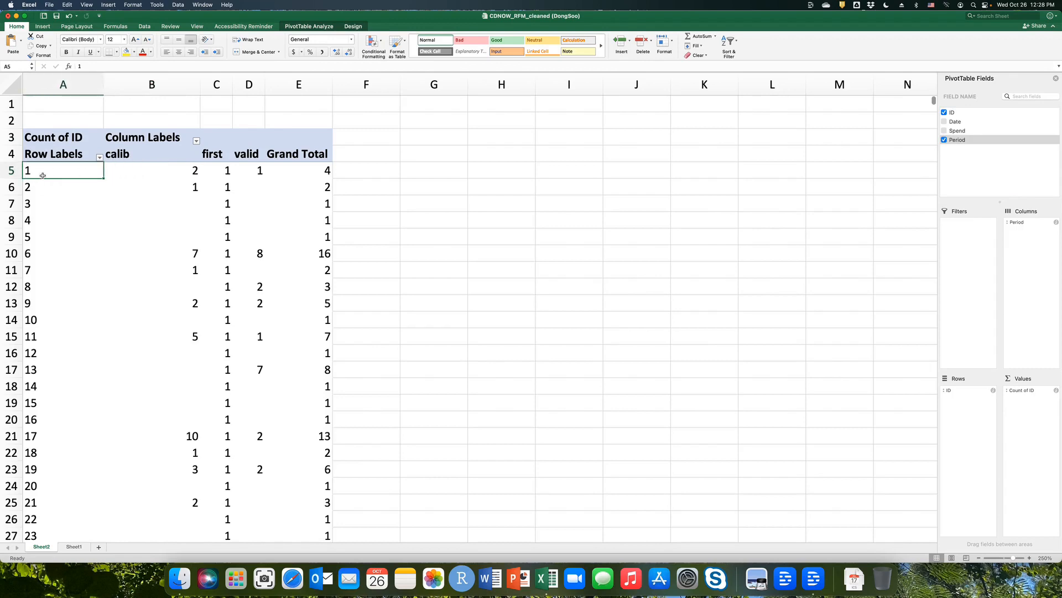
click(162, 173)
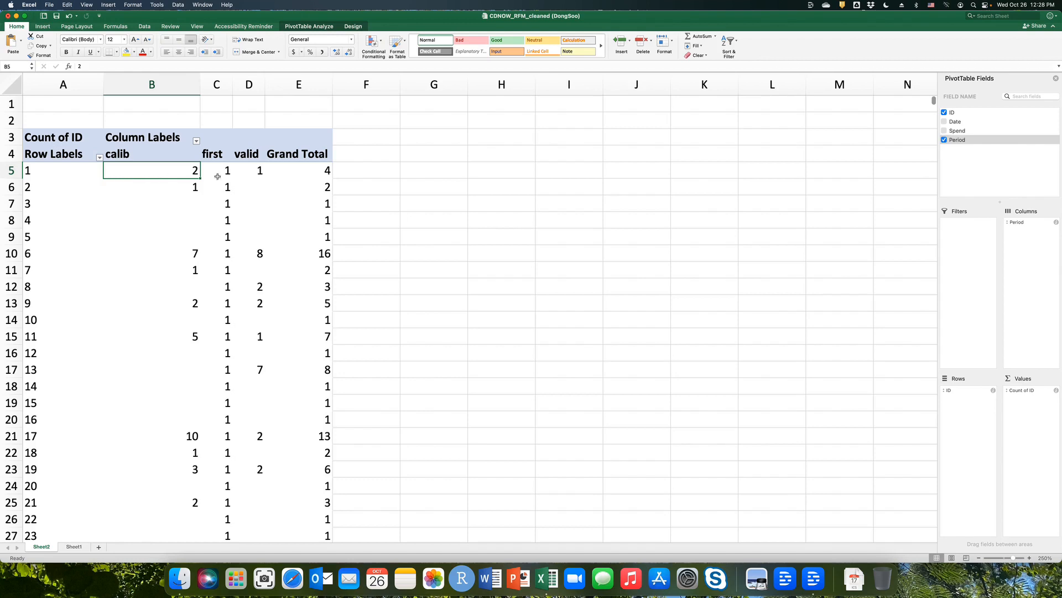
click(249, 174)
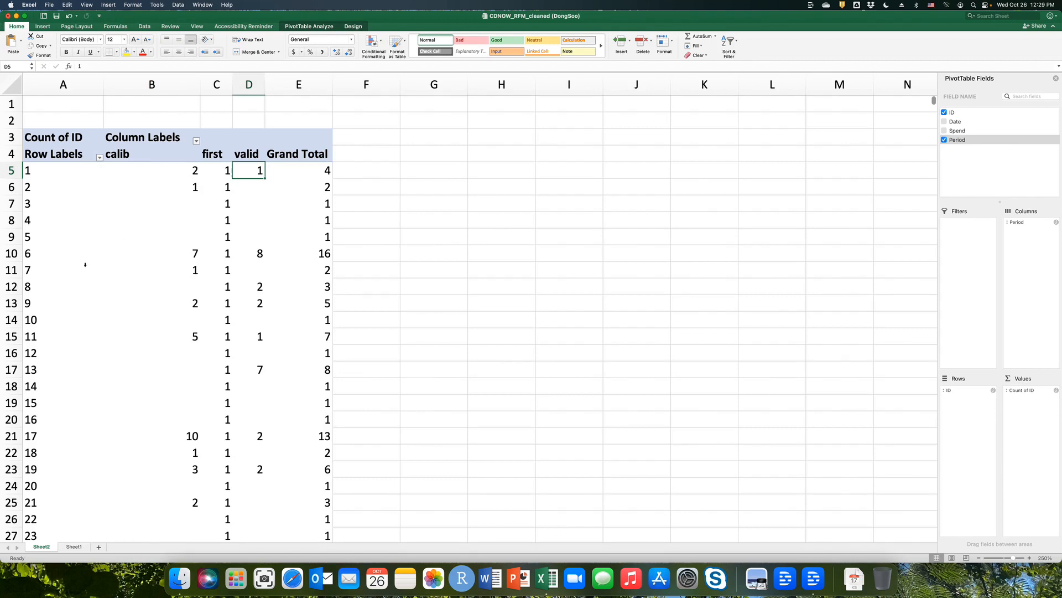
click(60, 260)
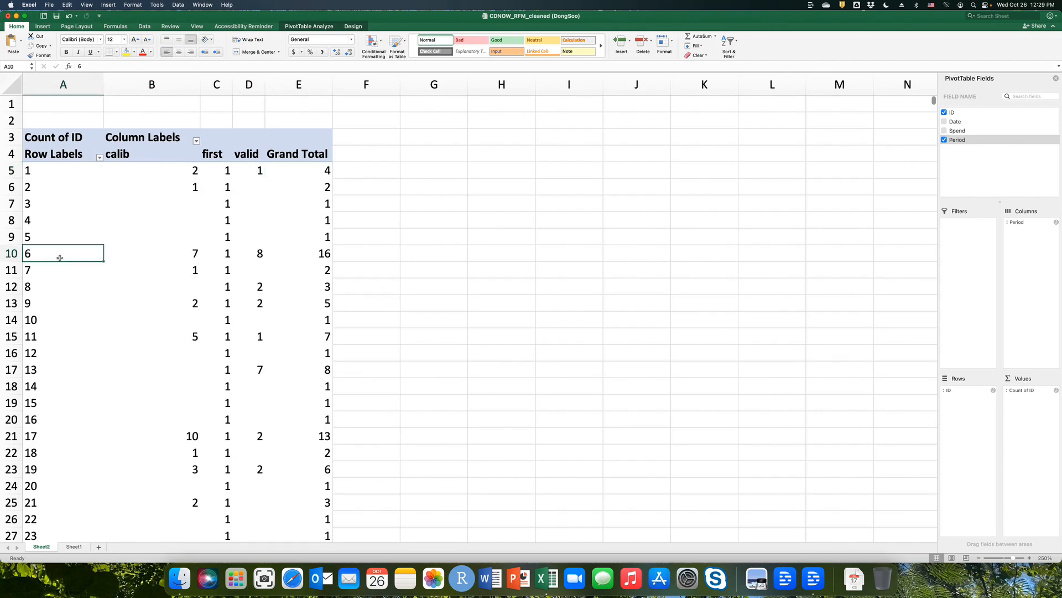
click(183, 252)
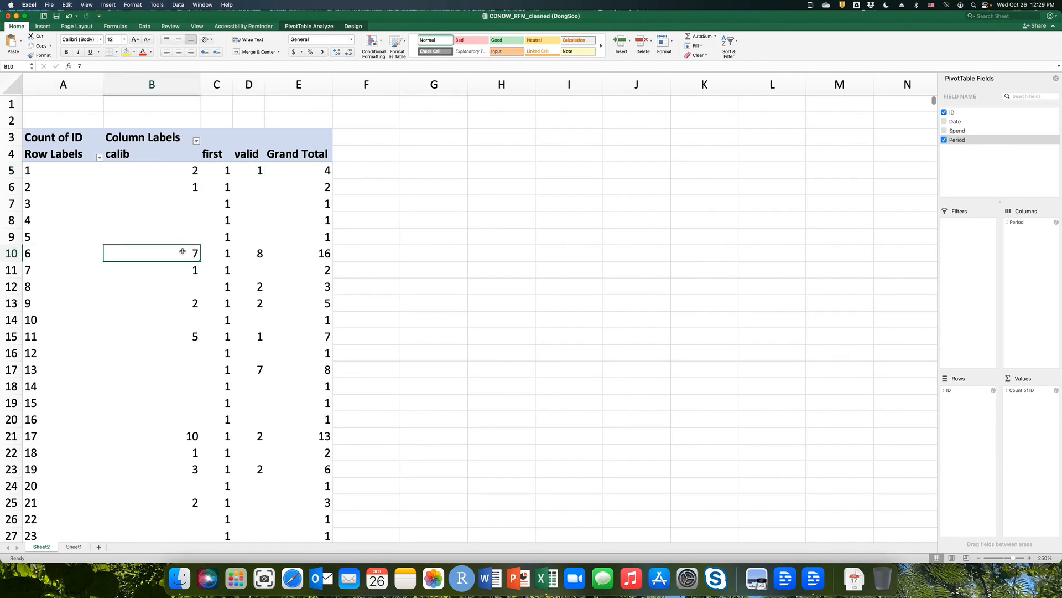
click(260, 253)
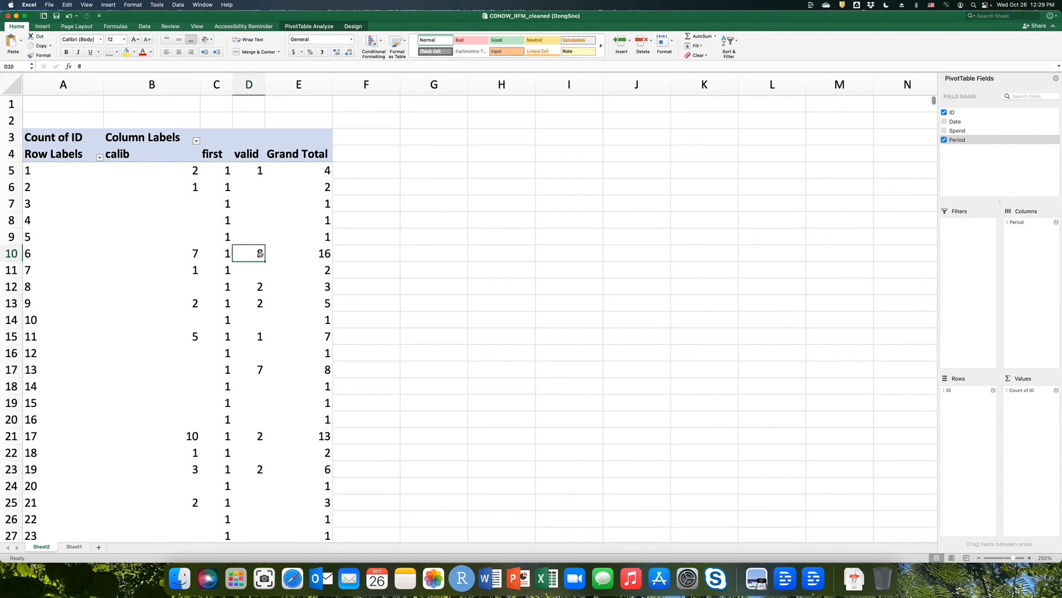
click(41, 438)
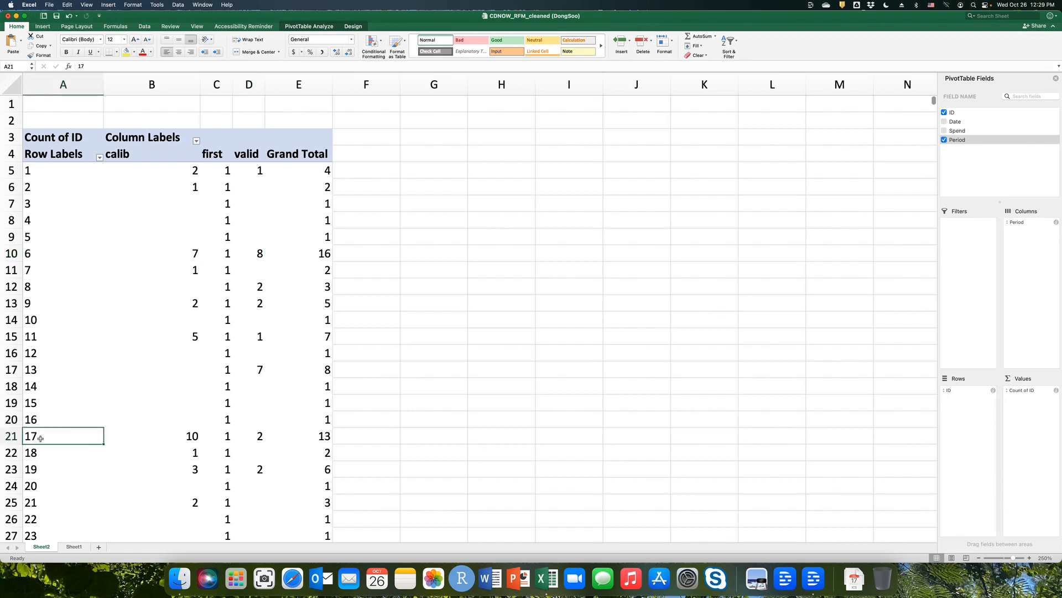
click(162, 438)
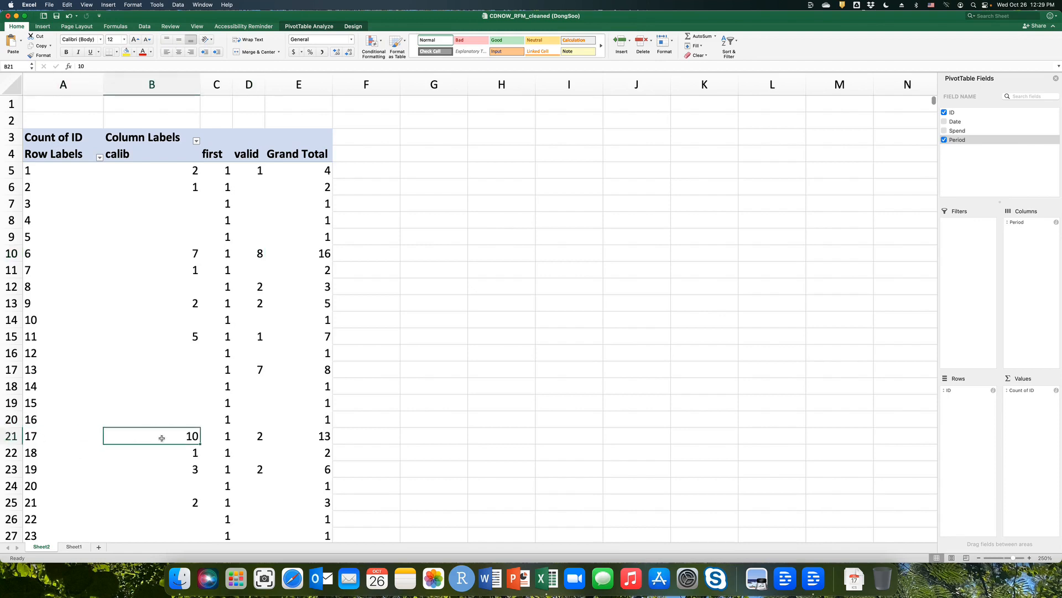
click(250, 437)
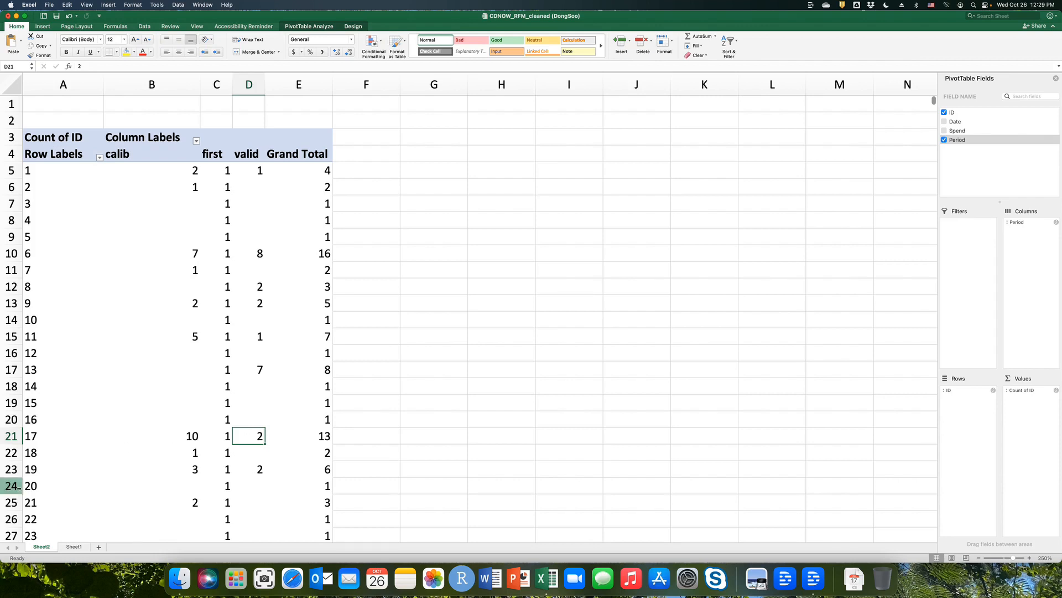
Step: Rename the worksheet Sheet2 as PivotTable1
double_click(43, 550)
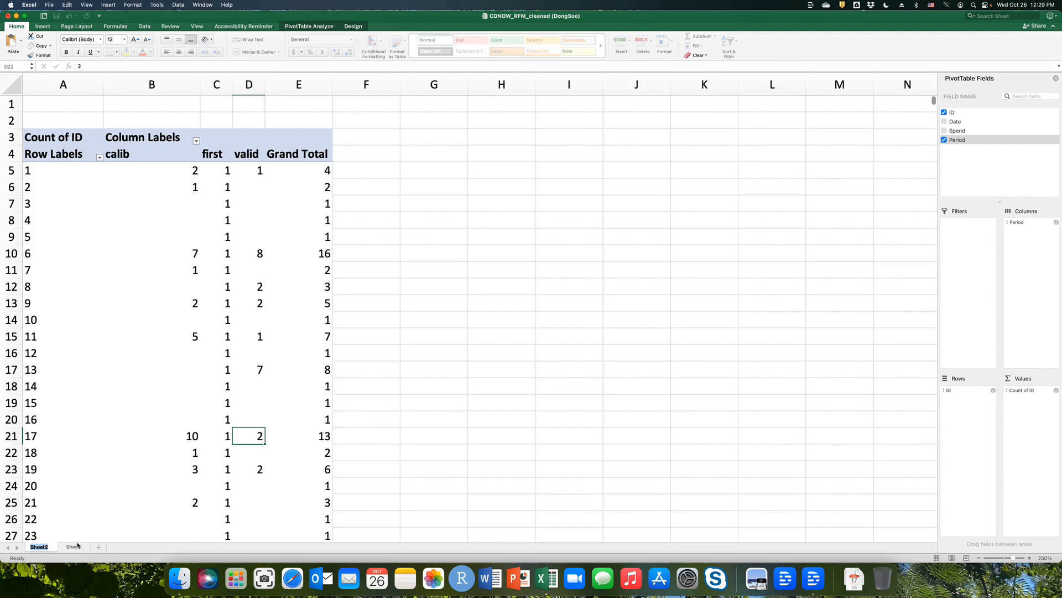
text(PivotTabe)
text(e1)
key(Return)
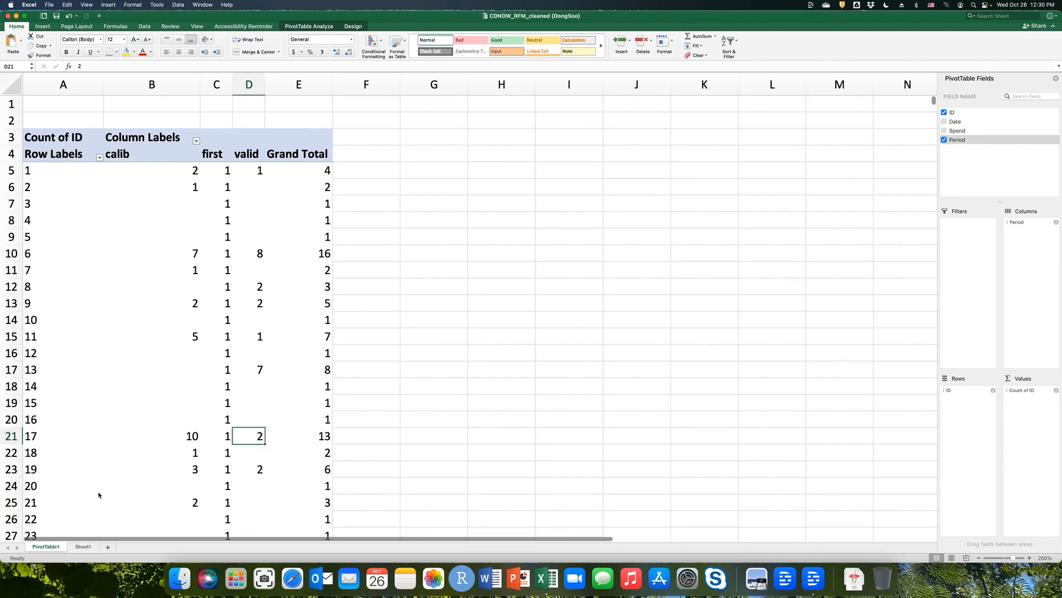
Step: Create a second PivotTable on a new worksheet from the transaction data in Sheet1!$A$1:$D$6697
click(81, 546)
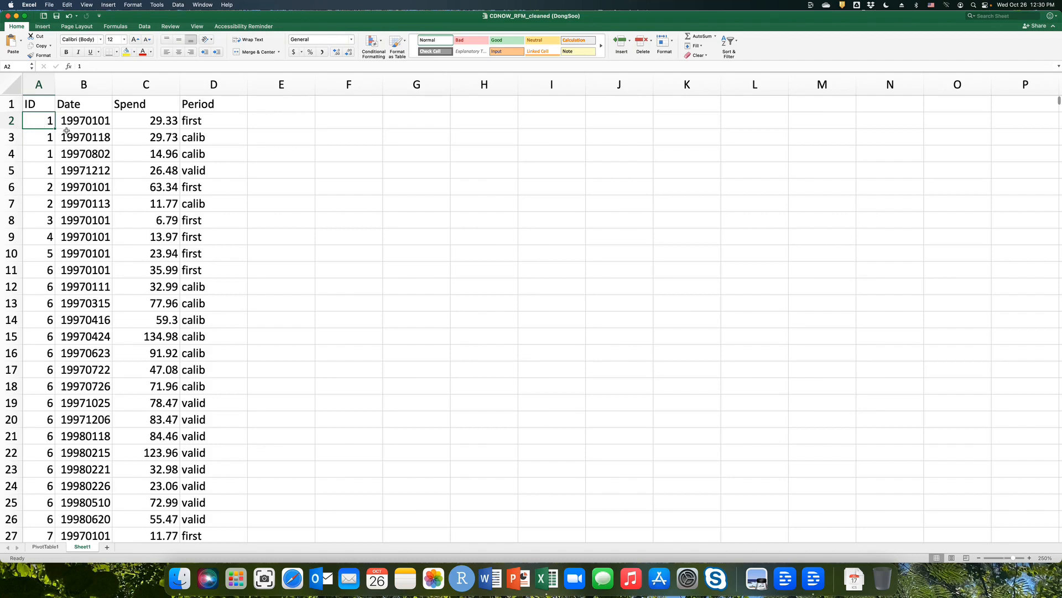
click(37, 105)
click(43, 26)
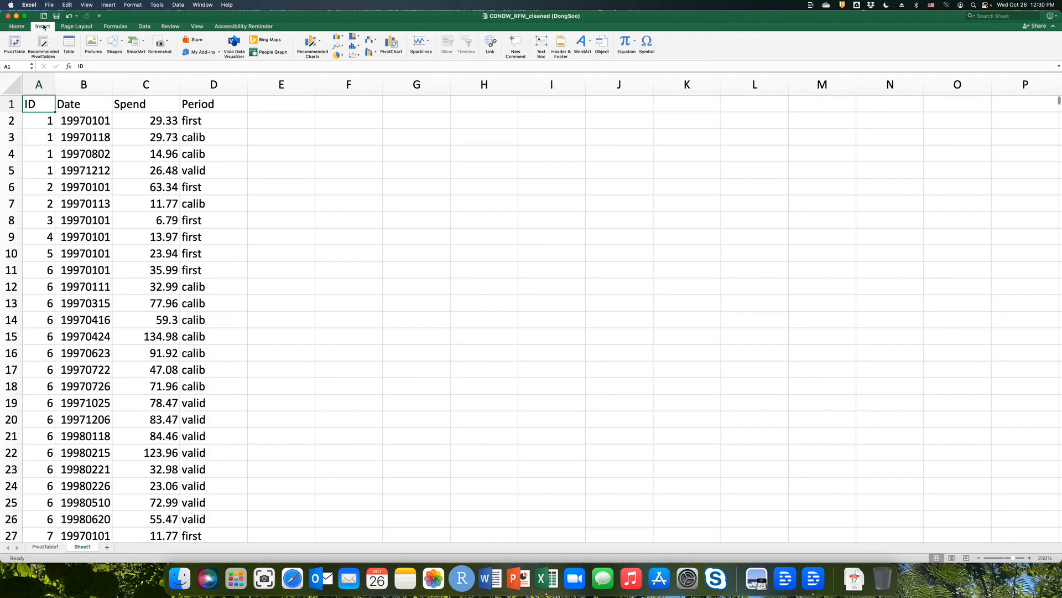
click(15, 44)
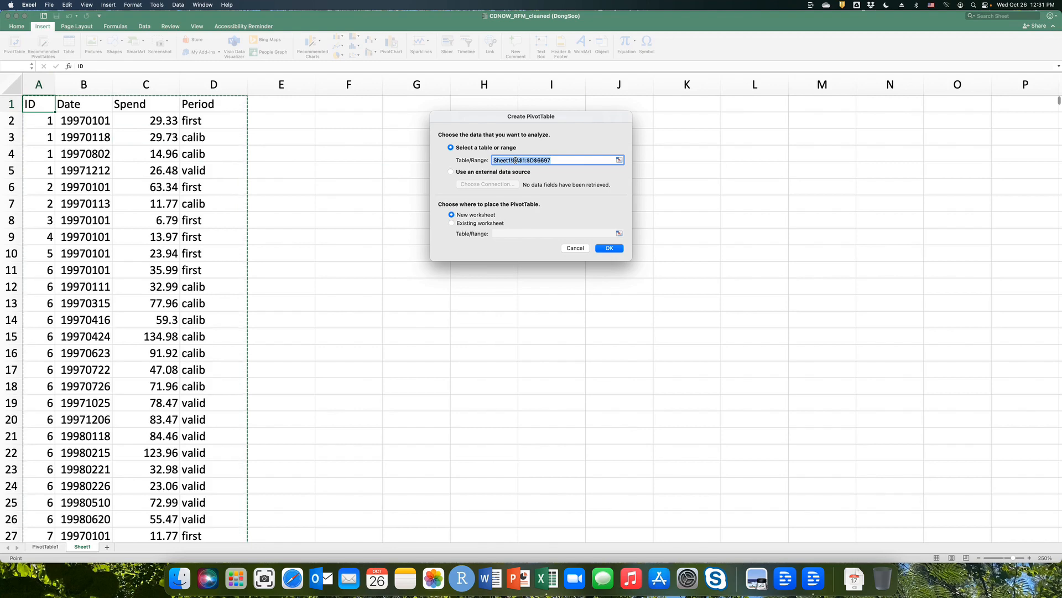
click(609, 248)
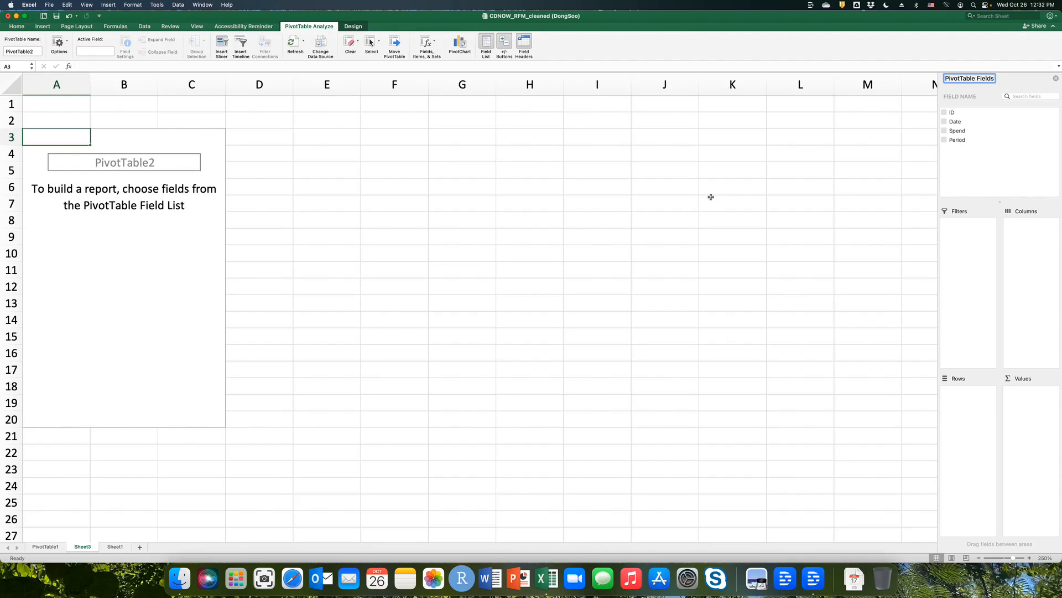
Step: Lay out the second PivotTable with ID in Rows, Sum of Spend in Values and Period in Columns
click(951, 114)
drag(951, 115, 980, 404)
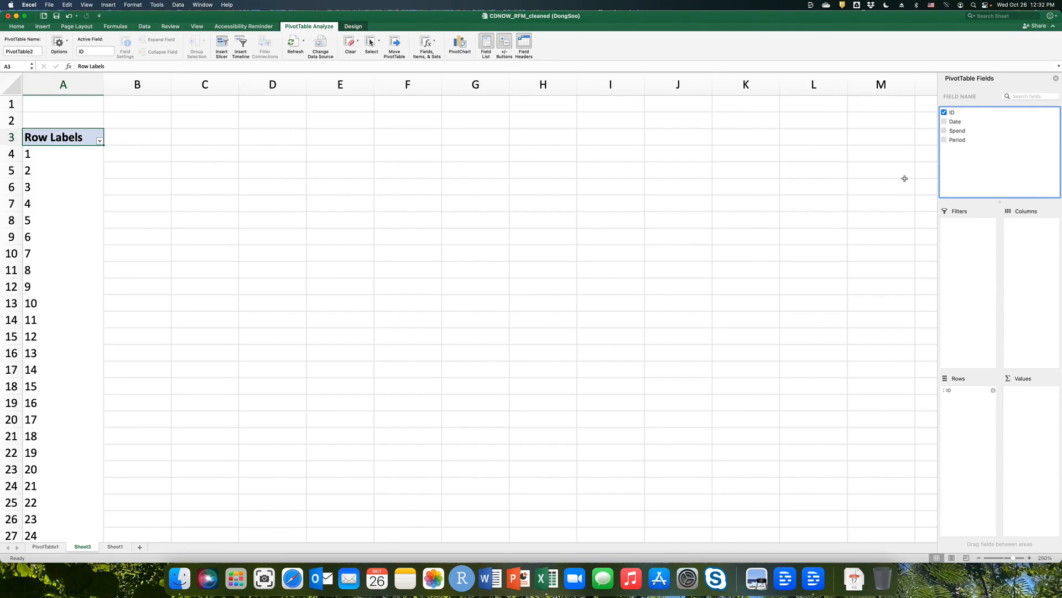
drag(956, 132, 1037, 417)
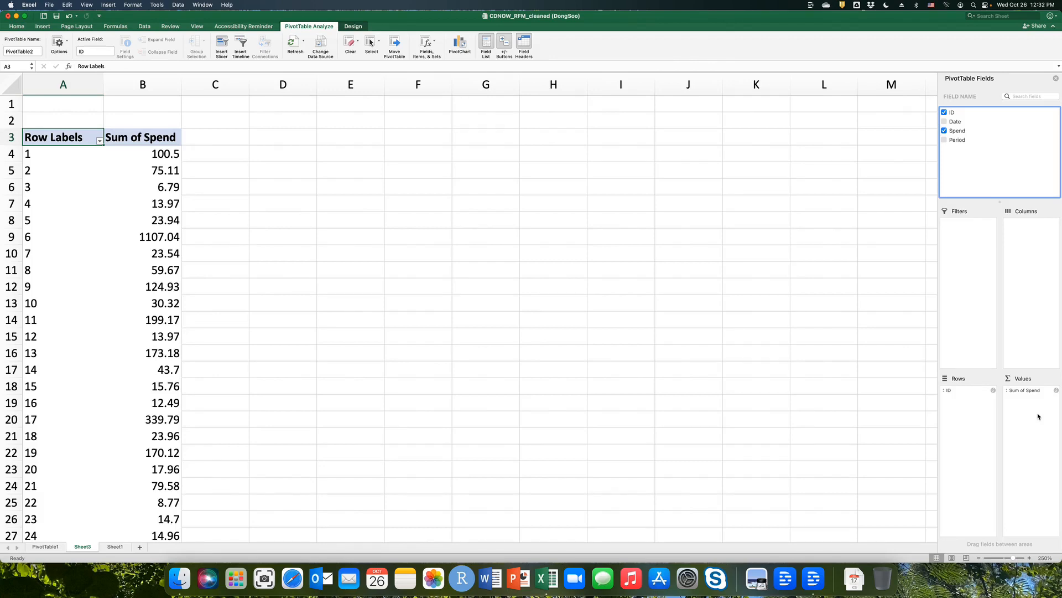
drag(957, 140, 1032, 234)
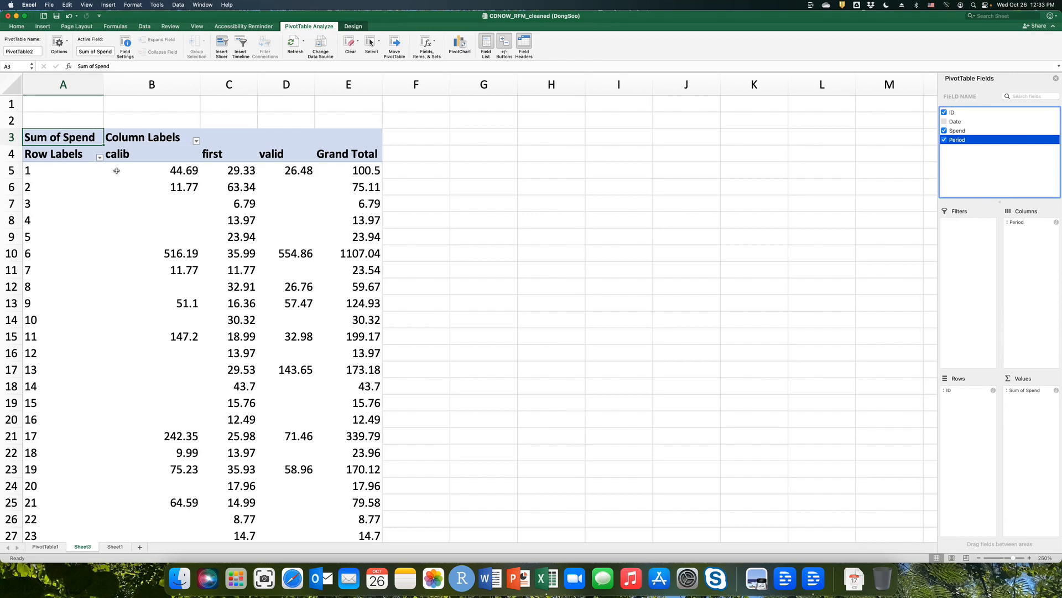
Step: Review the calib and valid spend sums of customers 1, 6 and 17 in the PivotTable
click(76, 175)
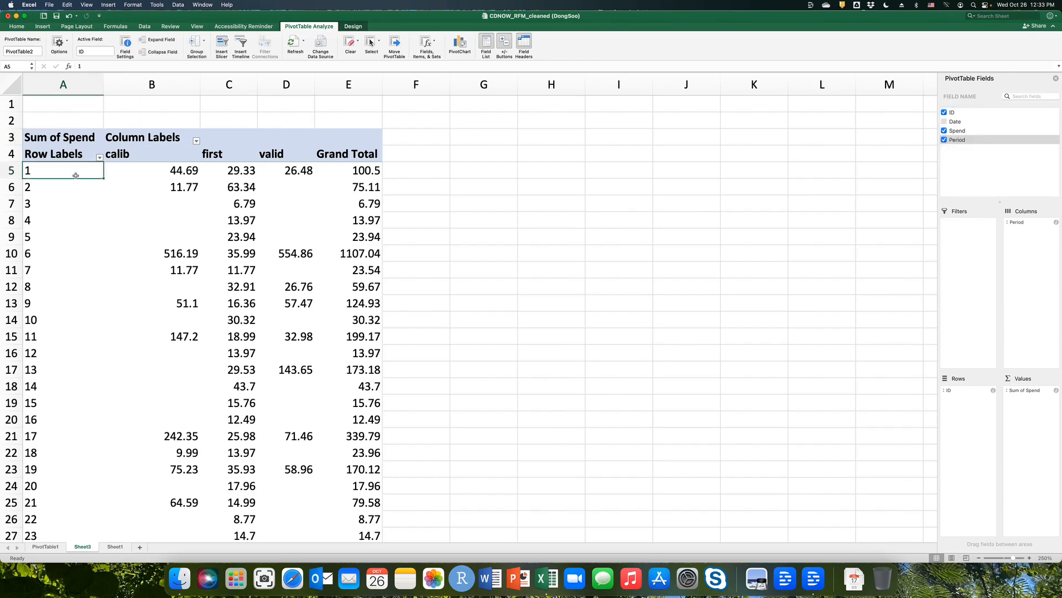
click(173, 173)
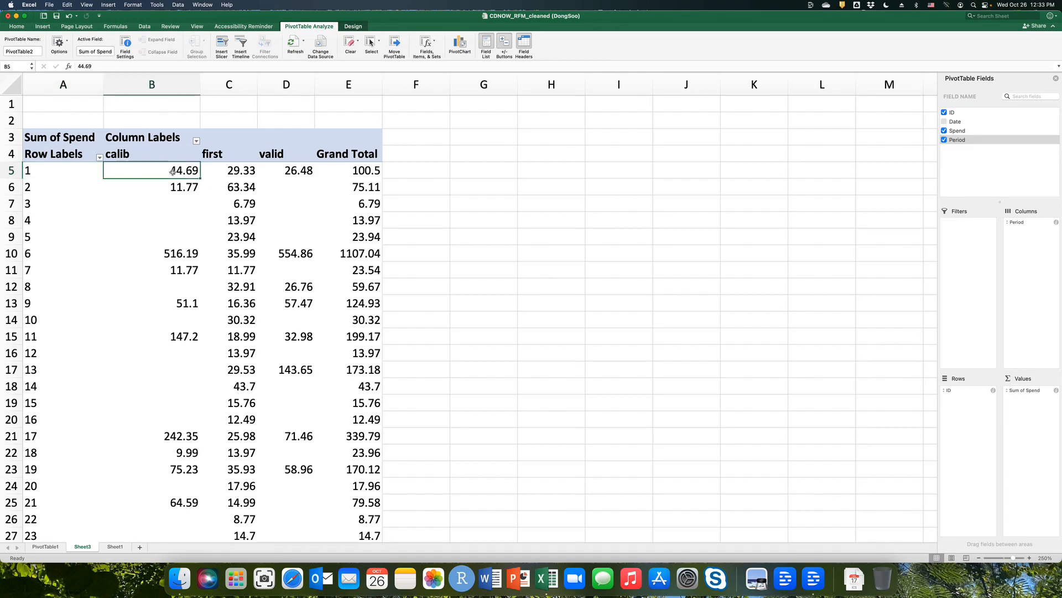
click(298, 171)
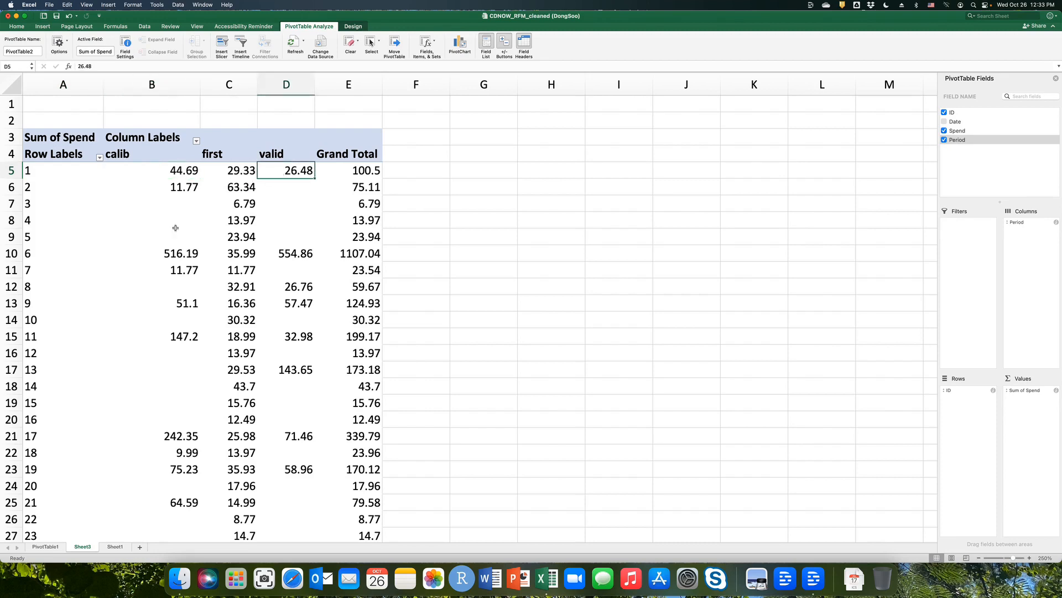
click(39, 254)
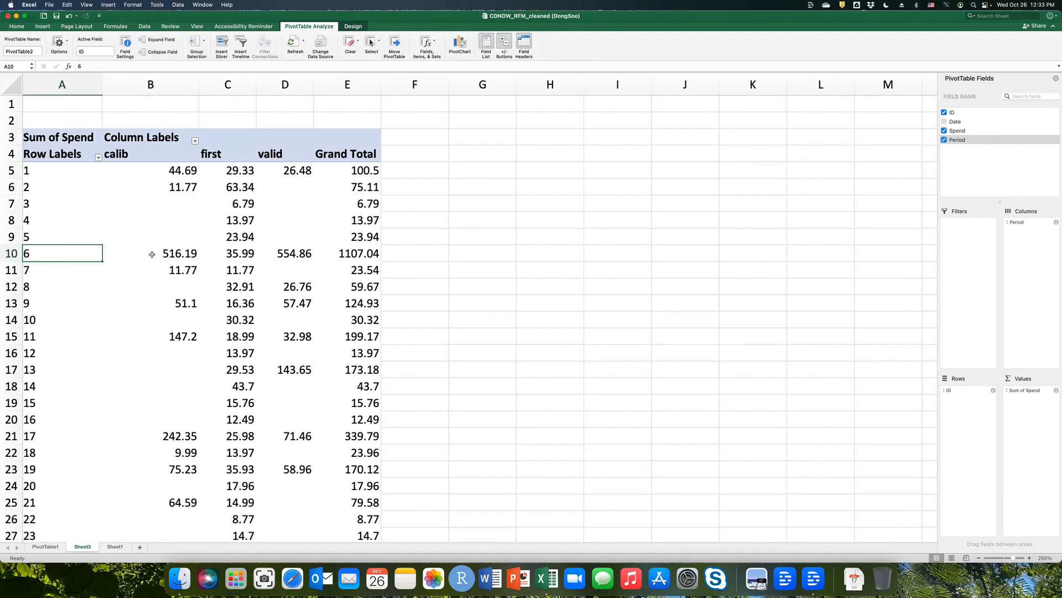
click(151, 254)
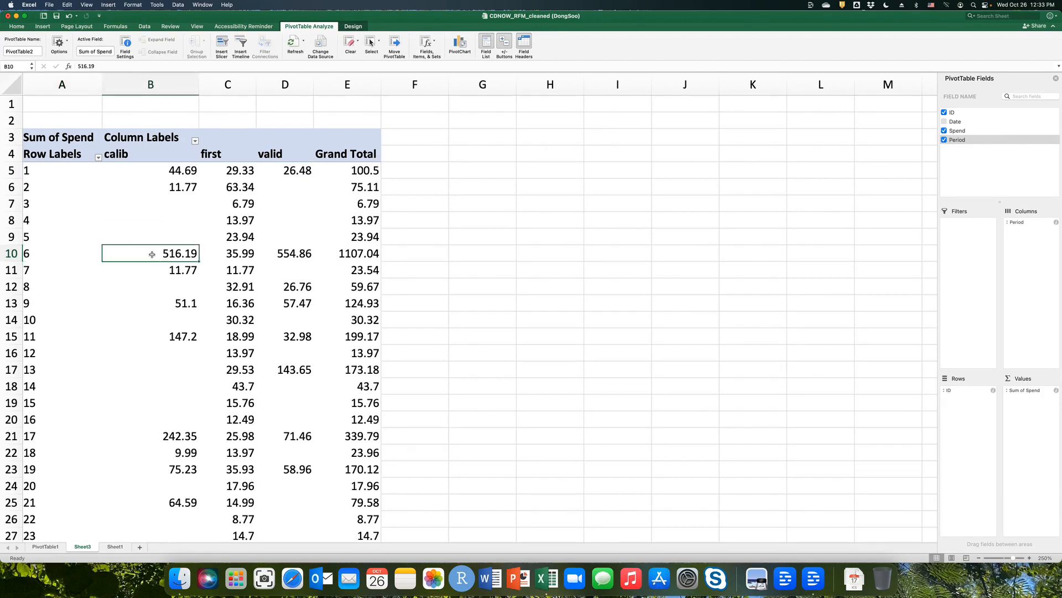
click(282, 256)
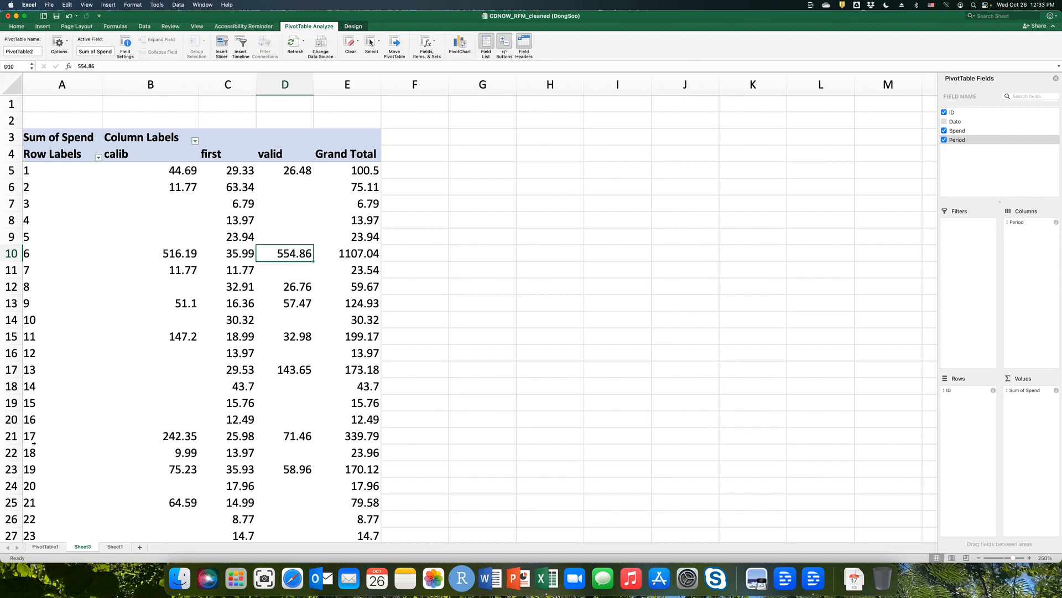
click(39, 436)
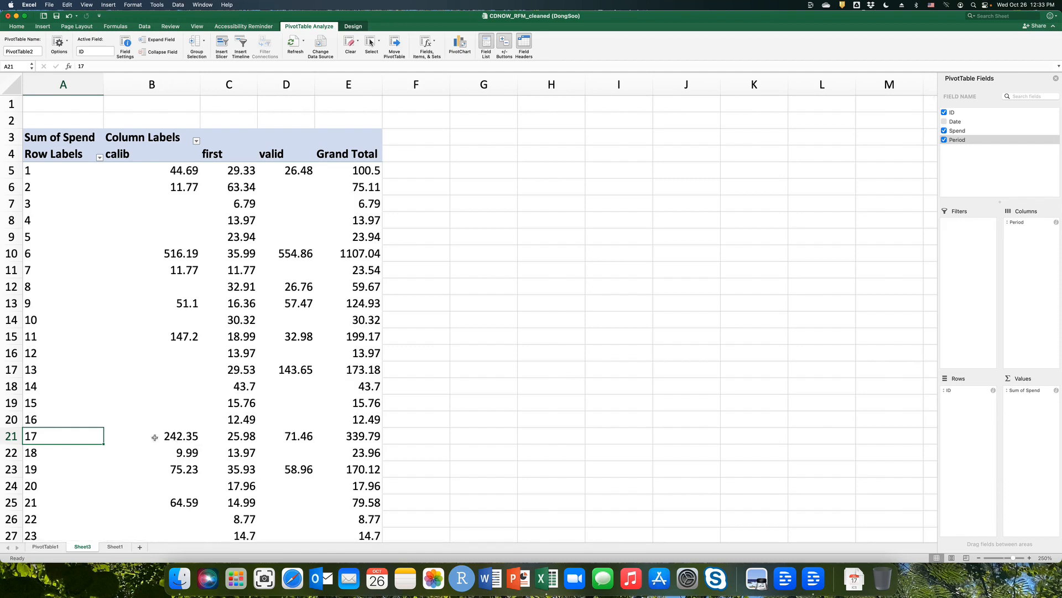
click(155, 436)
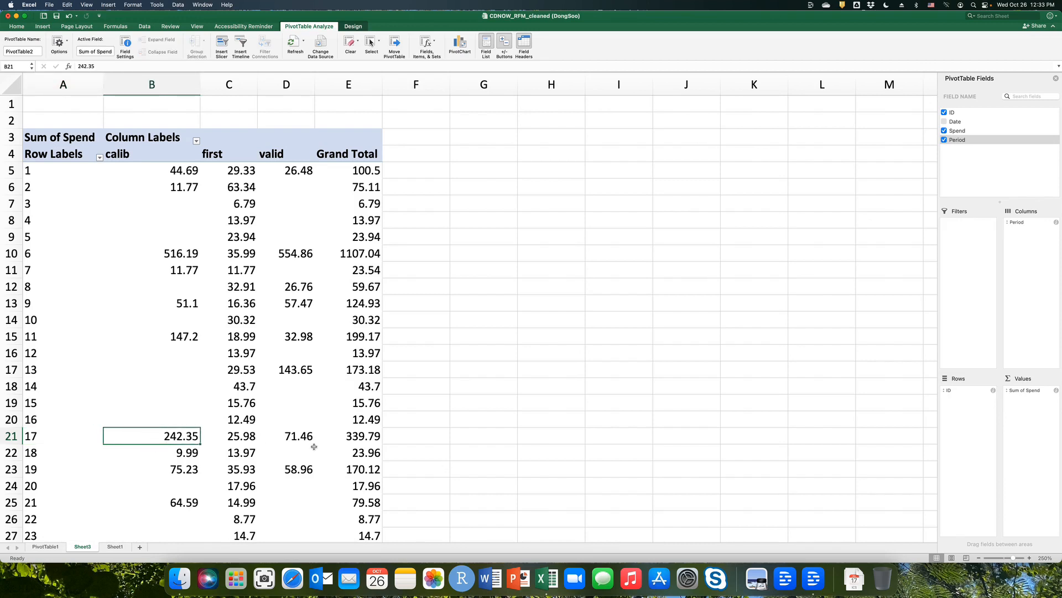
click(283, 436)
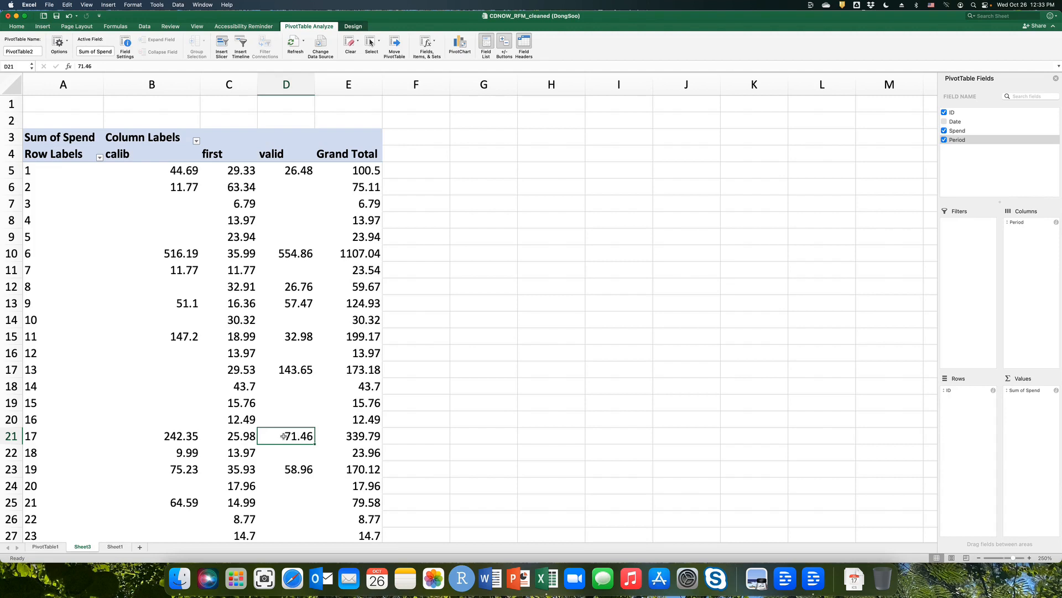
Step: Rename the worksheet Sheet3 as PivotTable2
double_click(82, 546)
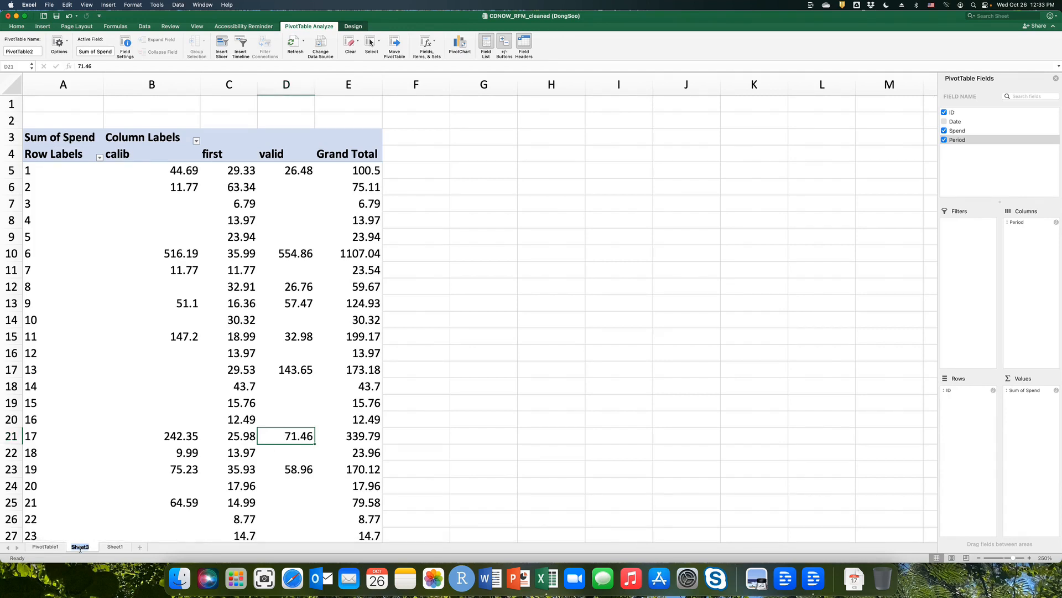
text(Piv)
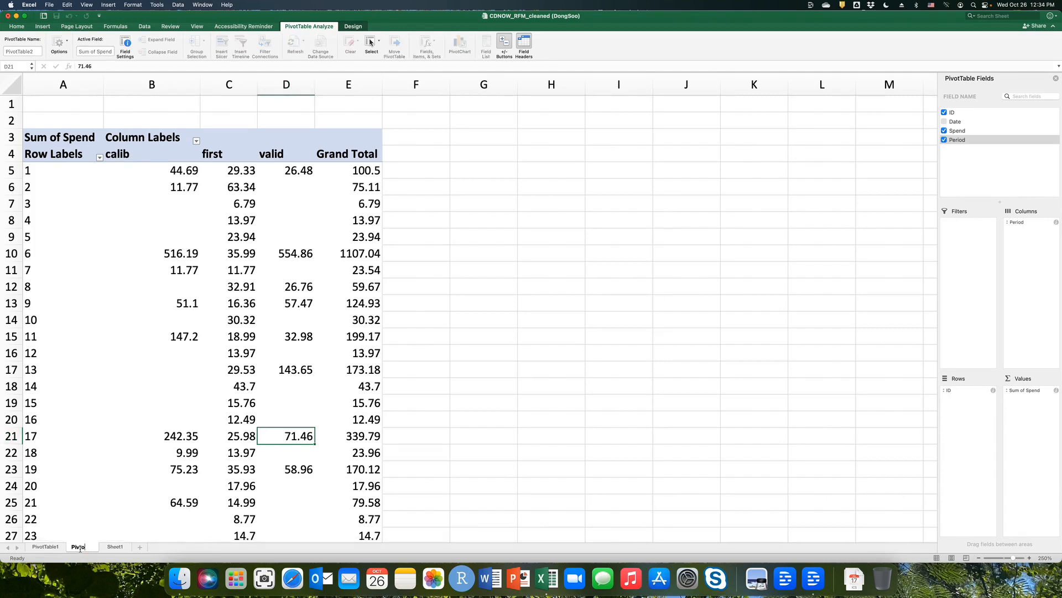
text(otTab)
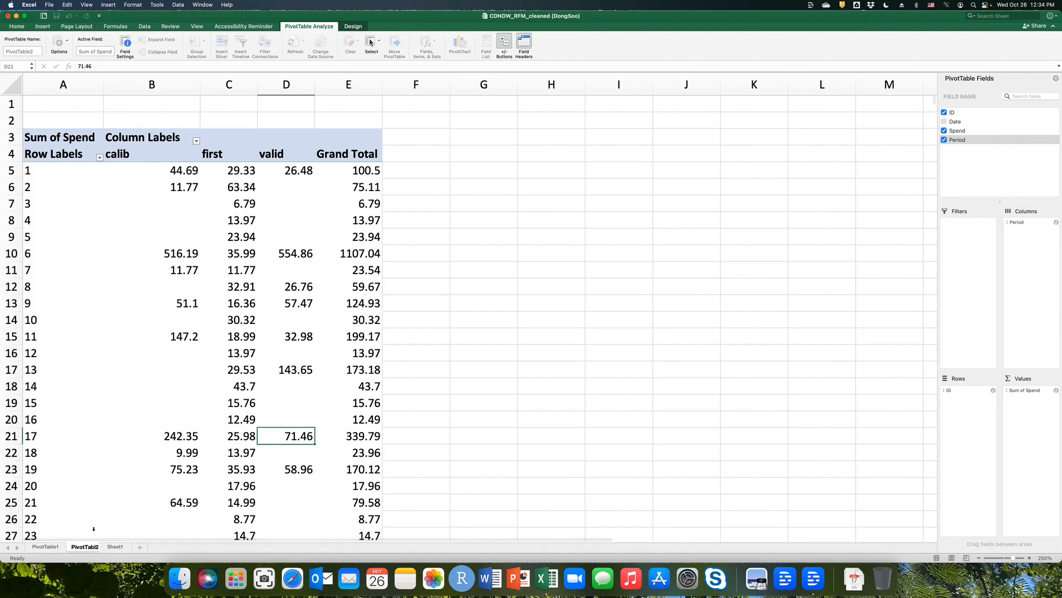
text(le2)
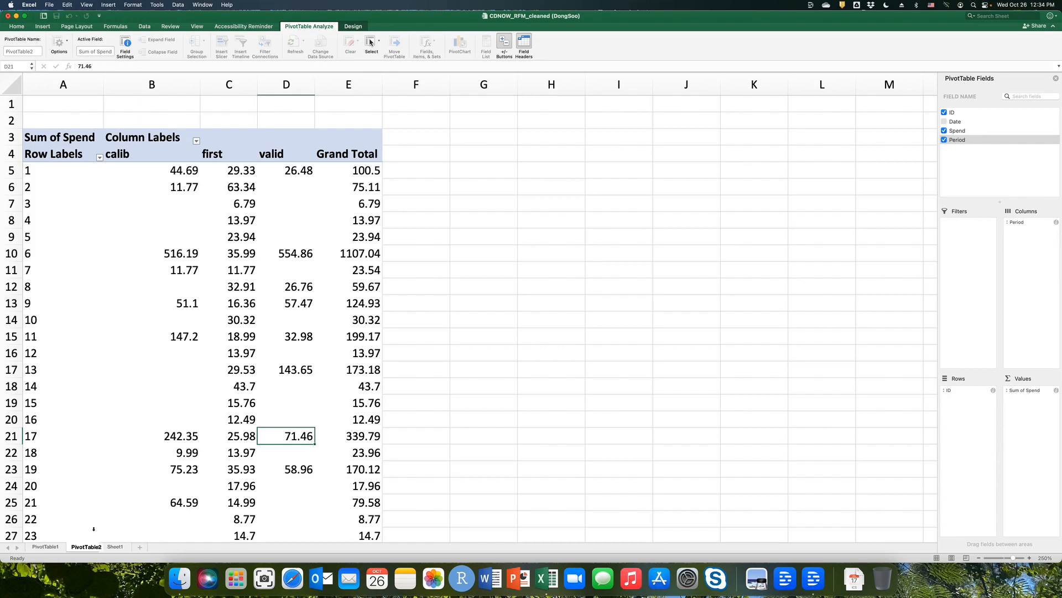
key(Return)
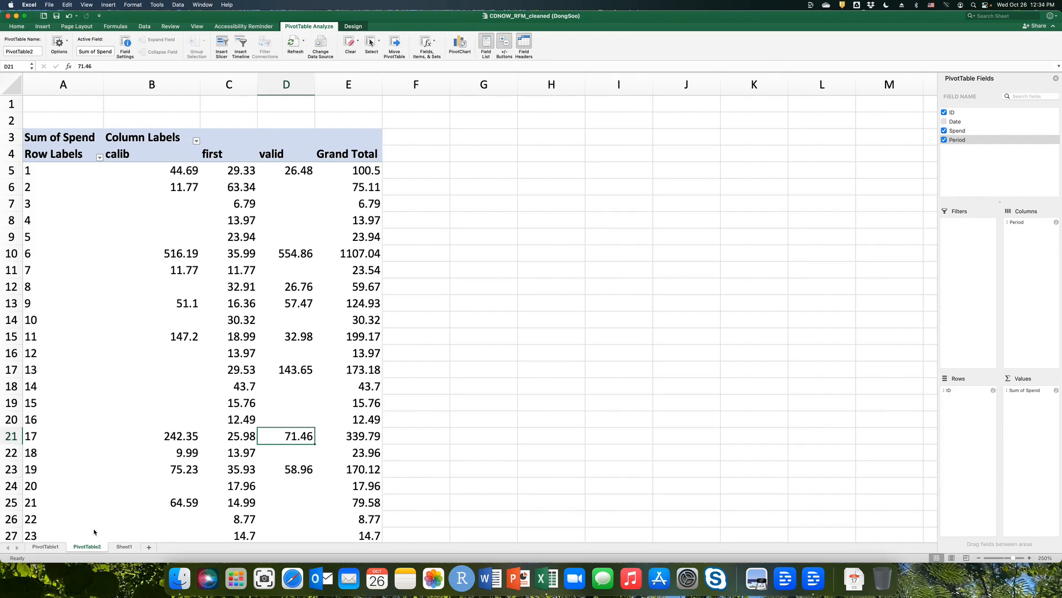
Step: Examine the calib transaction dates of customers 1 and 6 in Sheet1, including customer 6's last calib purchase
click(123, 547)
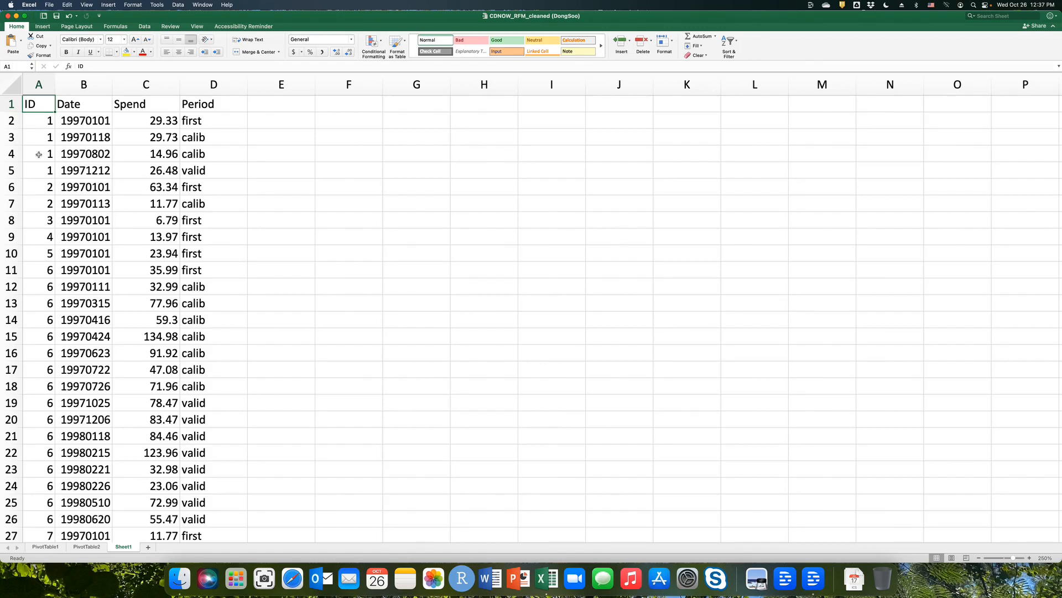
click(97, 156)
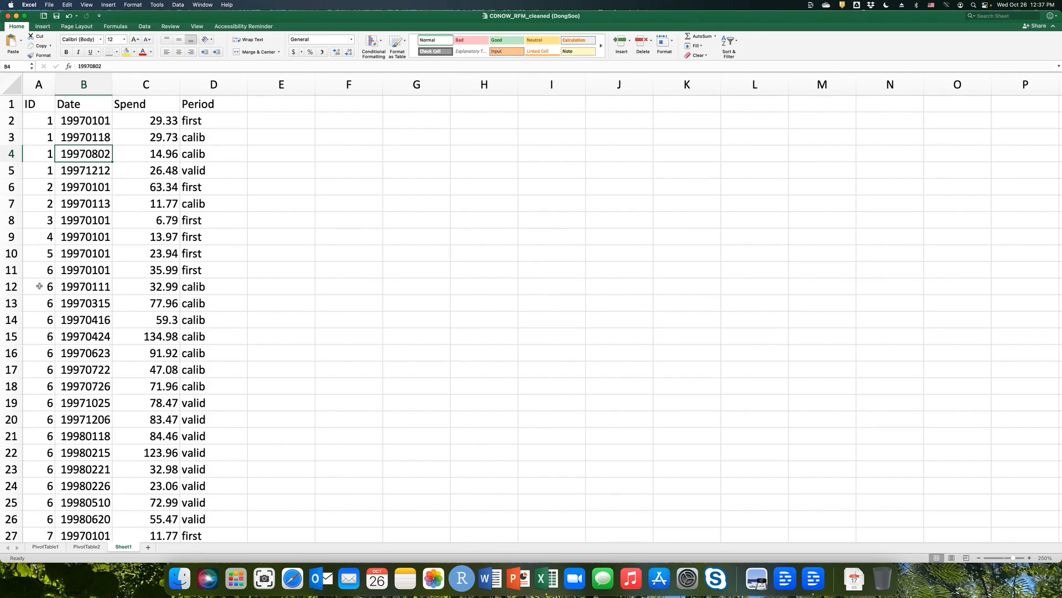
drag(39, 286, 216, 383)
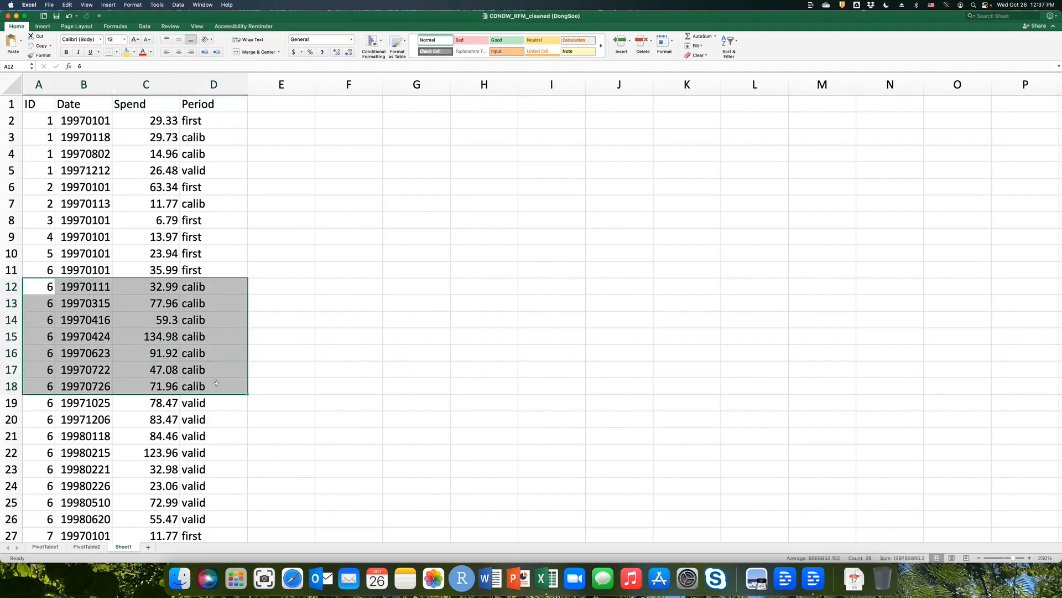
click(83, 386)
drag(37, 387, 199, 387)
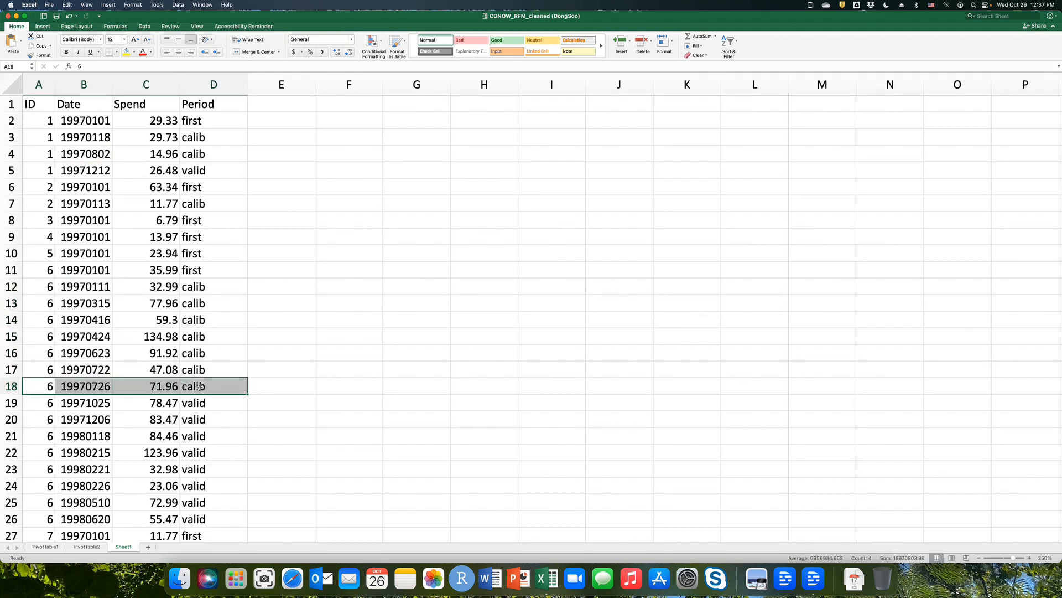
click(92, 387)
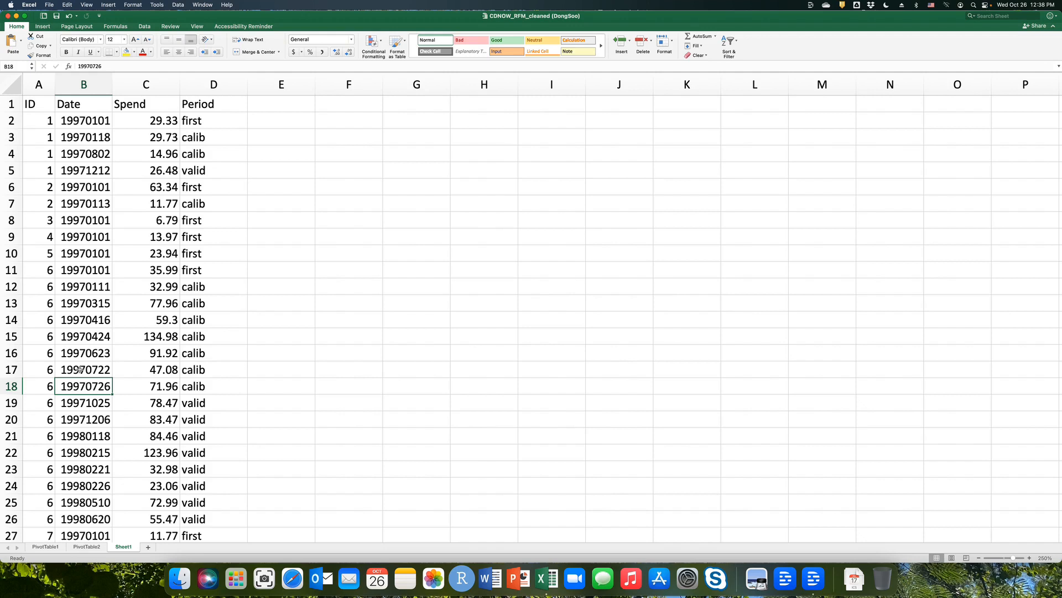
click(80, 369)
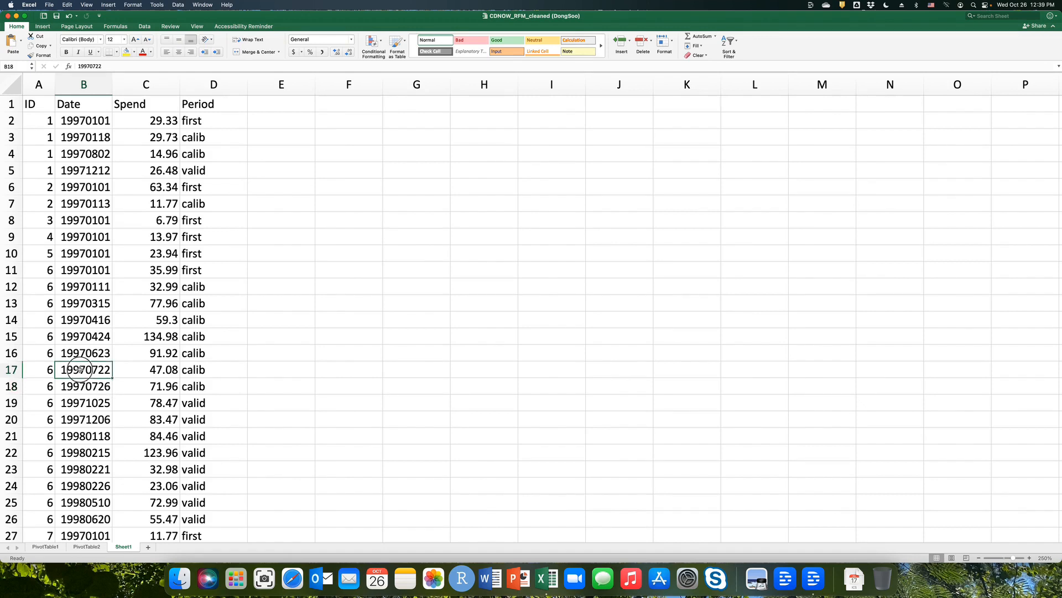
Step: Compare customer 1's first purchase date with the calib purchase dates in cells B2 to B4
click(80, 122)
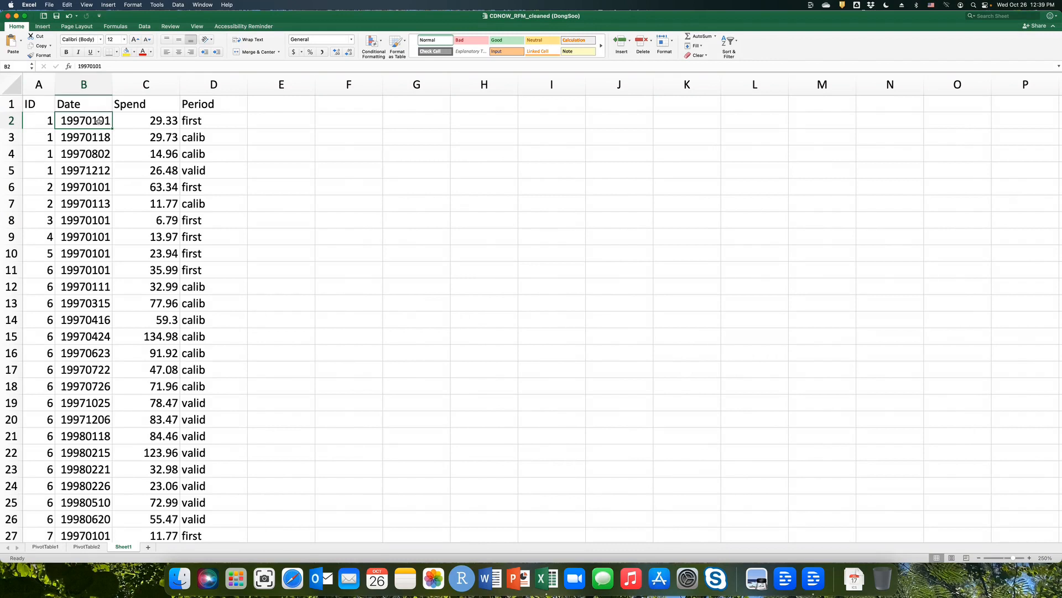
click(89, 139)
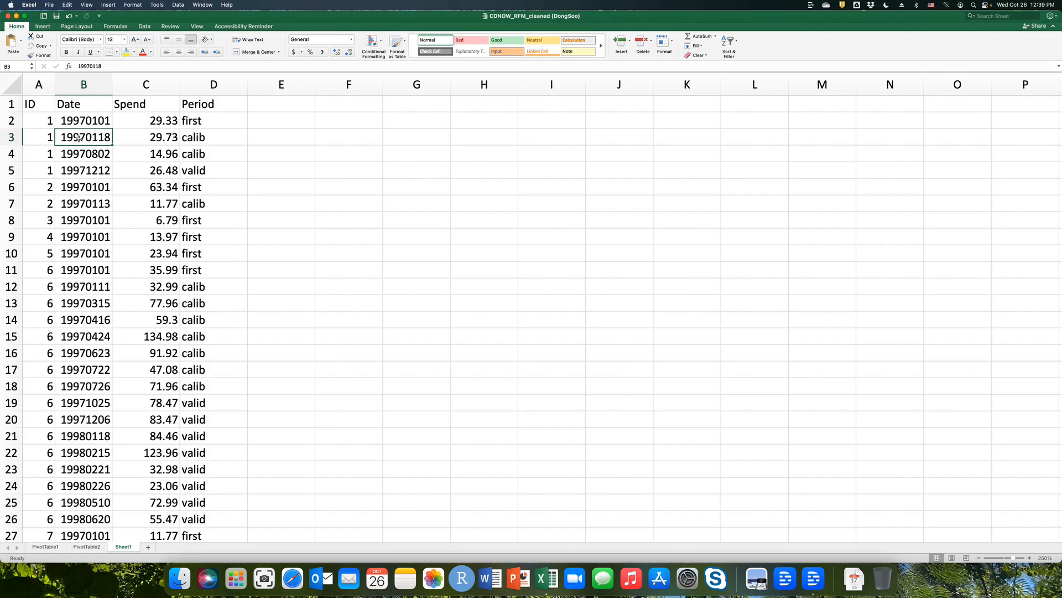
click(88, 121)
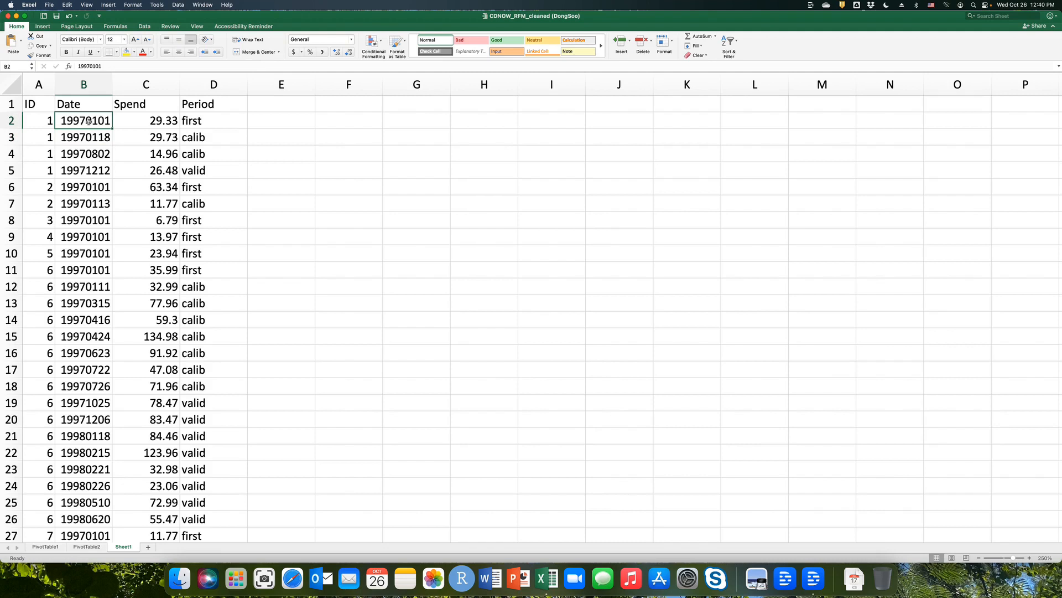
click(88, 138)
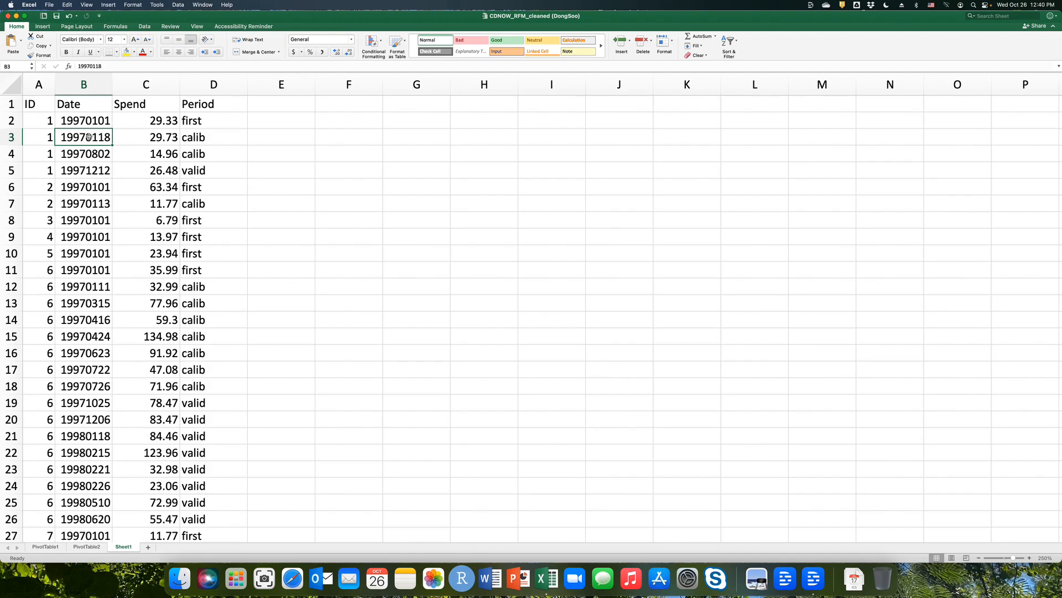
click(89, 121)
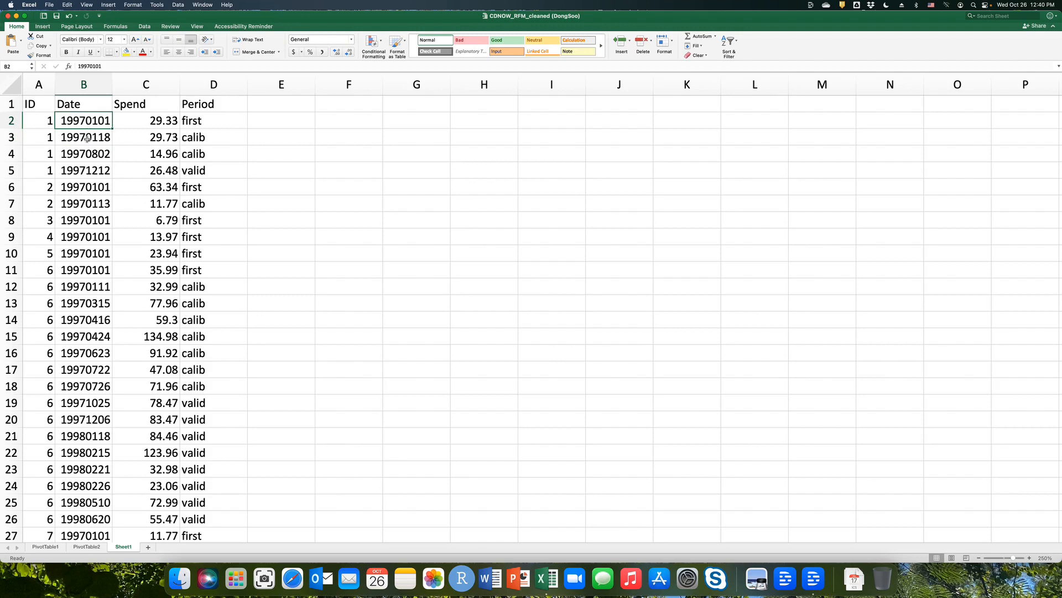
click(87, 138)
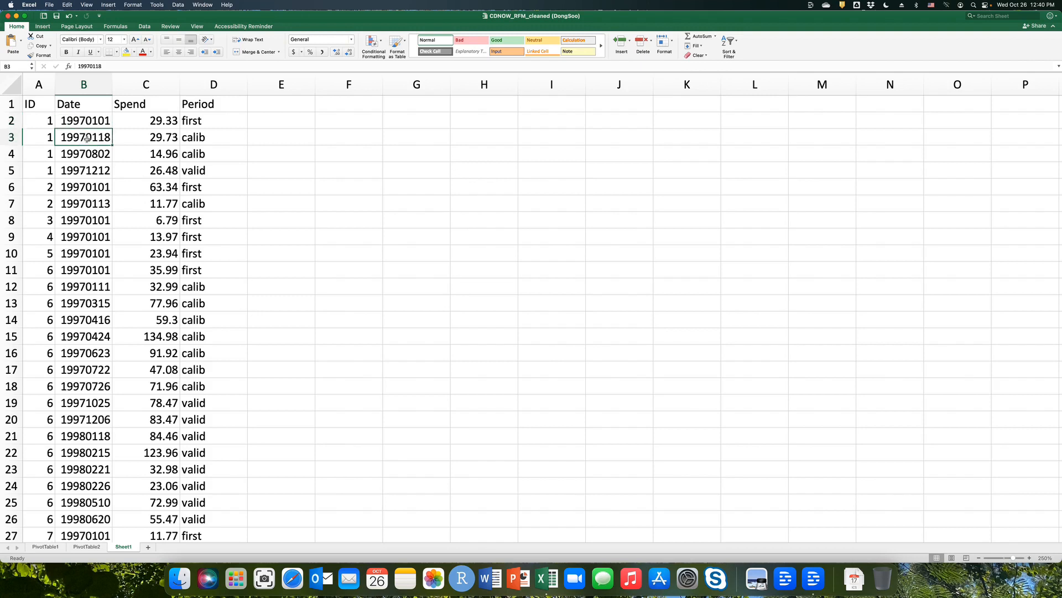
click(90, 121)
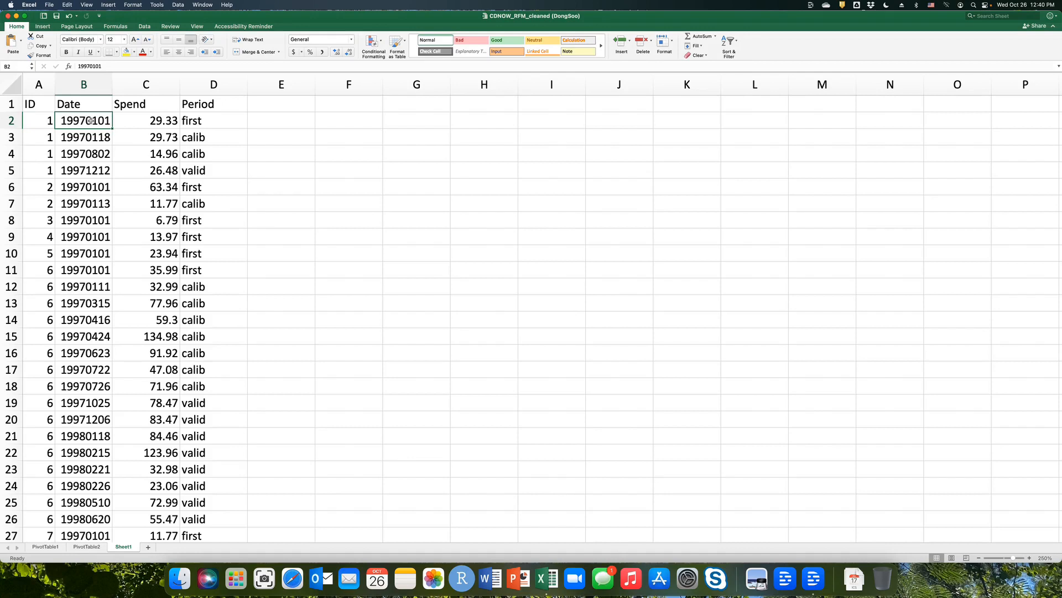
click(85, 152)
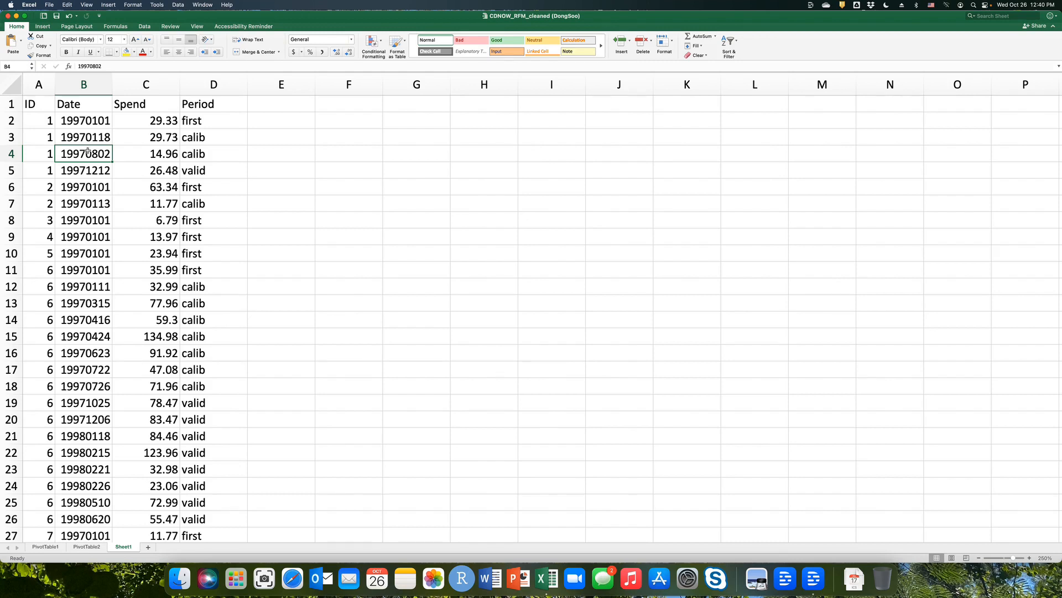
Step: Create a third PivotTable on a new worksheet from the transaction data in Sheet1!$A$1:$D$6697
click(41, 121)
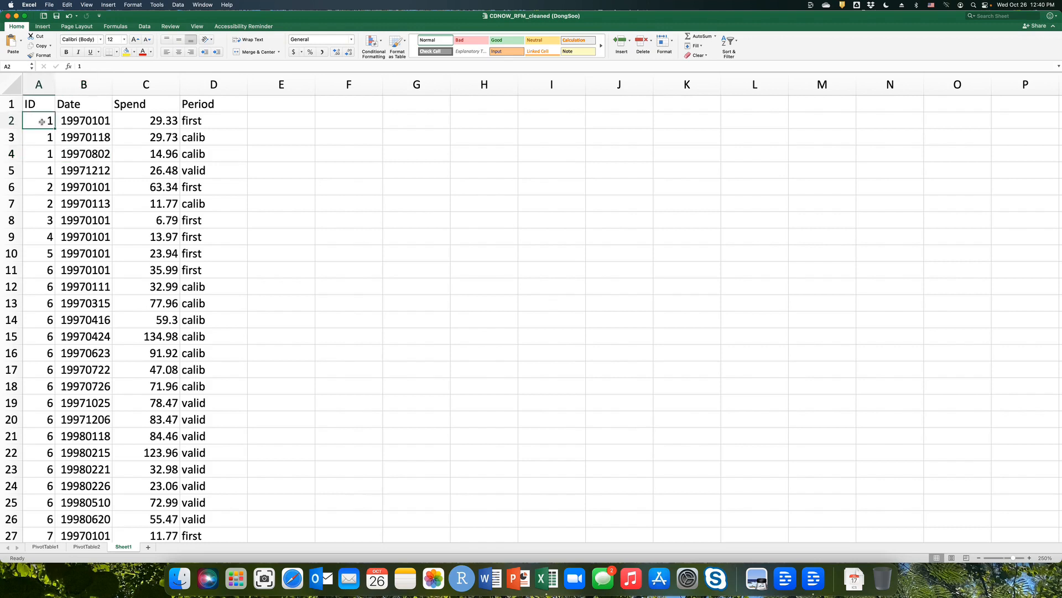
click(45, 26)
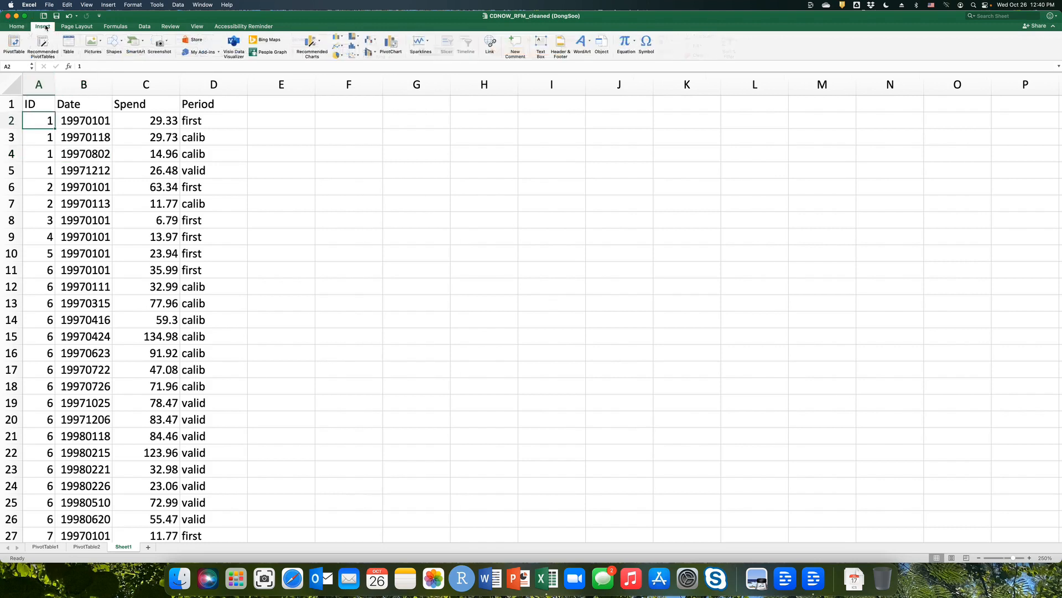
click(15, 44)
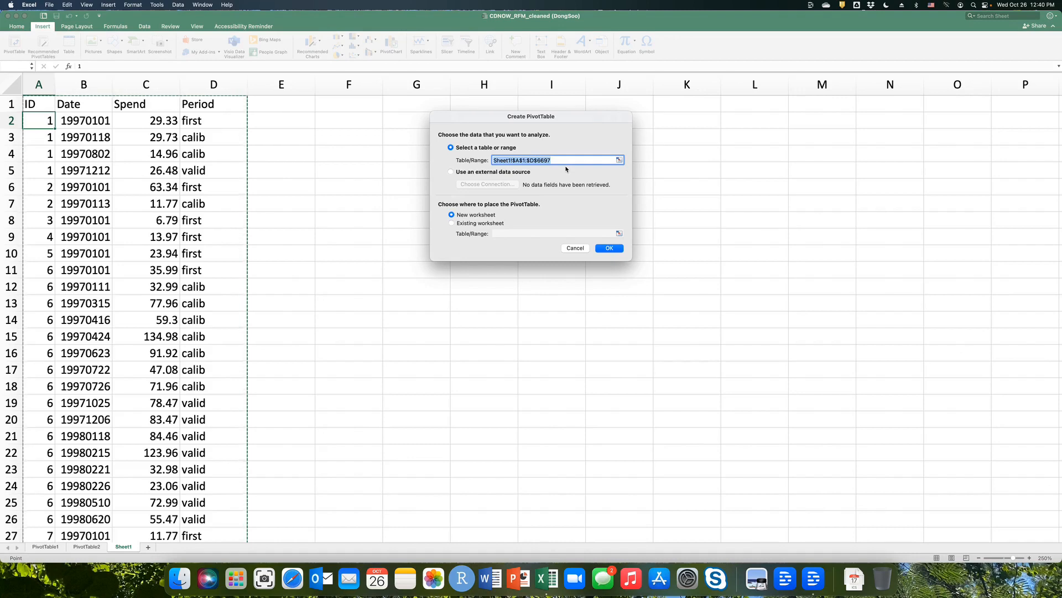
click(607, 248)
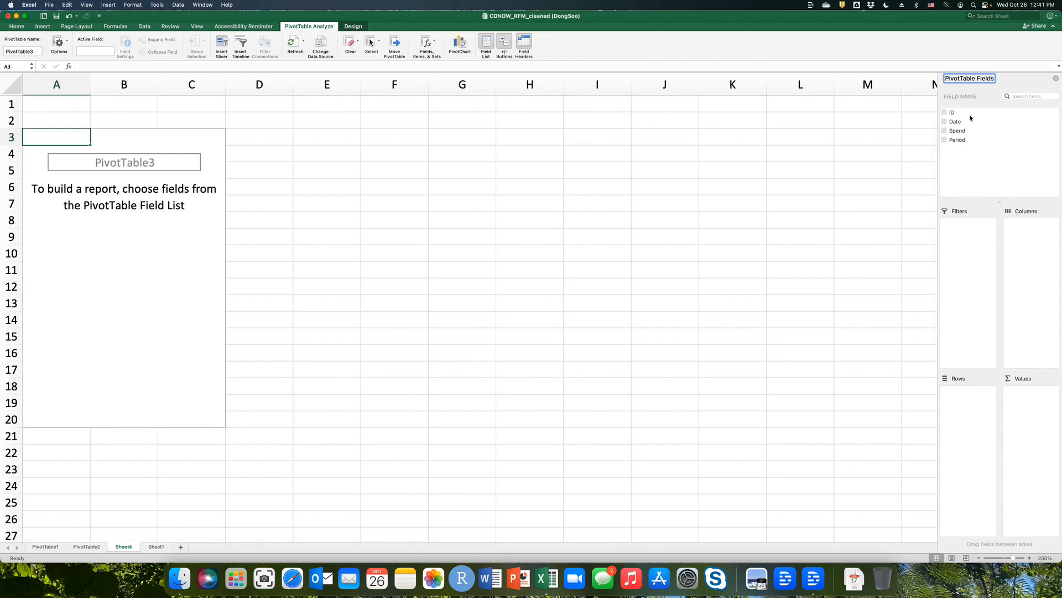
Step: Lay out the third PivotTable with the ID field as rows and the Date field as values
click(947, 115)
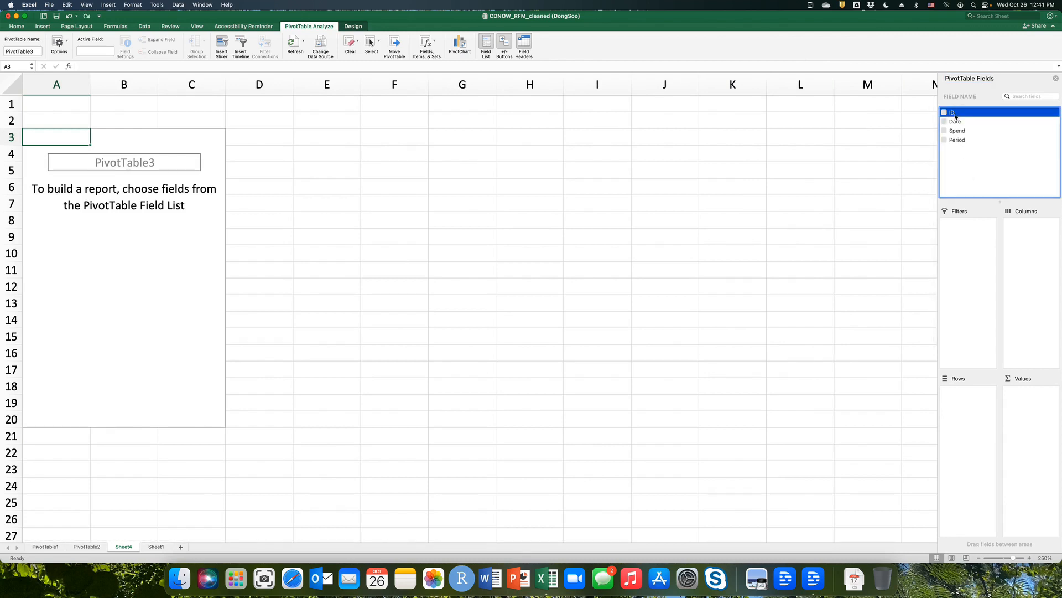
drag(951, 114, 987, 410)
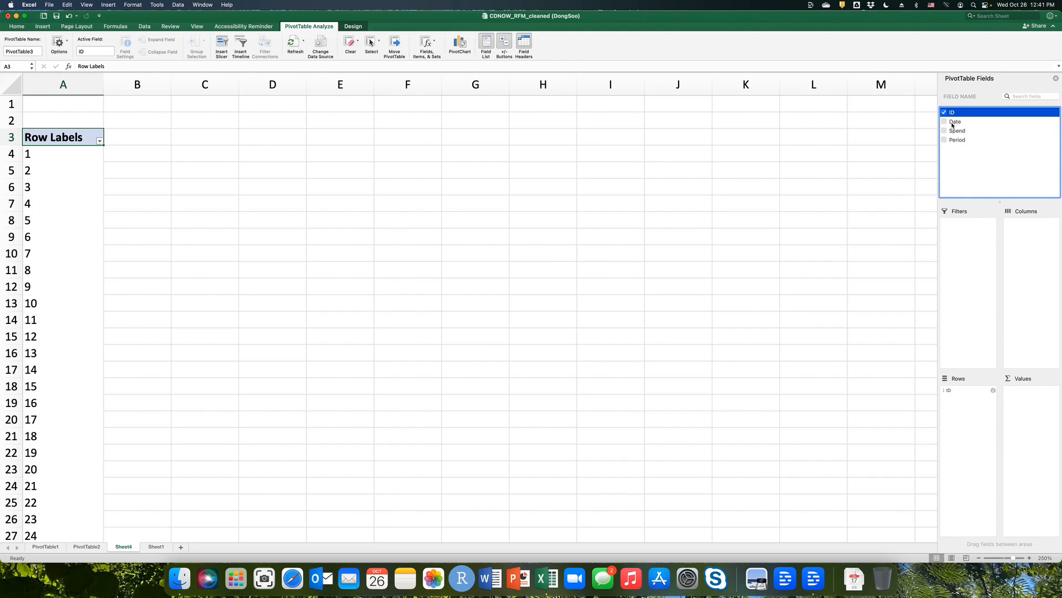
drag(952, 123, 1033, 404)
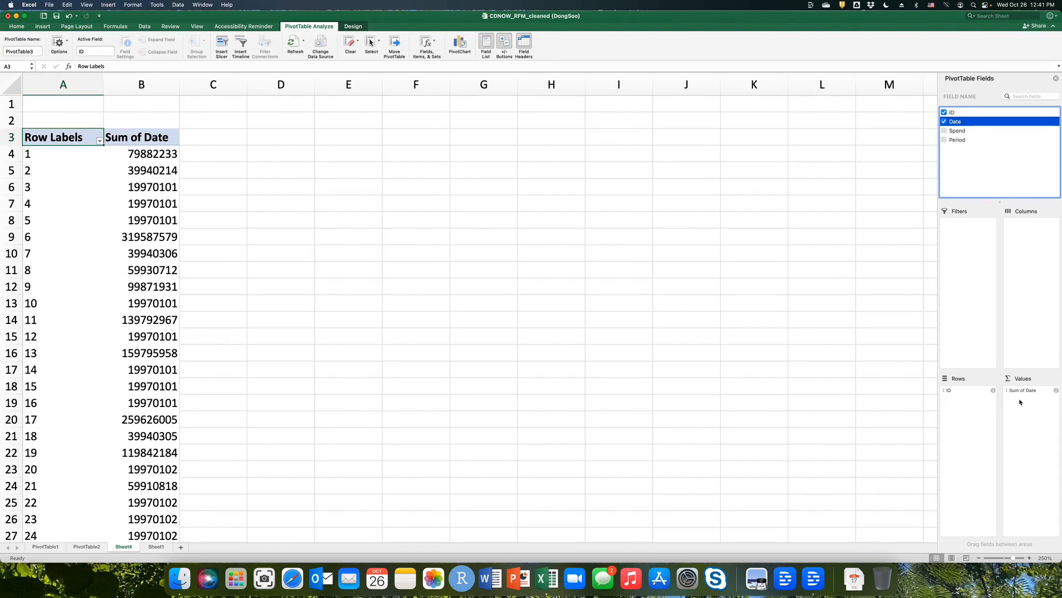
Step: Summarise the Date values in the PivotTable by Max instead of Sum
click(1056, 390)
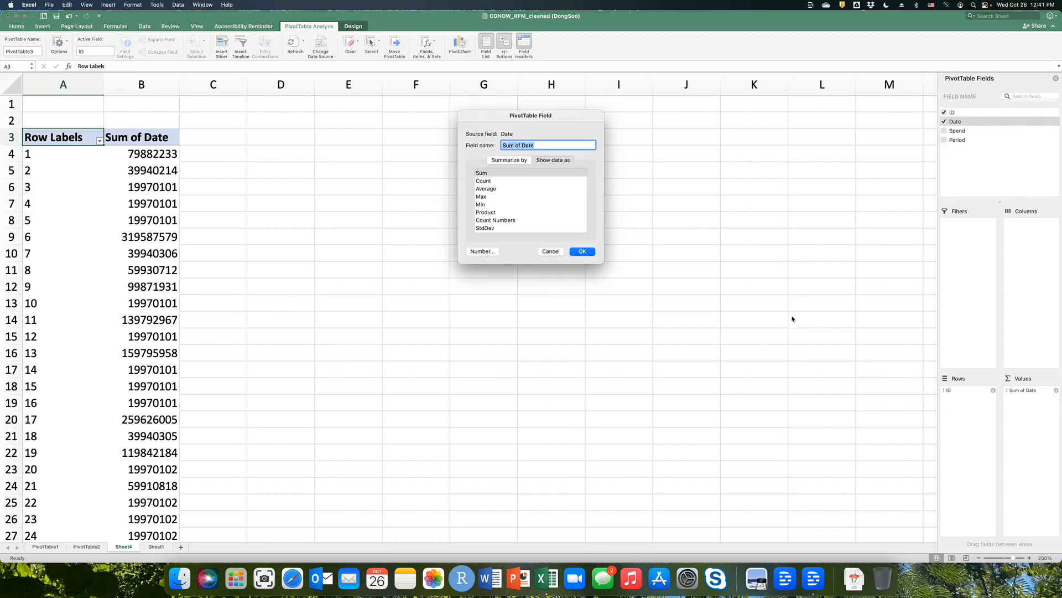
click(485, 198)
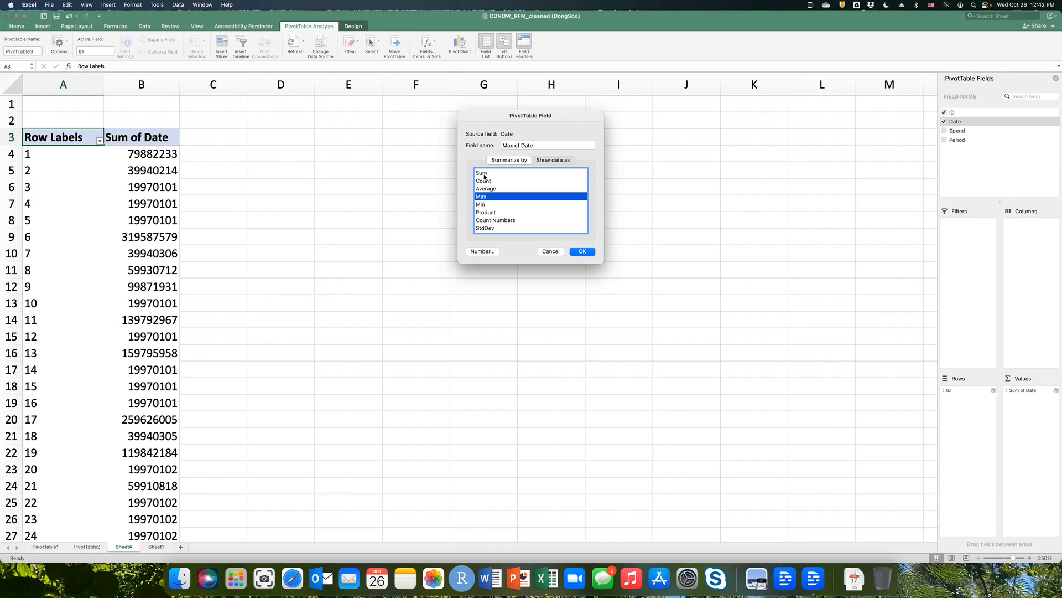
click(583, 252)
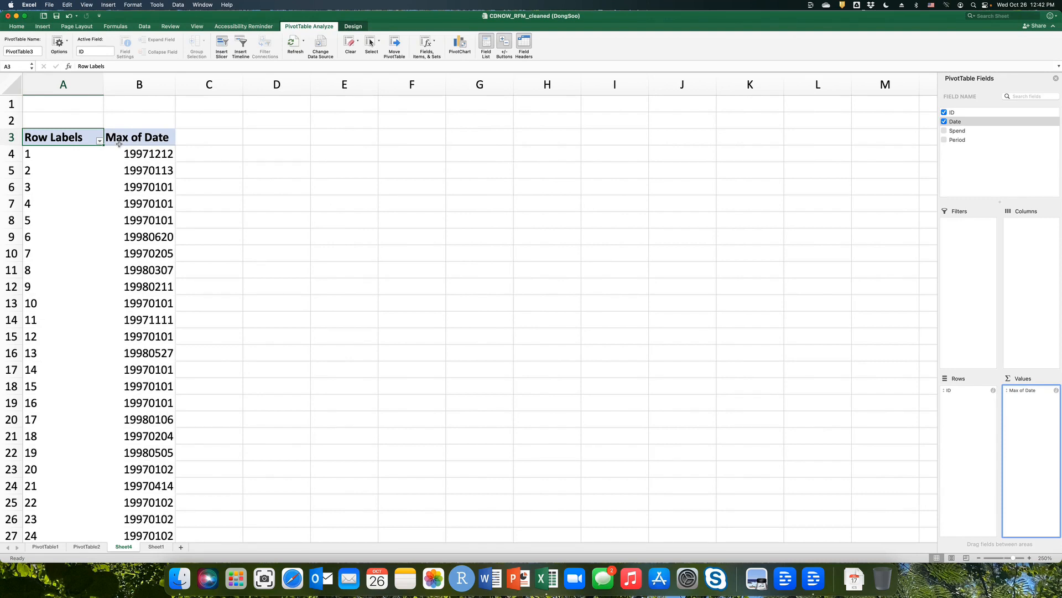
click(133, 155)
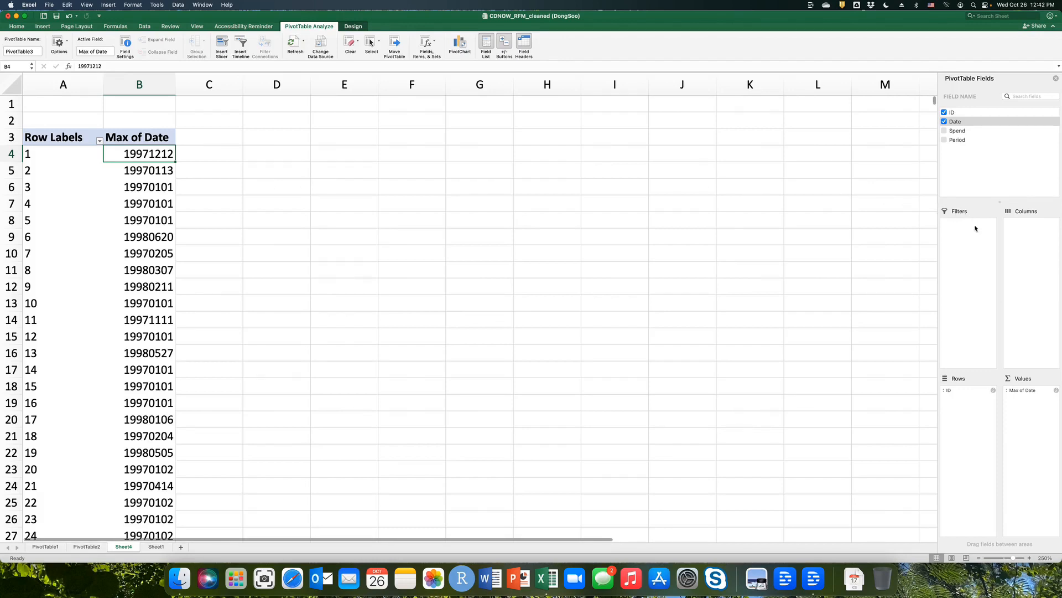
Step: Add Period as a report filter and restrict the PivotTable to the calib period only
click(991, 174)
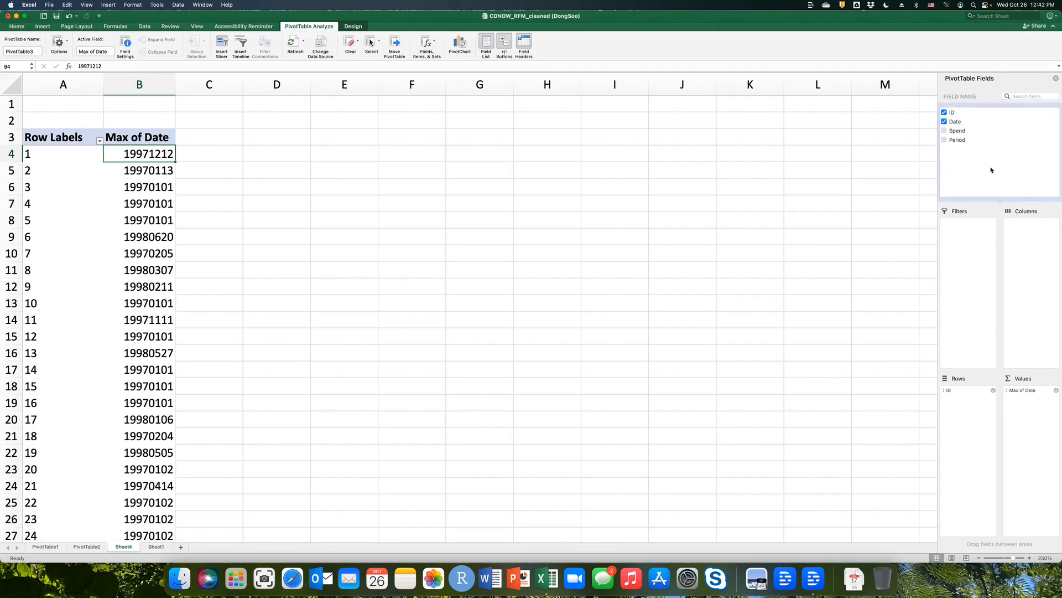
click(958, 142)
drag(957, 141, 971, 237)
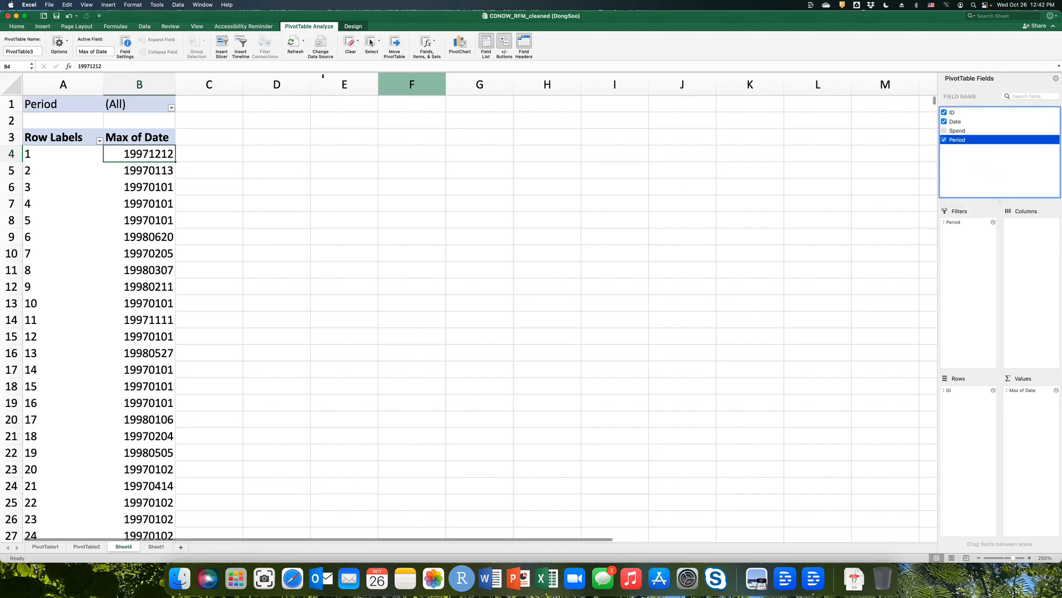
click(172, 108)
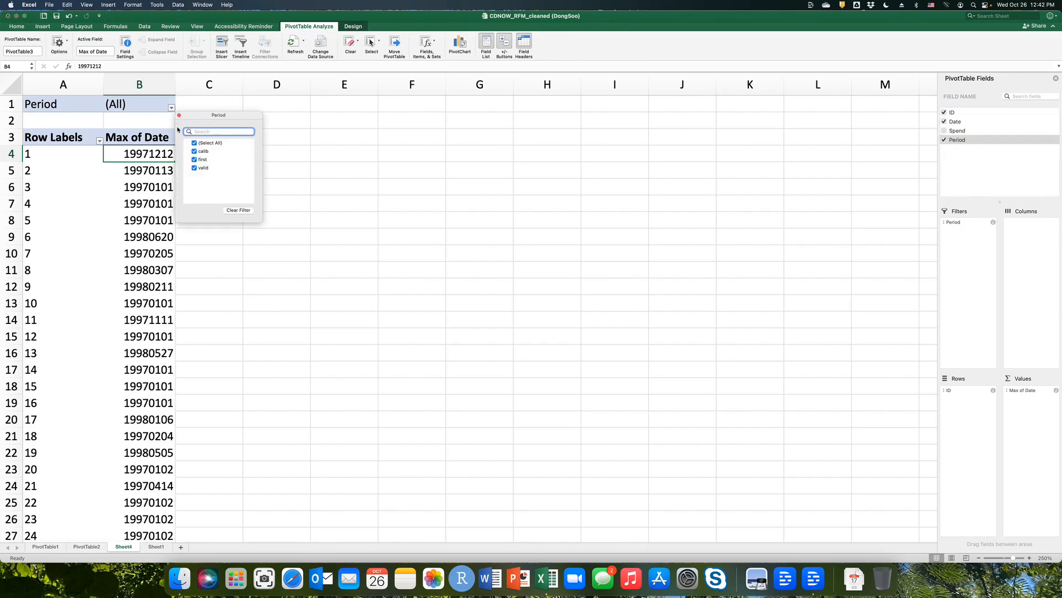
click(194, 143)
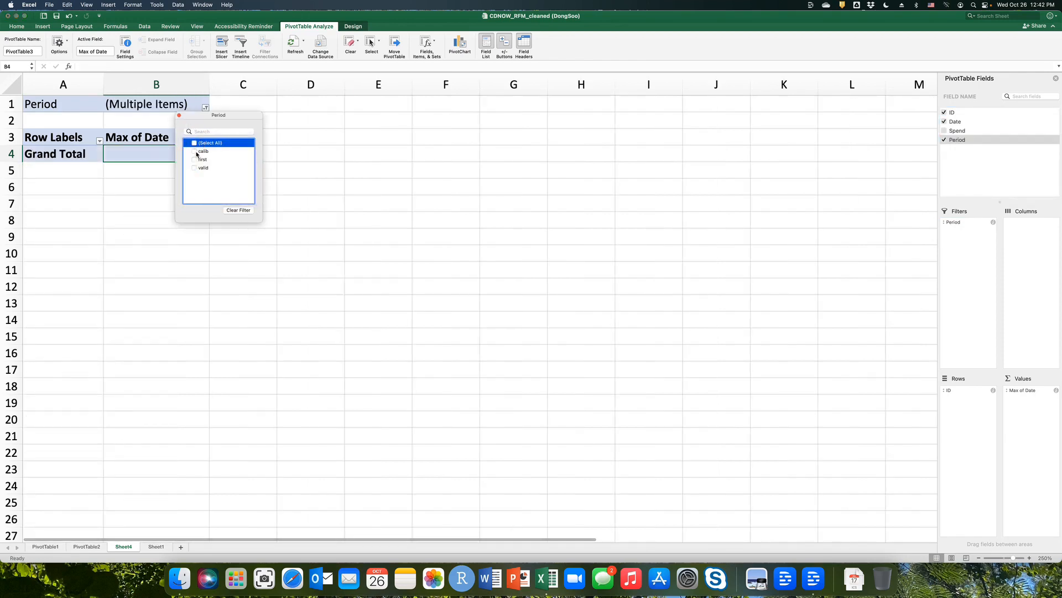
click(194, 152)
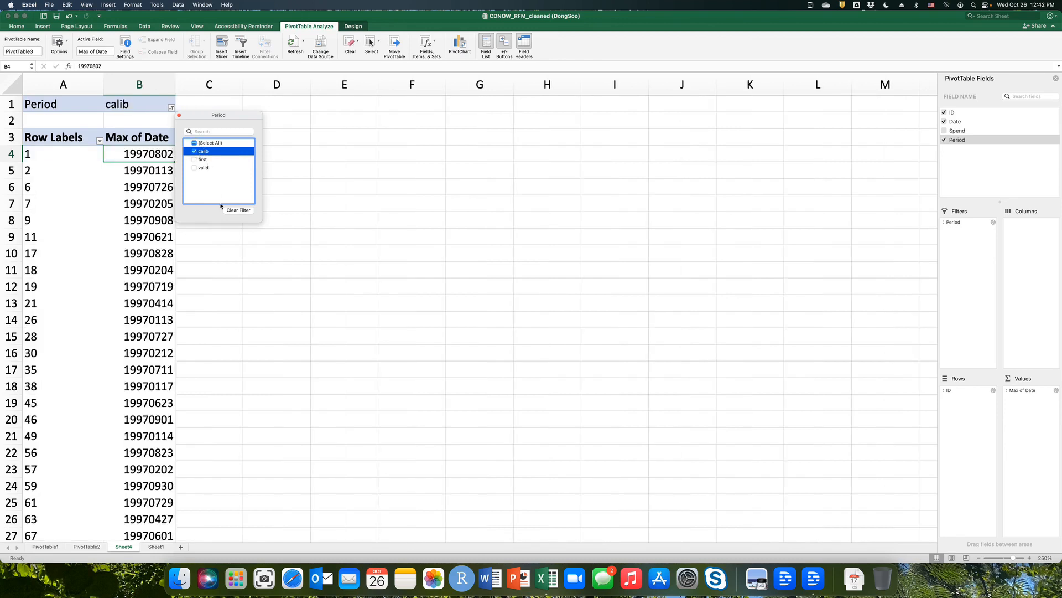
click(179, 116)
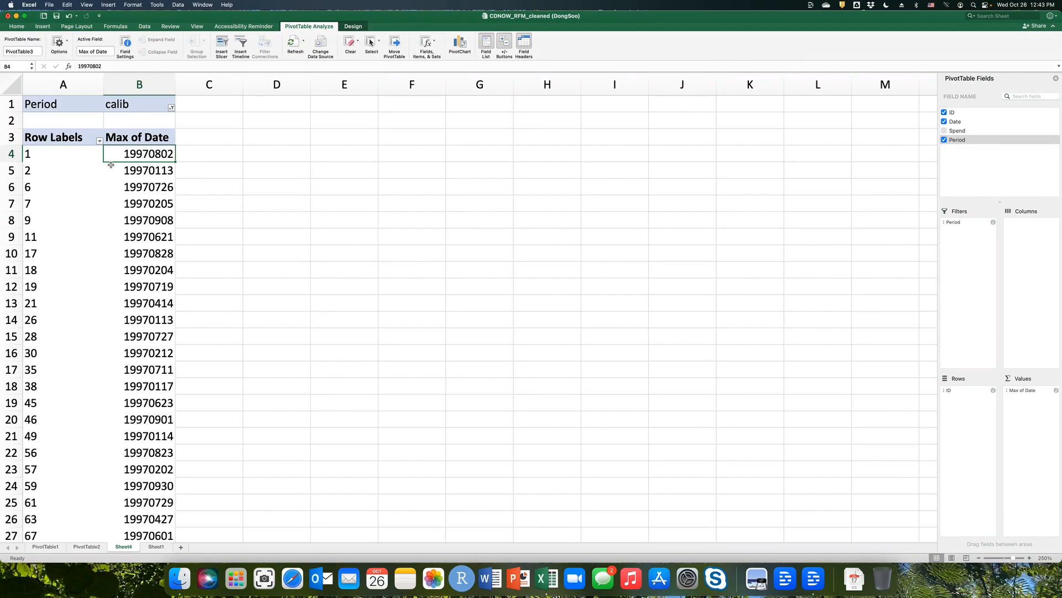
Step: Include the first period alongside calib in the PivotTable's Period filter
click(114, 104)
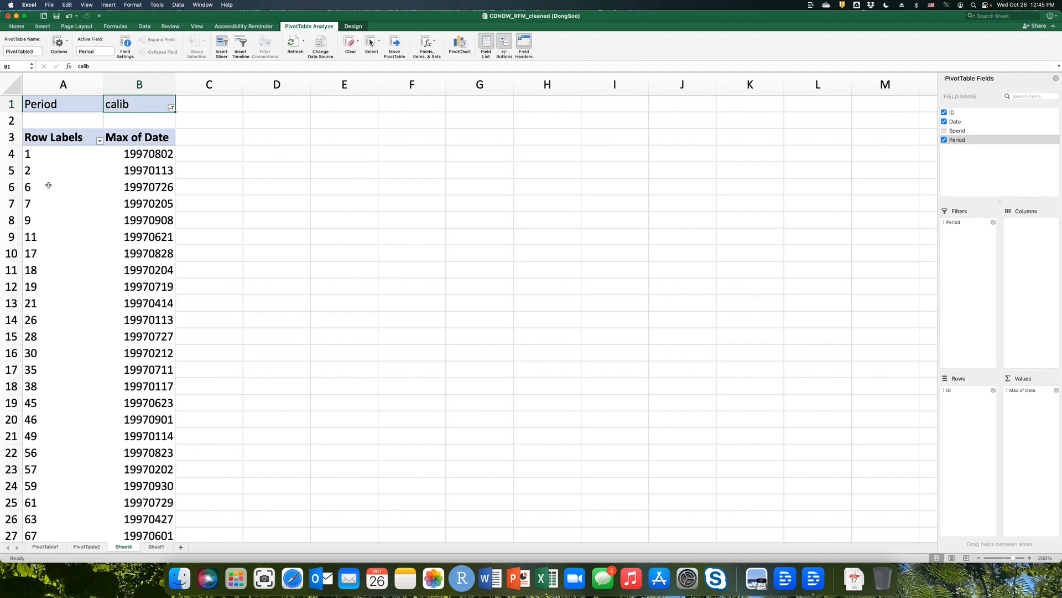
click(172, 109)
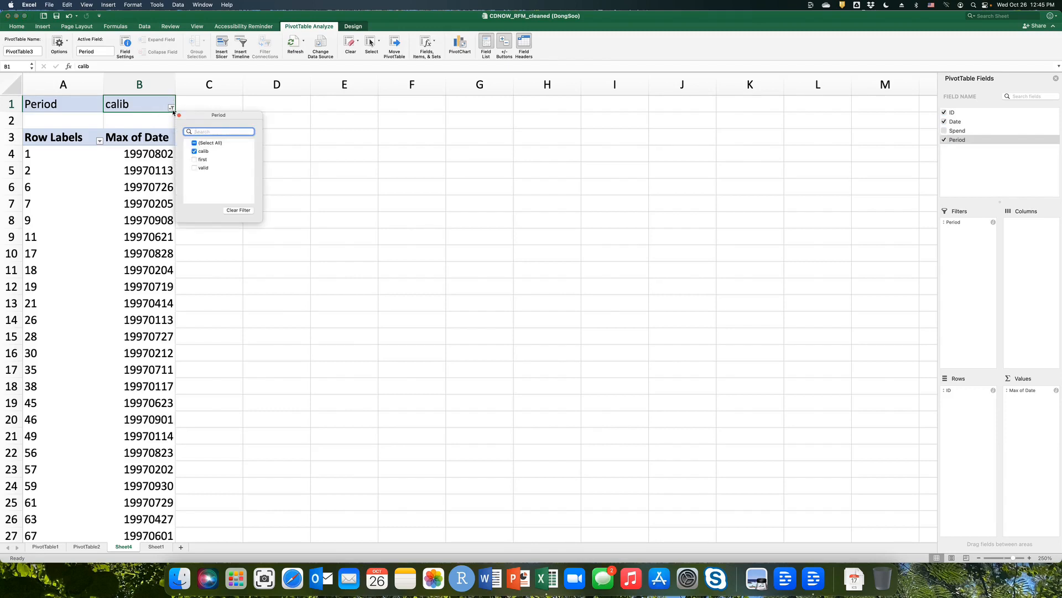
click(195, 160)
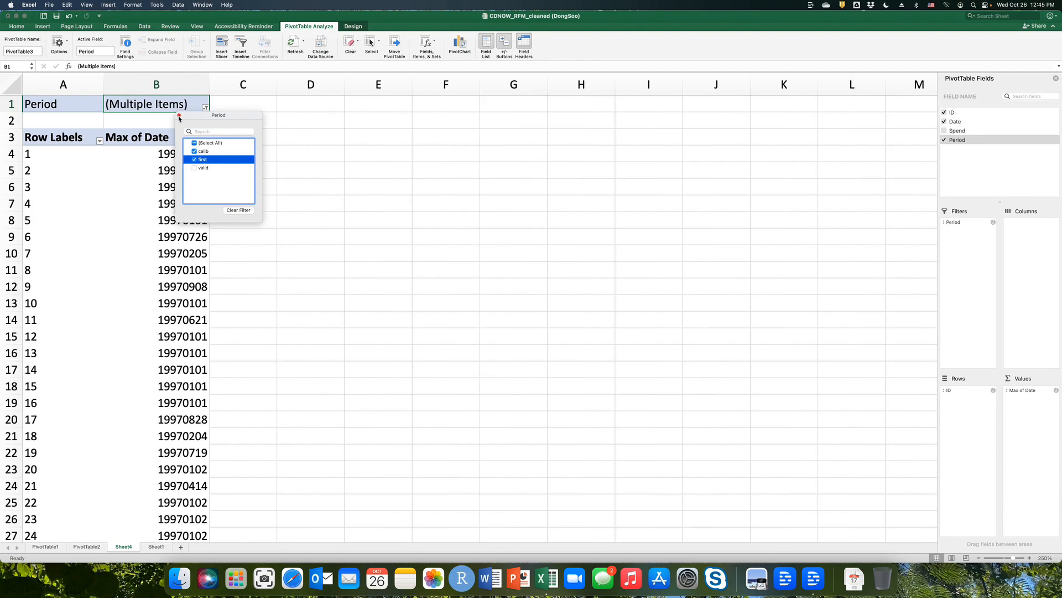
click(179, 116)
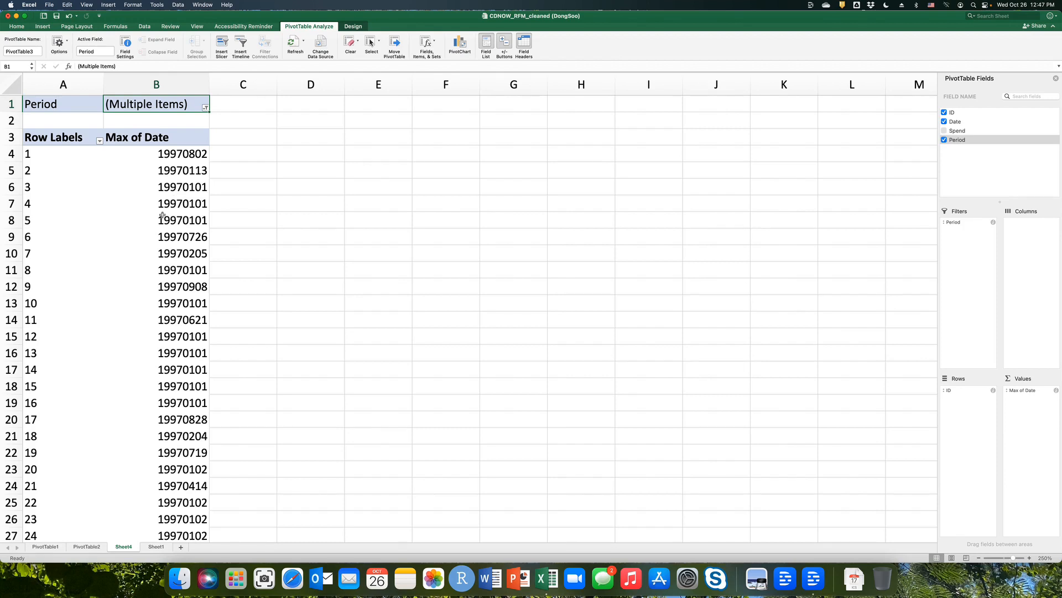
Step: Rename the worksheet Sheet4 as PivotTable3
double_click(123, 548)
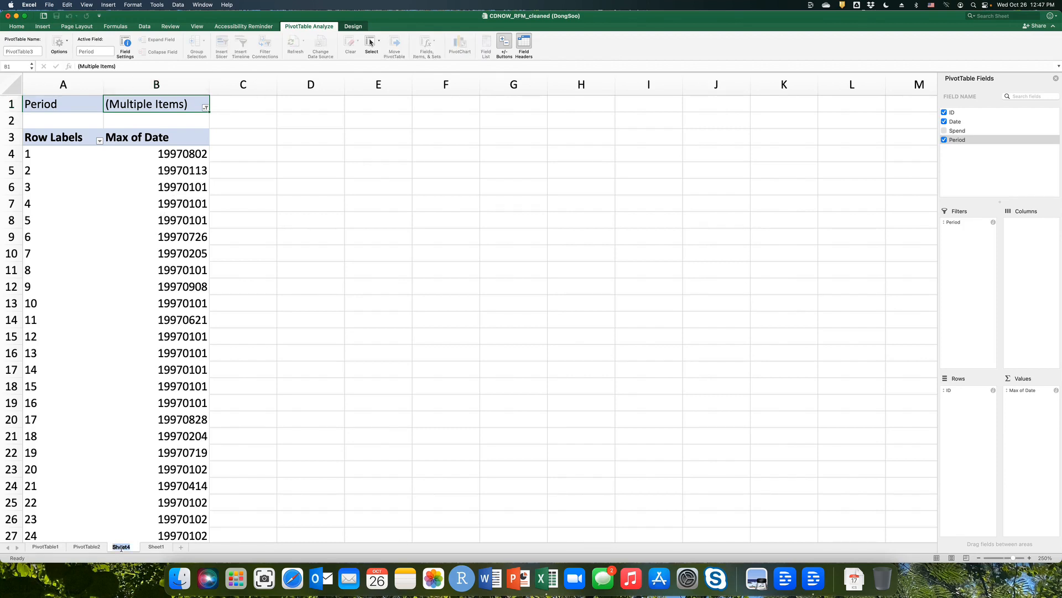
text(PivotTable3)
key(Return)
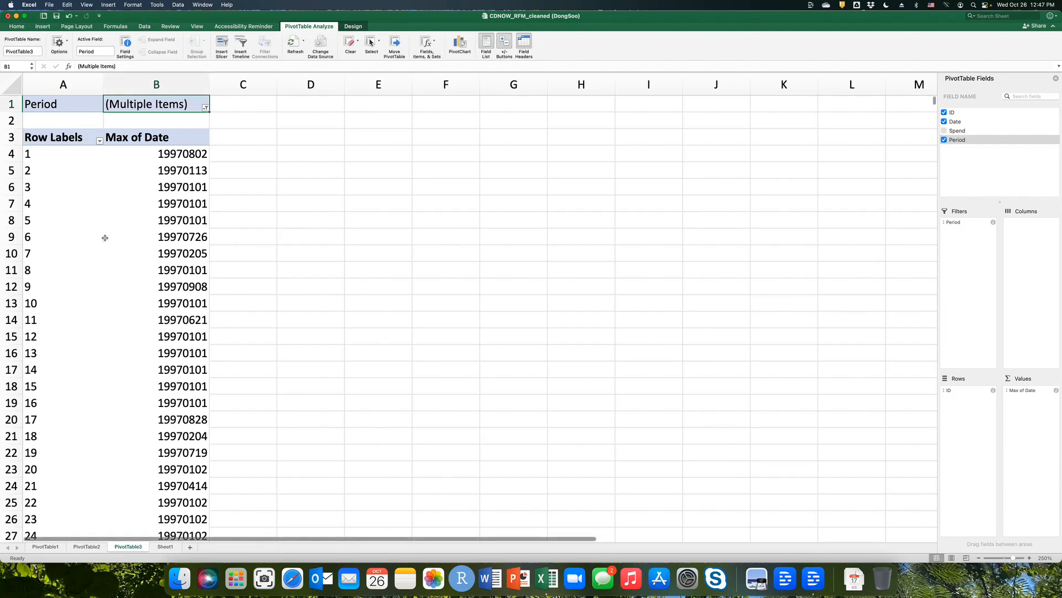
click(128, 175)
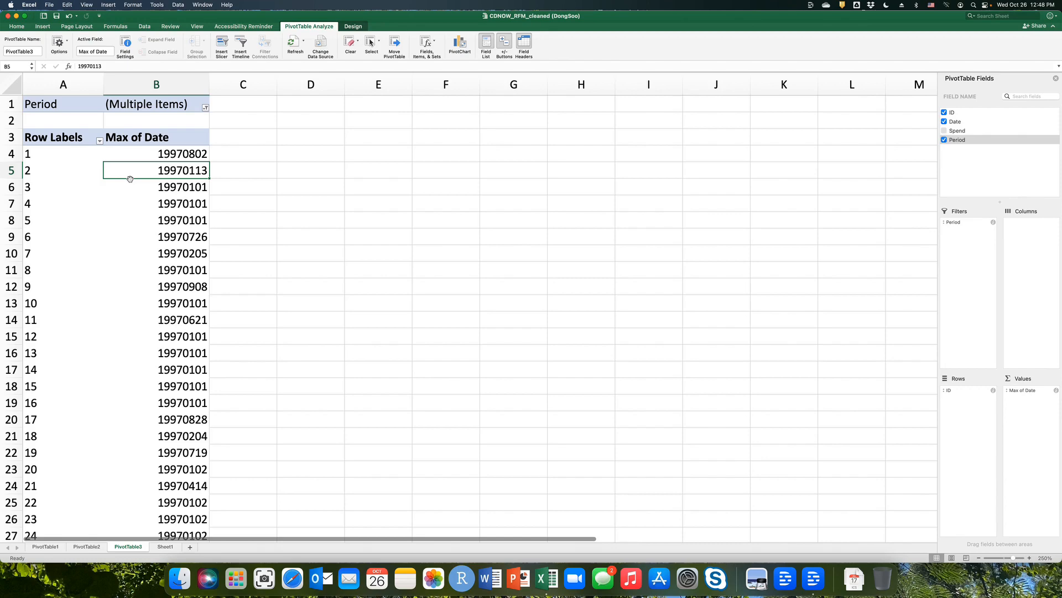
Step: Add a new worksheet after Sheet1 and name it Summary
click(160, 547)
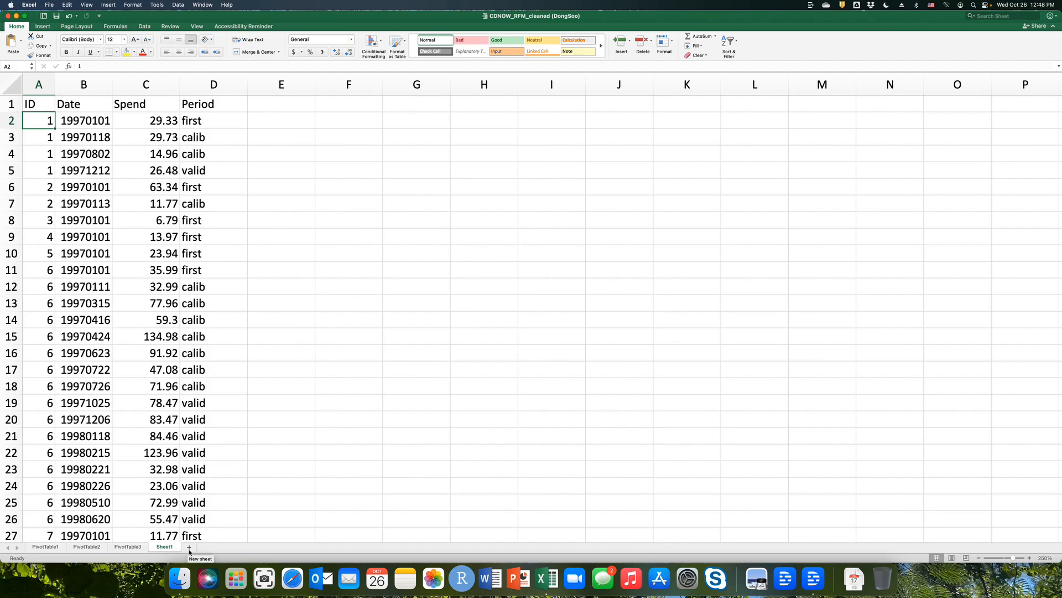
click(189, 548)
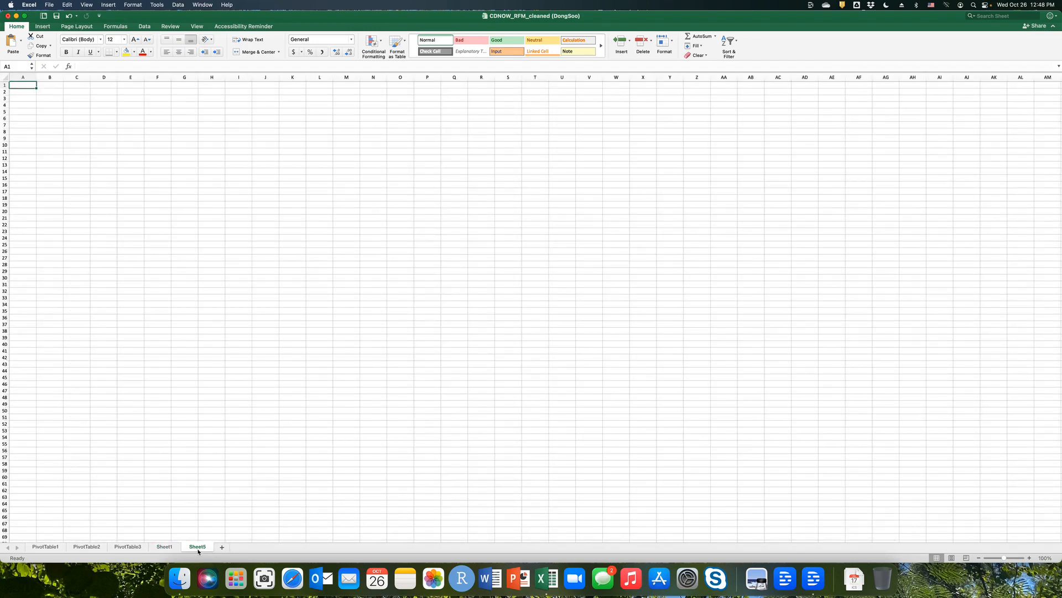
double_click(200, 548)
text(Summary)
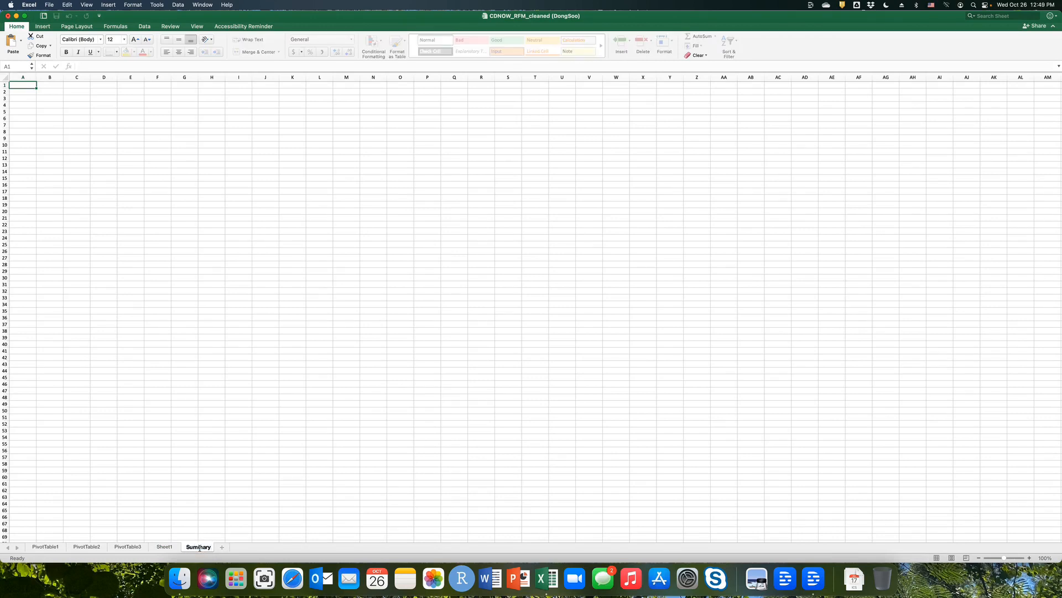
key(Return)
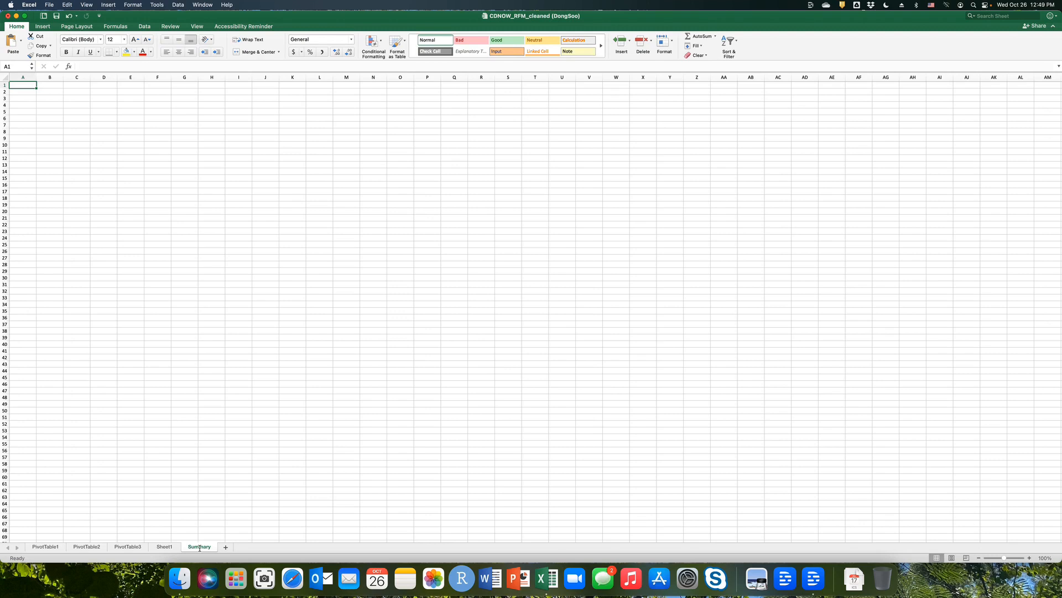
Step: Enter the column headers ID, Recency, Frequency and Monetary in cells A1 to D1 of the Summary worksheet
click(1030, 559)
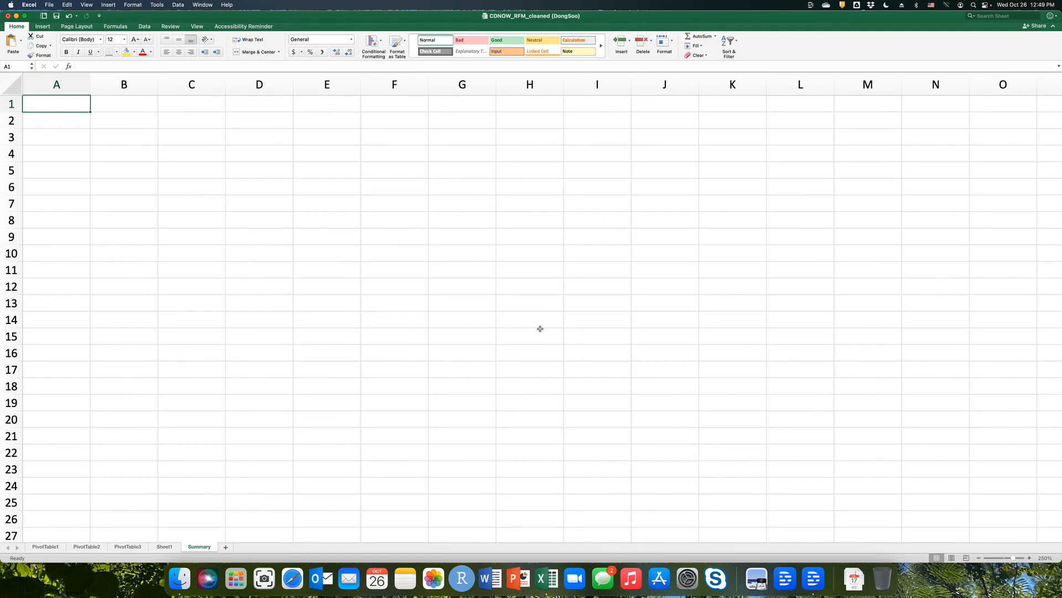
click(66, 105)
double_click(66, 105)
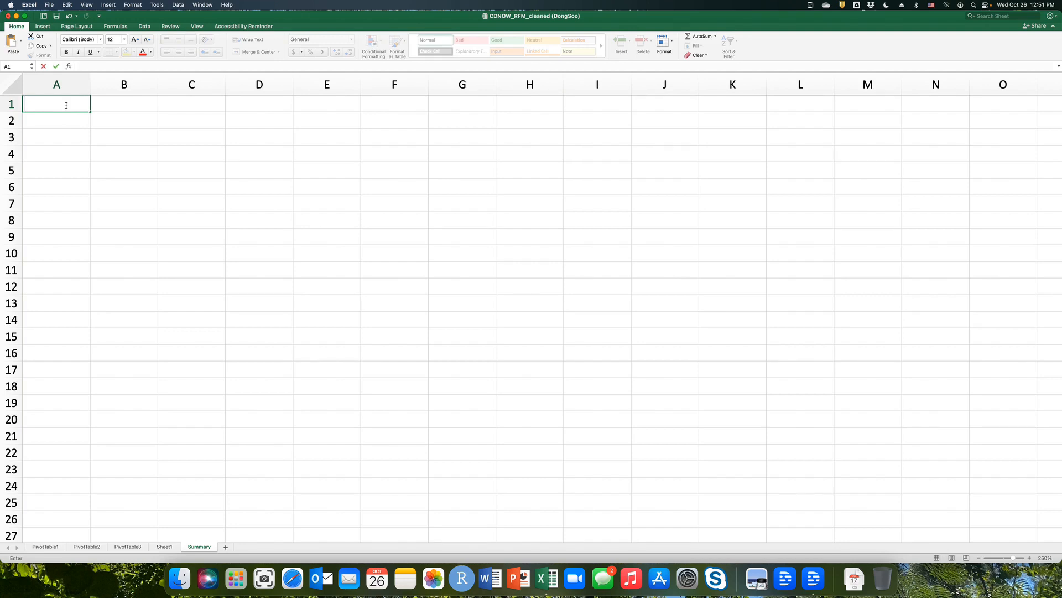
text(ID)
key(Tab)
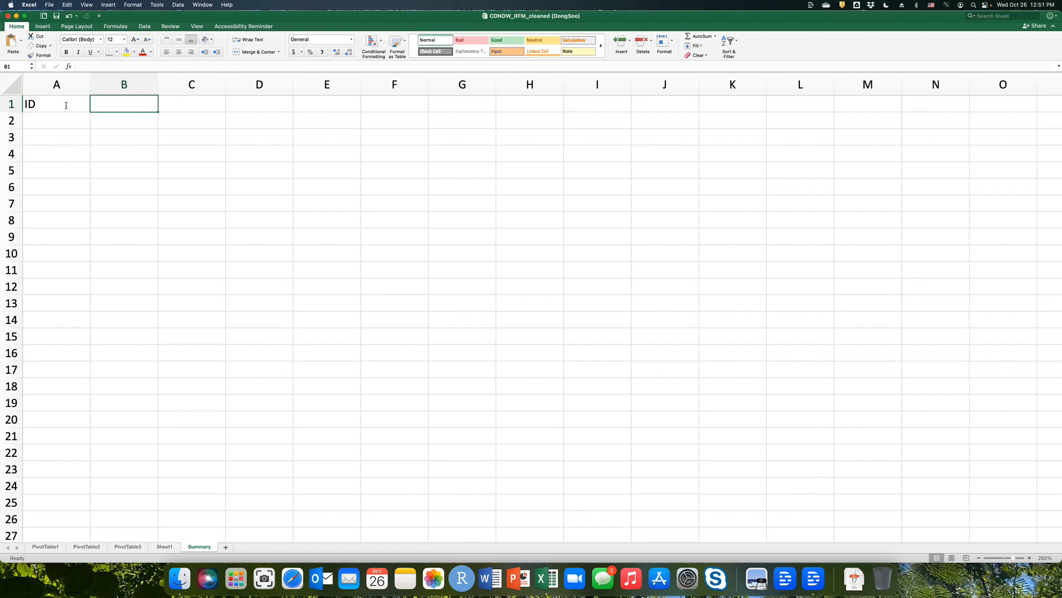
text(Recency)
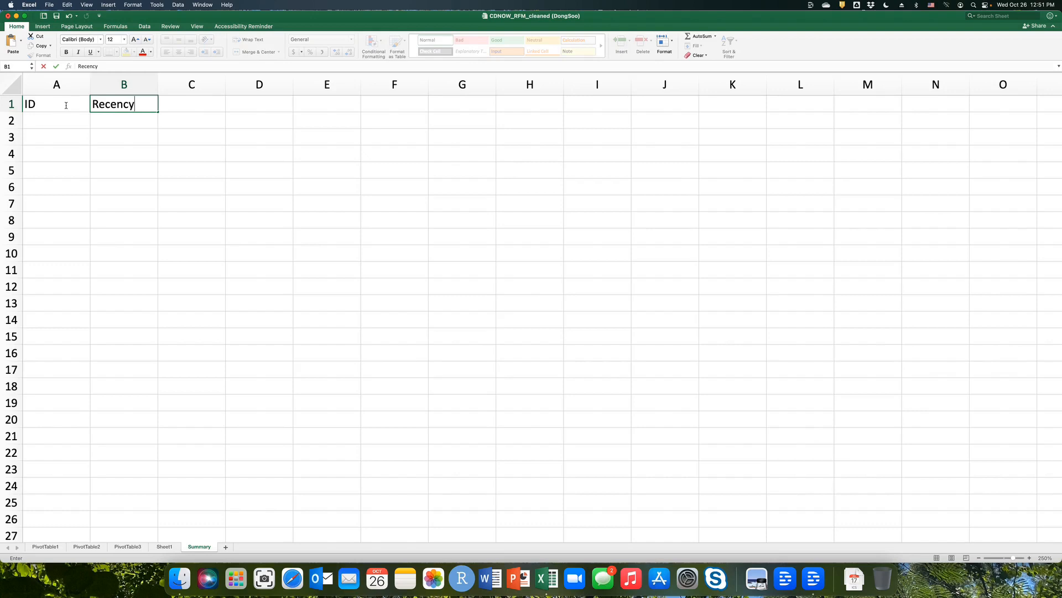
key(Tab)
text(Fre)
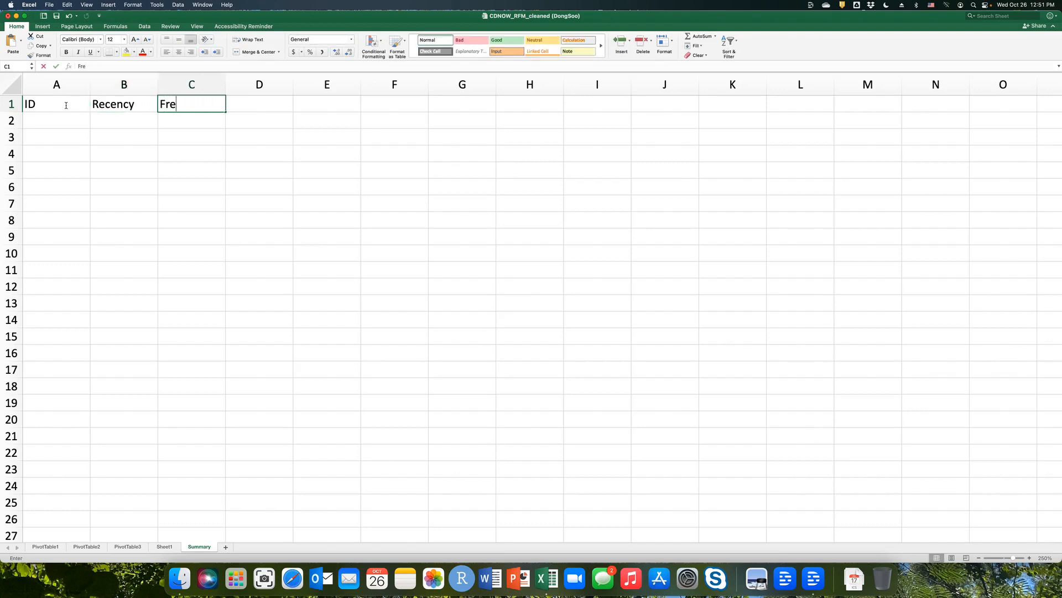
text(quency)
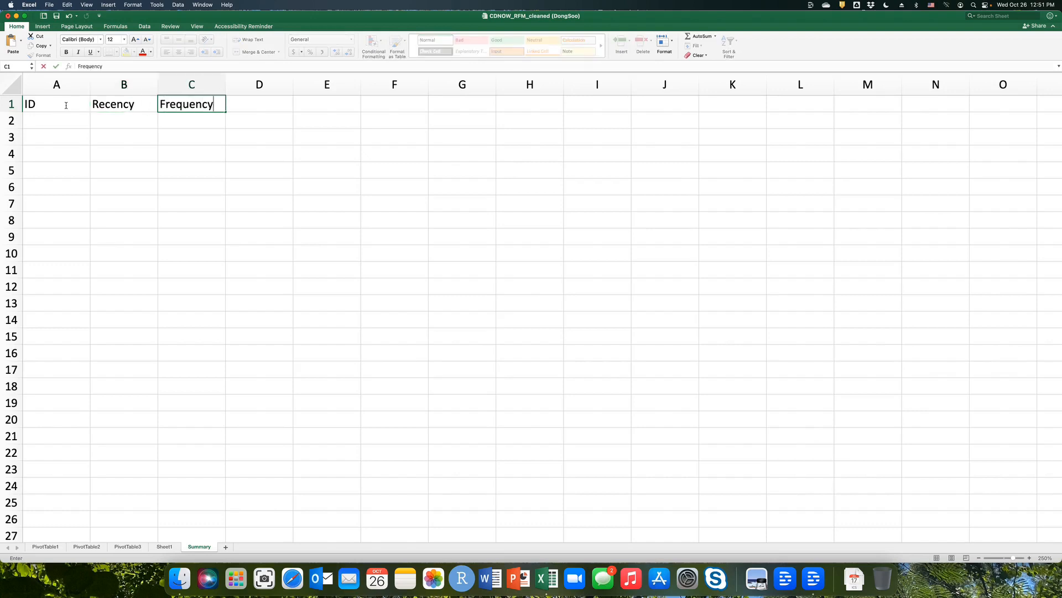
key(Tab)
text(Mone)
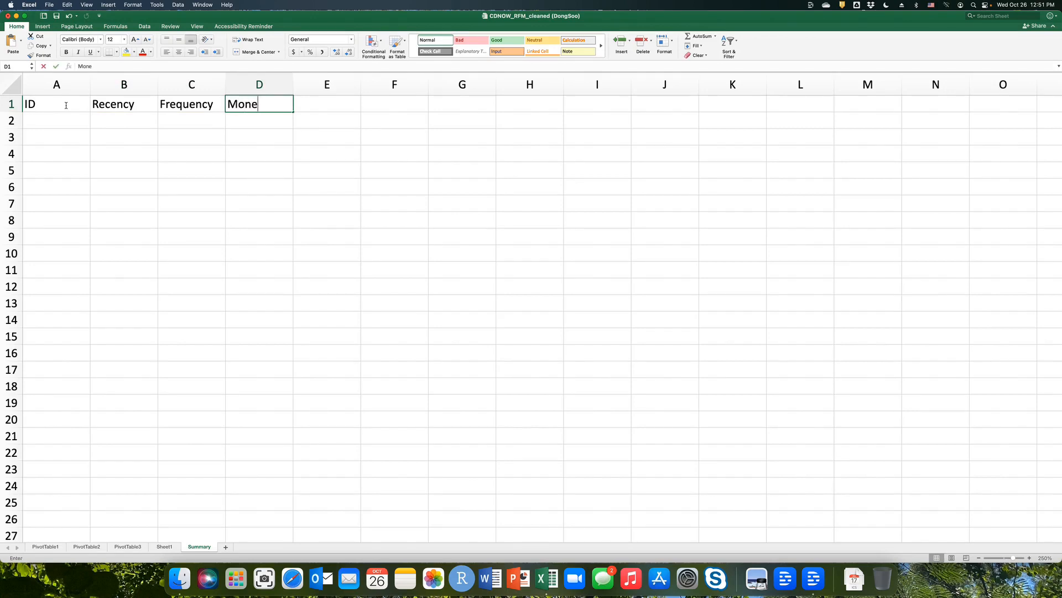
text(tary)
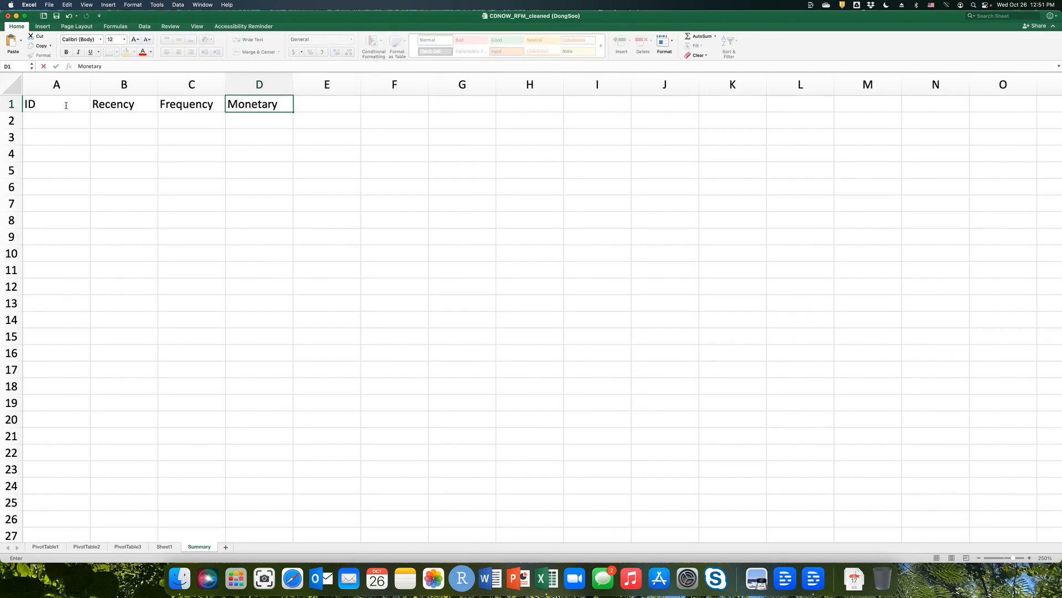
key(Tab)
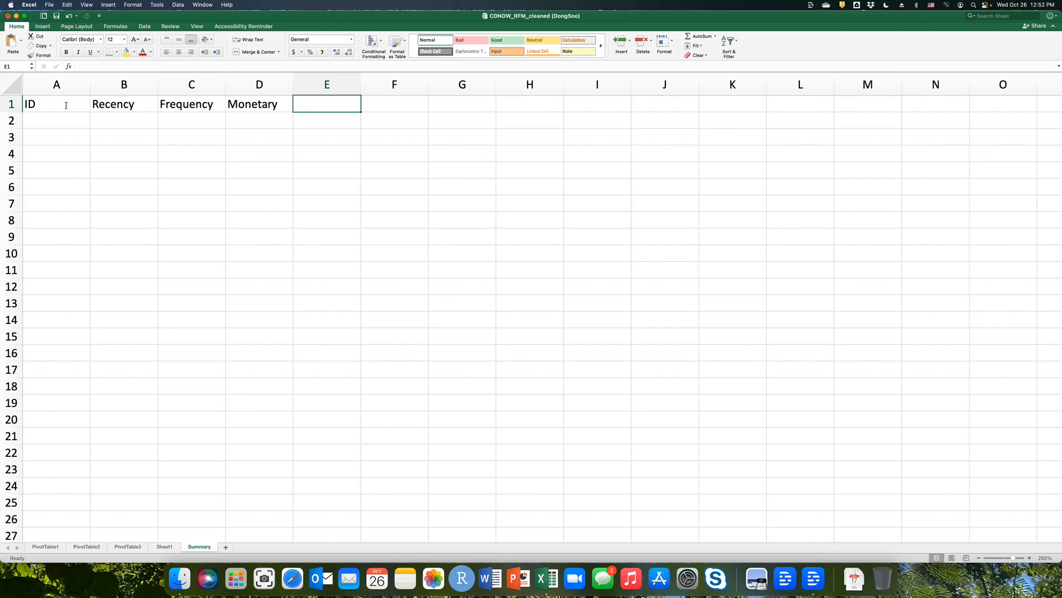
Step: Enter Valid.Freq as the column header in cell E1
text(V)
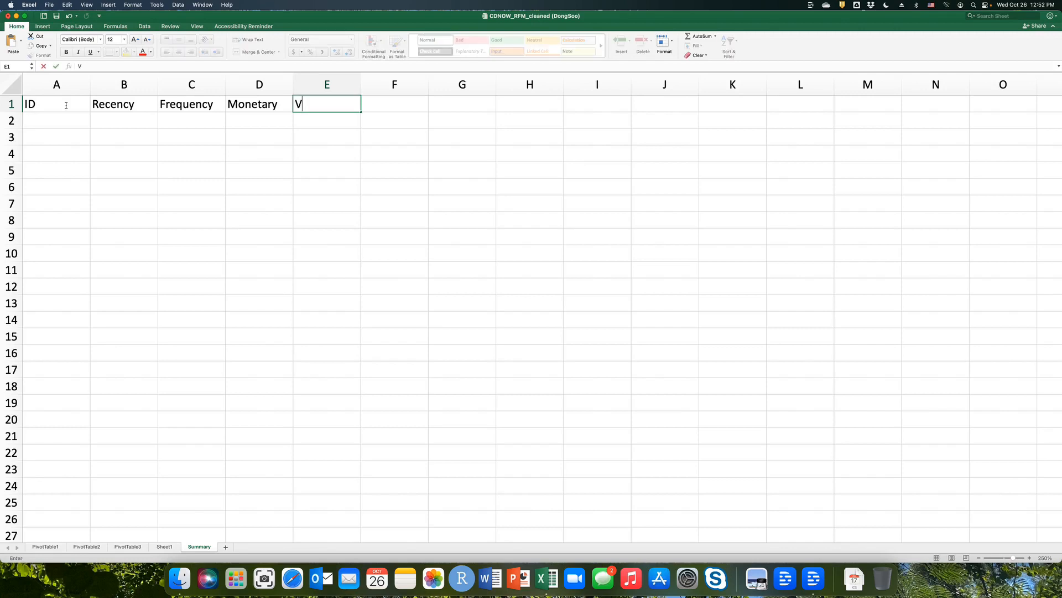
text(alid.Freq)
key(Tab)
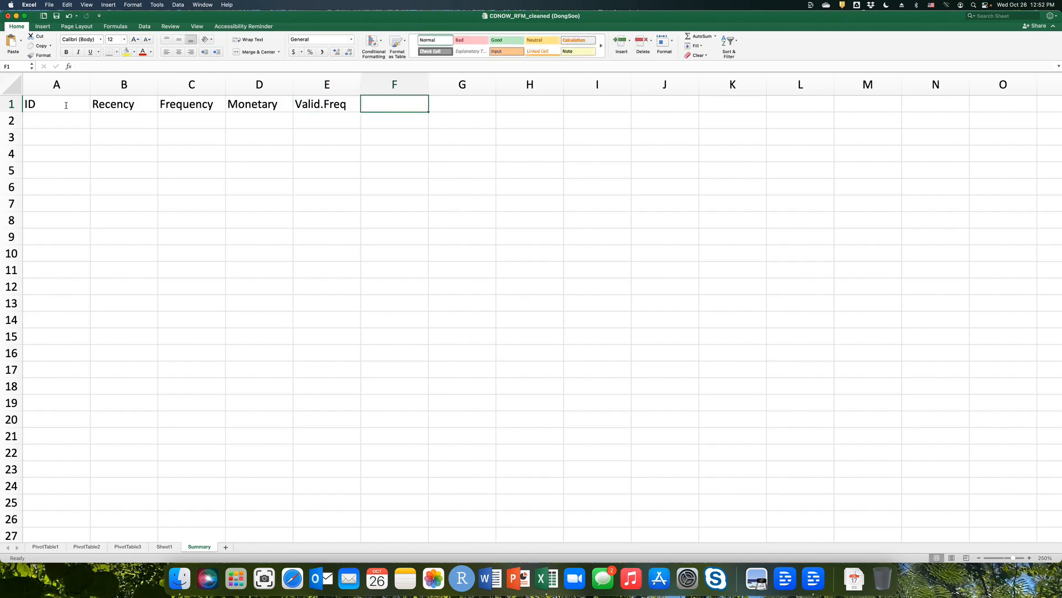
Step: Enter Valid.Spend as the column header in cell F1 of the Summary worksheet
text(Valid.)
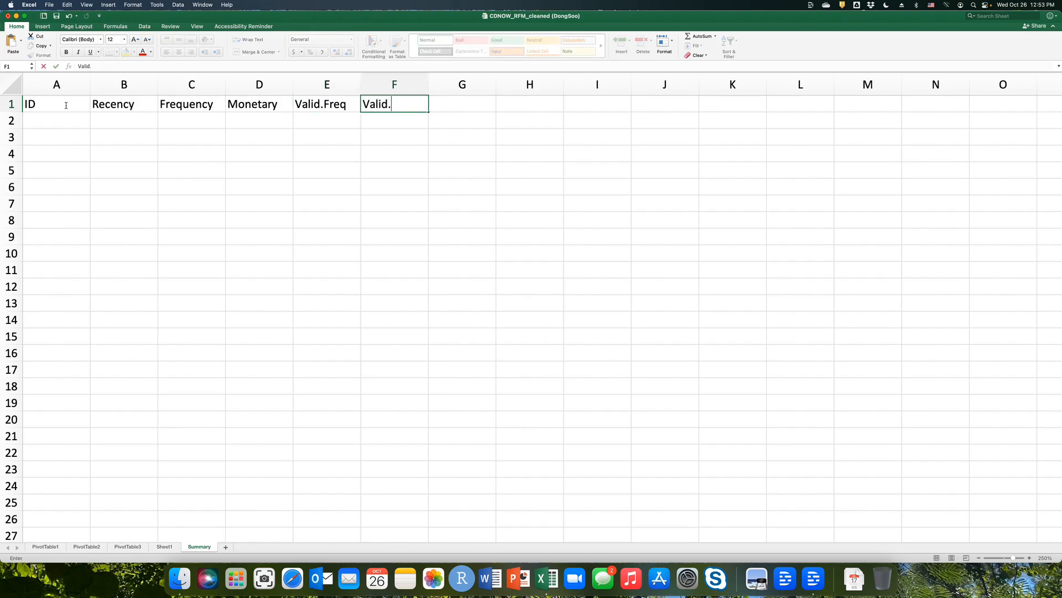
text(Spend)
key(Left)
key(Right)
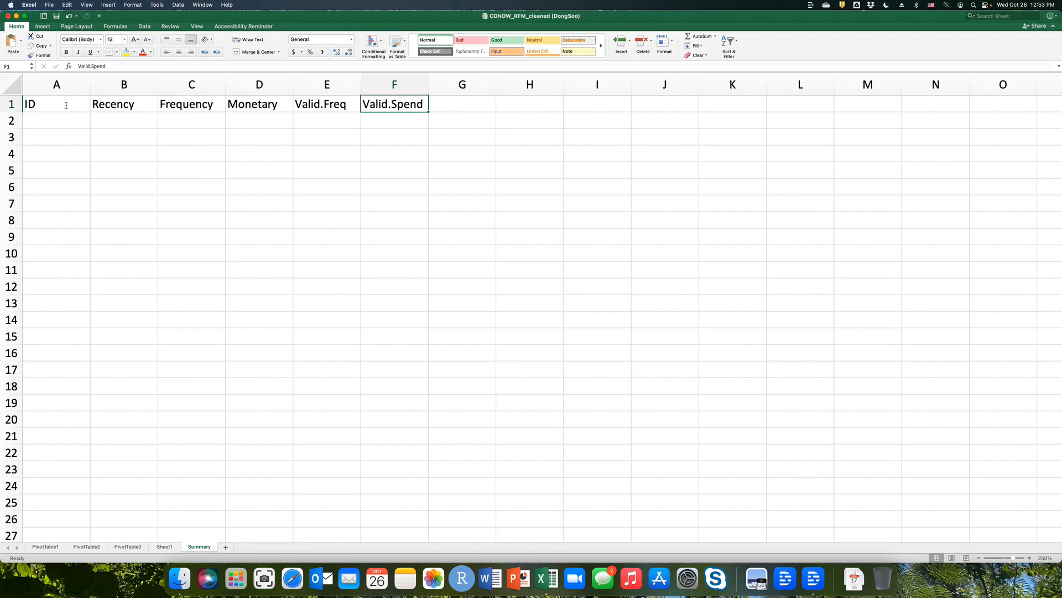
Step: Enter the formula =PivotTable1!A5 in cell A2 of the Summary worksheet to bring in the first customer's ID
key(Down)
key(Left)
key(Left)
key(Left)
key(Left)
key(Left)
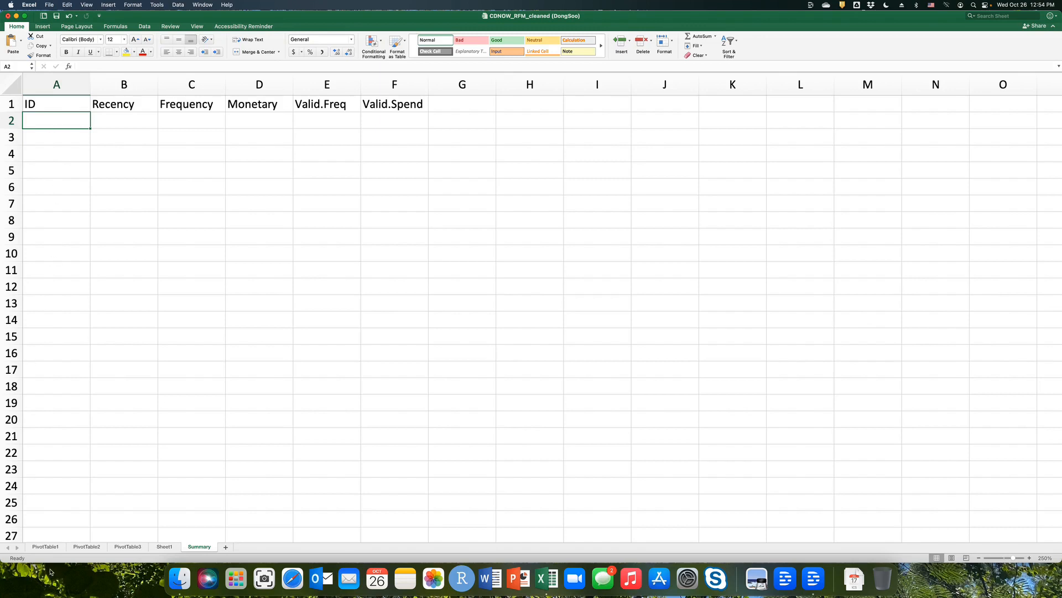
click(45, 546)
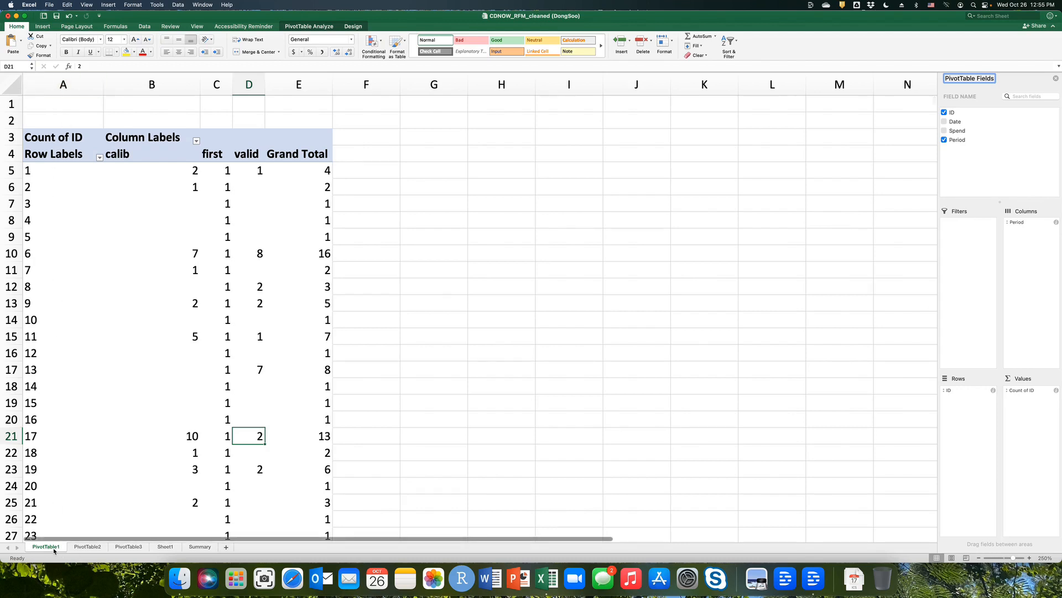
click(200, 547)
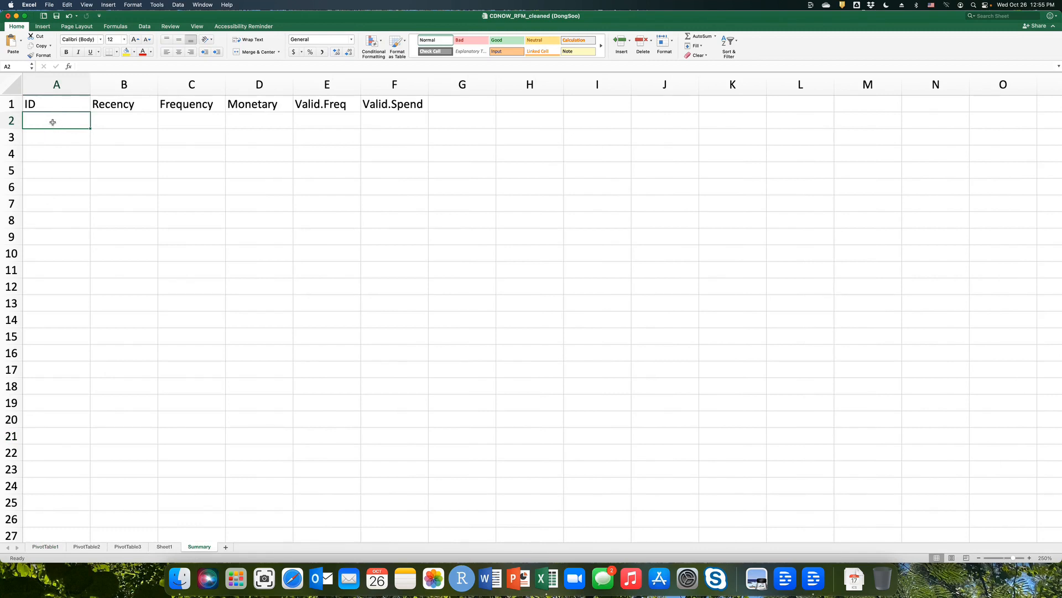
text(=)
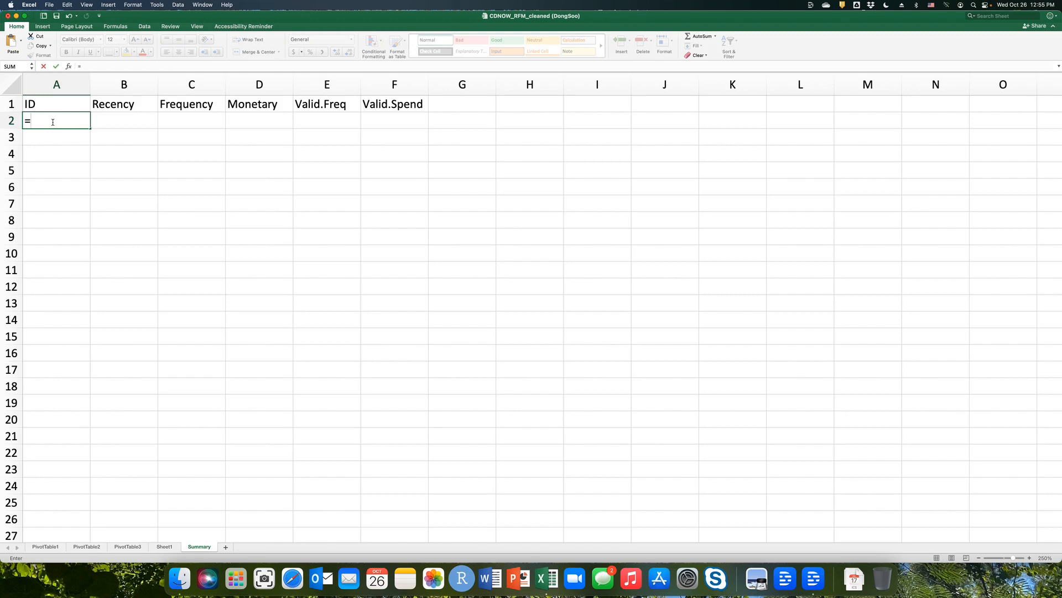
text(P)
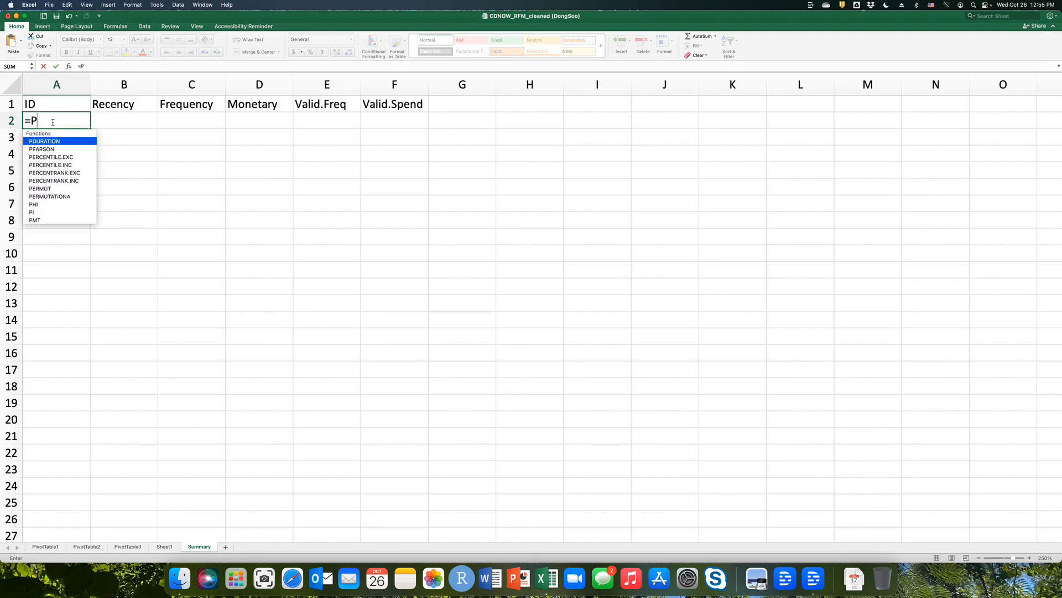
text(ivotTable1)
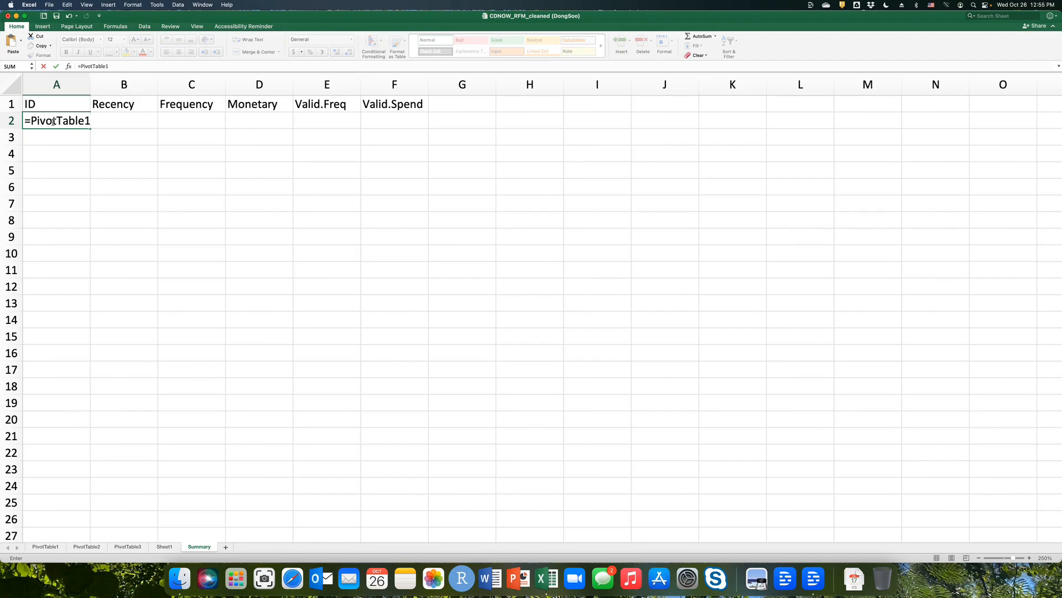
text(!A5)
key(Return)
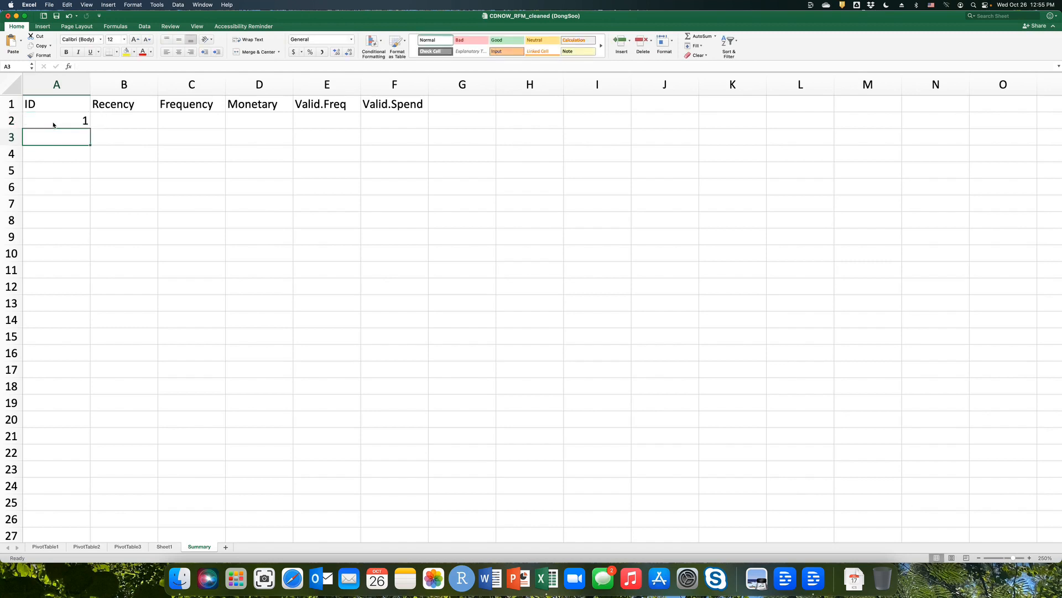
click(54, 125)
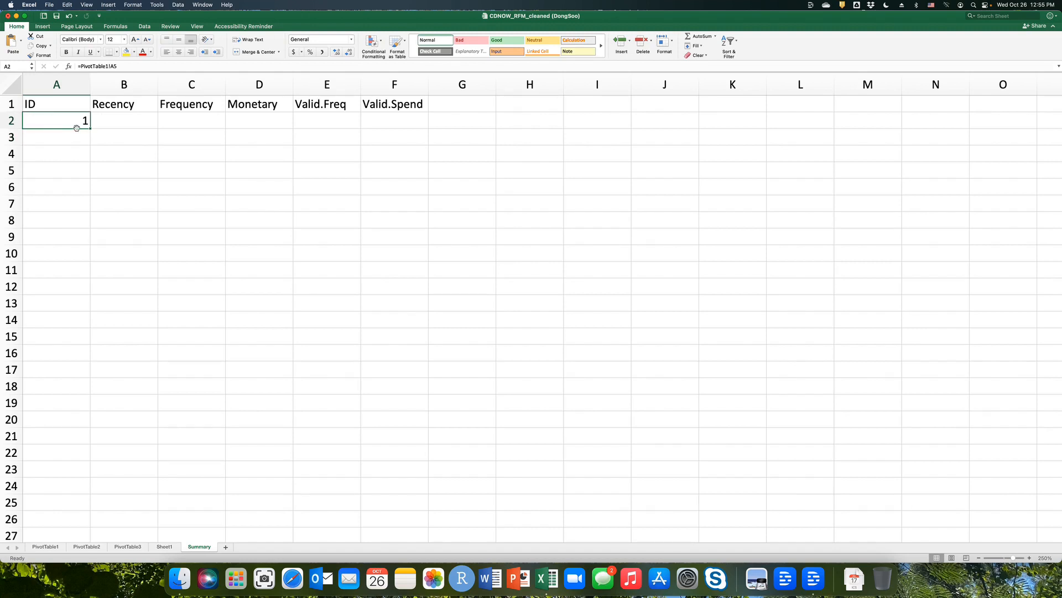
Step: Find the first customer's Max of Date cell in PivotTable3 and link it as Recency with =PivotTable3!B4 in Summary cell B2
click(136, 124)
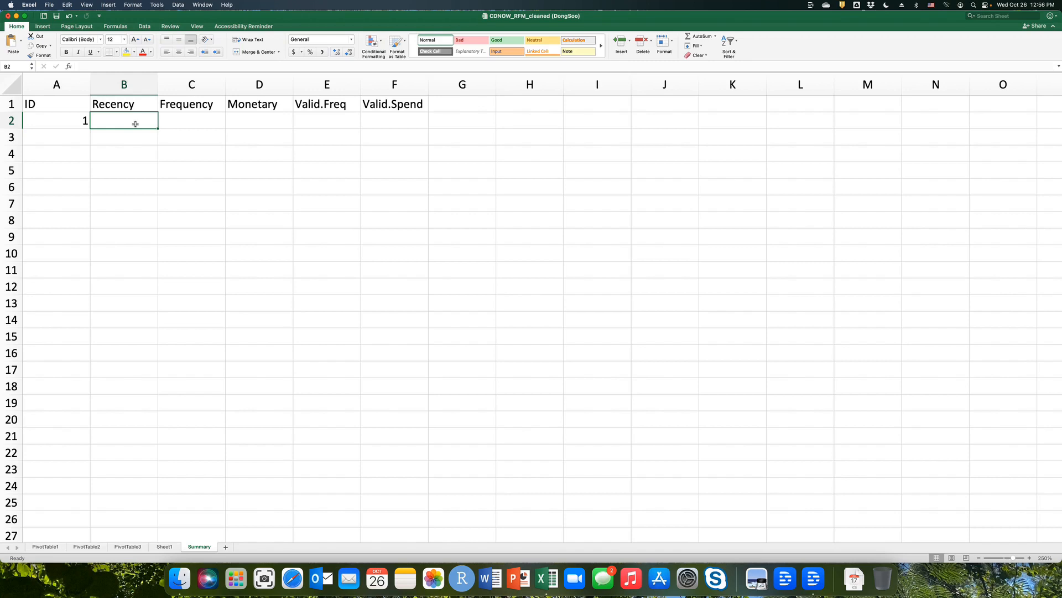
click(128, 547)
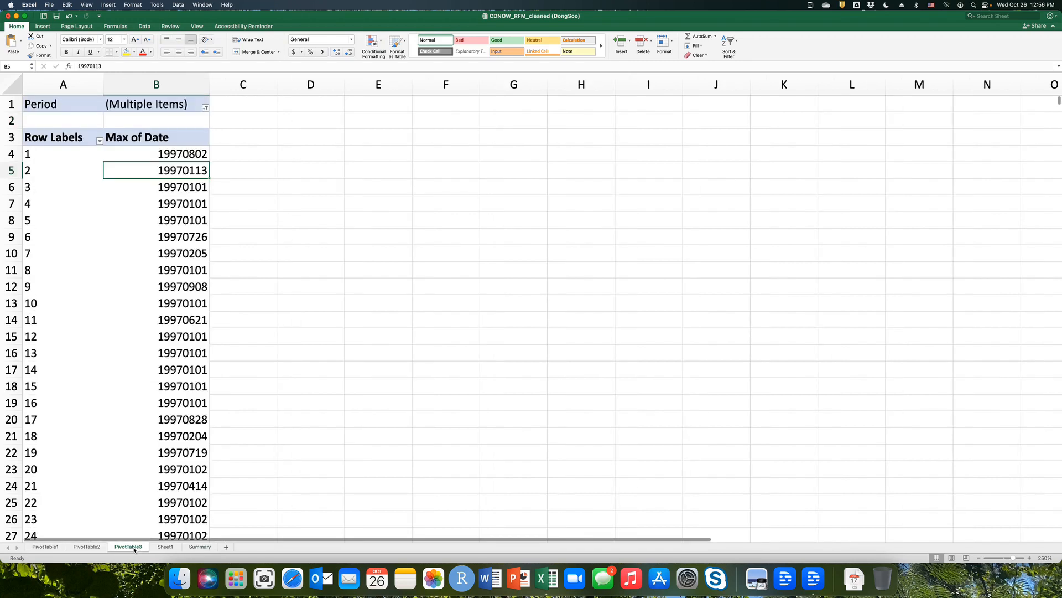
click(80, 155)
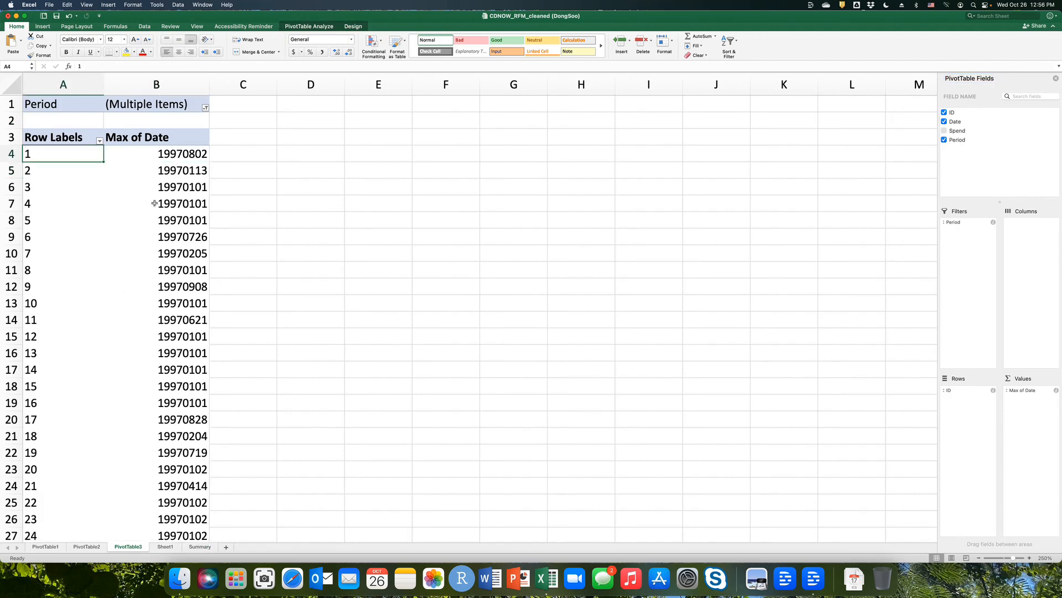
click(160, 156)
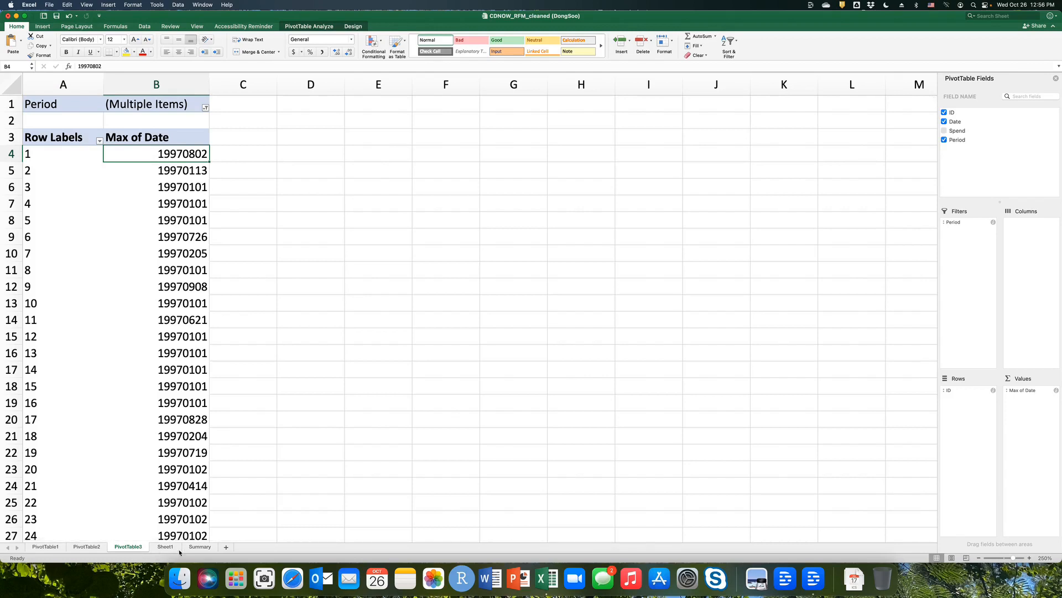
click(200, 547)
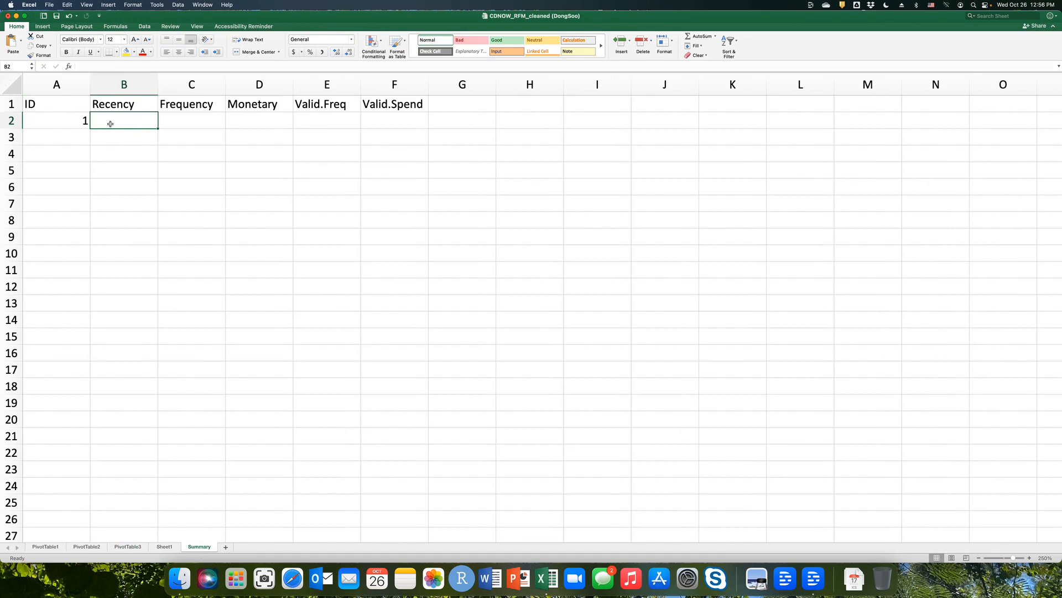
text(=)
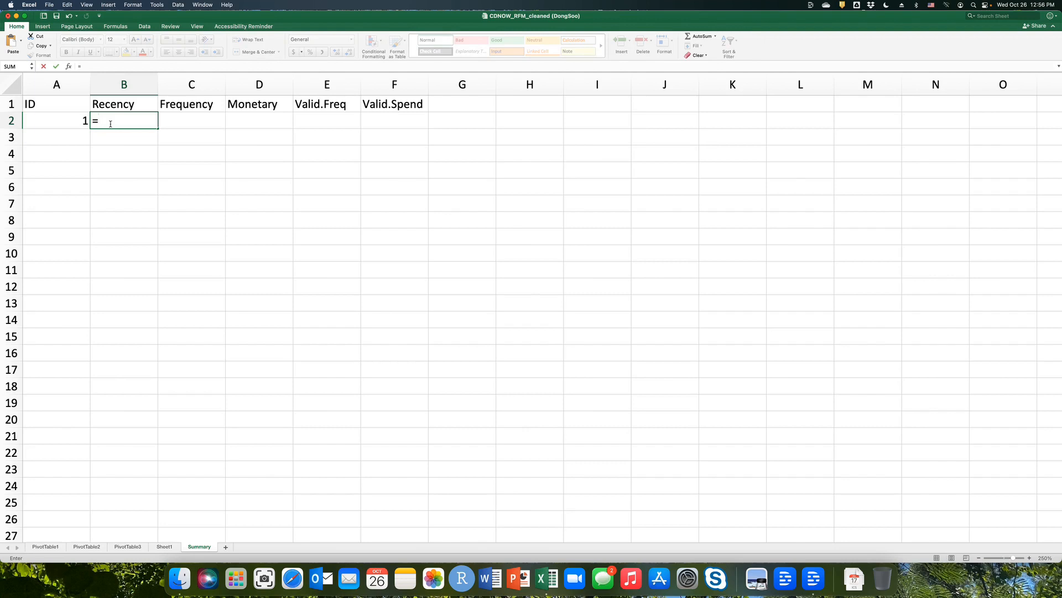
text(PivotTable3!B)
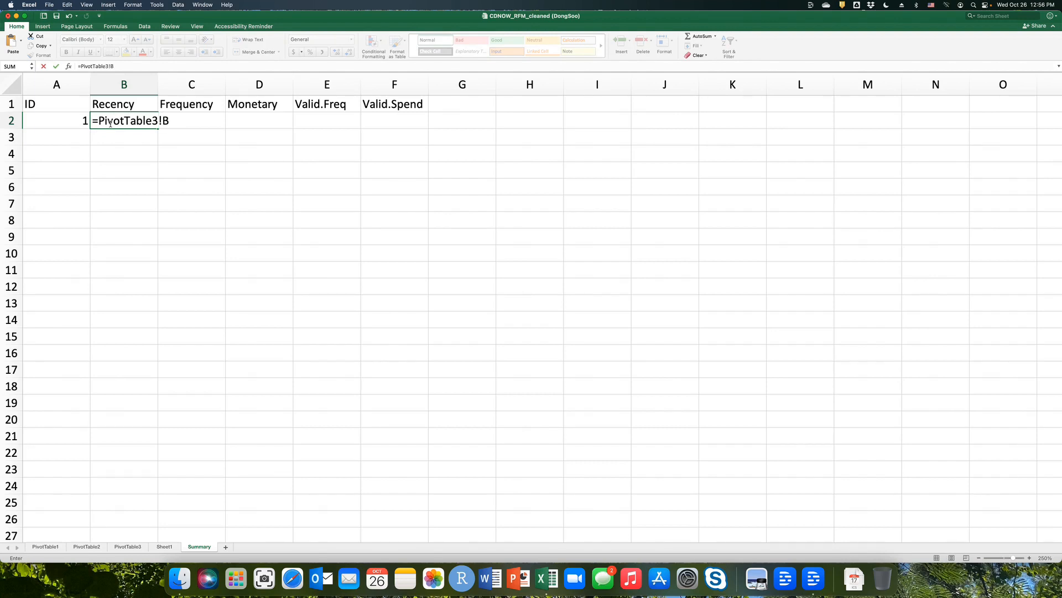
text(4)
key(Return)
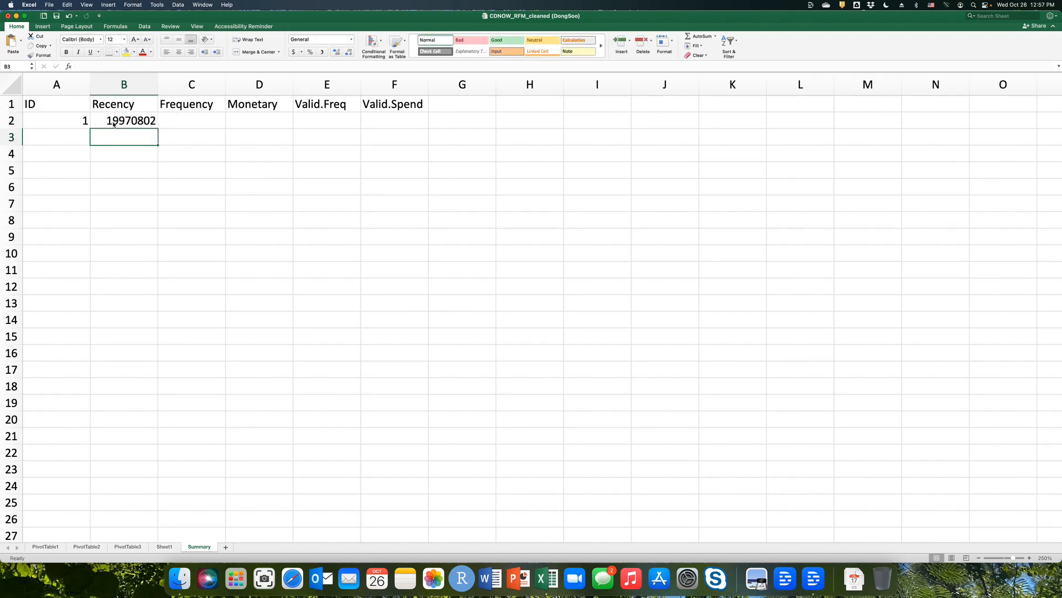
click(115, 125)
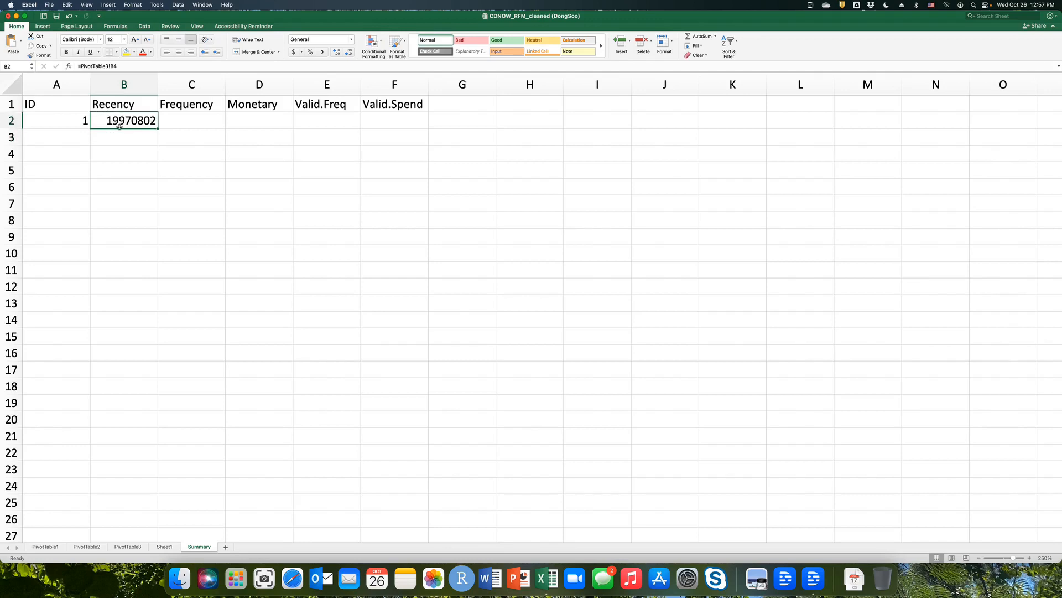
Step: Find the first customer's calib count in PivotTable1 and link it as Frequency with =PivotTable1!B5 in Summary cell C2
click(201, 122)
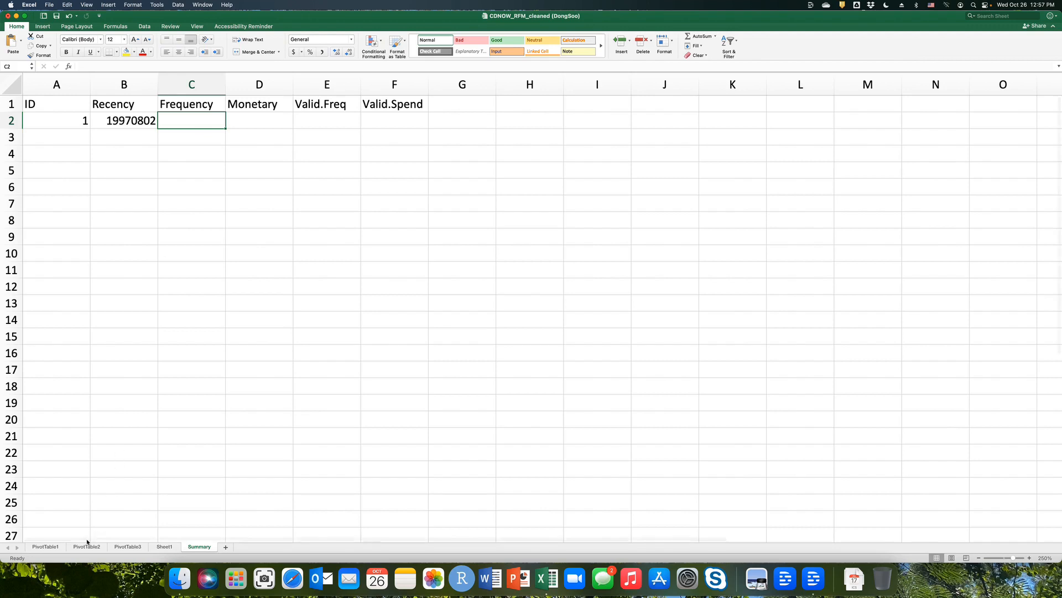
click(45, 547)
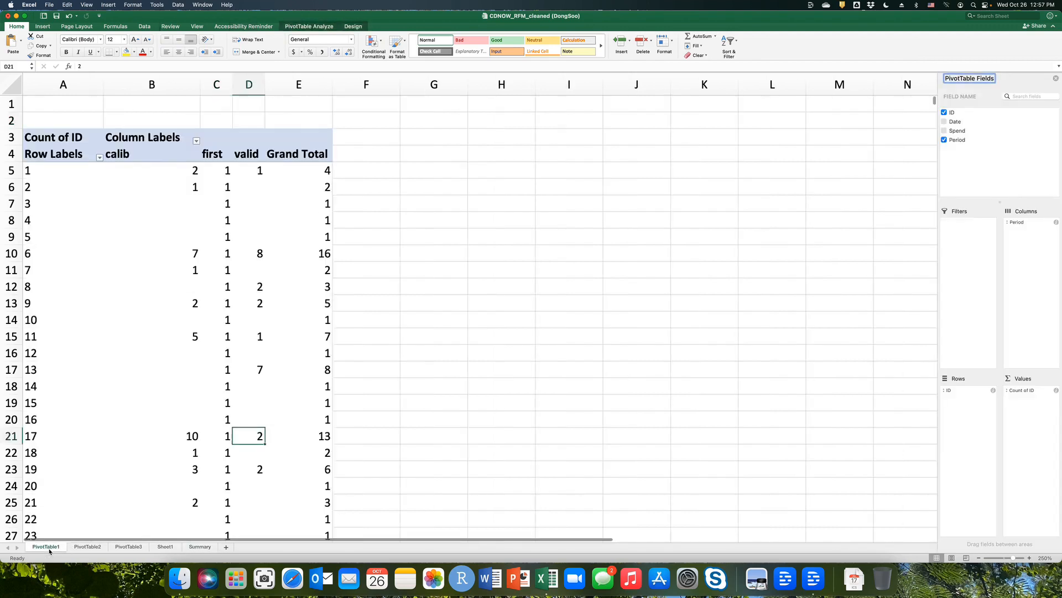
click(134, 169)
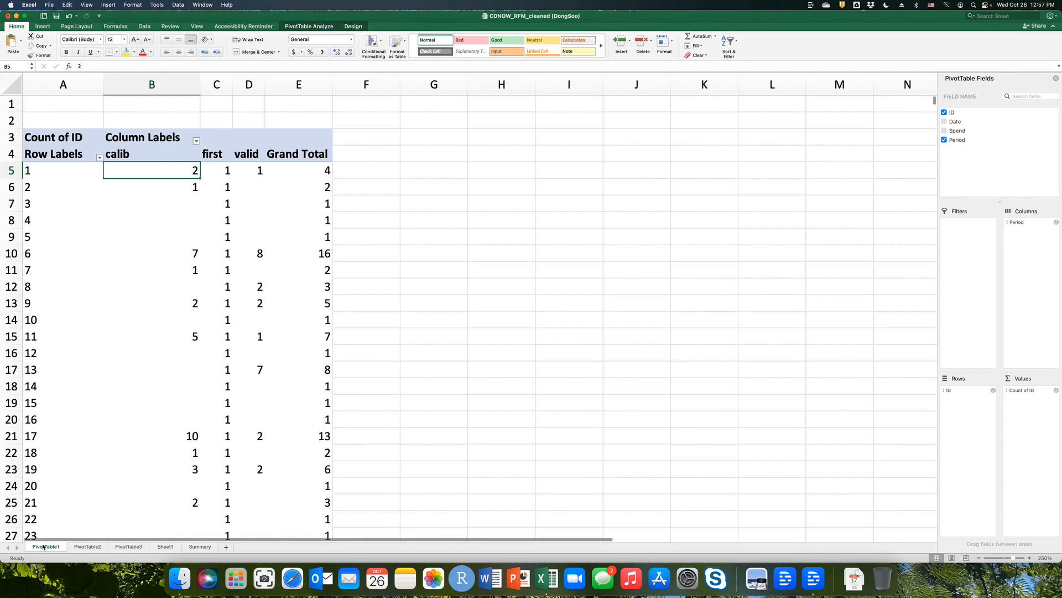
click(199, 547)
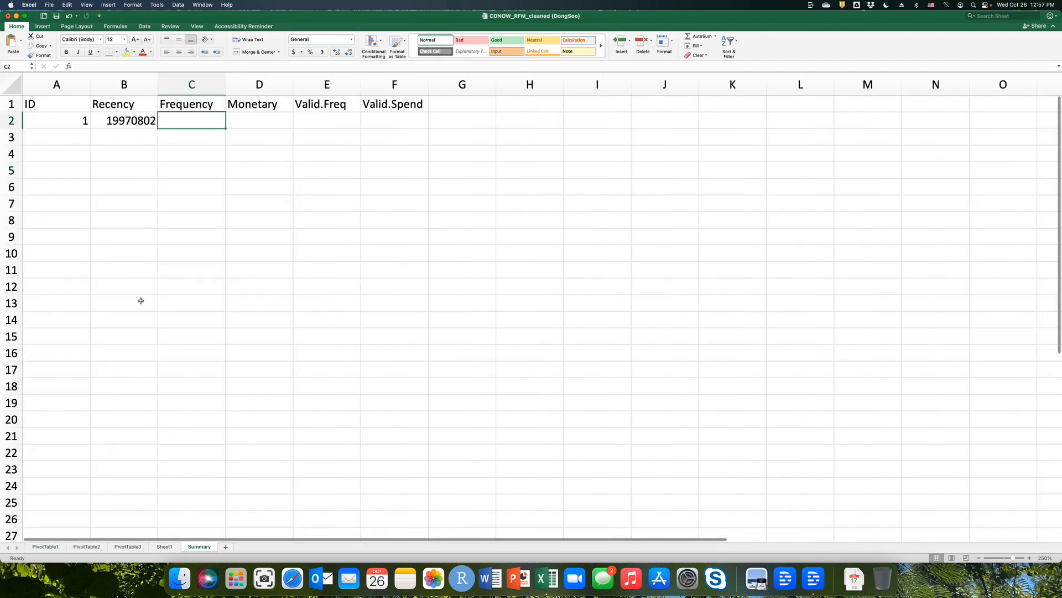
text(=)
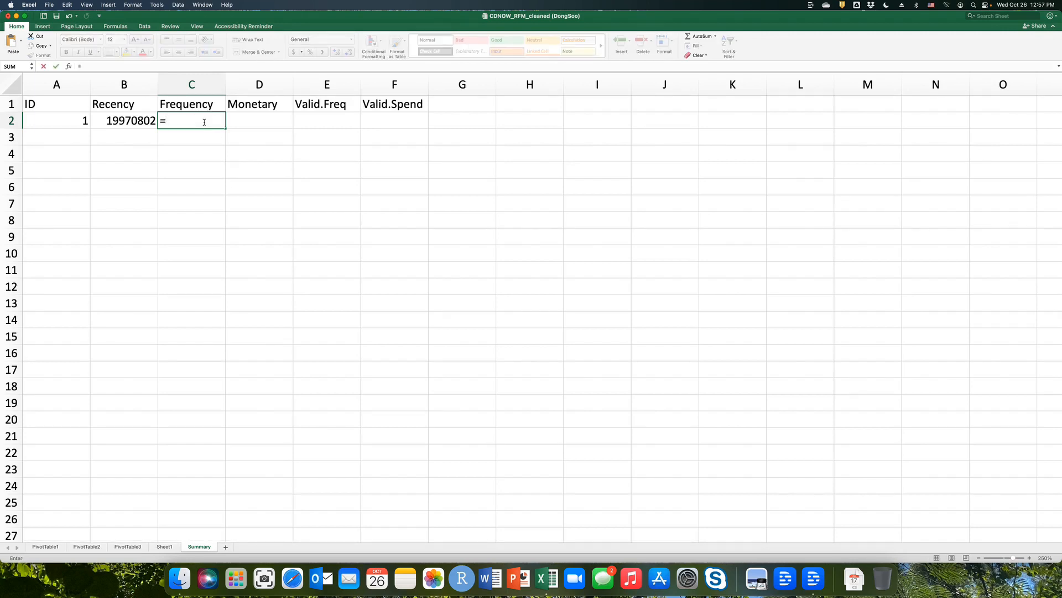
text(PivotTable1!B5)
key(Return)
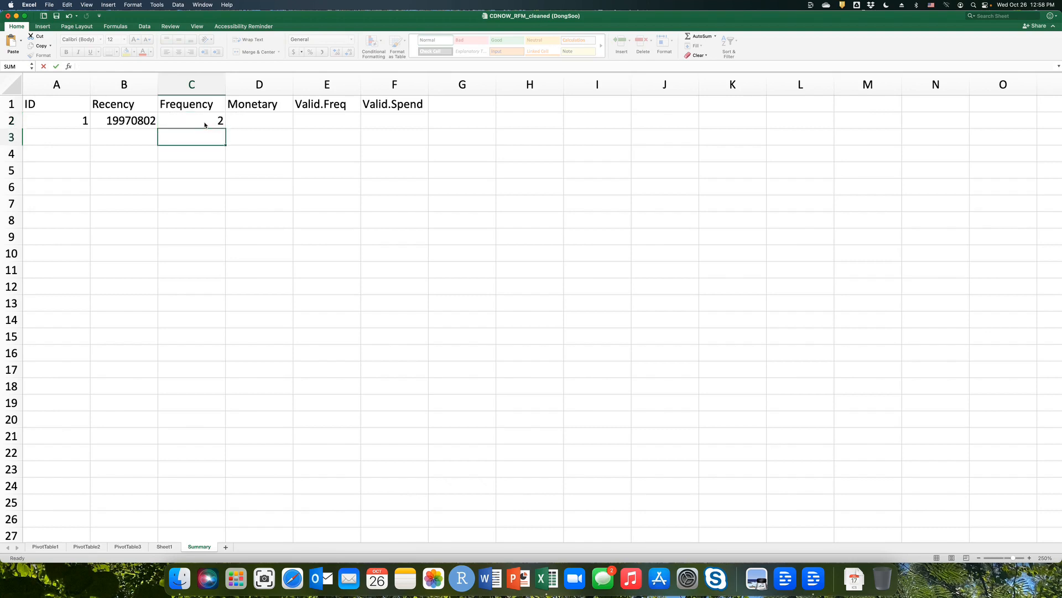
click(205, 124)
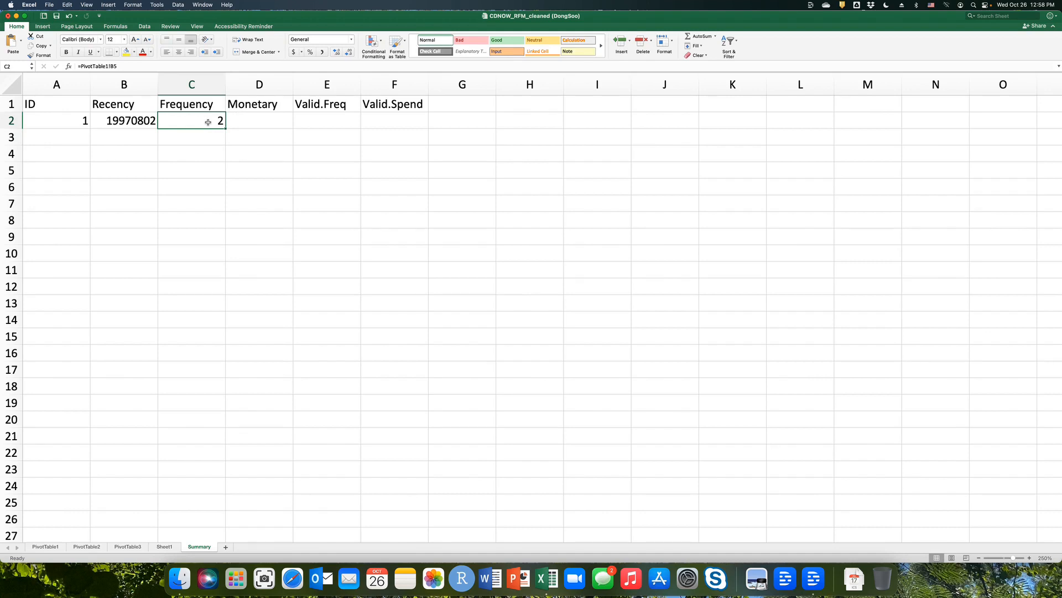
Step: Find the first customer's calib spend in PivotTable2 and link it as Monetary with =PivotTable2!B5 in Summary cell D2
click(265, 122)
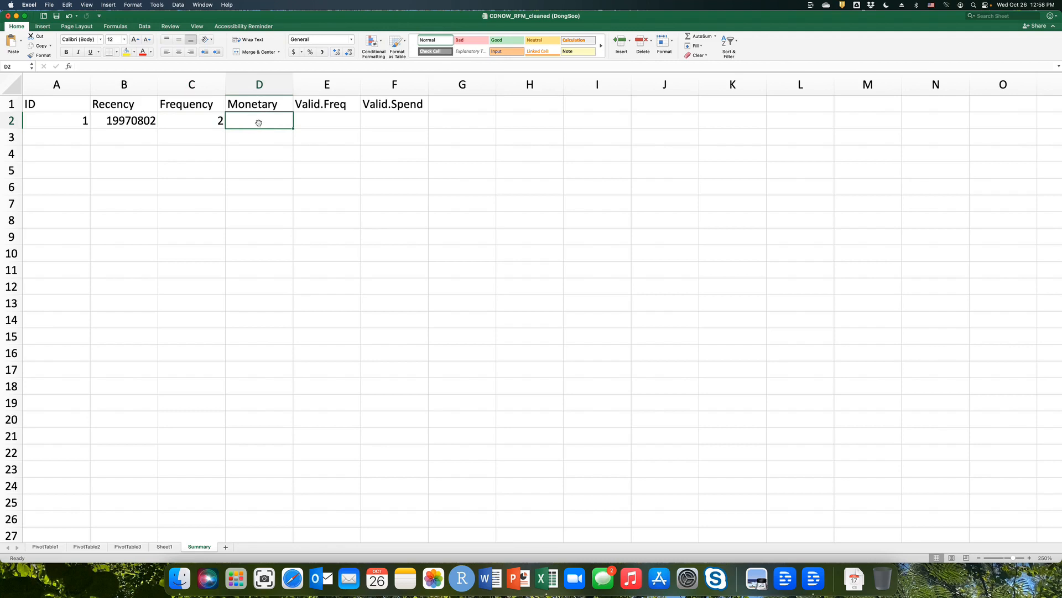
click(90, 548)
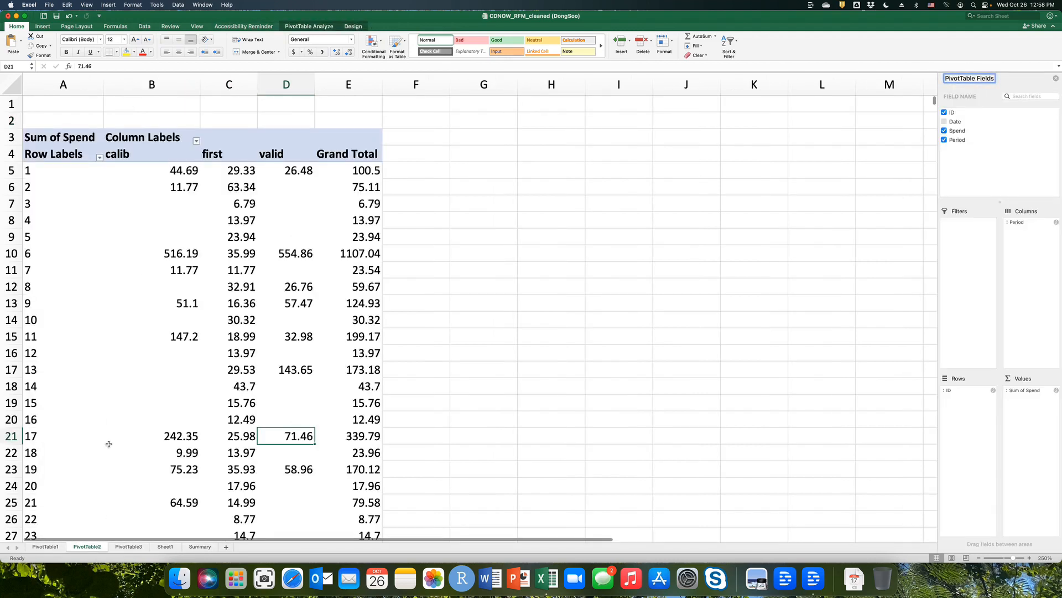
click(164, 172)
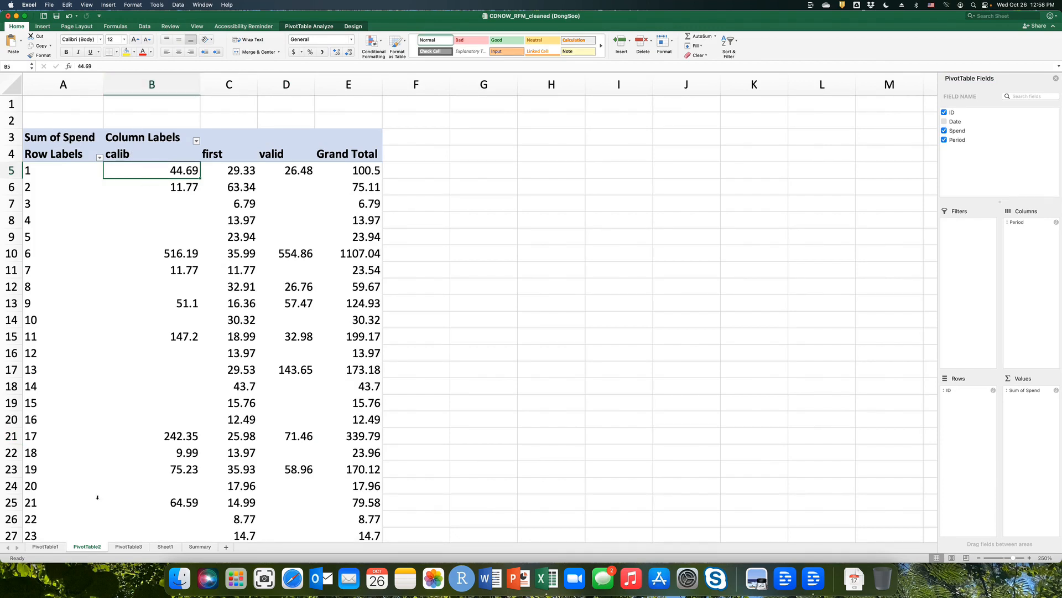
click(199, 546)
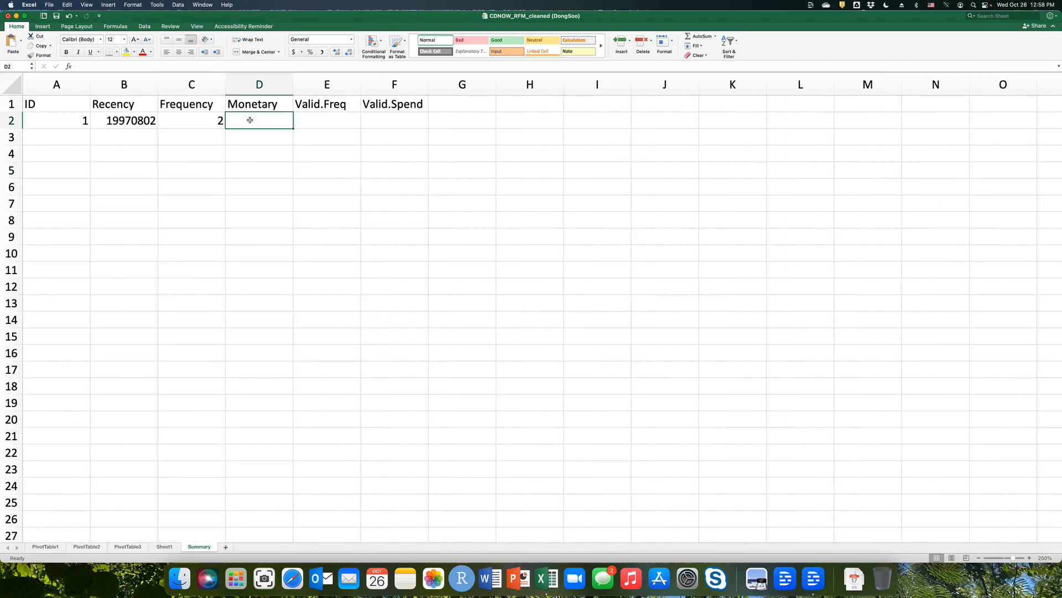
text(=)
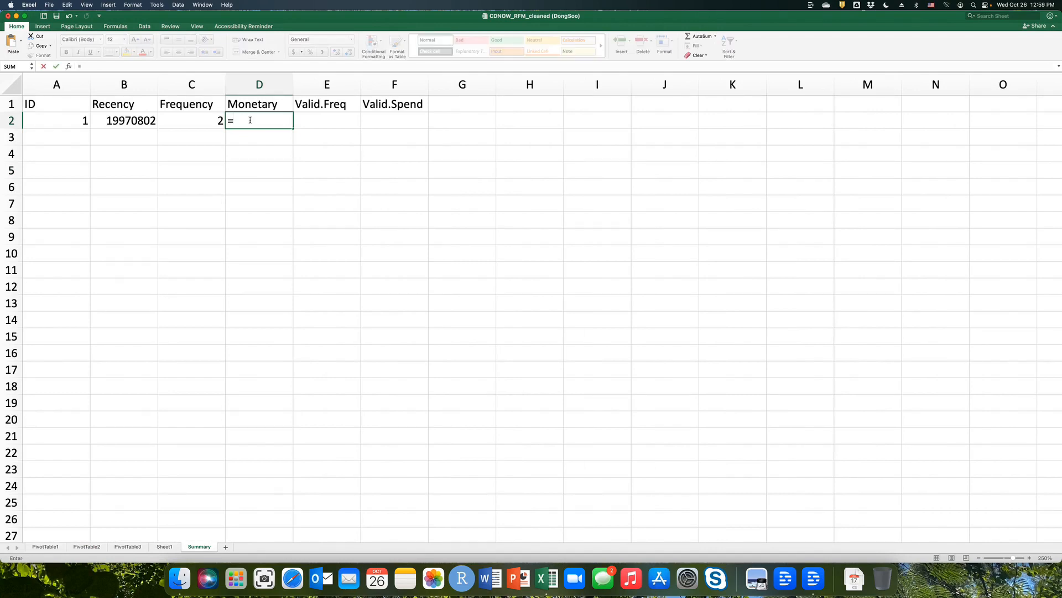
text(PivotTable2!B5)
key(Return)
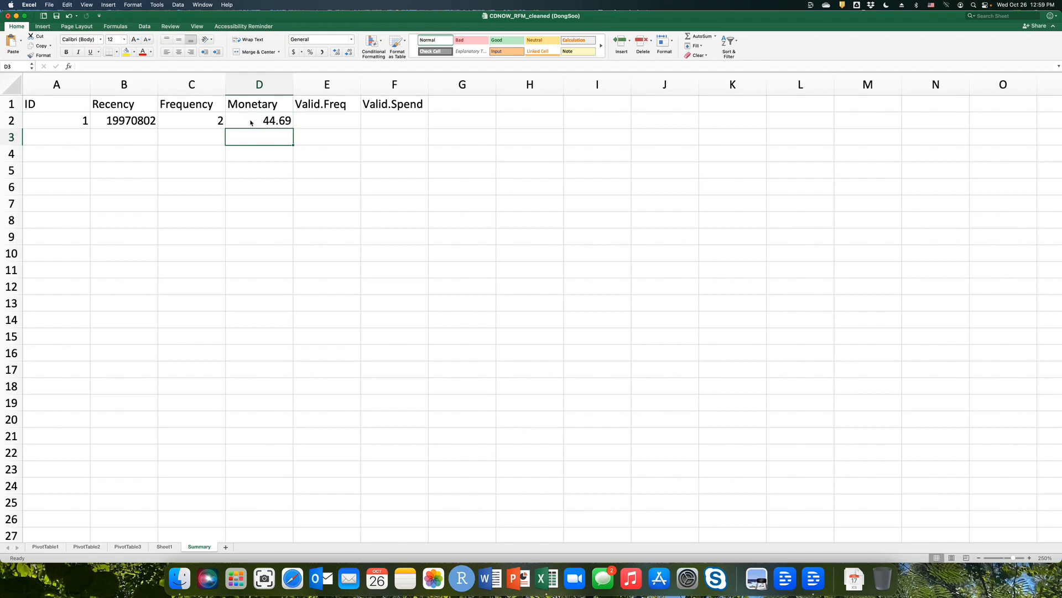
click(250, 120)
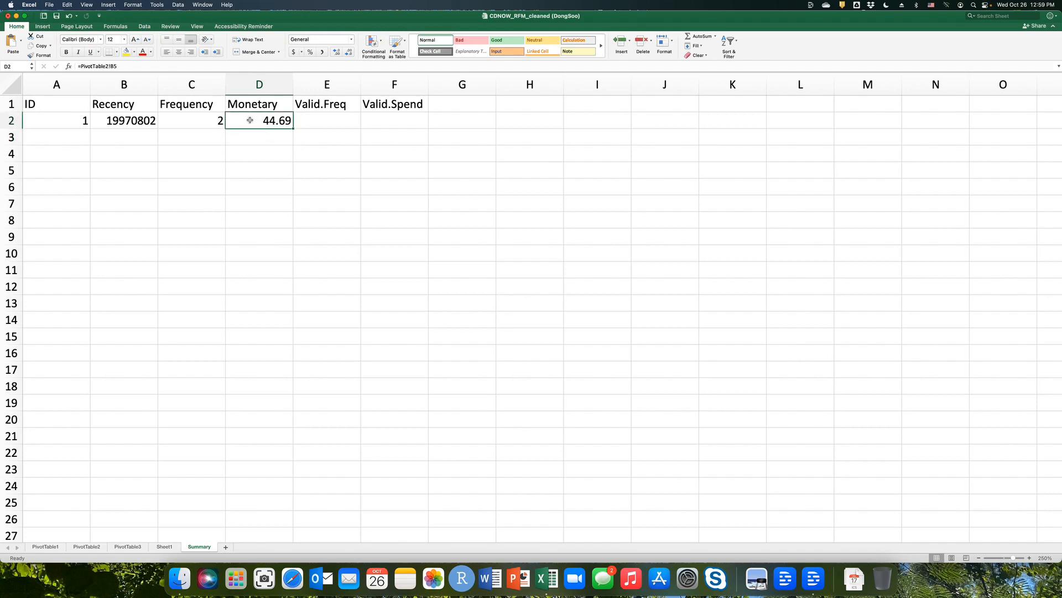
Step: Find the first customer's valid count in PivotTable1 and link it as Valid.Freq with =PivotTable1!D5 in Summary cell E2
click(323, 122)
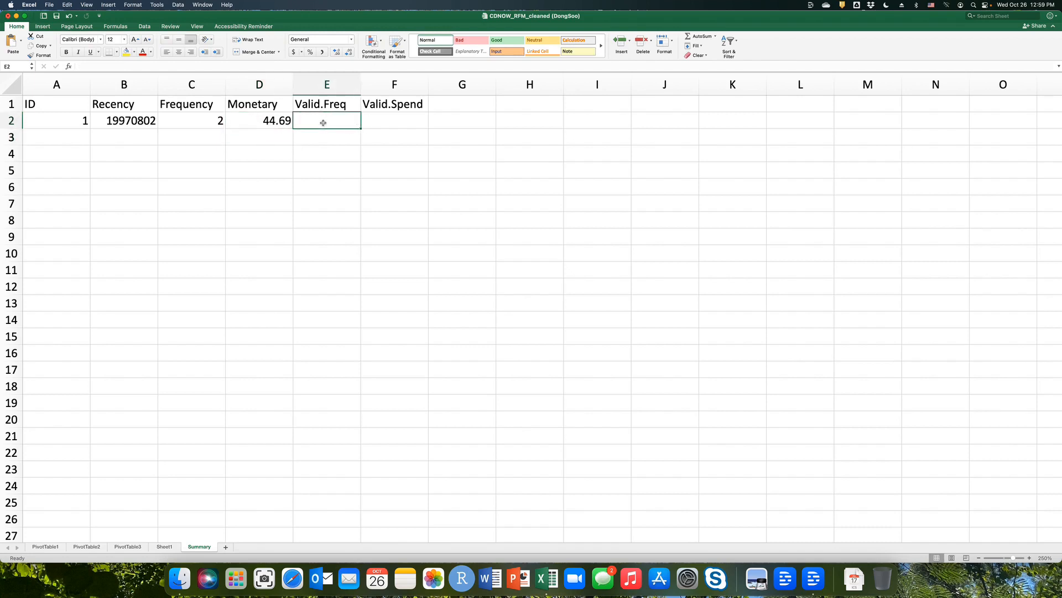
click(403, 120)
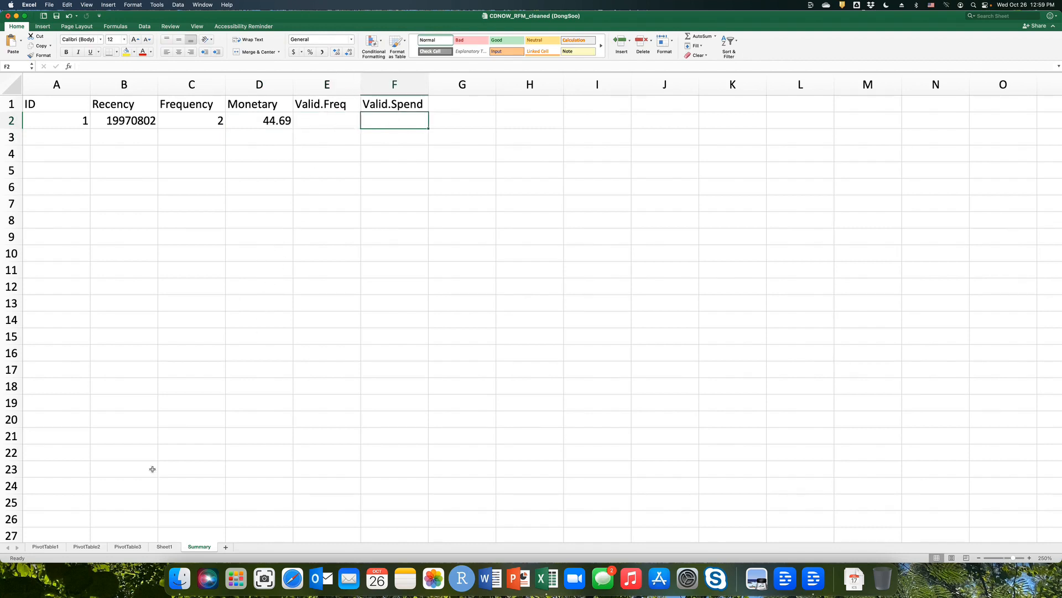
click(49, 548)
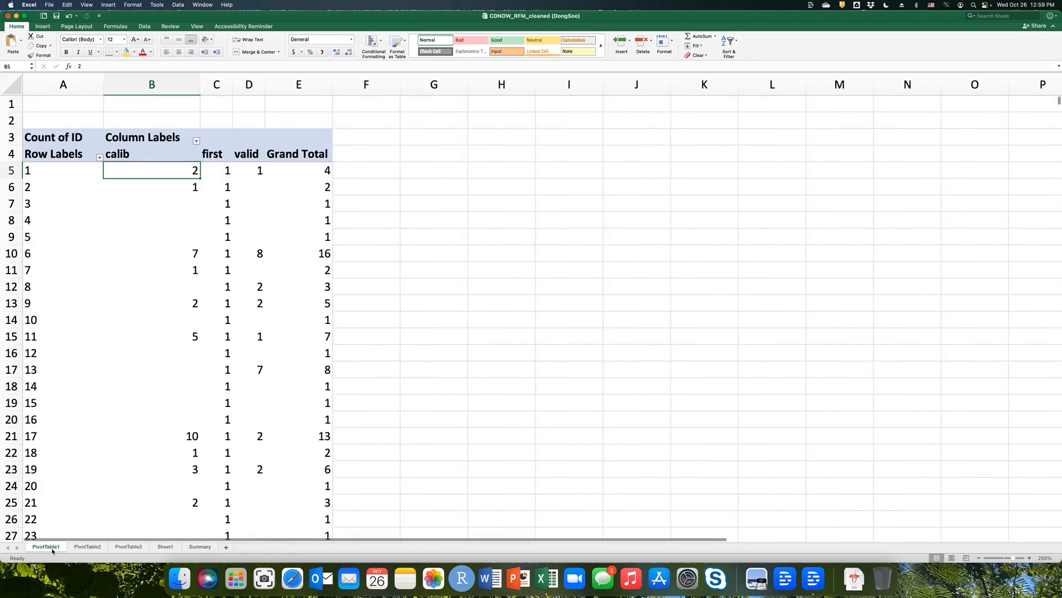
click(245, 174)
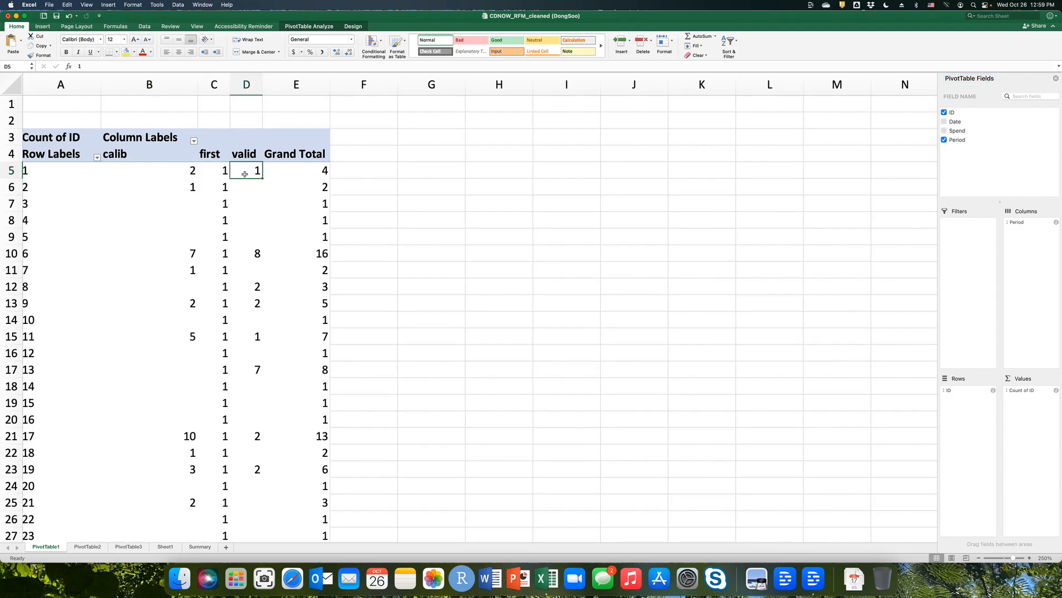
scroll(244, 175, left, 1)
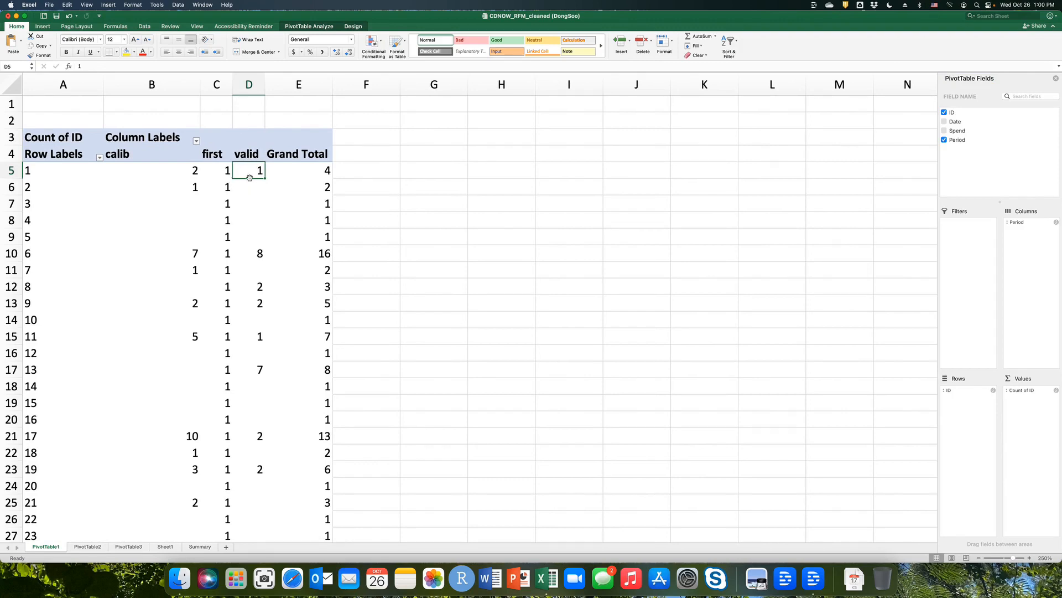
click(202, 548)
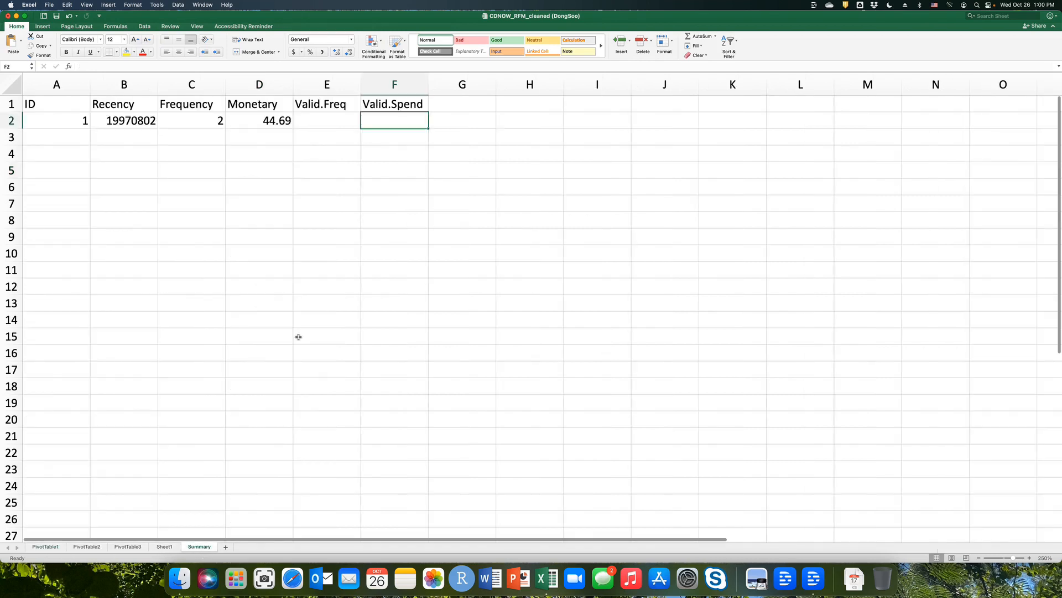
click(333, 121)
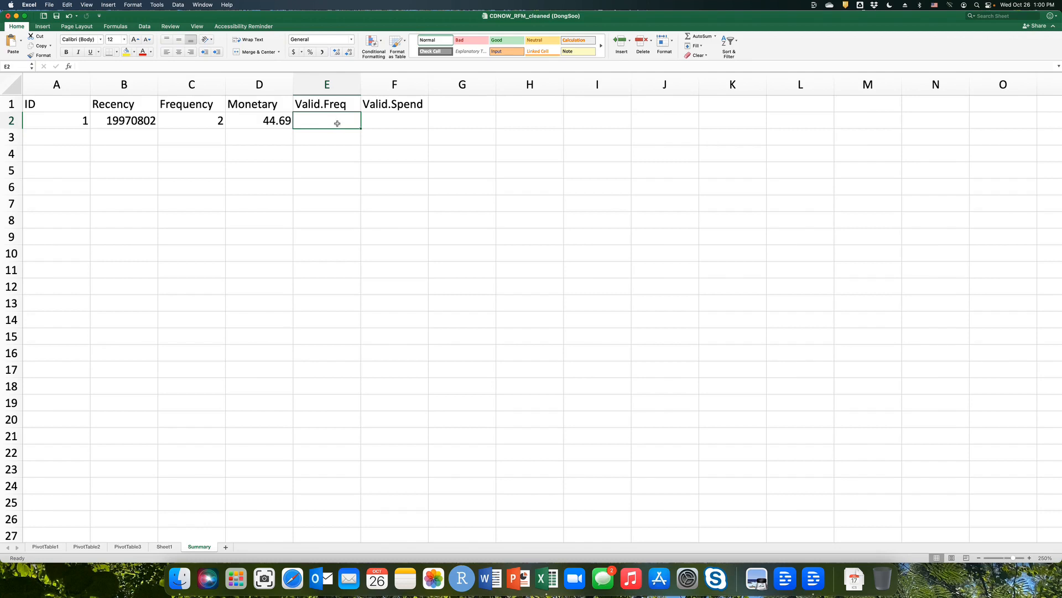
text(=)
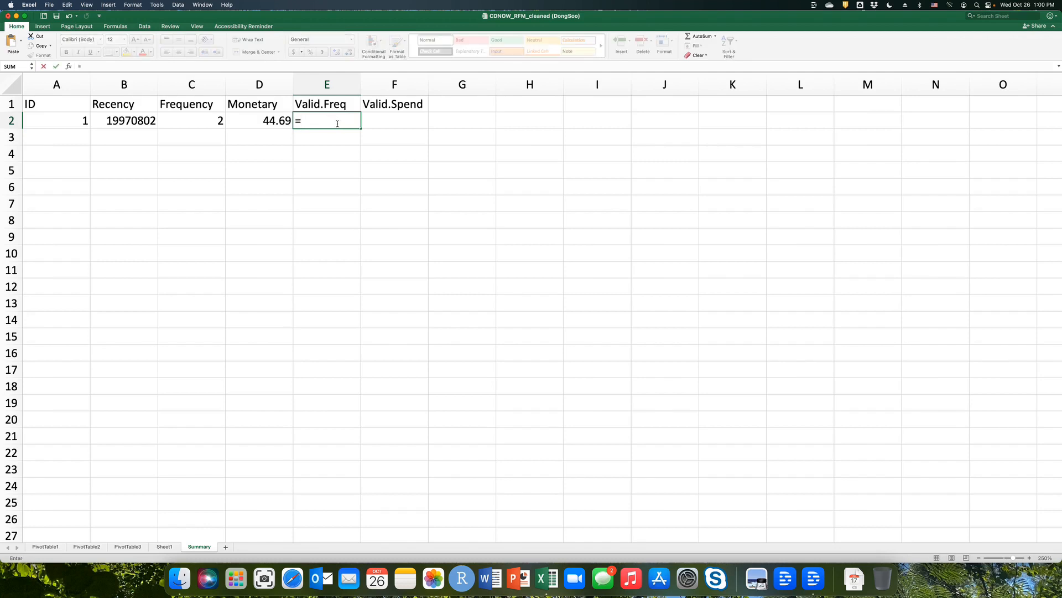
text(PivotTable1!D5)
key(Return)
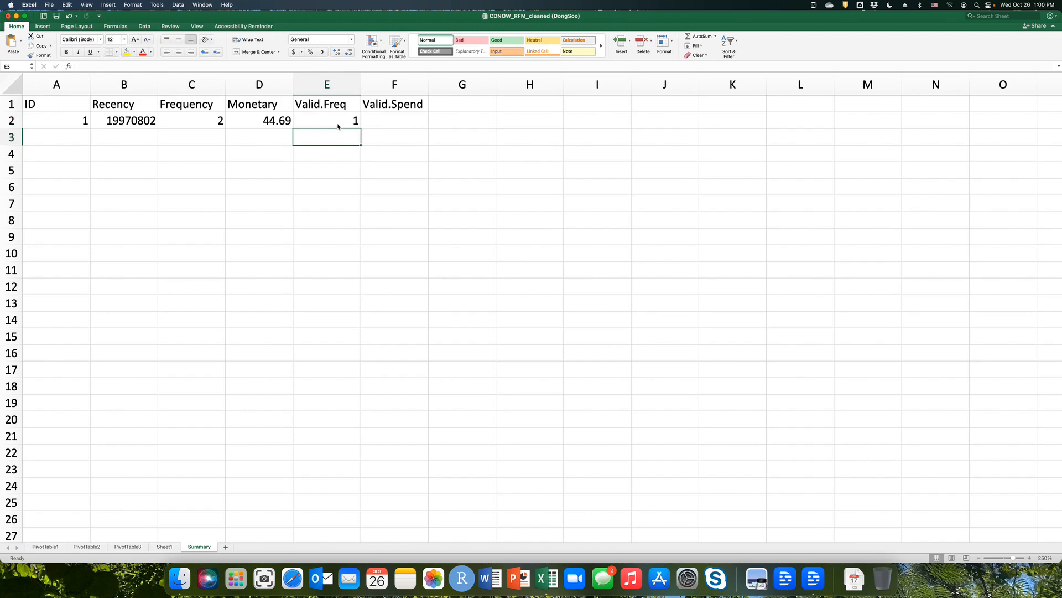
Step: Find the first customer's valid spend in PivotTable2 and link it as Valid.Spend with =PivotTable2!D5 in Summary cell F2
click(339, 124)
click(407, 122)
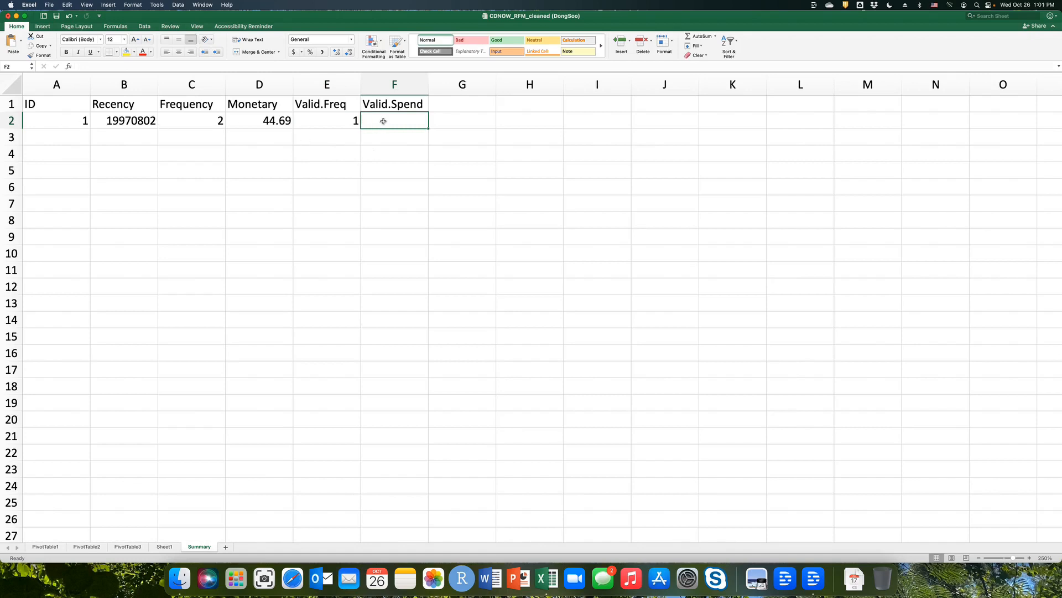
click(87, 547)
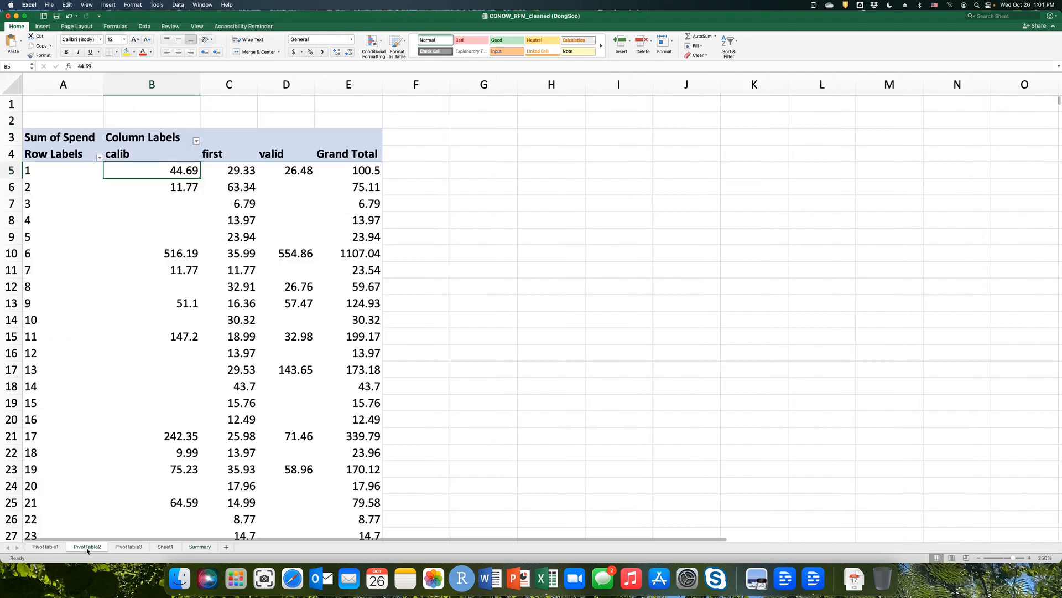
click(287, 172)
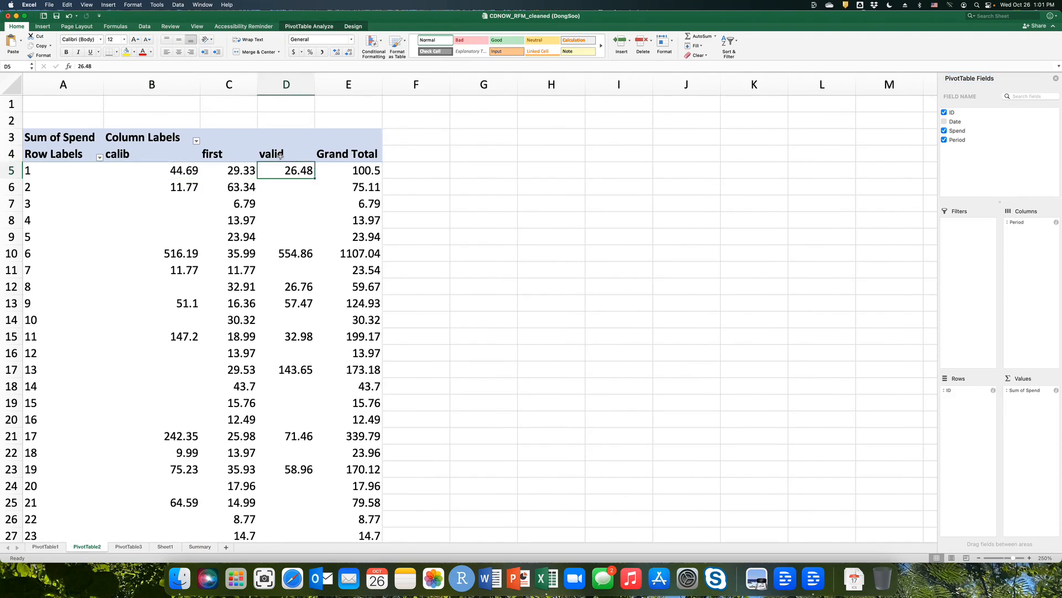
click(280, 156)
click(288, 173)
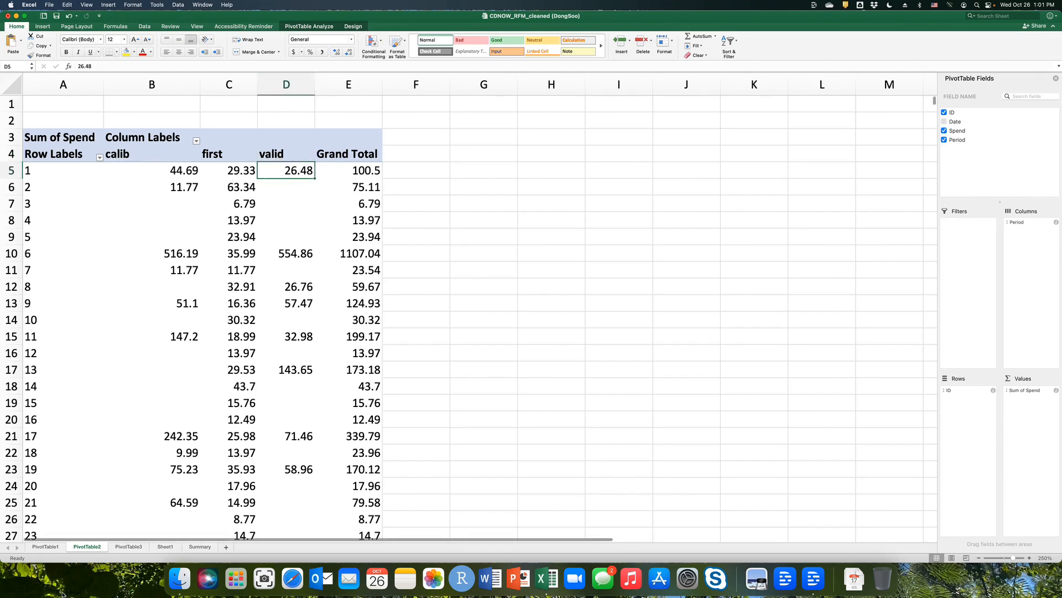
click(200, 547)
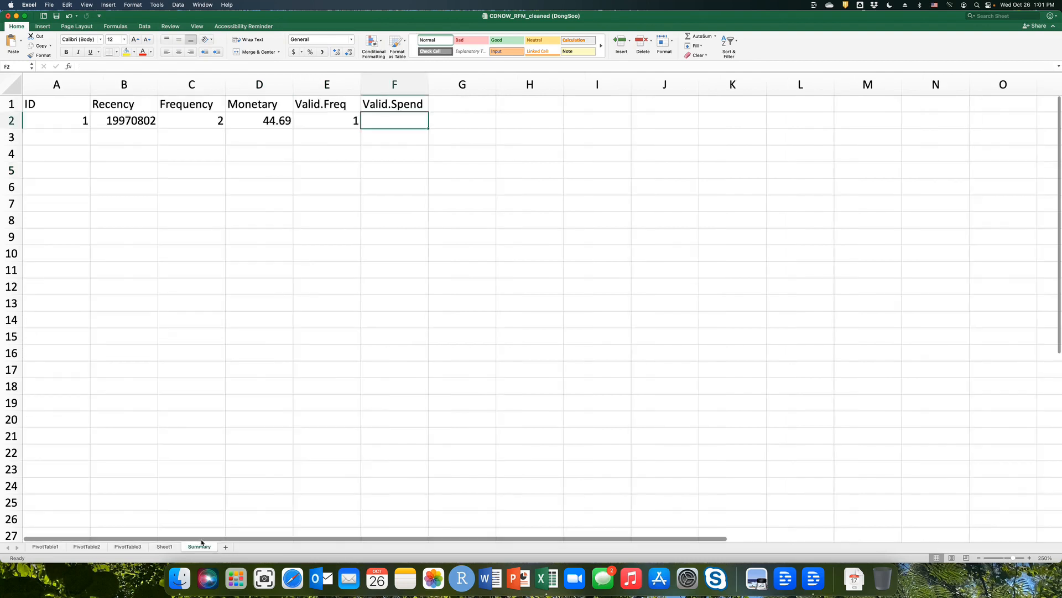
text(=)
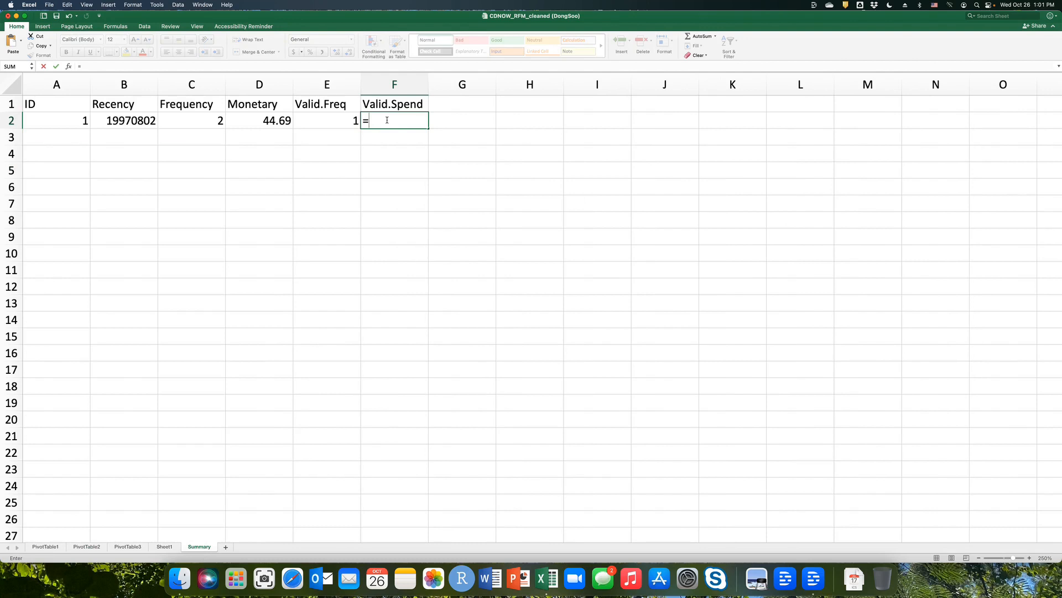
text(P)
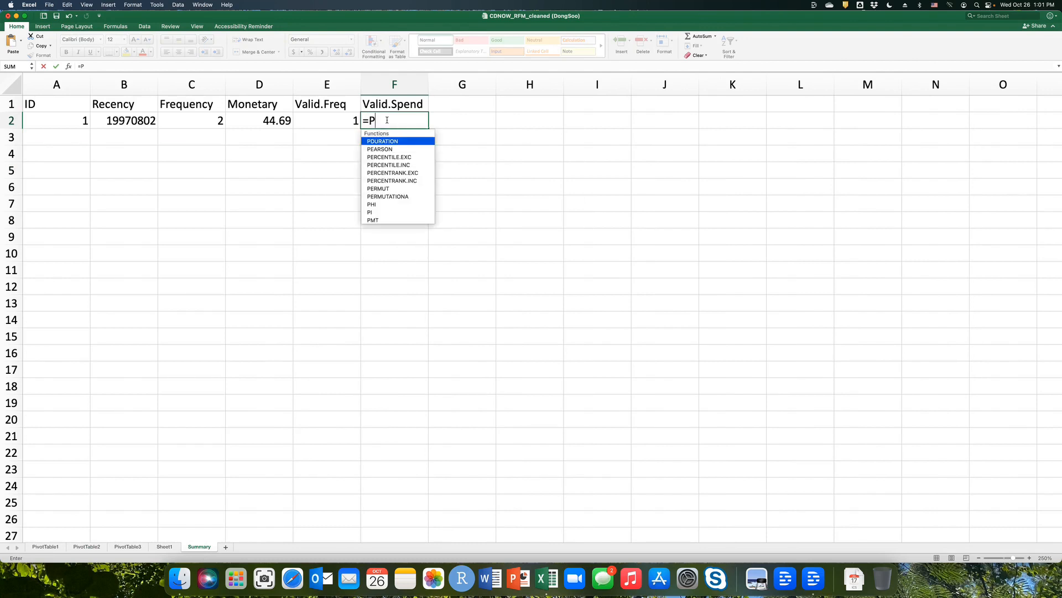
text(i)
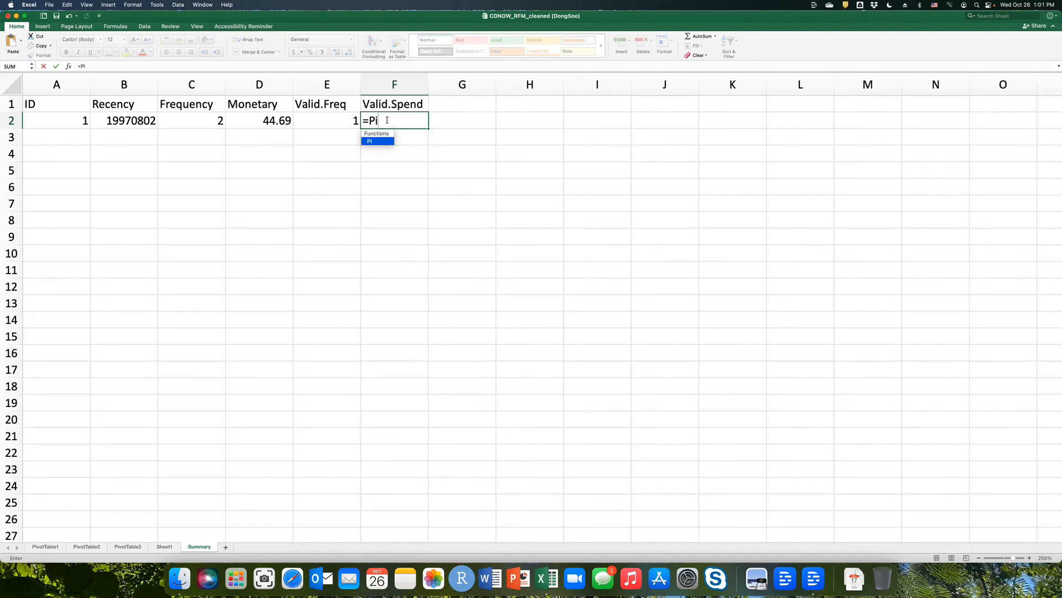
text(votTalbe)
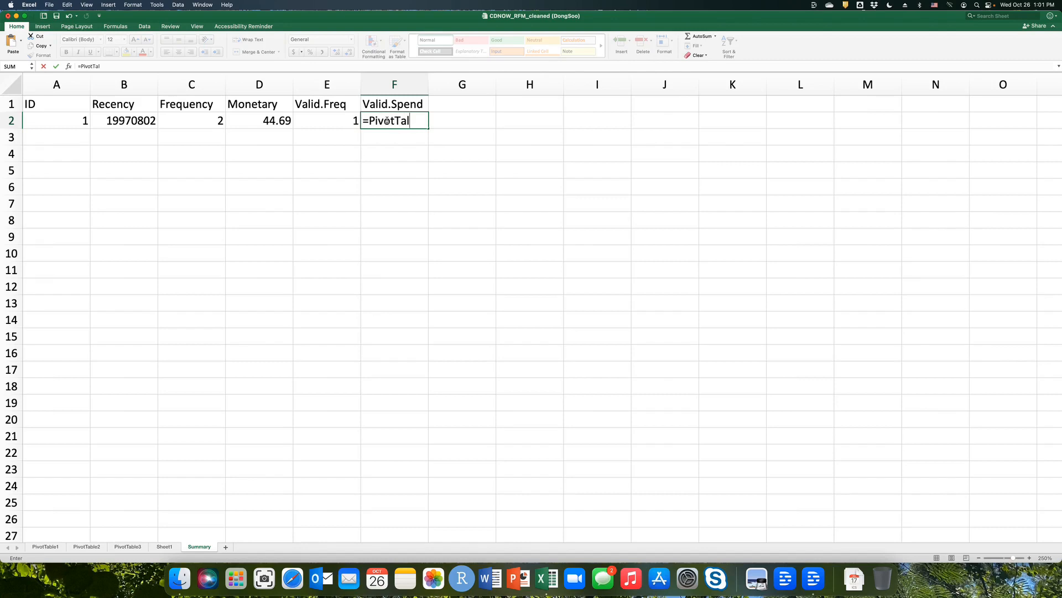
key(BackSpace)
key(BackSpace)
key(BackSpace)
text(ble2!D5)
key(Return)
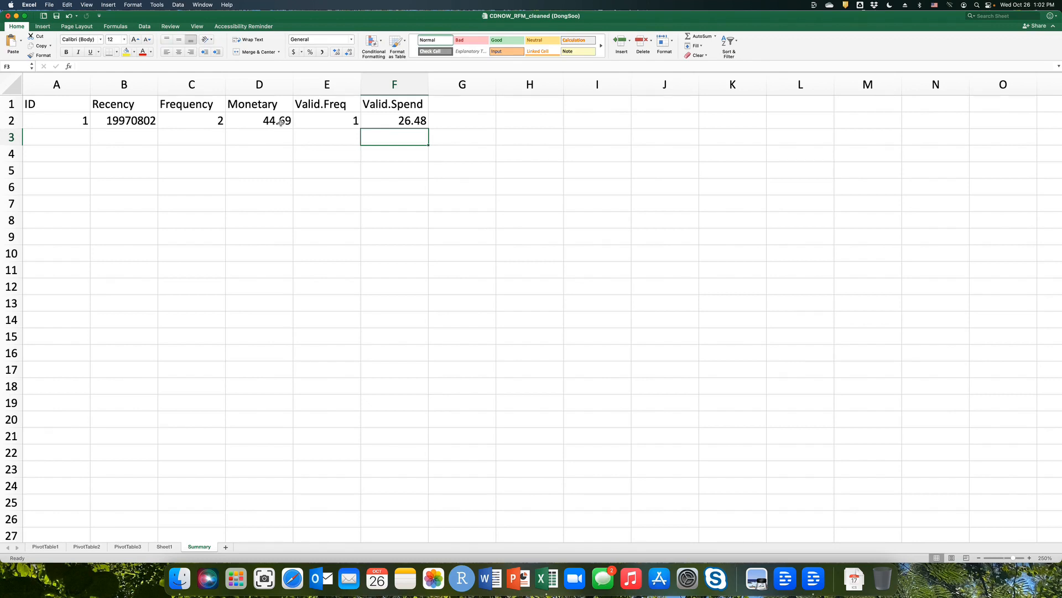
Step: Review the formulas in E2 and F2, and try to fill the A2:F2 row down the Summary worksheet
click(339, 124)
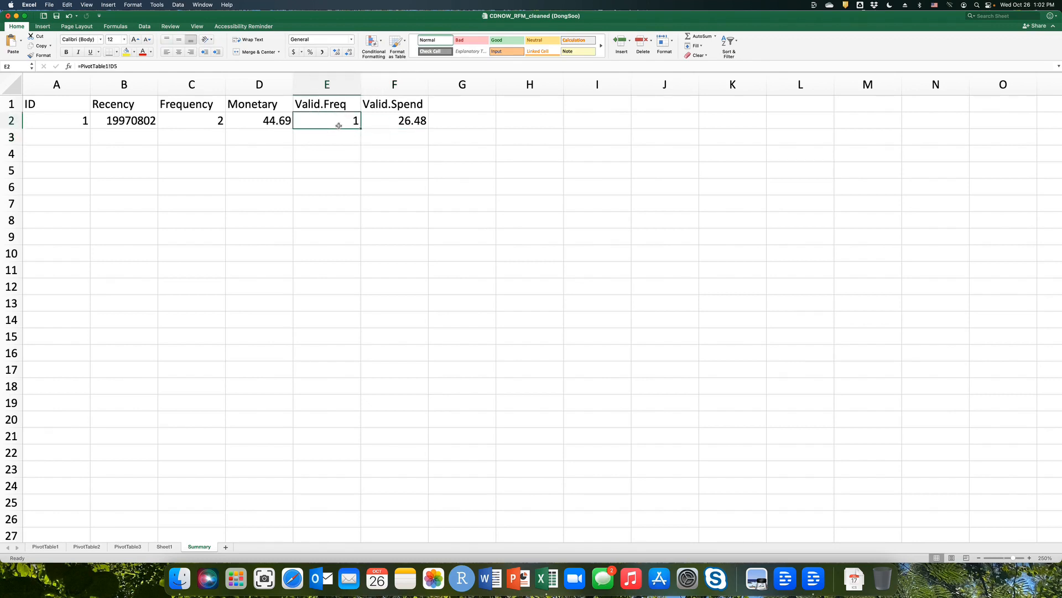
click(402, 123)
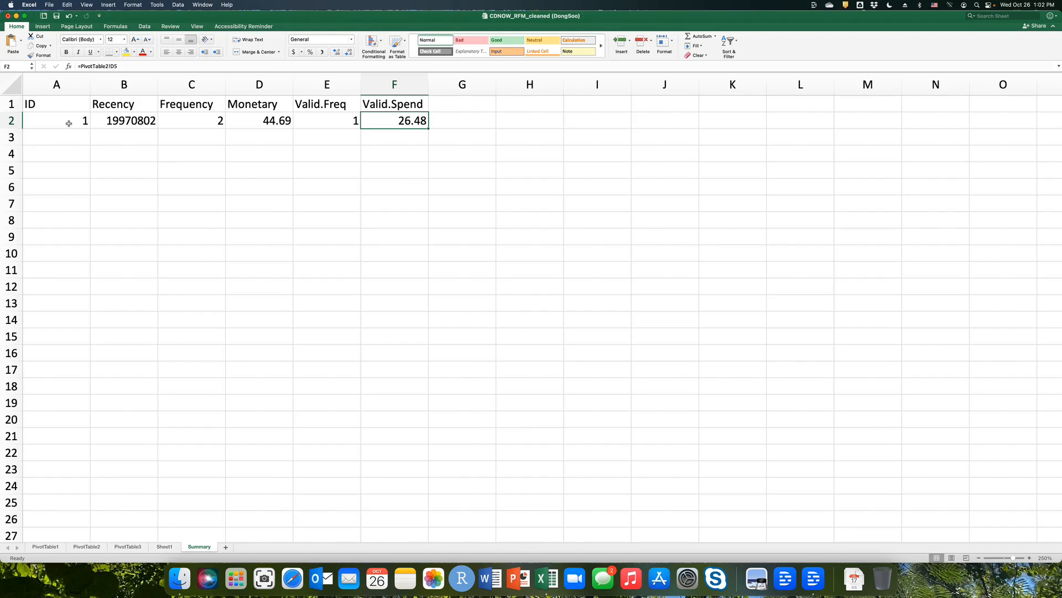
drag(69, 123, 424, 123)
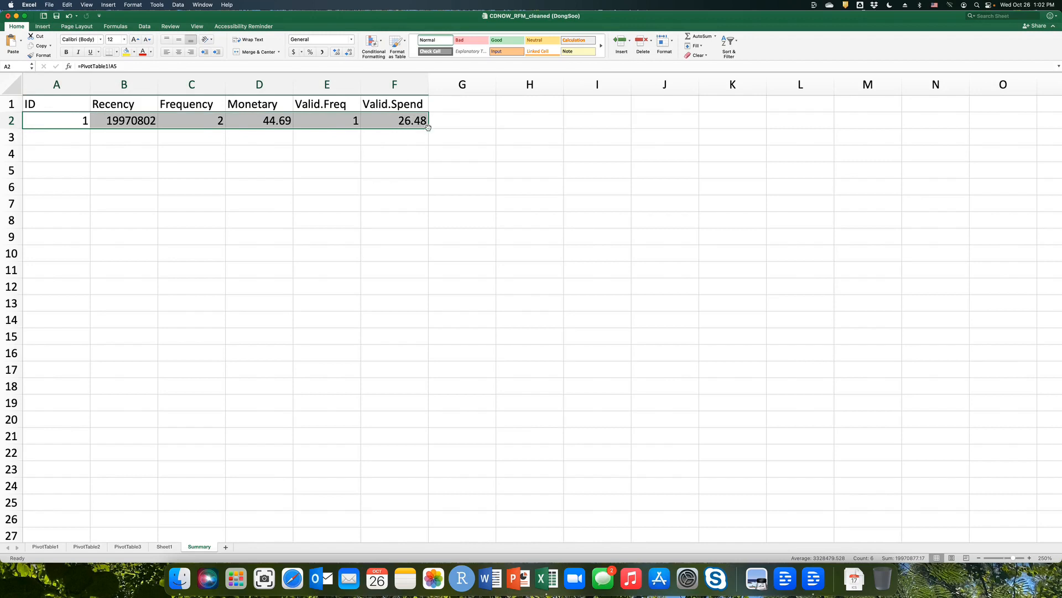
drag(428, 127, 428, 128)
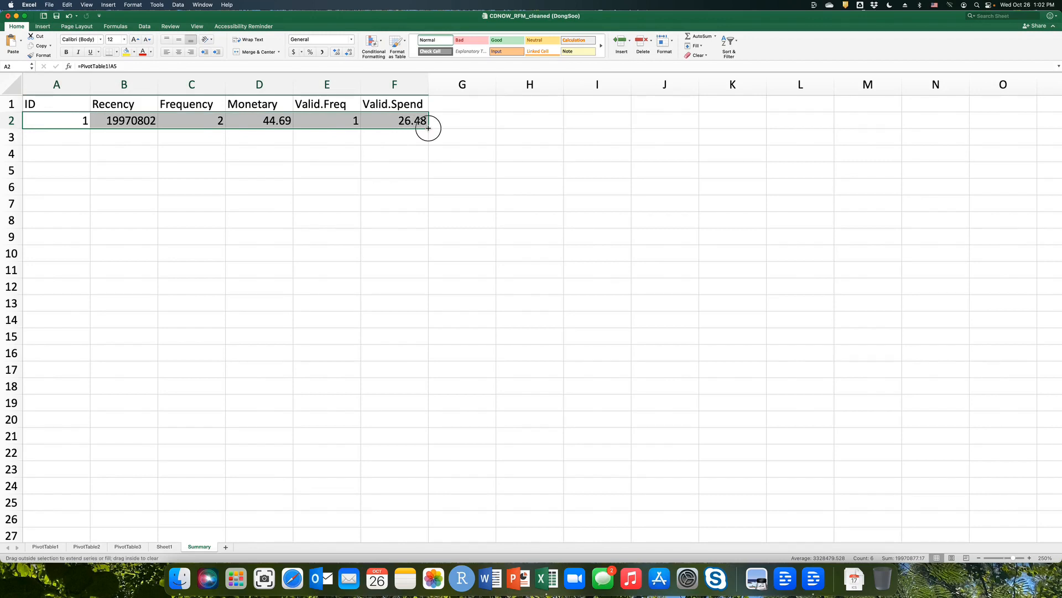
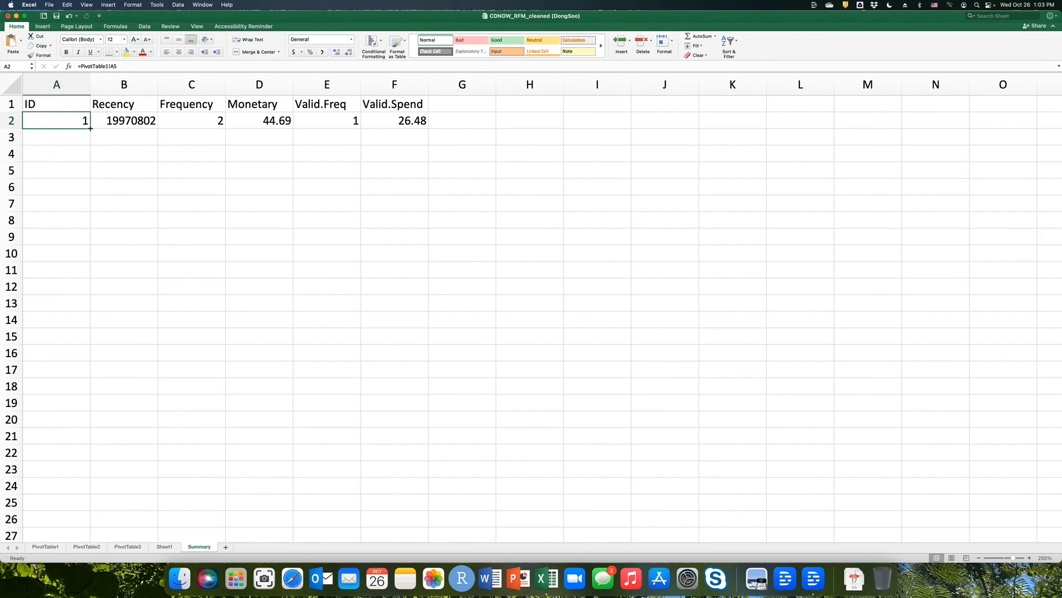
Step: Fill the ID formula from A2 down to A2358 in the Summary worksheet and check the last filled IDs
drag(90, 128, 90, 129)
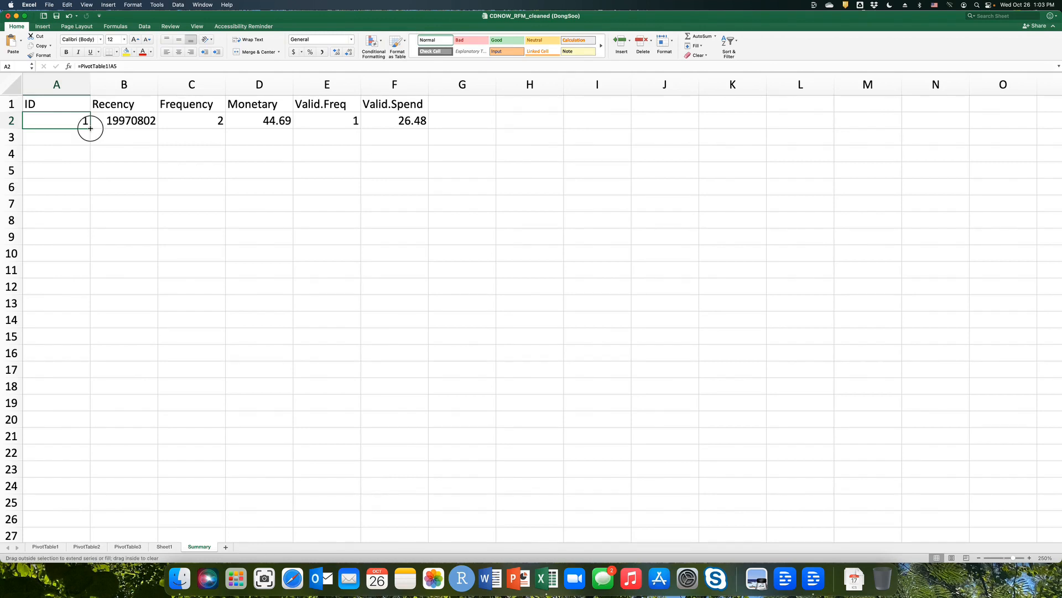
drag(90, 128, 100, 562)
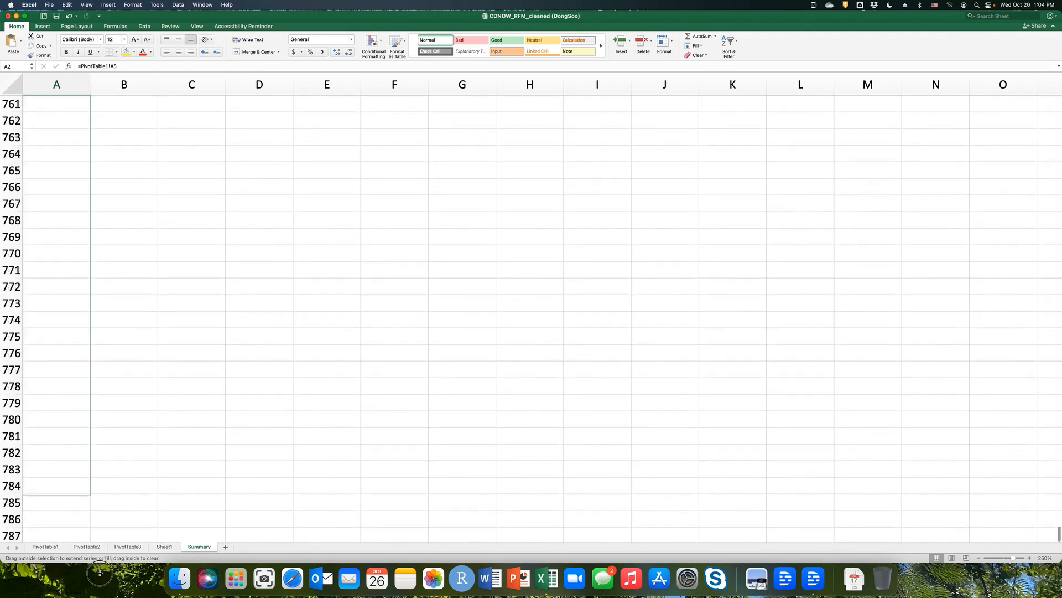
drag(99, 573, 90, 191)
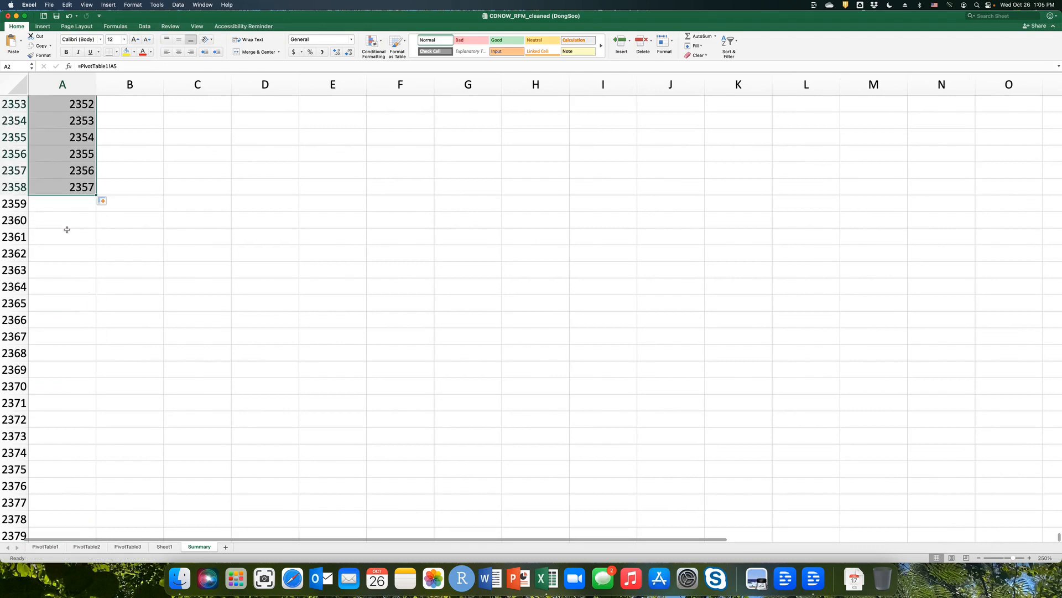
click(70, 190)
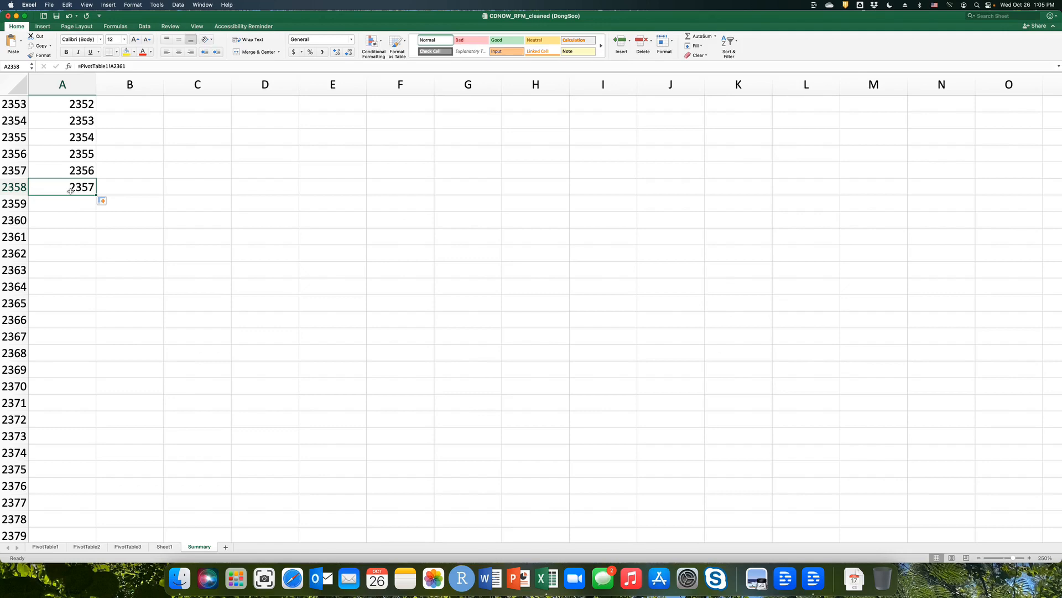
scroll(71, 190, up, 10)
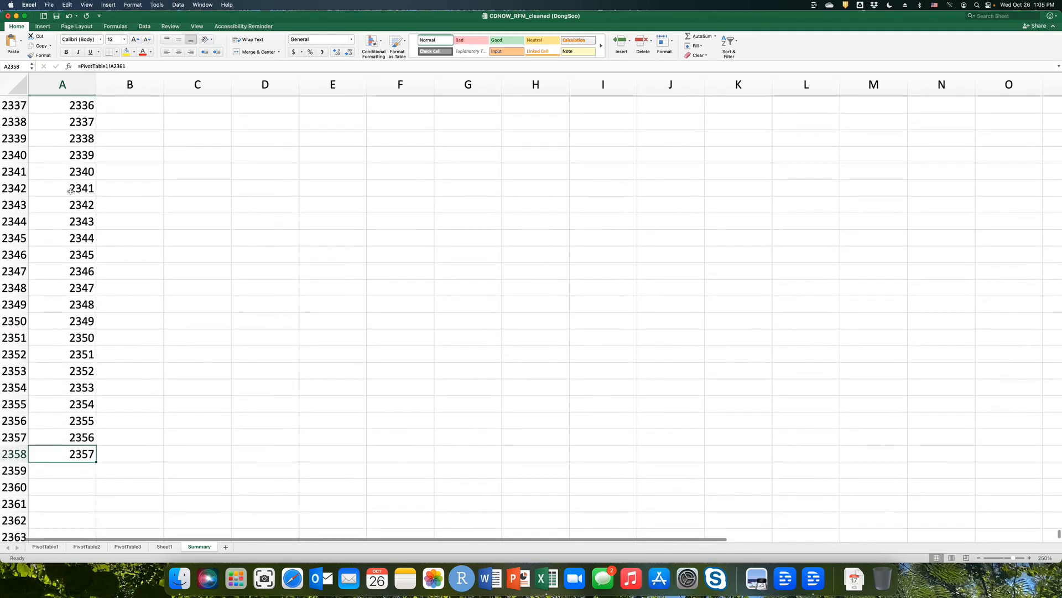
scroll(71, 191, up, 1)
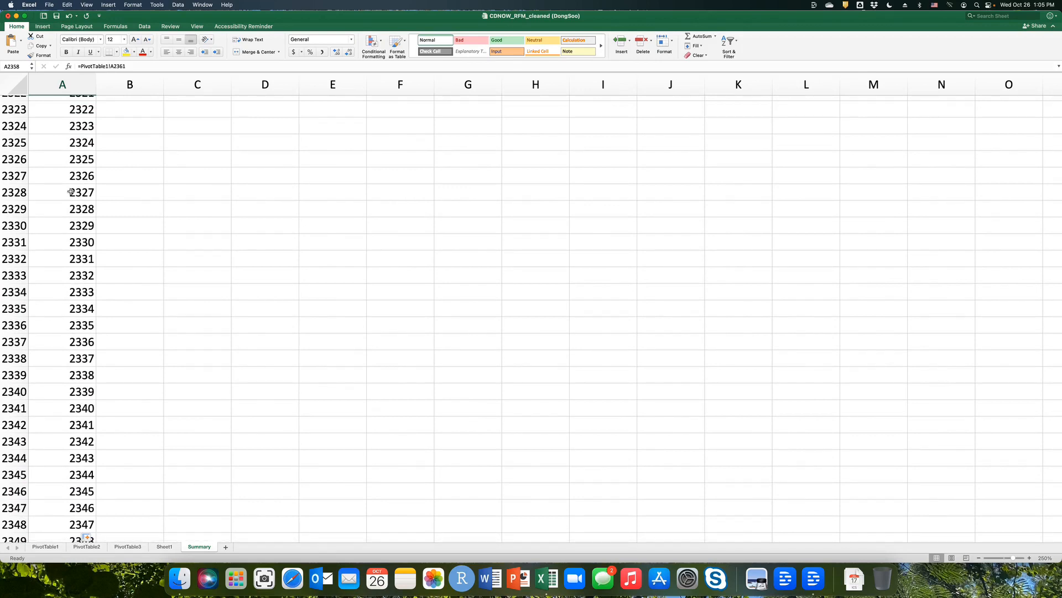
Step: Return to the start of the Summary worksheet and auto-fill the formulas in B2:F2 down alongside the whole ID list
click(72, 191)
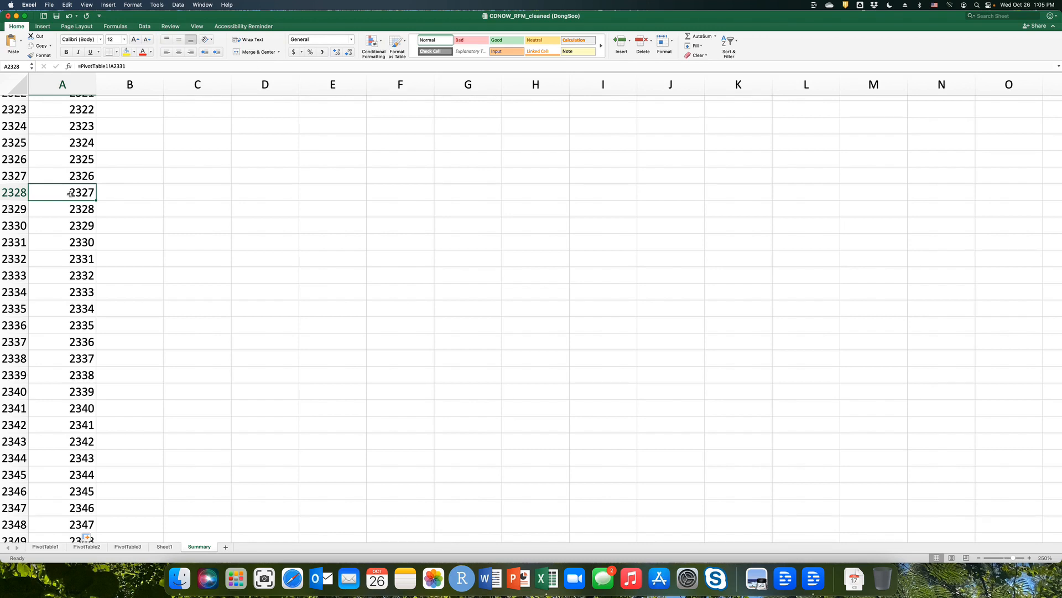
key(ctrl+Home)
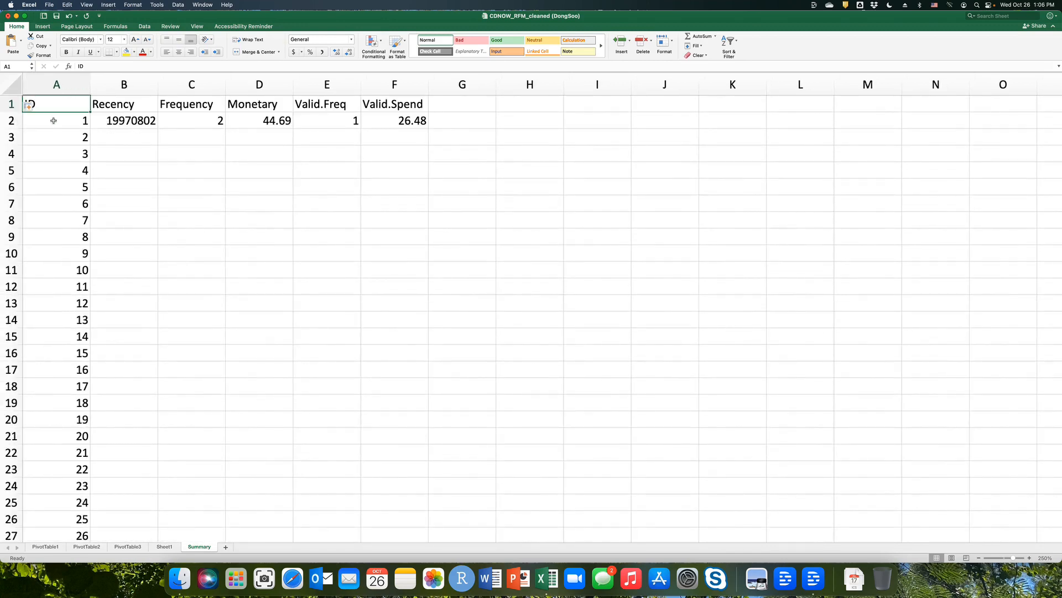
click(53, 121)
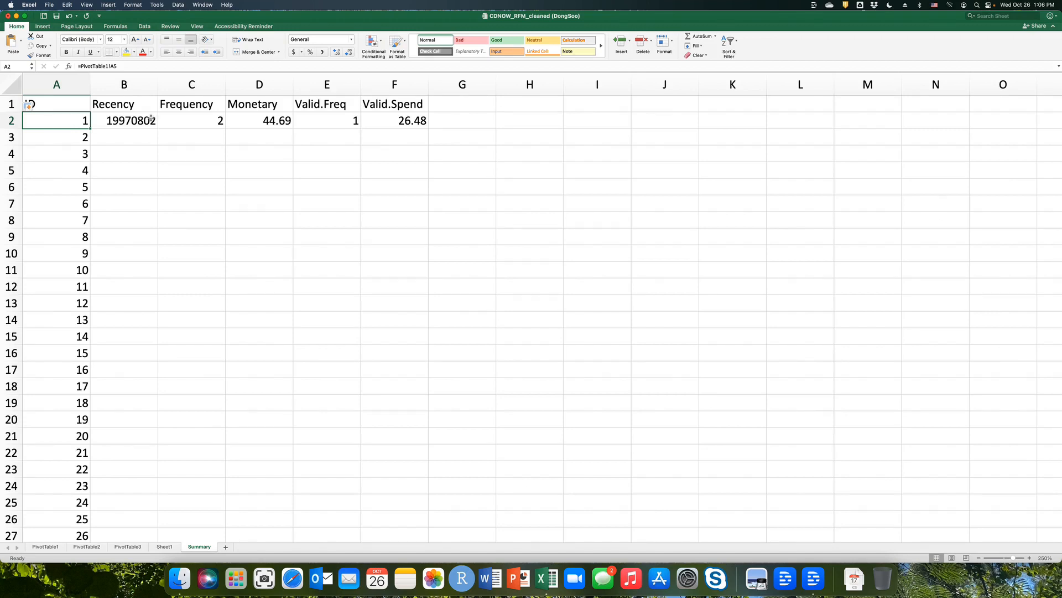
drag(151, 118, 373, 122)
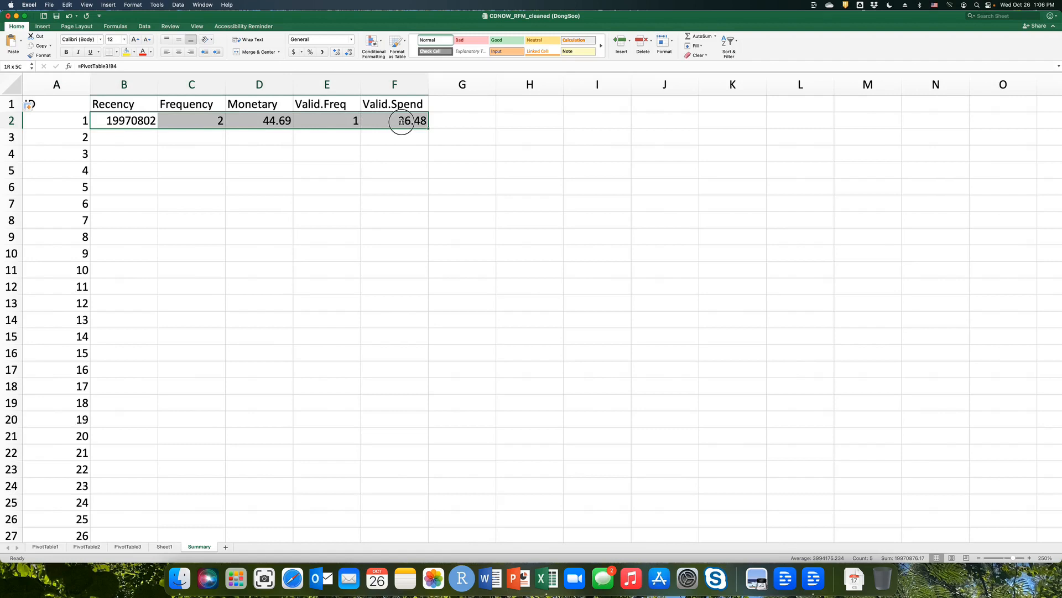
drag(401, 122, 398, 122)
double_click(429, 129)
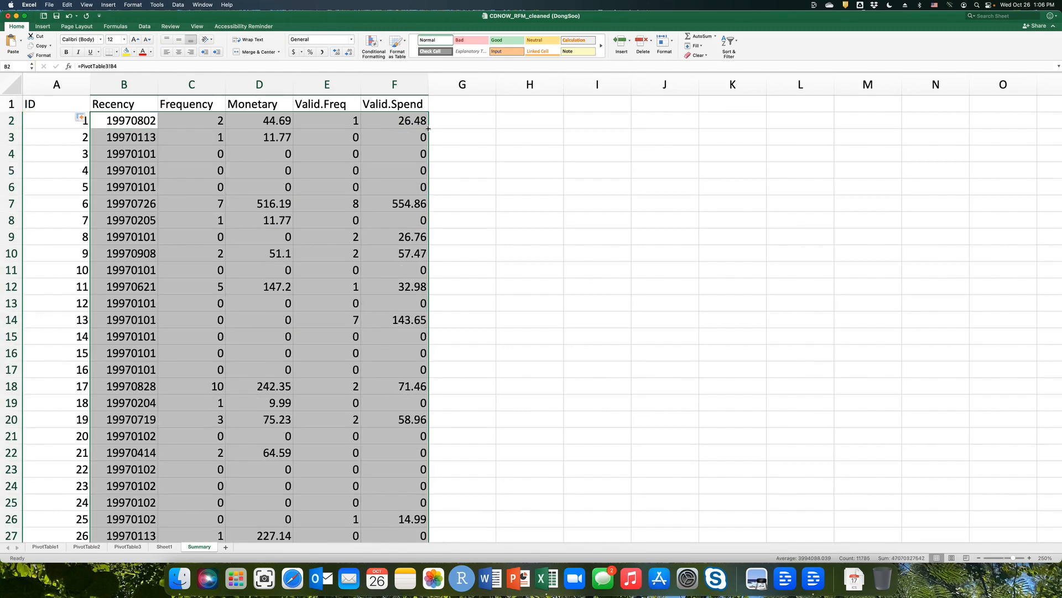
Step: Check the filled Recency, Frequency and Valid.Freq formulas in row 3 of the Summary worksheet
click(127, 139)
click(193, 138)
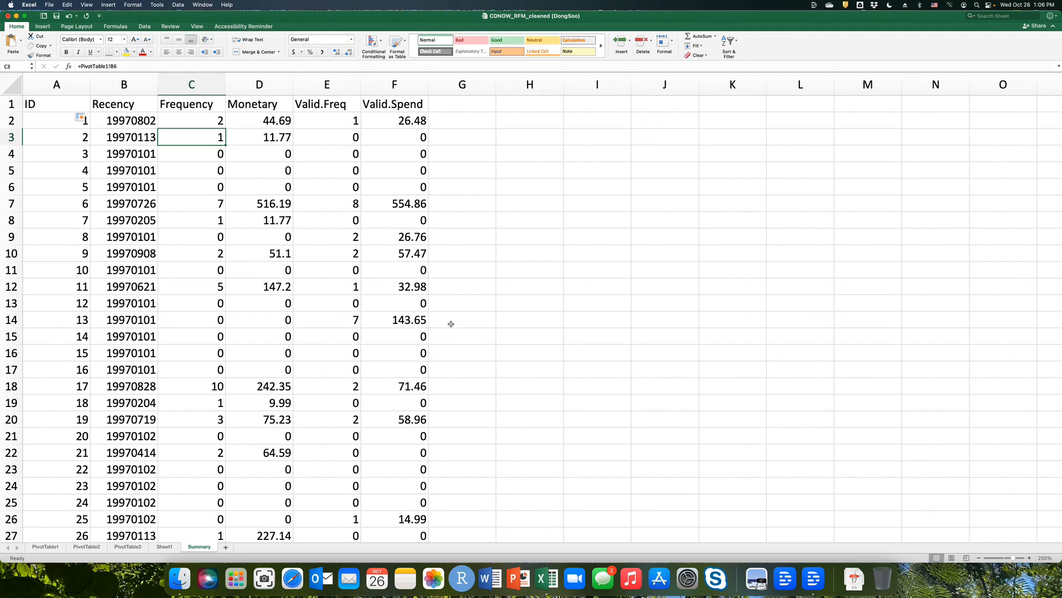
click(140, 142)
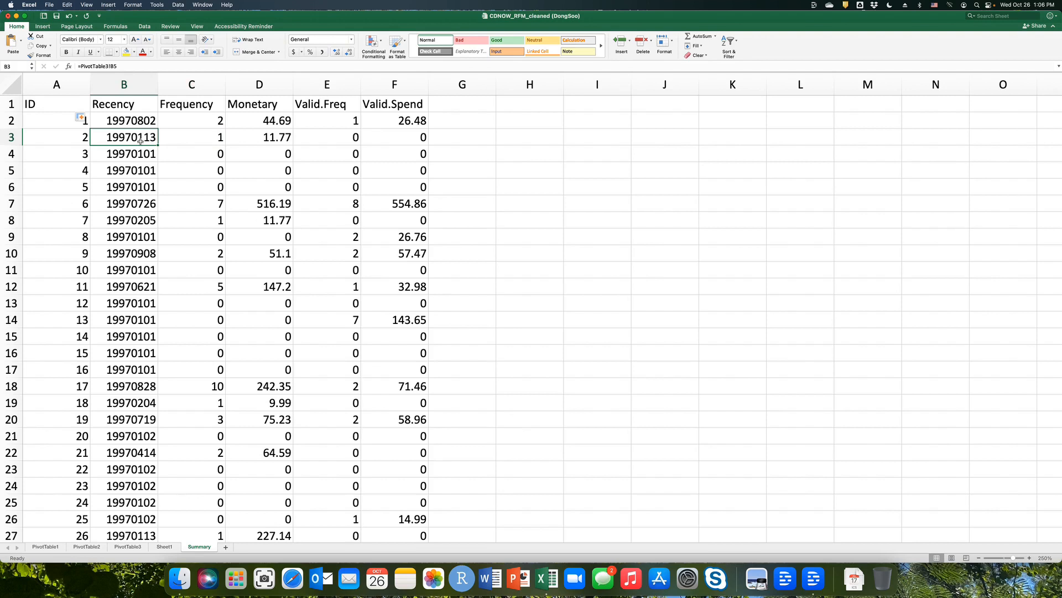
click(350, 140)
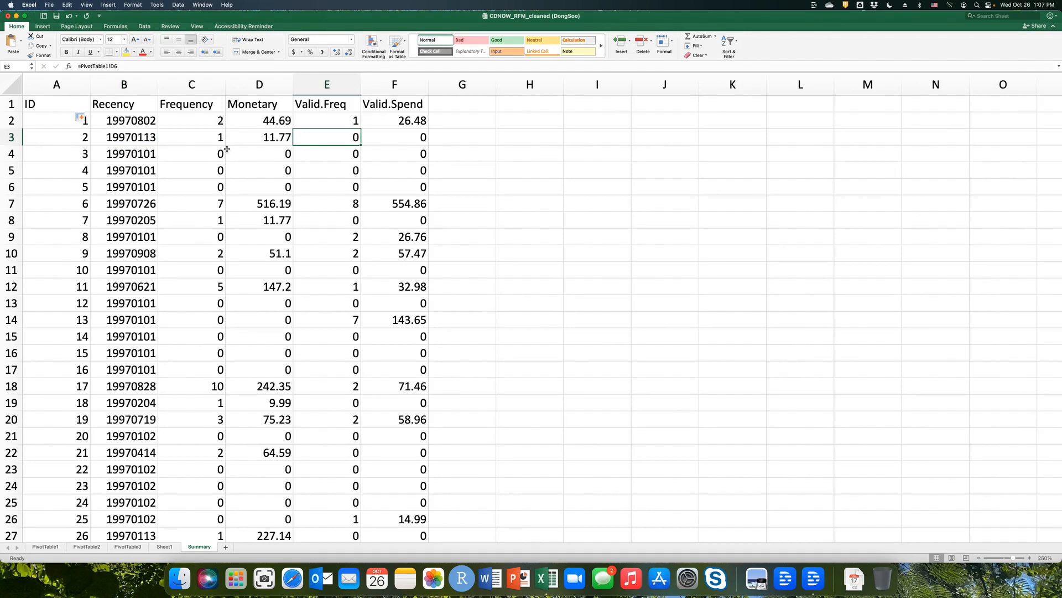
Step: Go to the last filled row, 2358, and check its linked formulas from ID through Valid.Spend
key(super+Down)
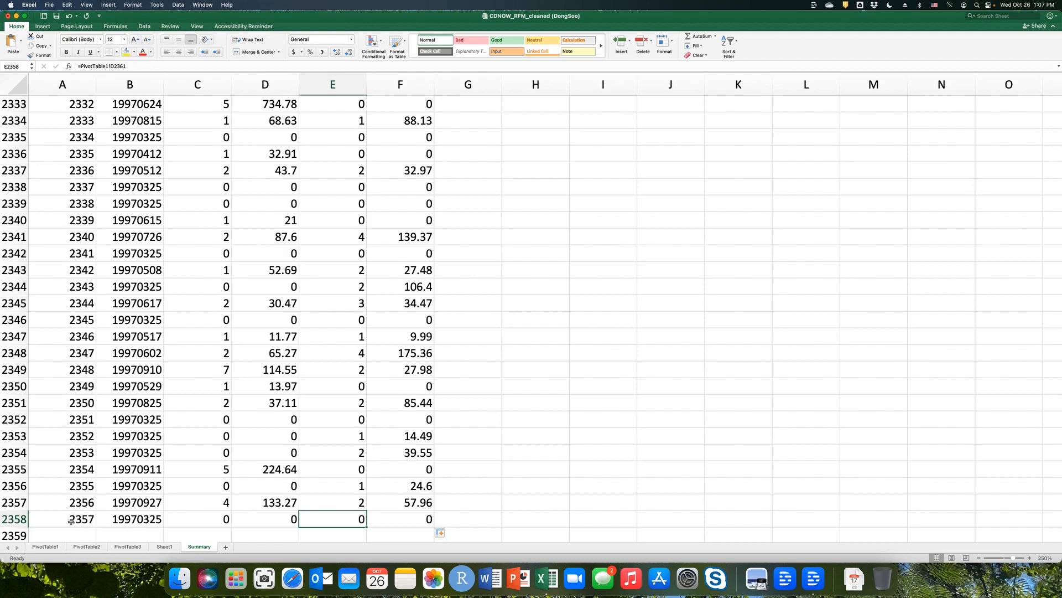
drag(71, 521, 382, 519)
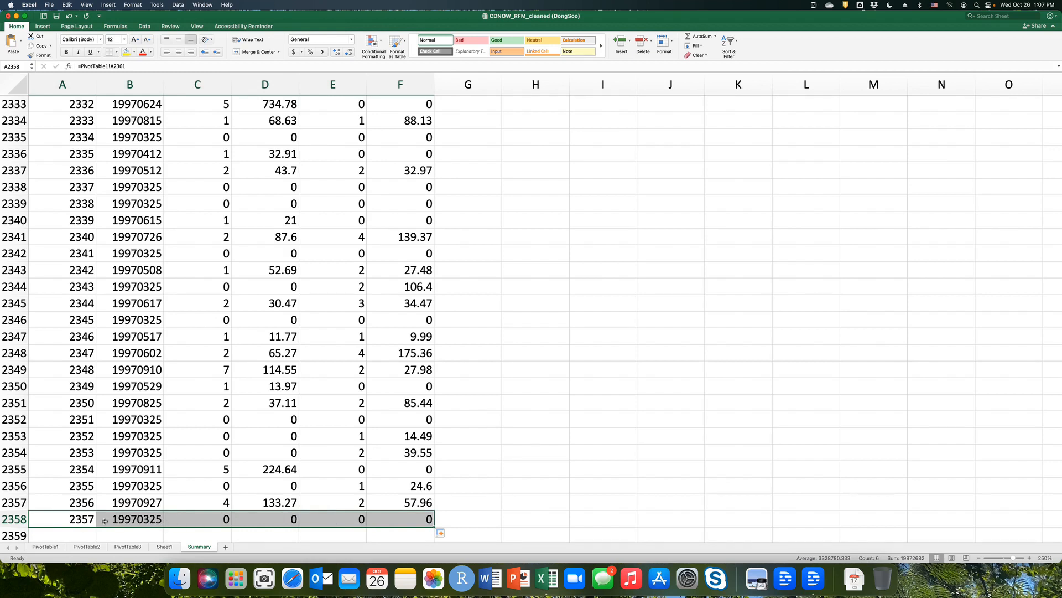
click(134, 518)
click(194, 519)
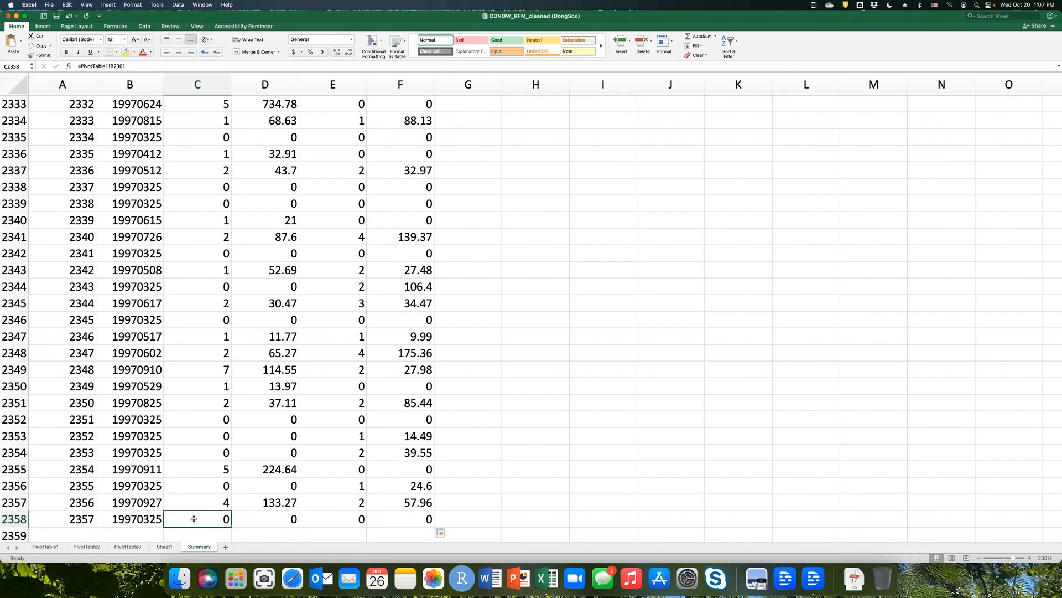
click(266, 516)
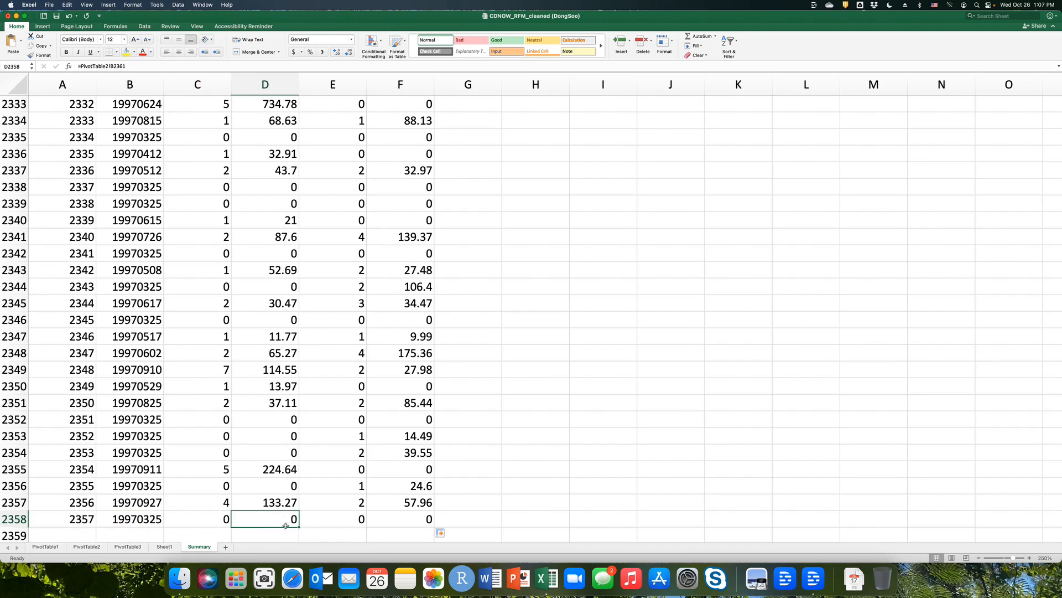
click(343, 518)
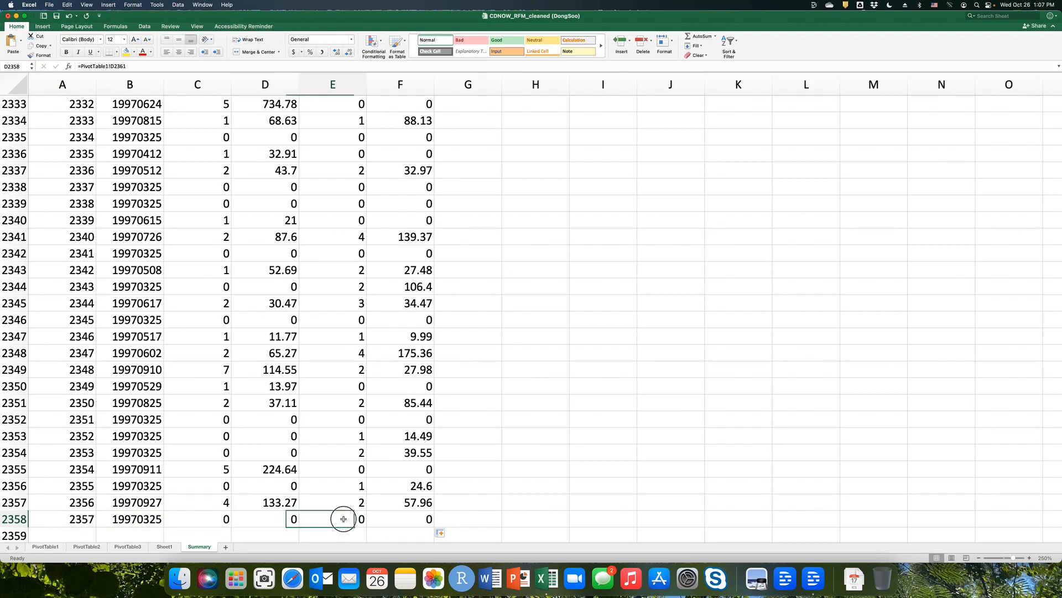
click(414, 519)
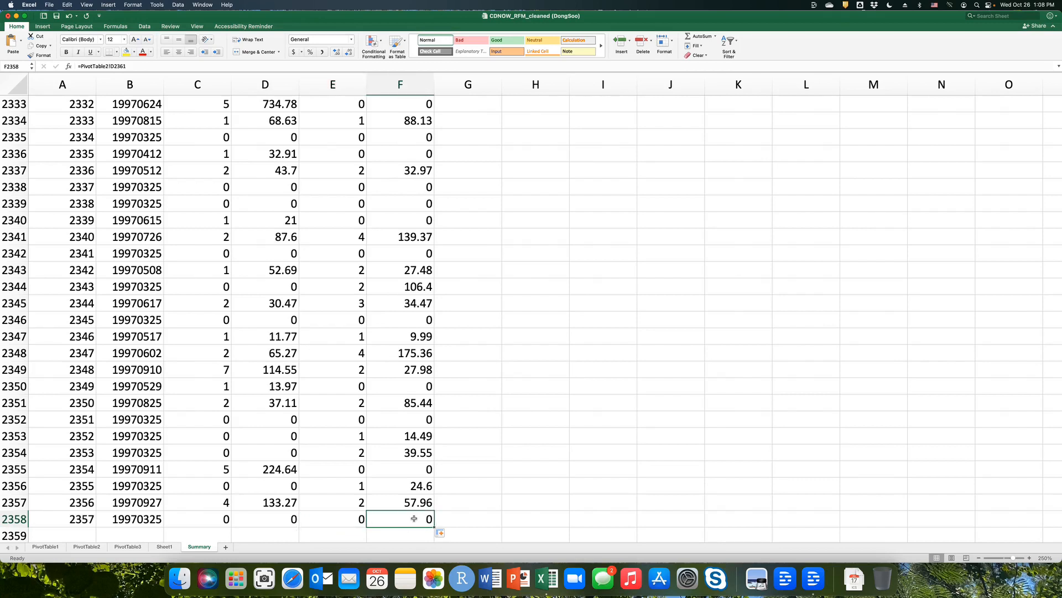
click(353, 518)
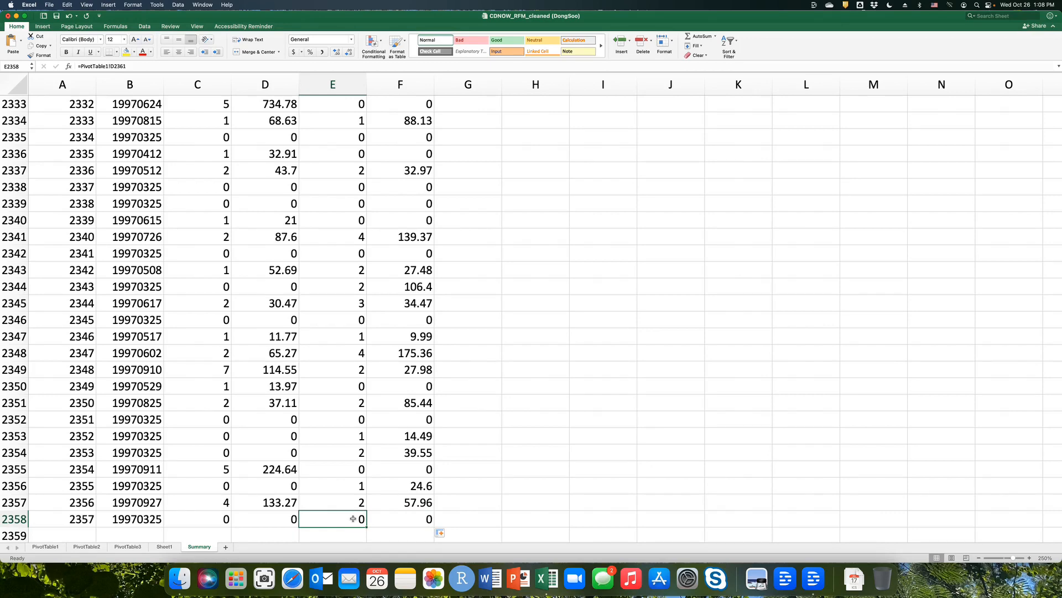
Step: Return to the header row of the Summary worksheet and add the heading Recency.code in G1
key(super+Up)
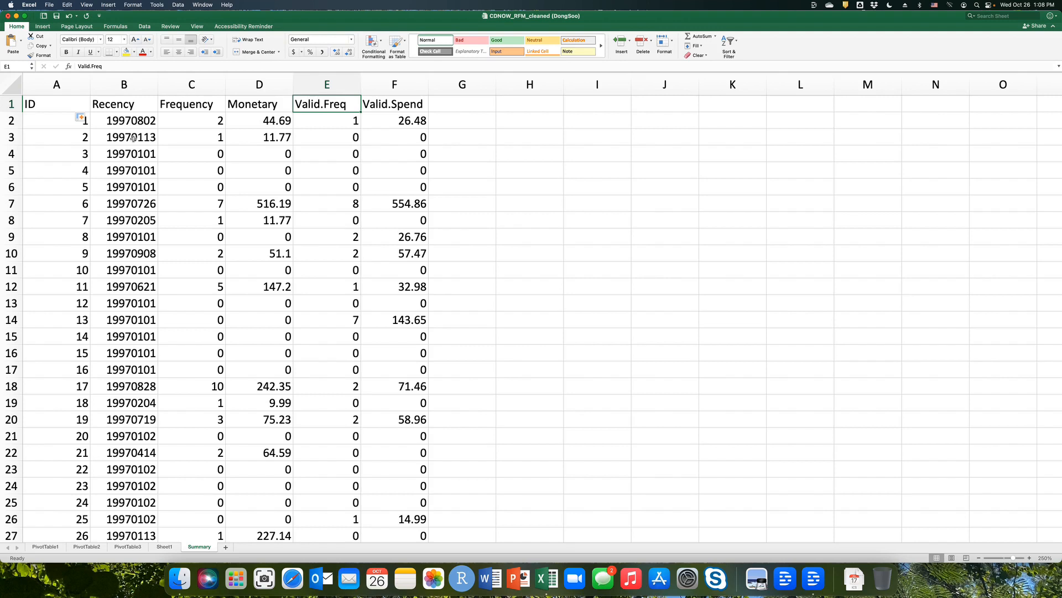
click(75, 106)
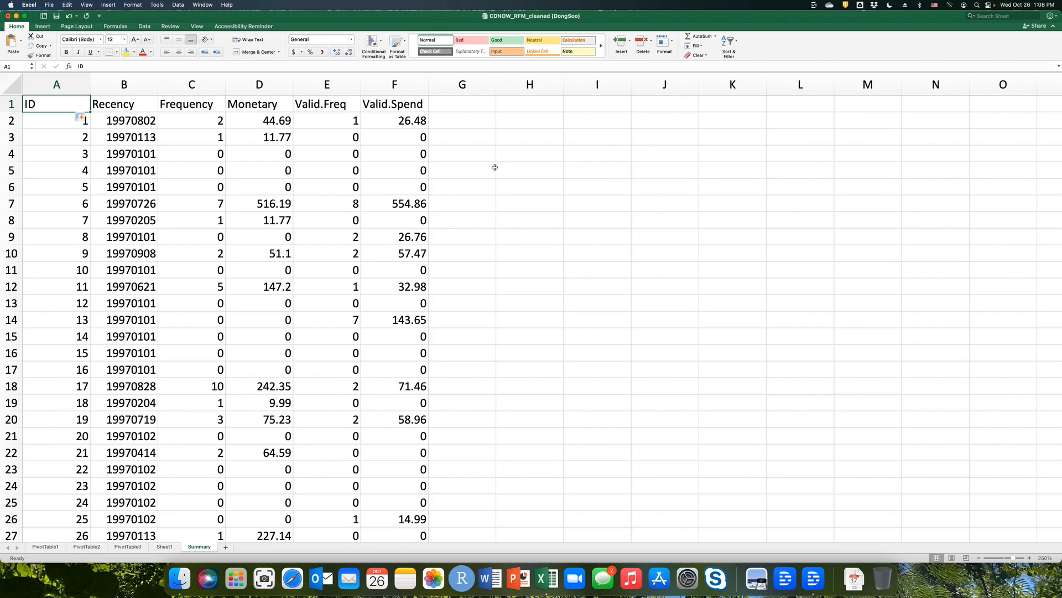
click(480, 105)
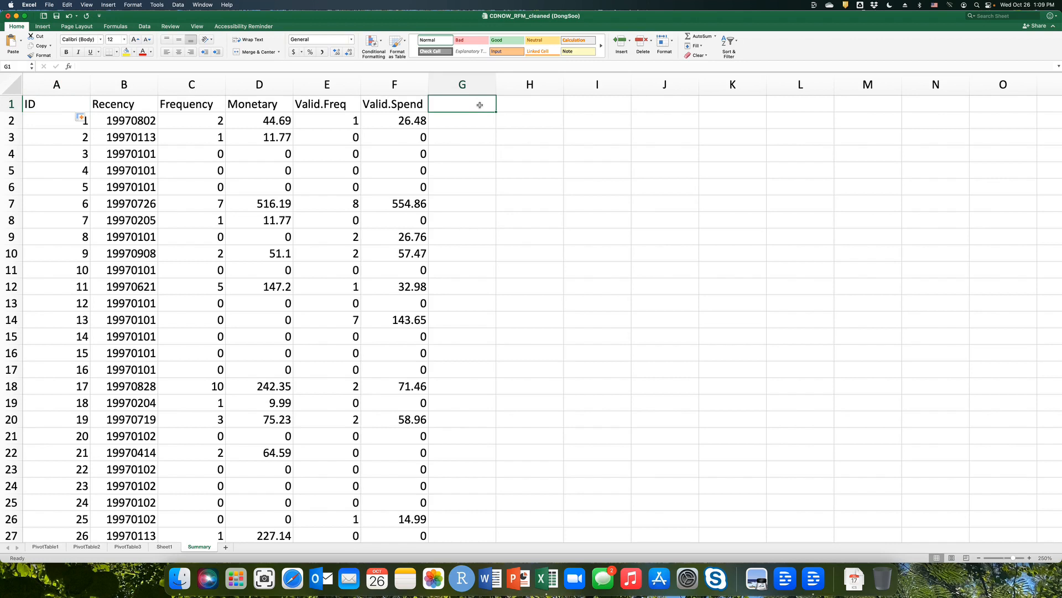
text(Recec)
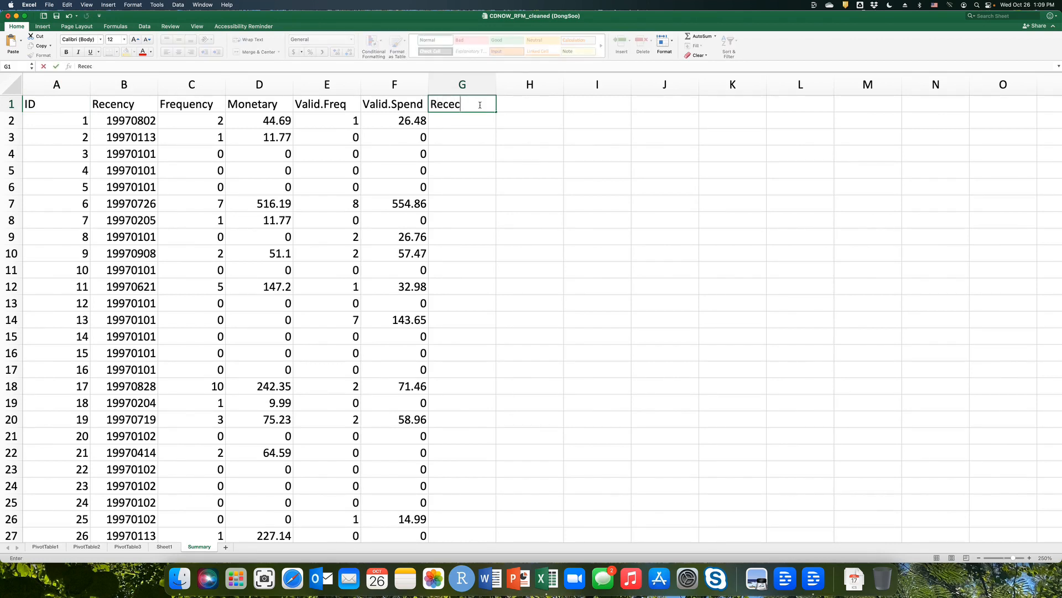
key(BackSpace)
text(ncy.code)
key(Tab)
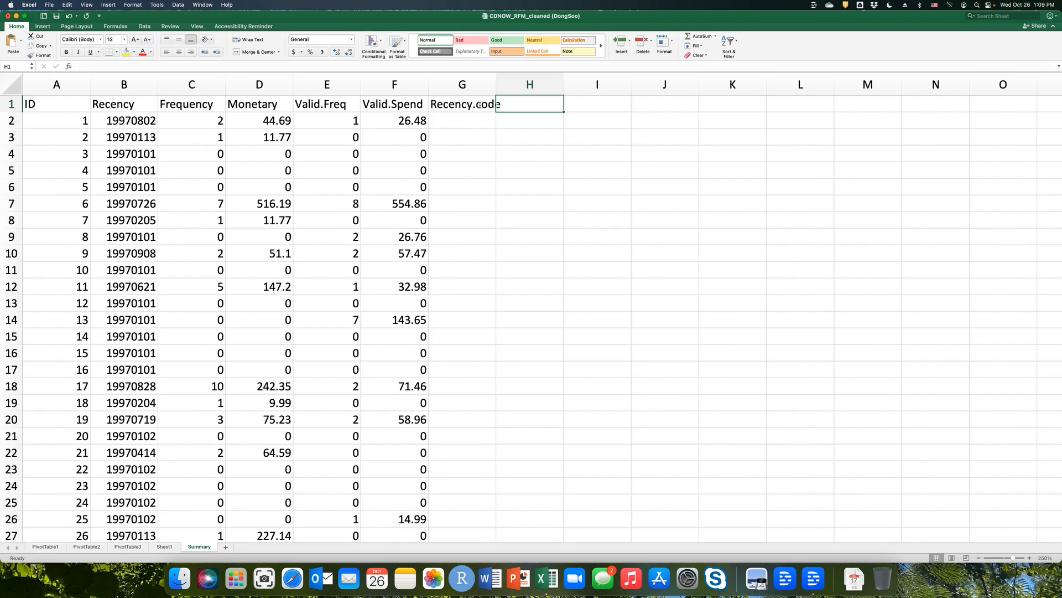
Step: Add the headings Frequency.code in H1 and Monetary.code in I1, and widen columns G to I to fit the headings
text(Freq)
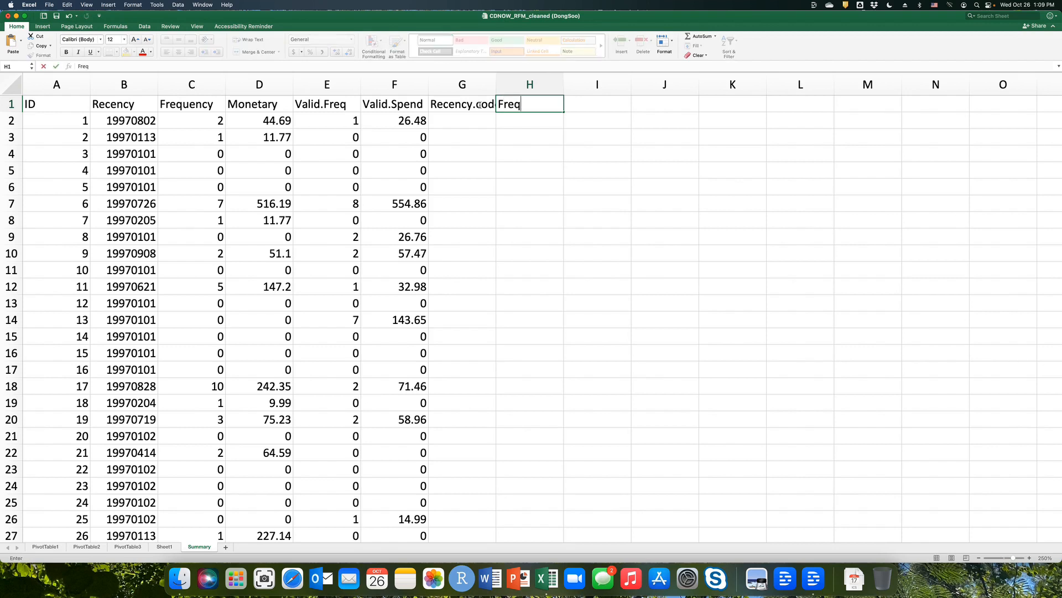
text(uency.code)
key(Tab)
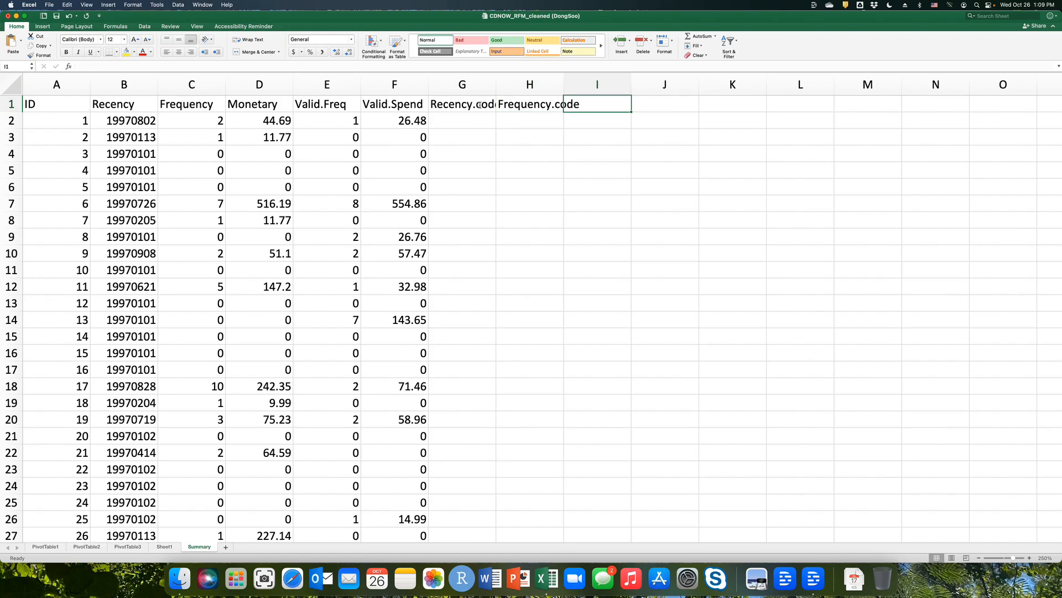
text(Mo)
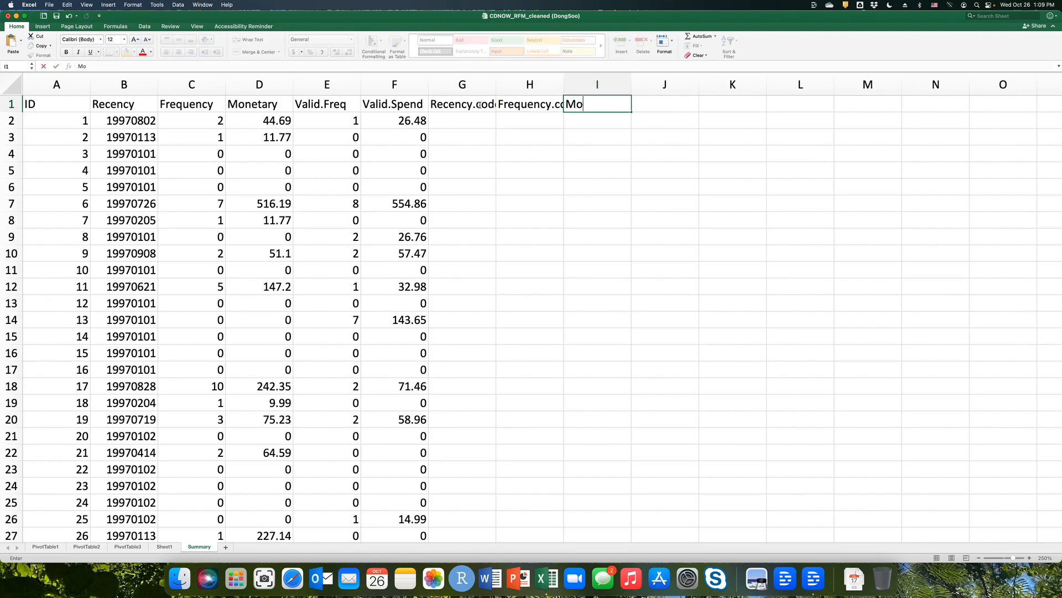
text(netary.code)
key(Return)
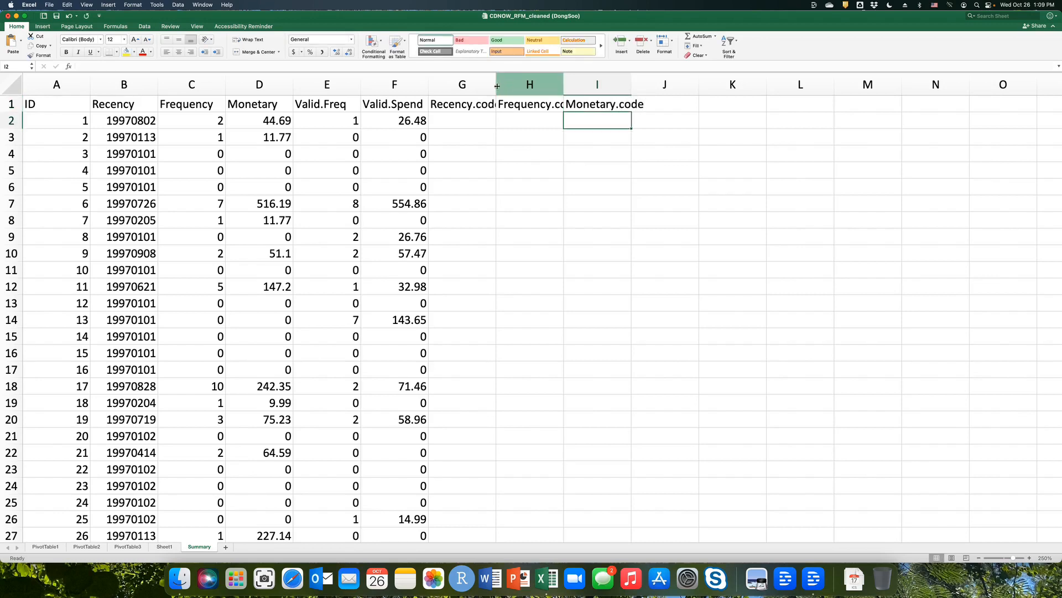
drag(497, 85, 618, 81)
drag(686, 81, 706, 81)
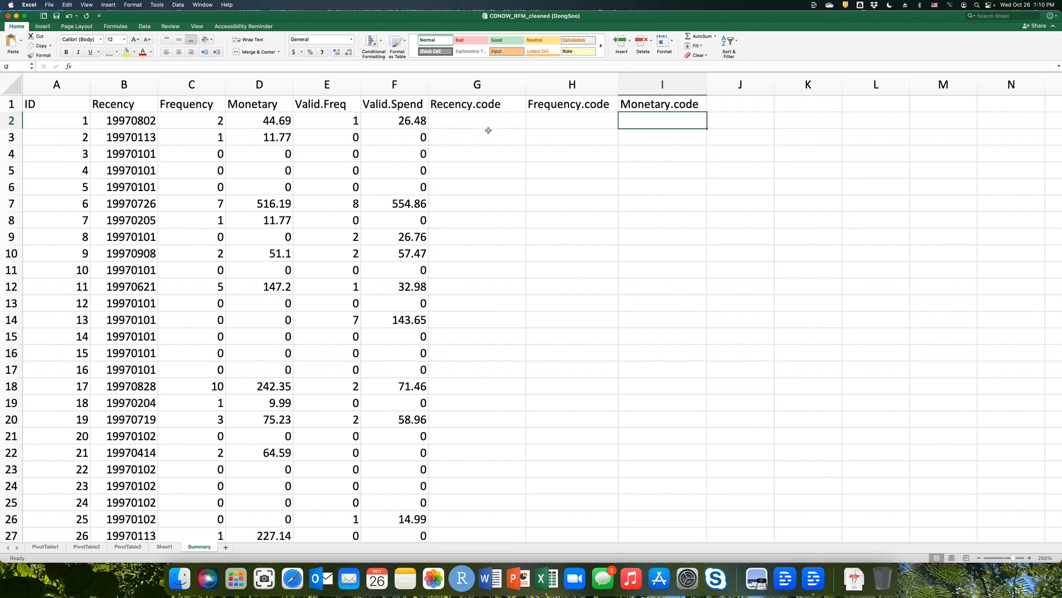
Step: Examine the empty code cells G2:I2 and the Recency values in B2:B14 that the recency coding is based on
click(483, 125)
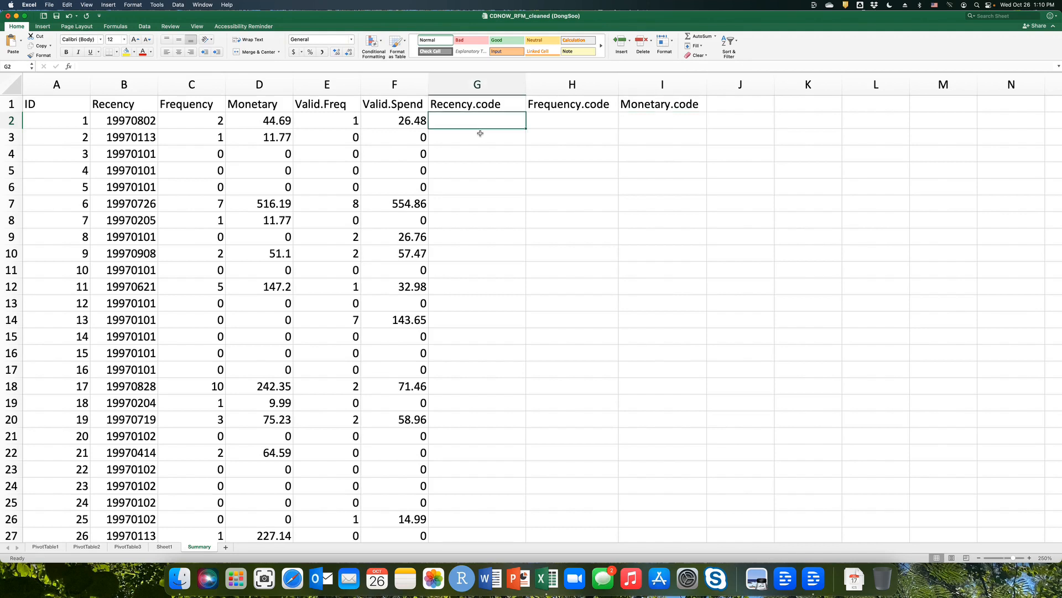
click(561, 121)
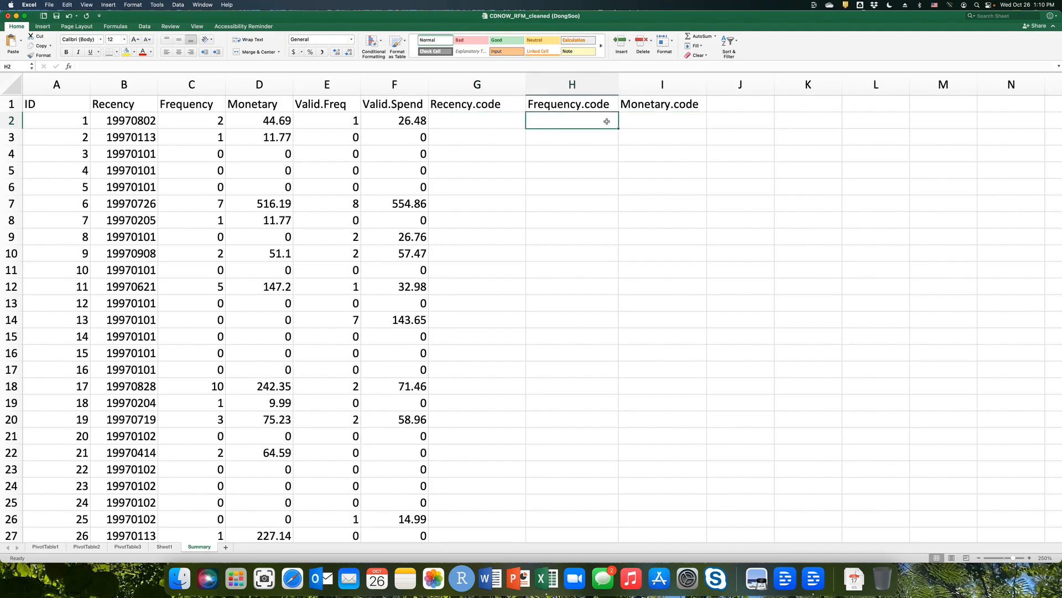
click(687, 122)
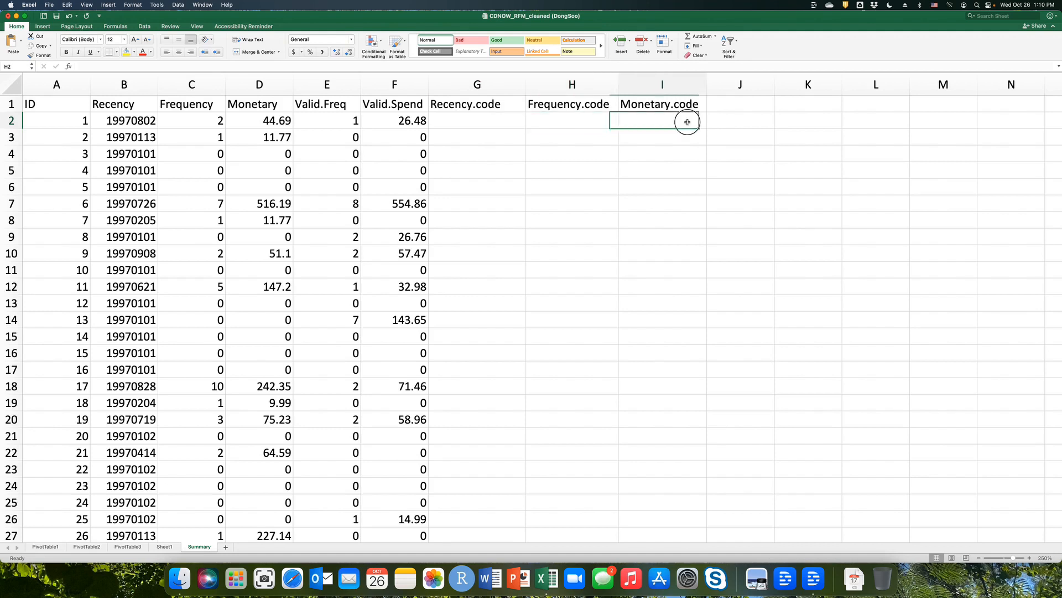
click(507, 121)
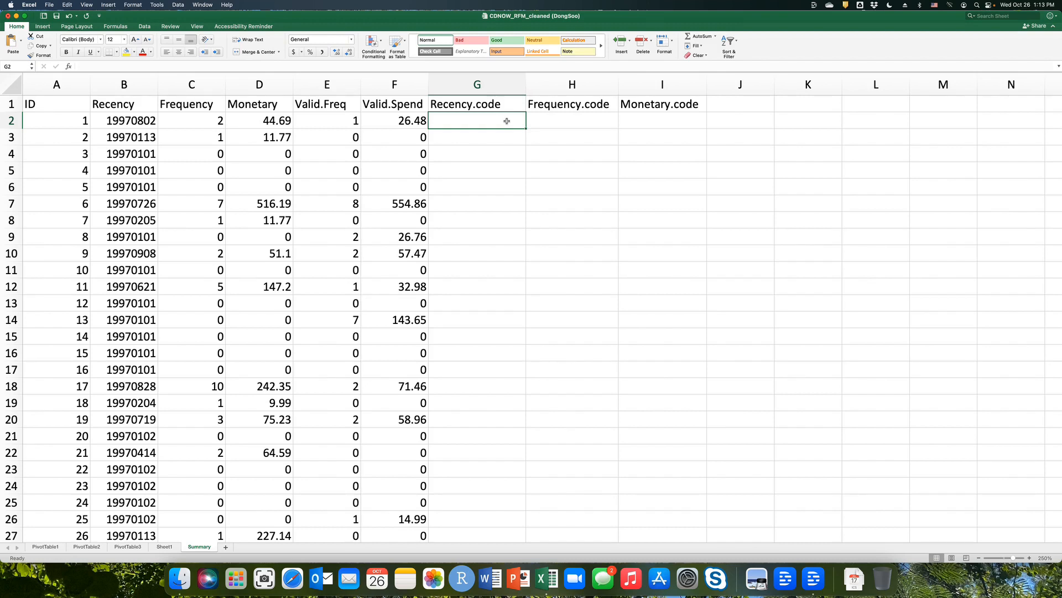
click(145, 123)
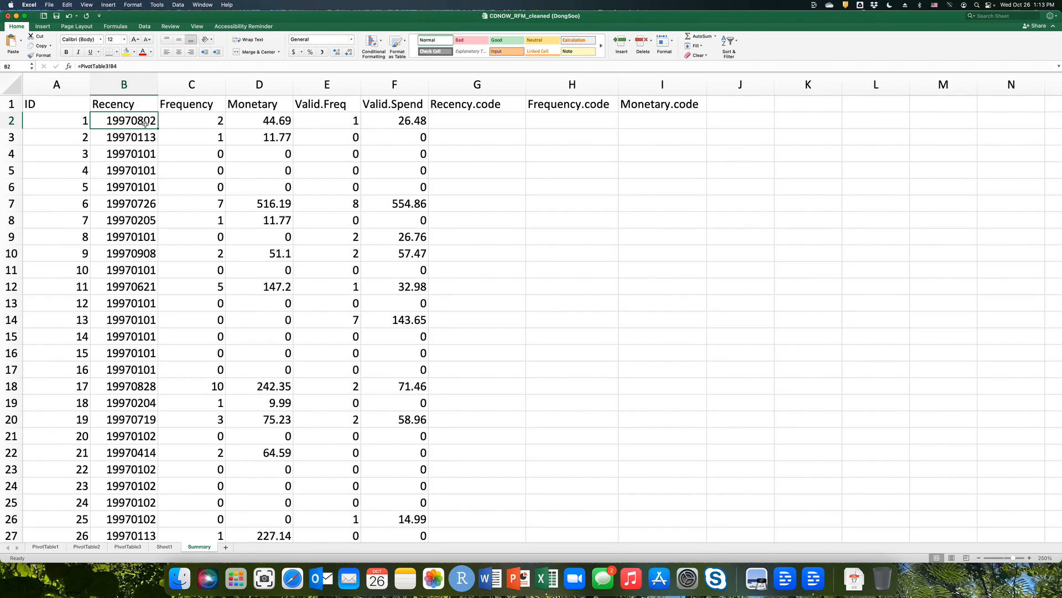
click(475, 119)
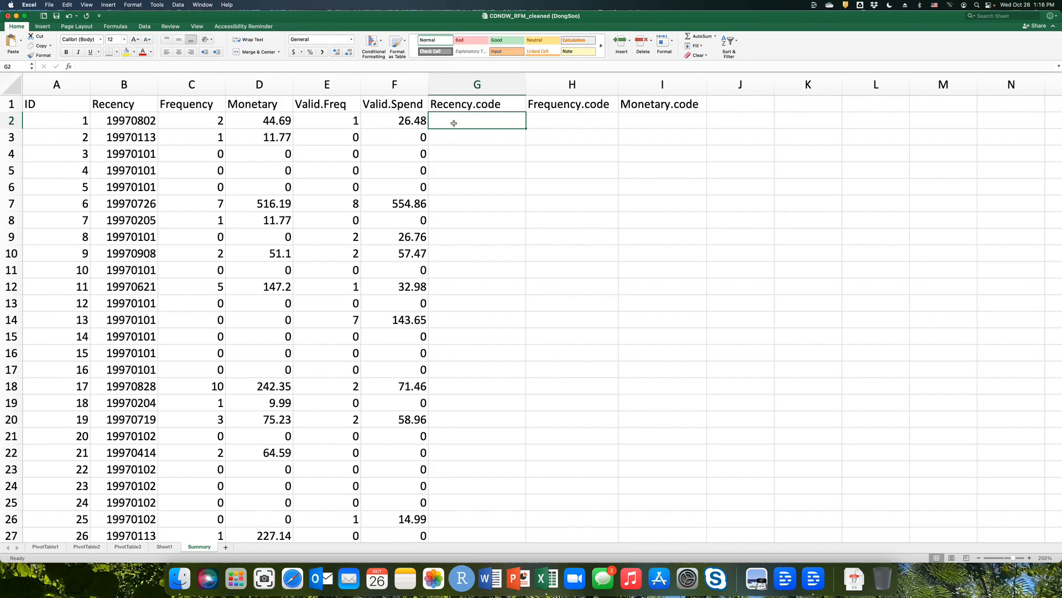
click(131, 120)
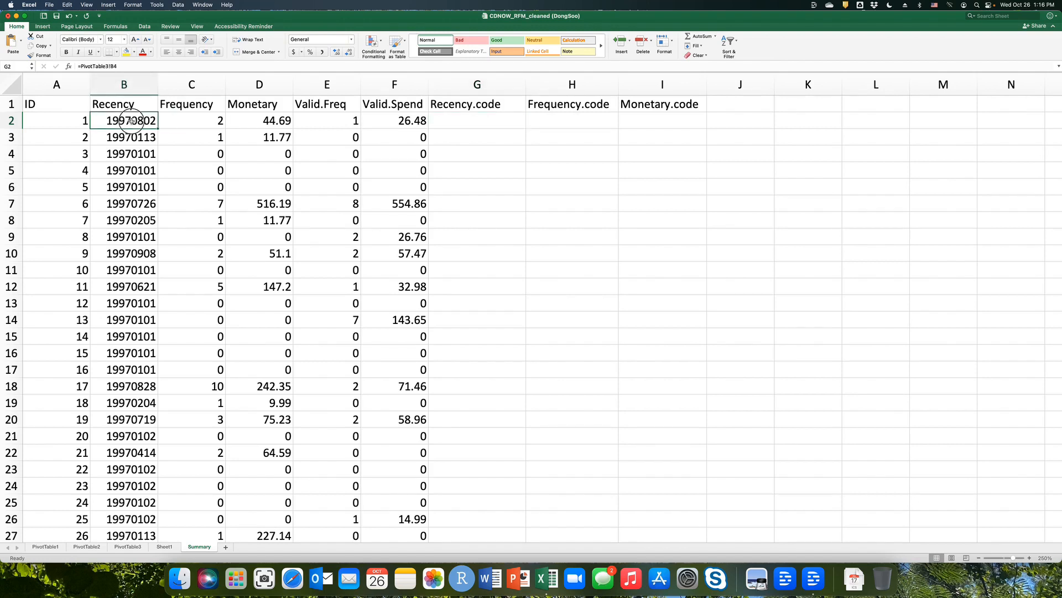
drag(131, 120, 129, 320)
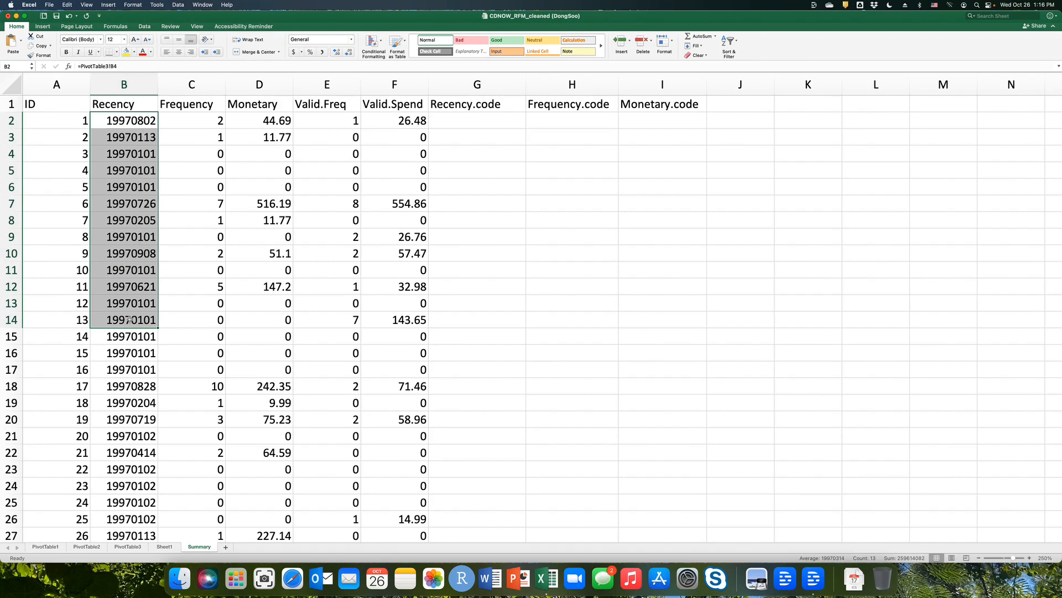
click(107, 120)
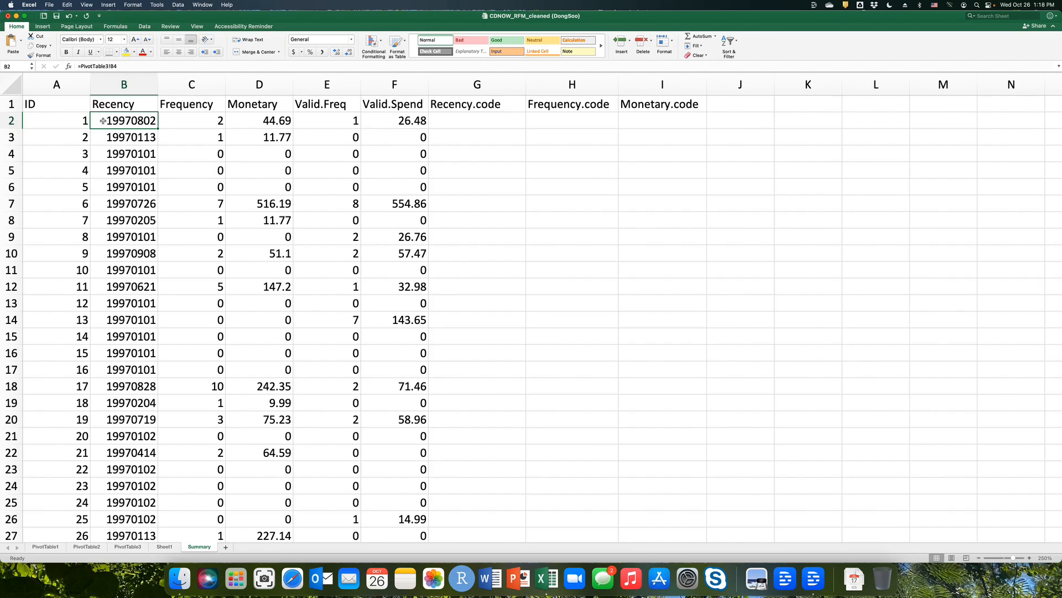
Step: Enter the recency coding formula =IF(B2>MEDIAN($B$2:$B$2358),1,2) in G2
click(454, 117)
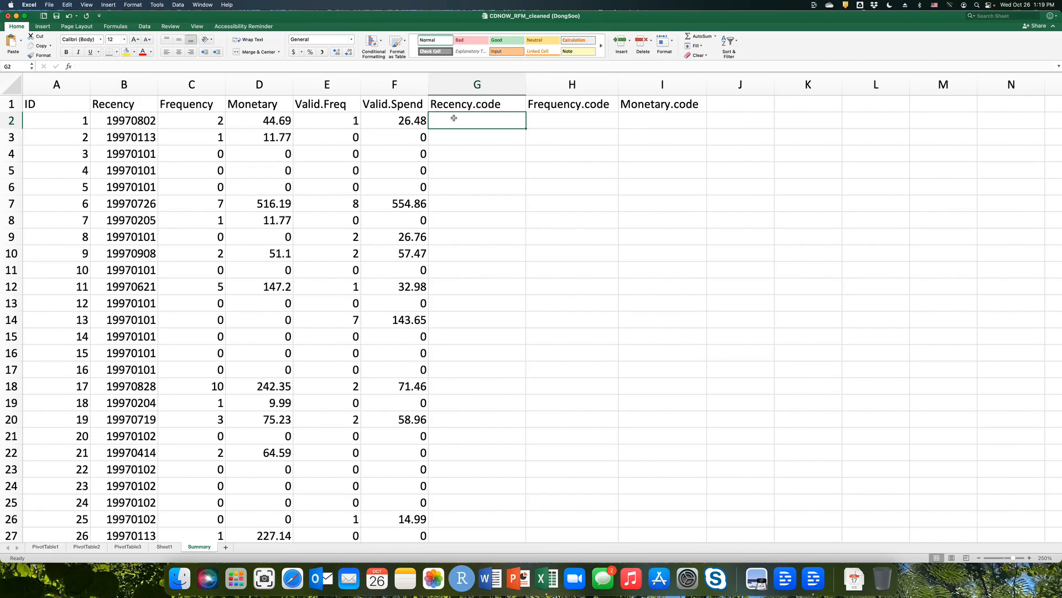
text(=)
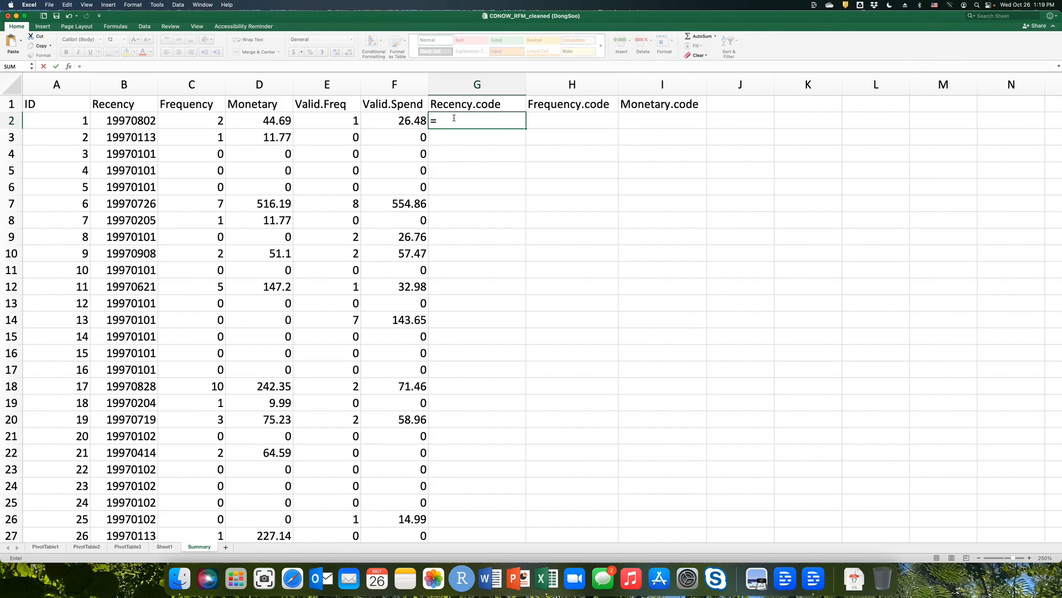
text(IF)
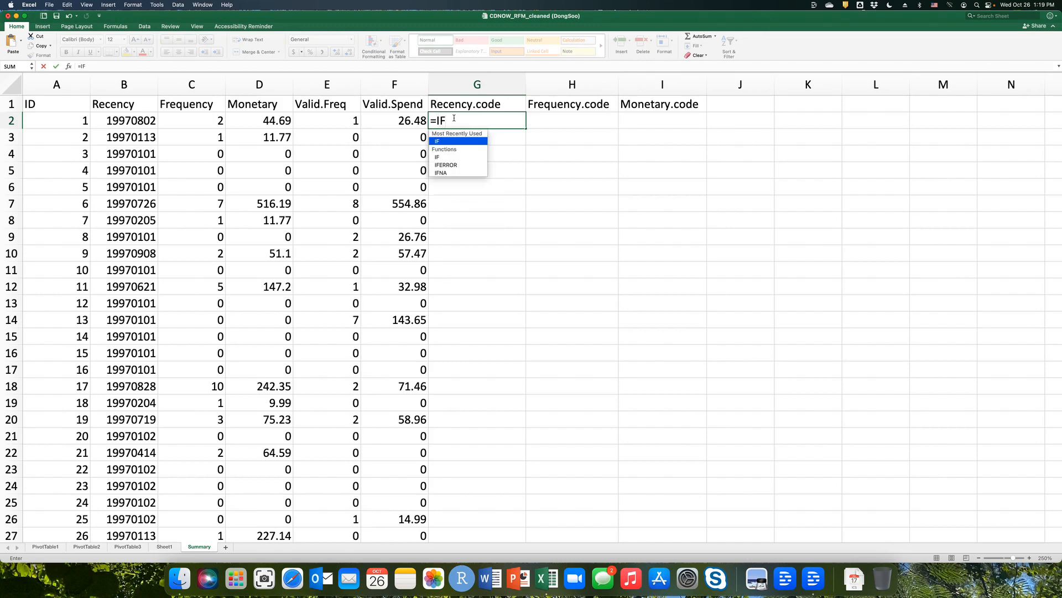
text(()
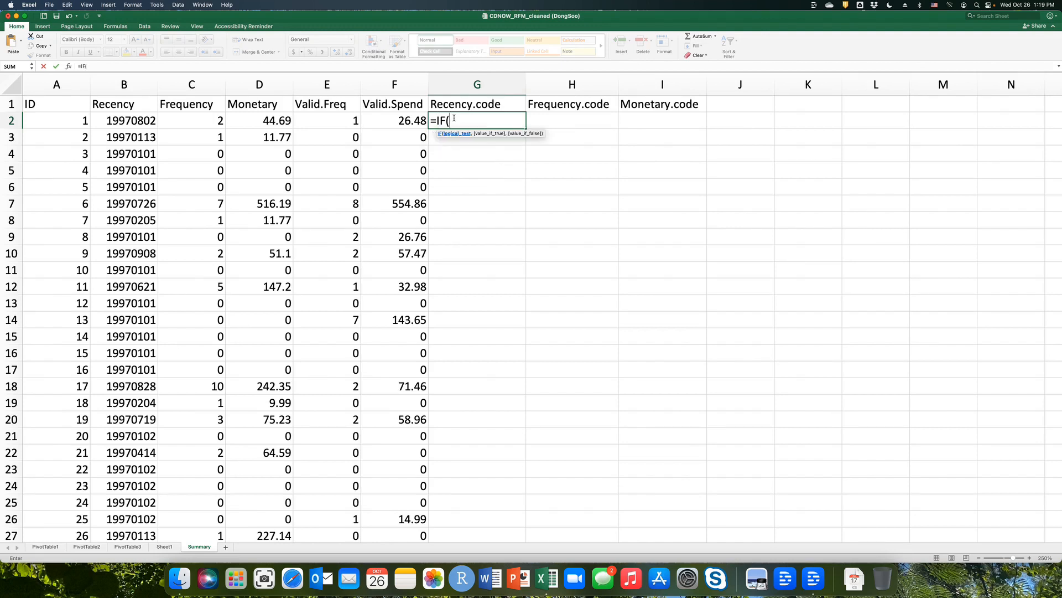
text(B2)
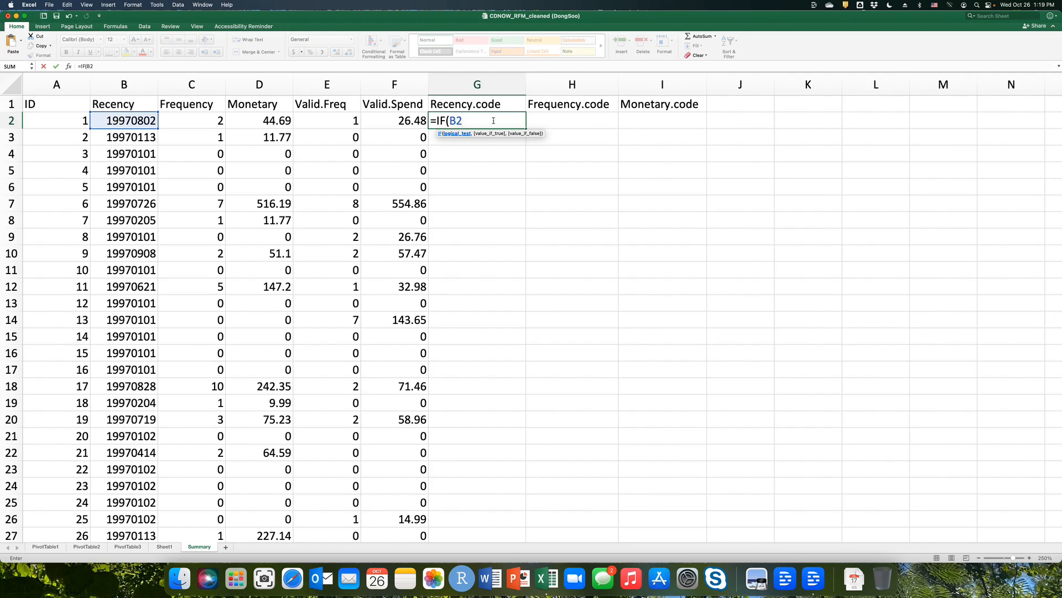
text(>MEDIAN)
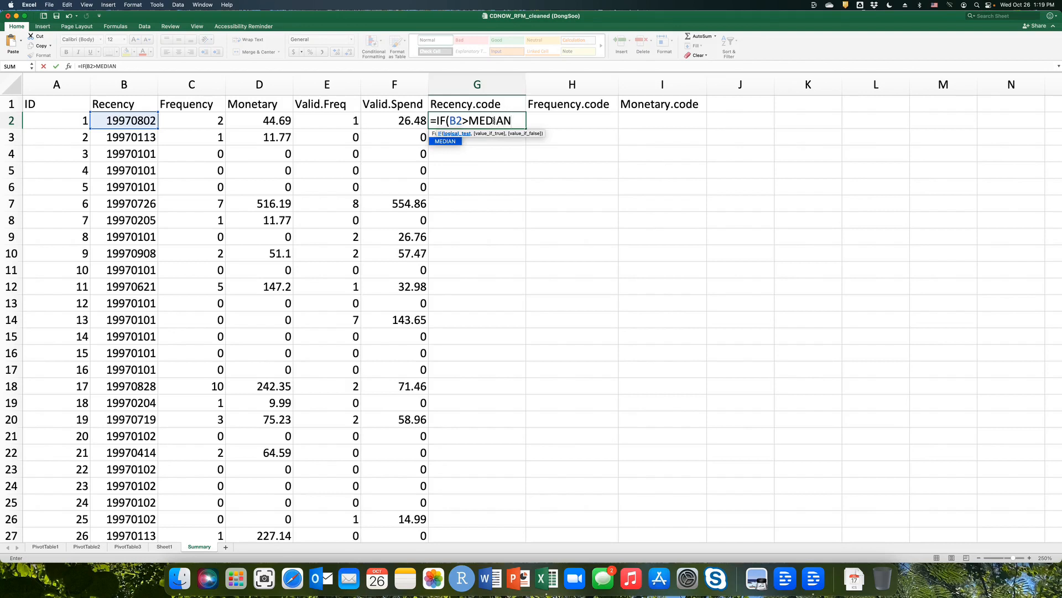
text(()
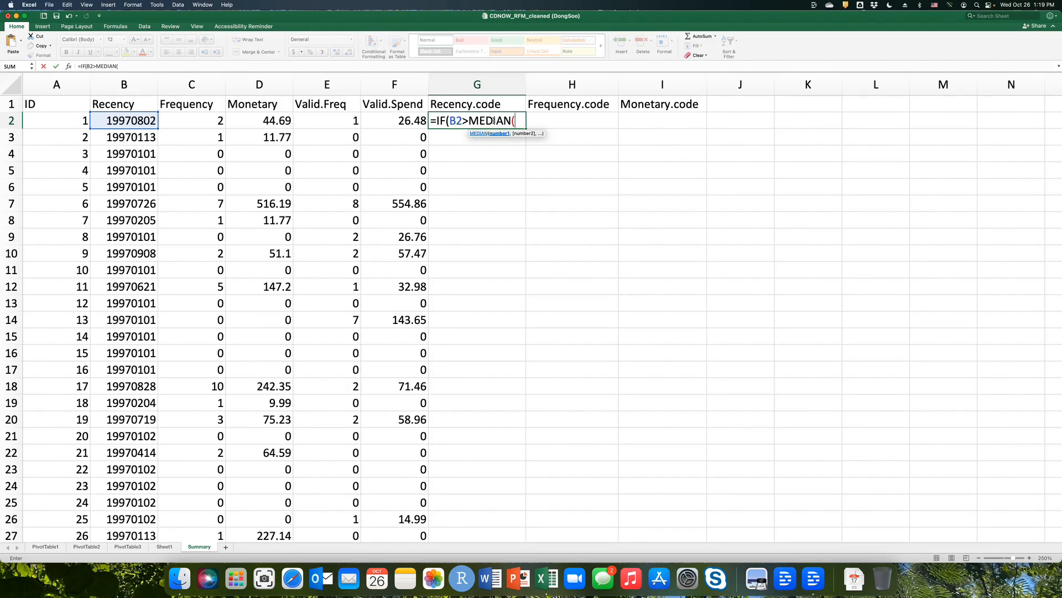
text($B$2)
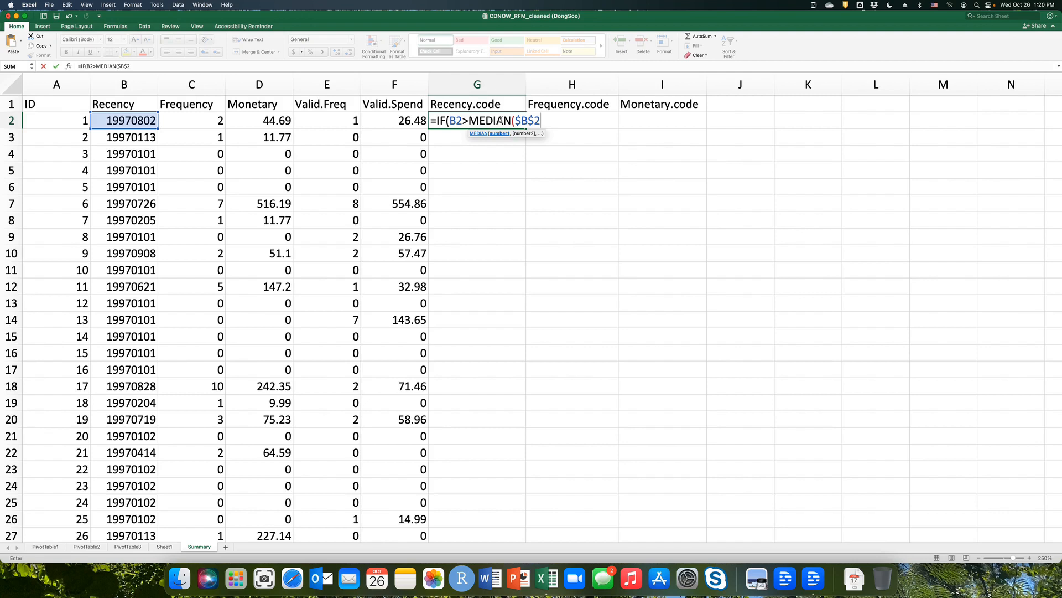
text(:)
text($B$2358)
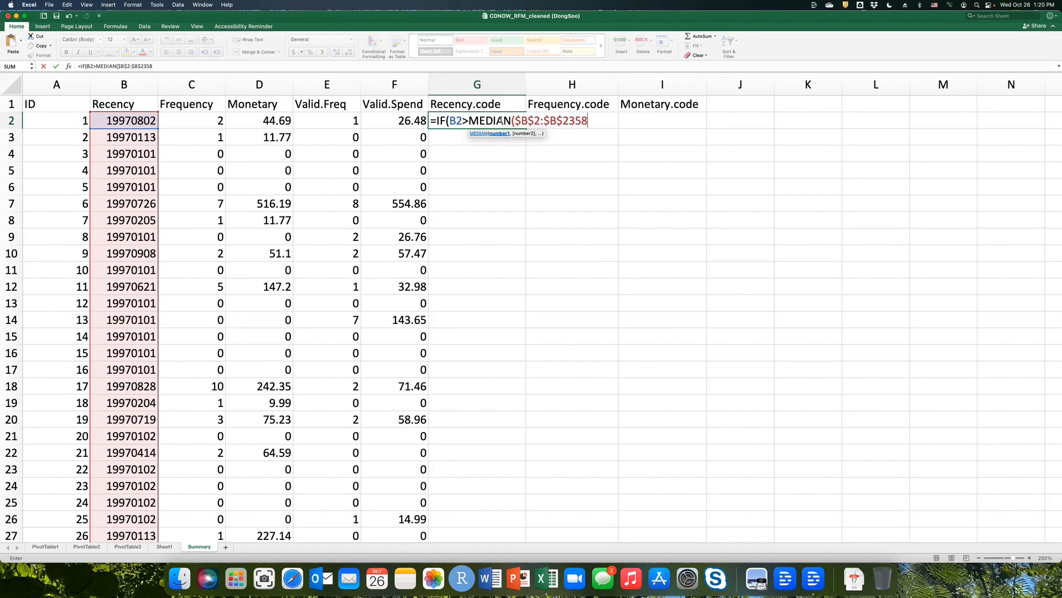
text())
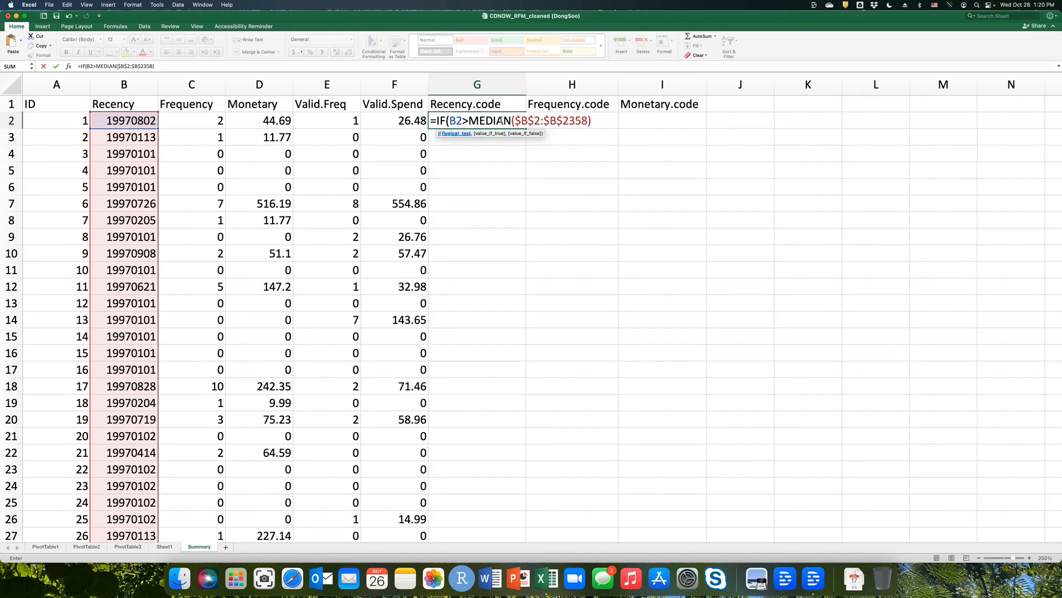
text(,1,2))
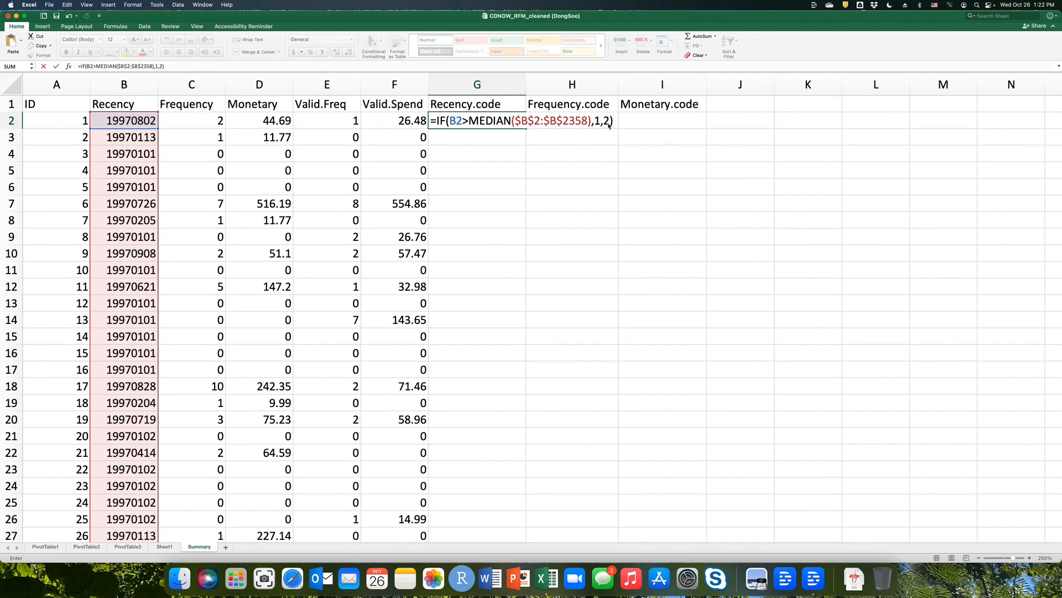
key(Return)
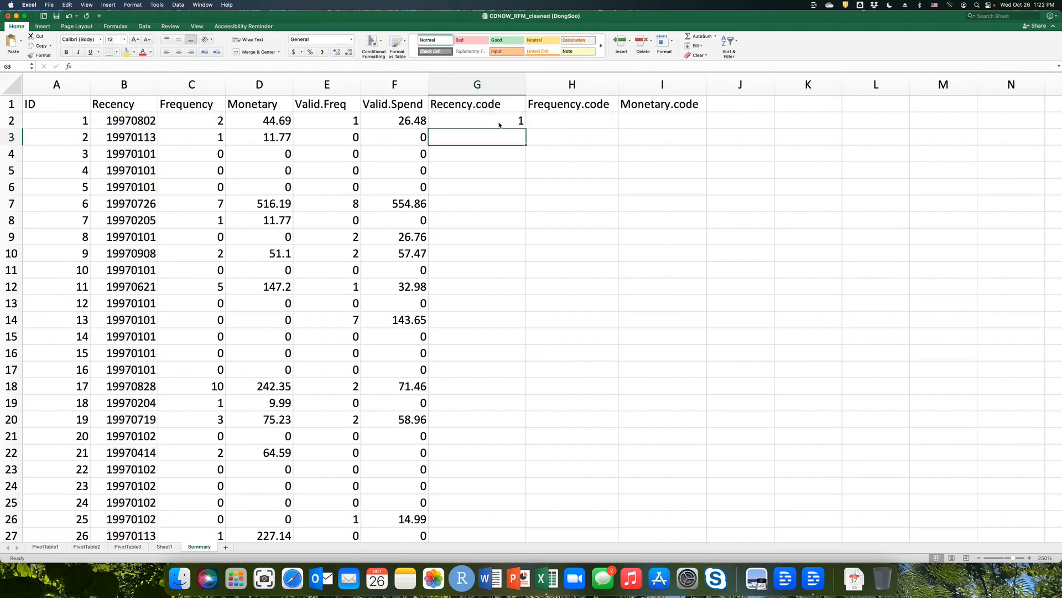
click(502, 122)
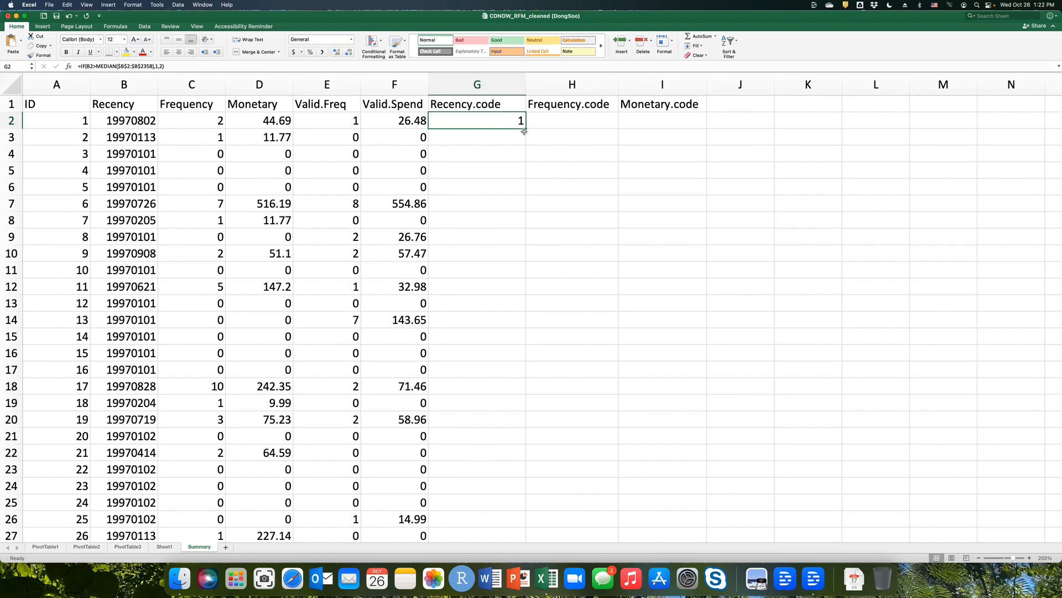
Step: Enter the frequency coding formula =IF(C2>MEDIAN($C$2:$C$2358),1,2) in H2
click(582, 123)
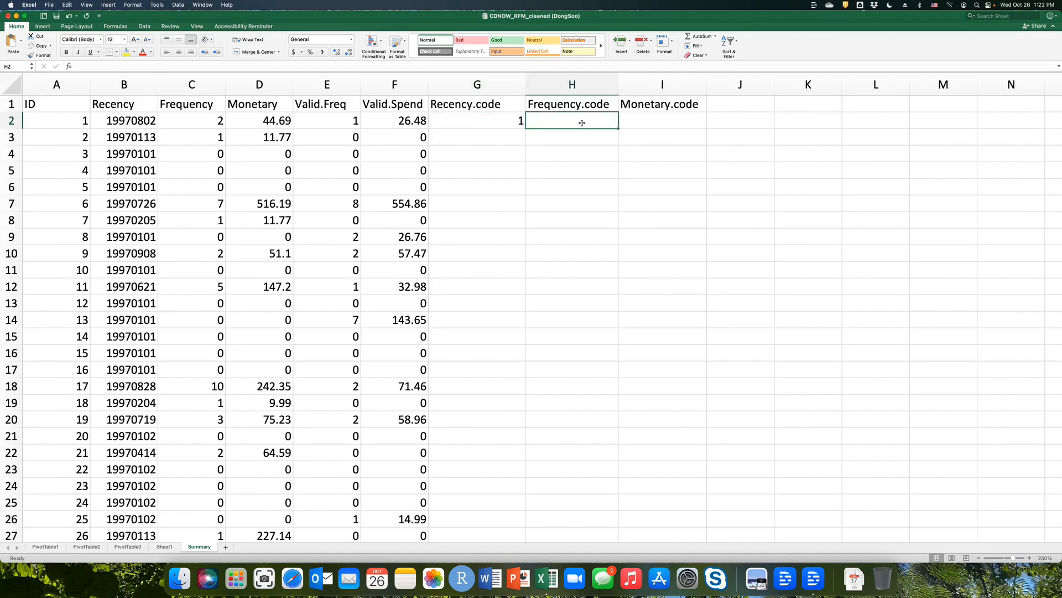
text(=)
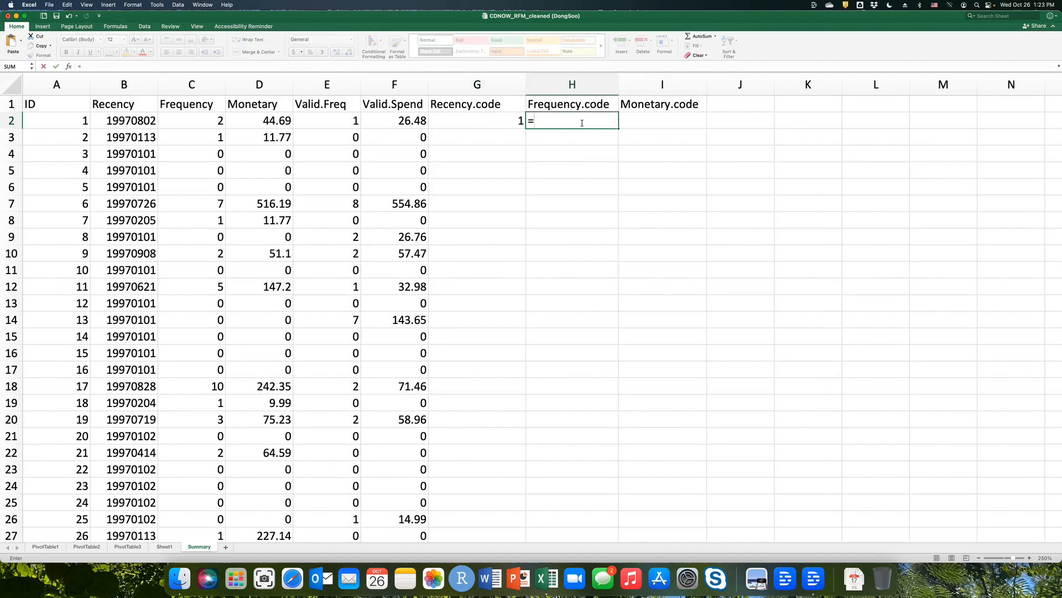
text(IF)
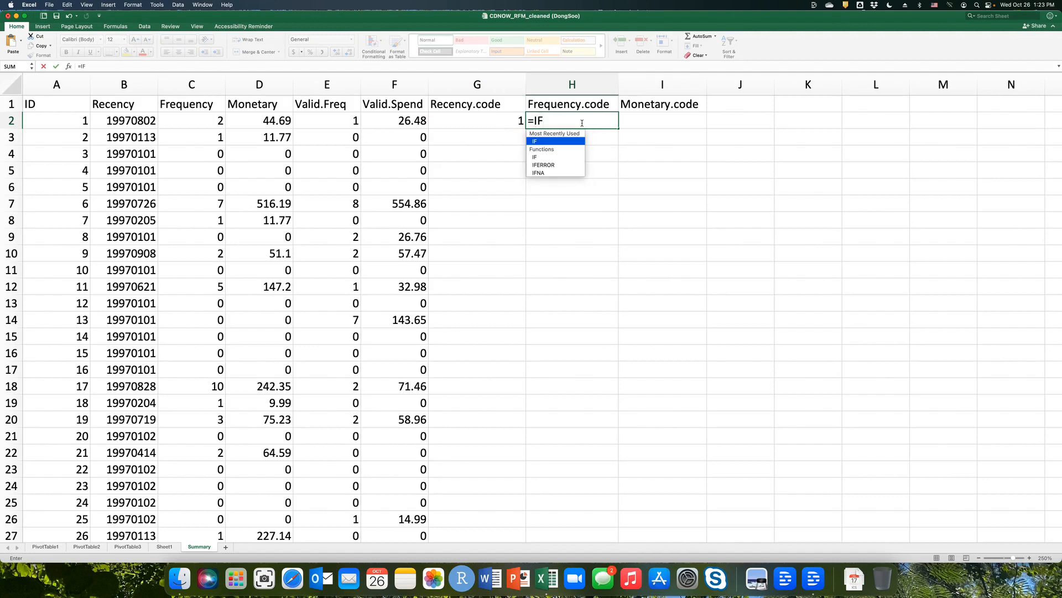
text(()
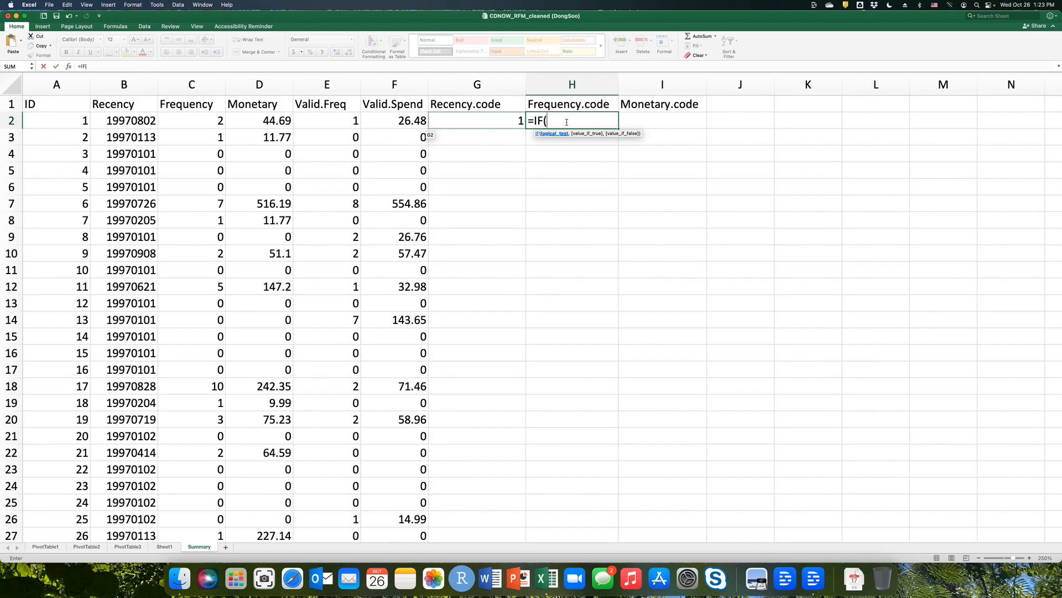
text(C2)
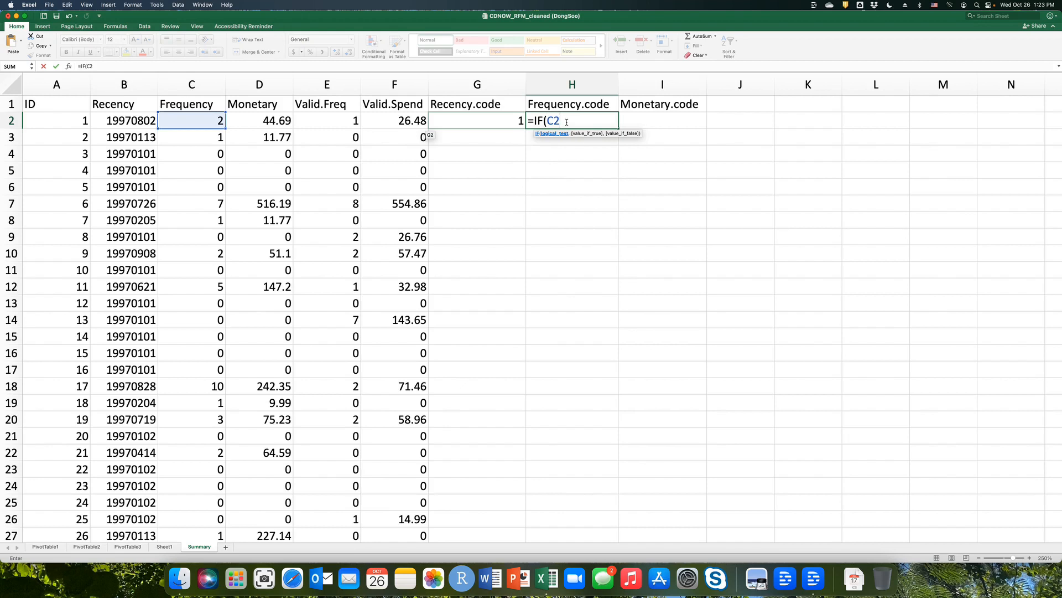
text(>MEDIAN)
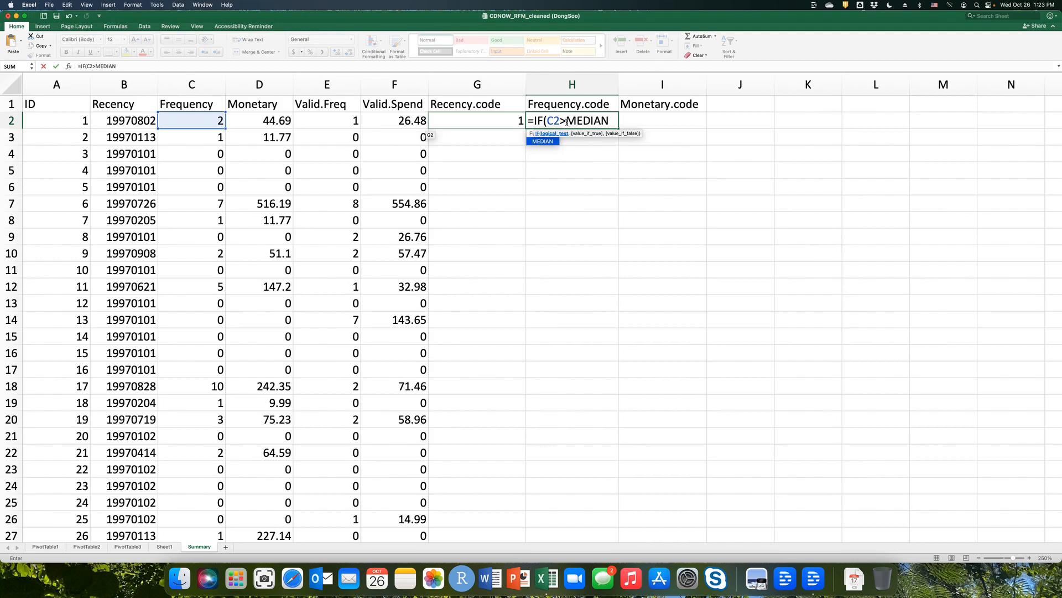
text(()
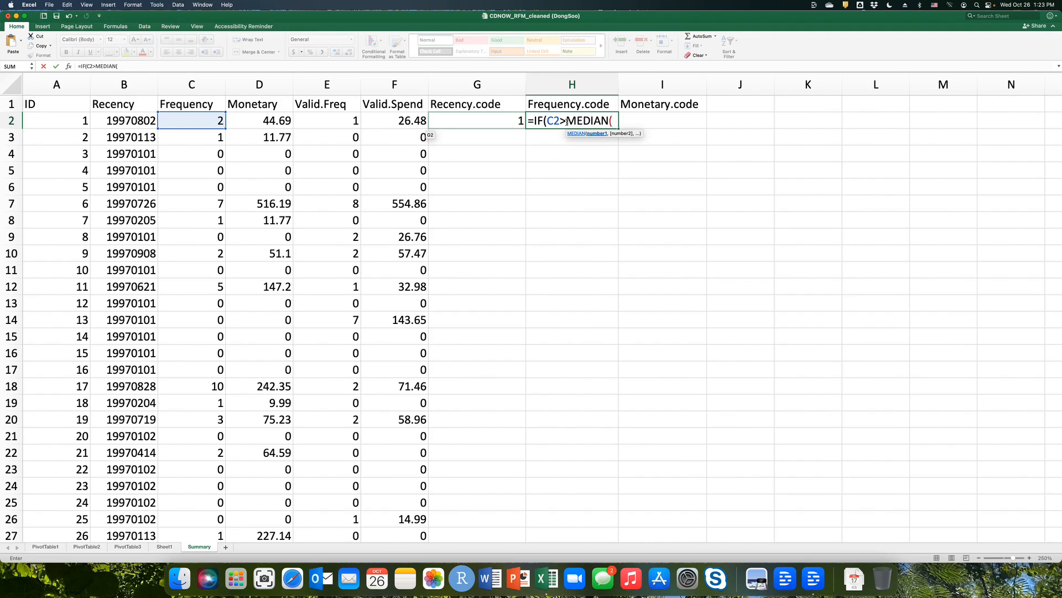
text($C$2:)
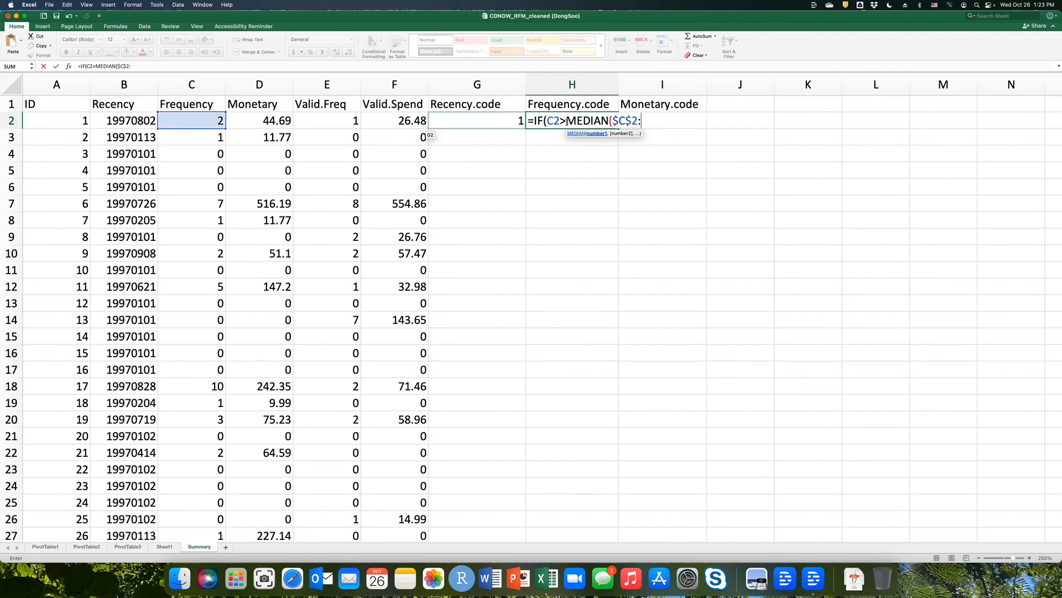
text($C$2358)
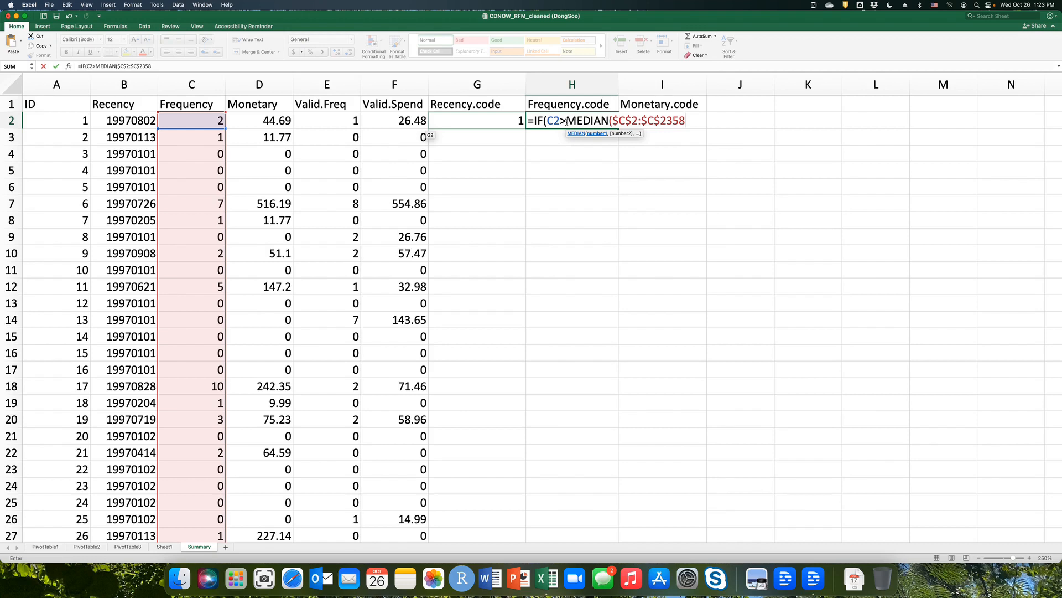
text())
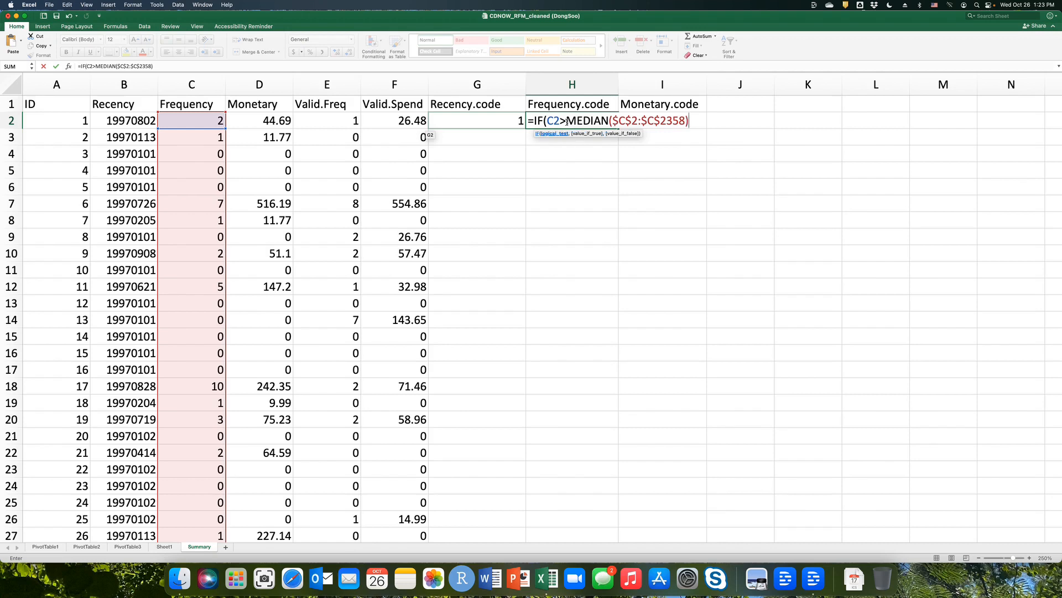
text(,1,2))
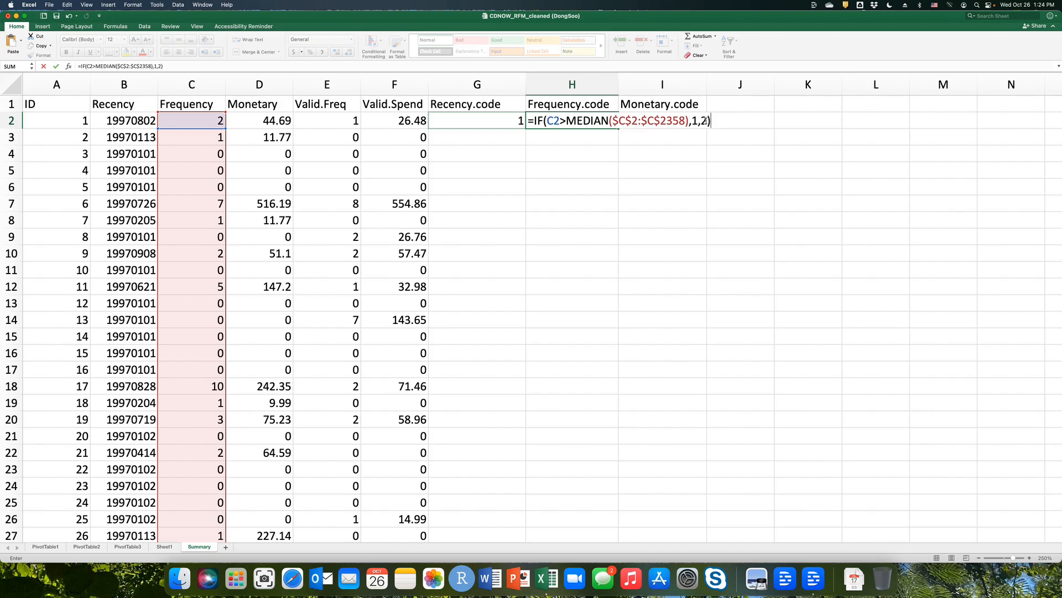
key(Return)
click(588, 117)
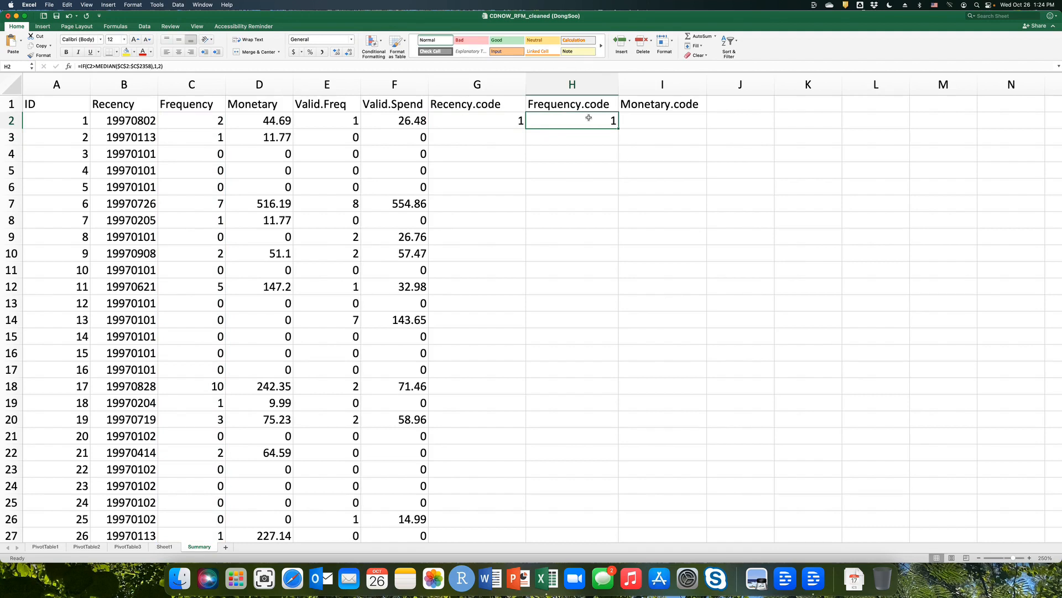
Step: Enter the monetary coding formula =IF(D2>MEDIAN($D$2:$D$2358),1,2) in I2
click(662, 118)
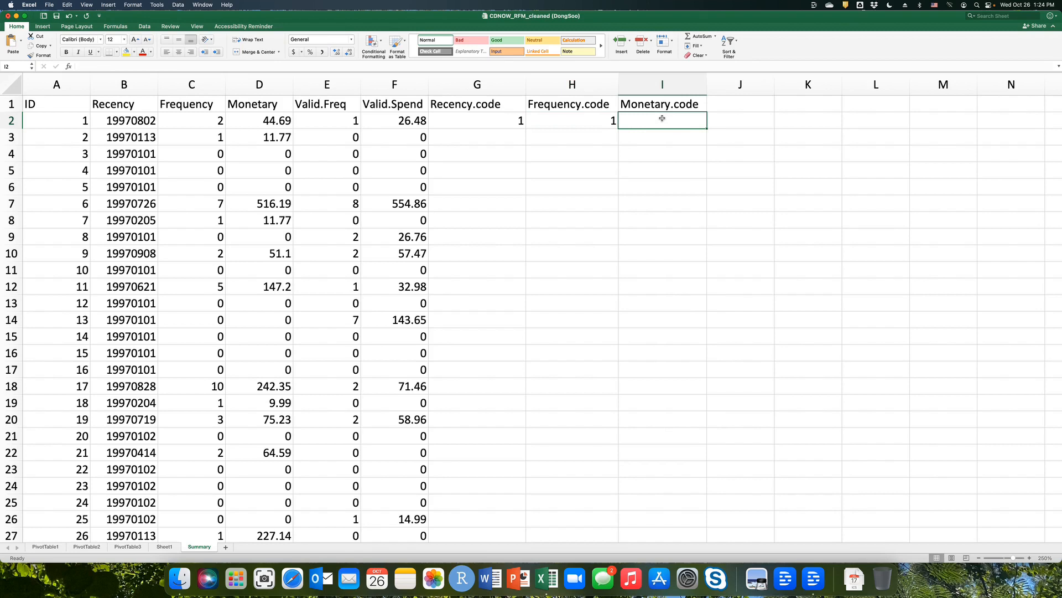
text(=)
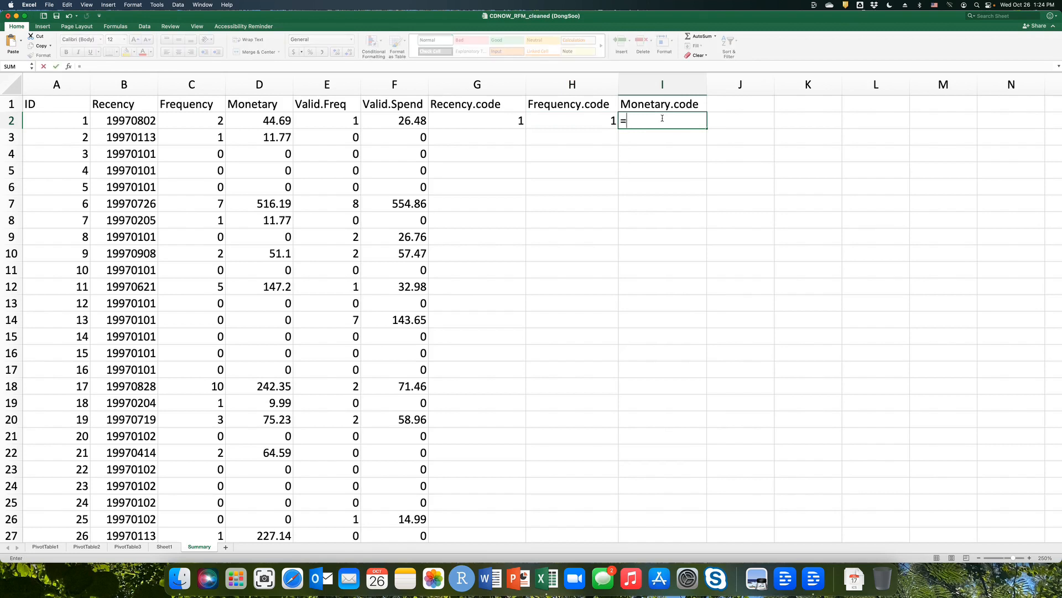
text(IF)
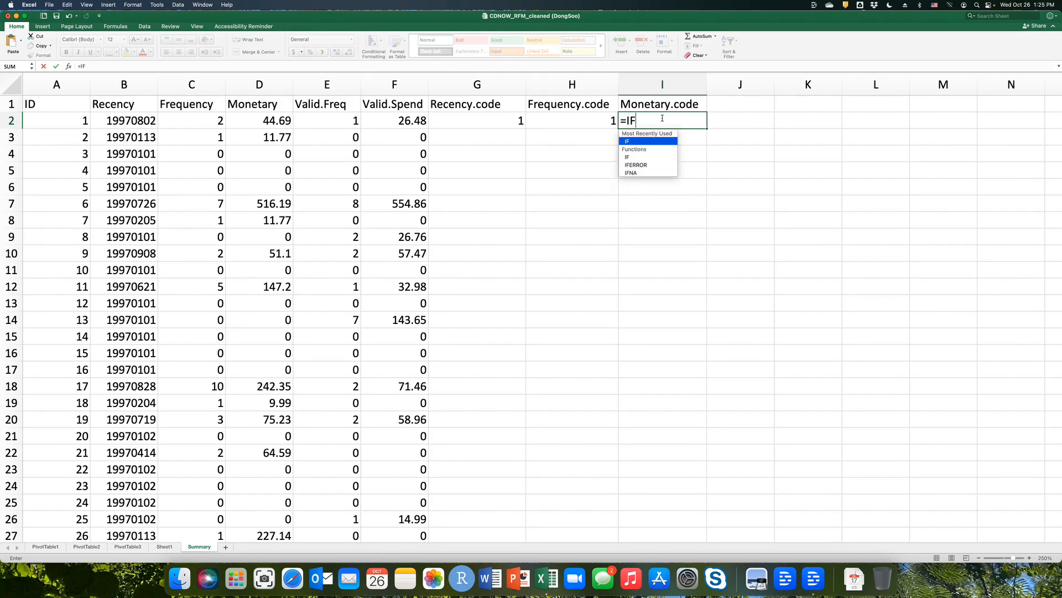
text(()
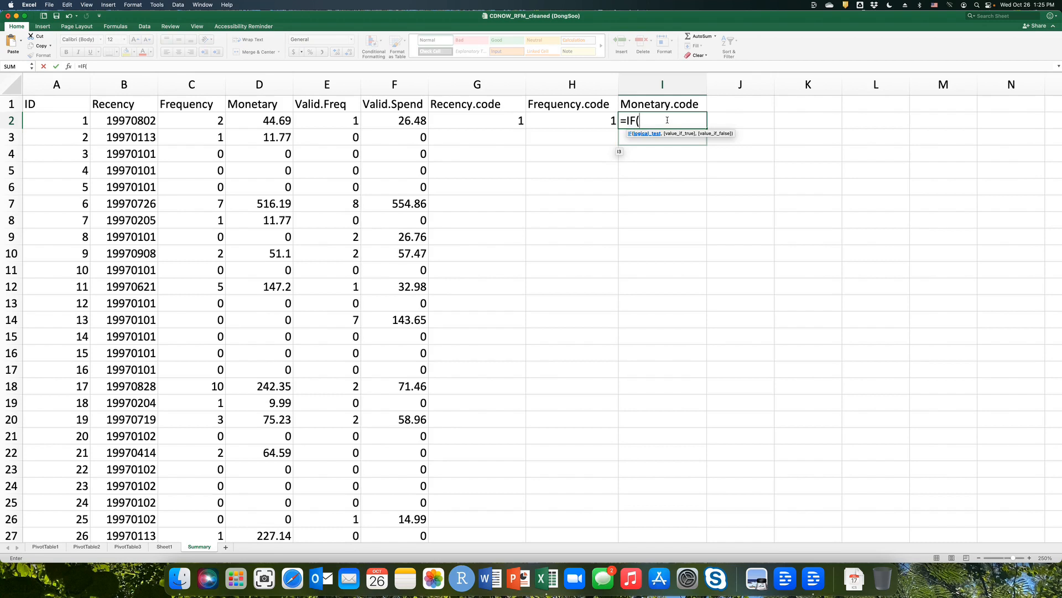
text(D2)
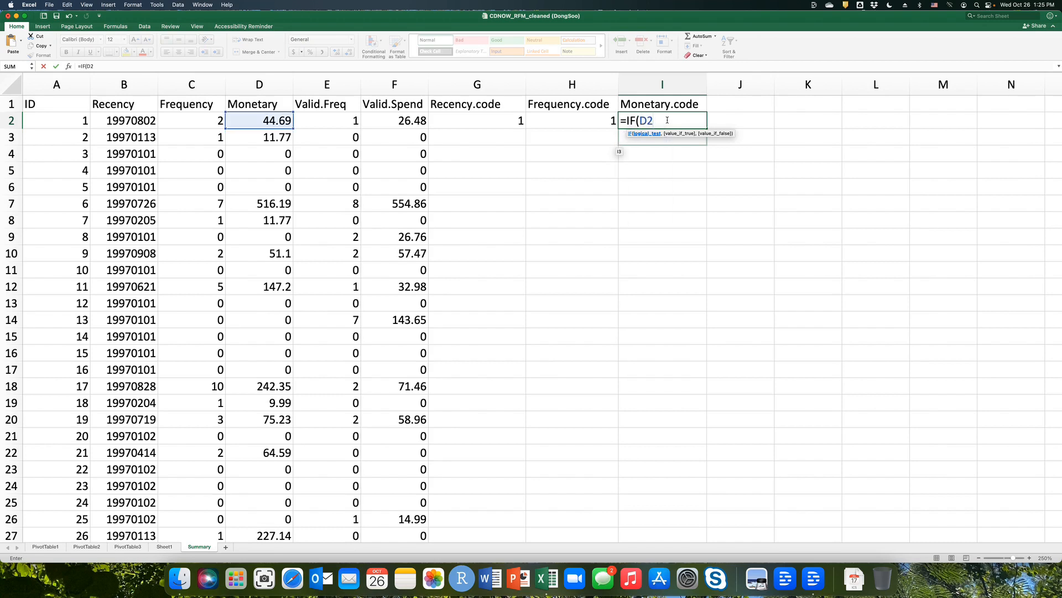
text(>MEDIAN)
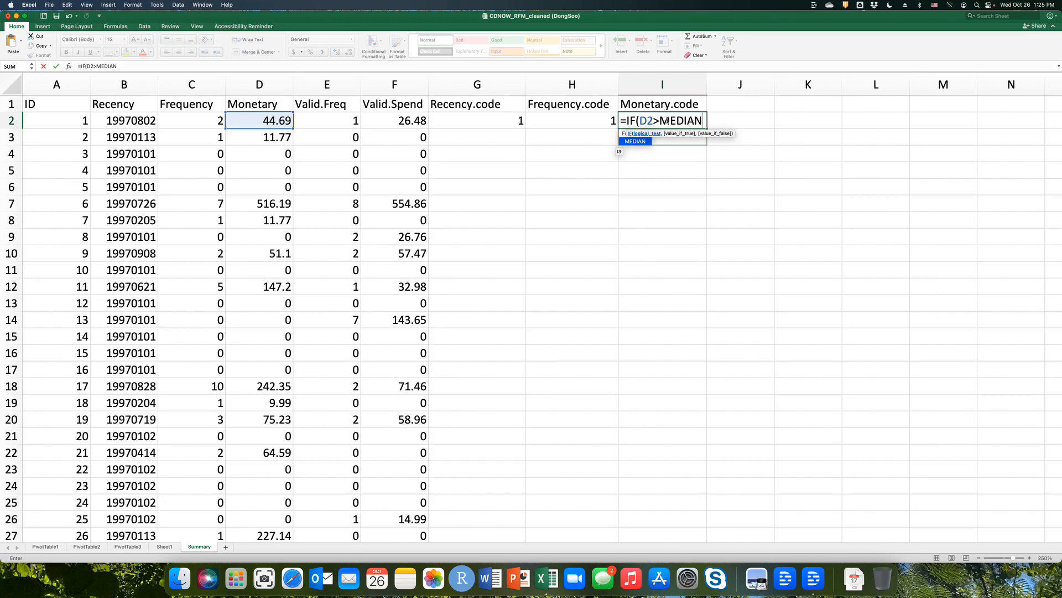
text(()
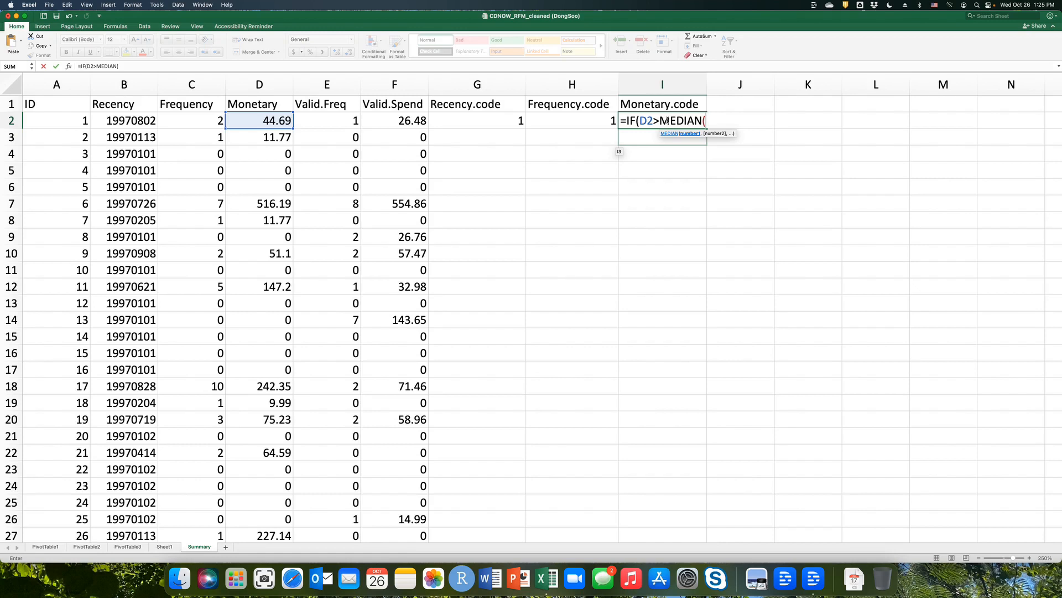
text($D$2:)
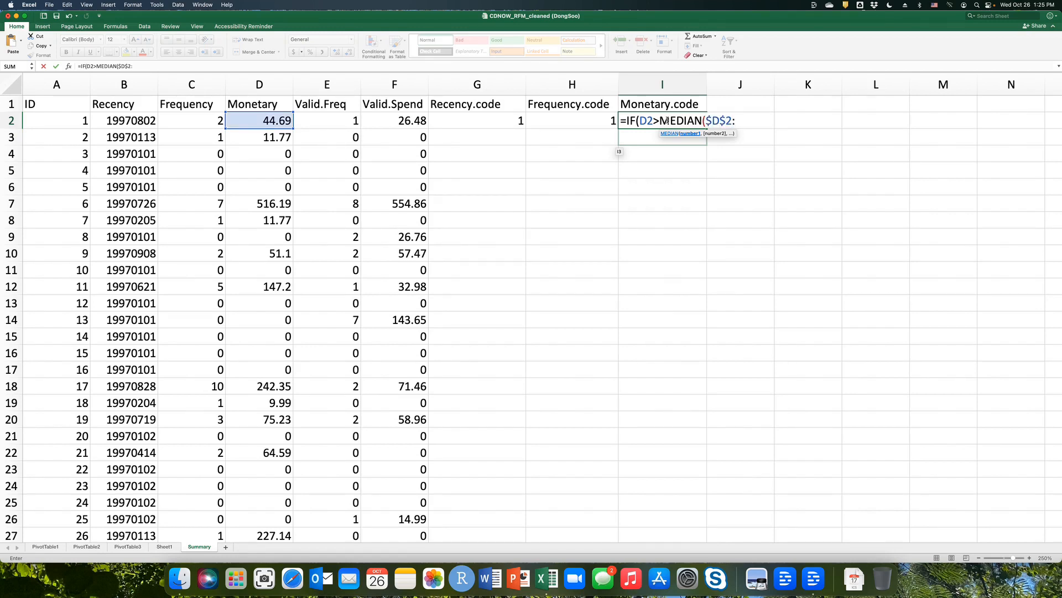
text($D)
text($23)
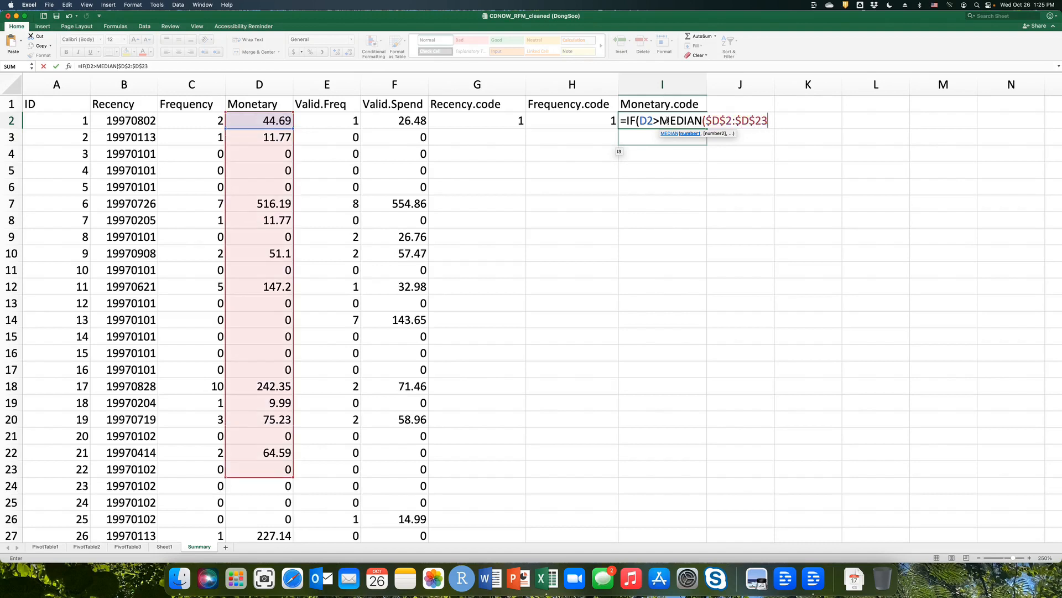
text(58)
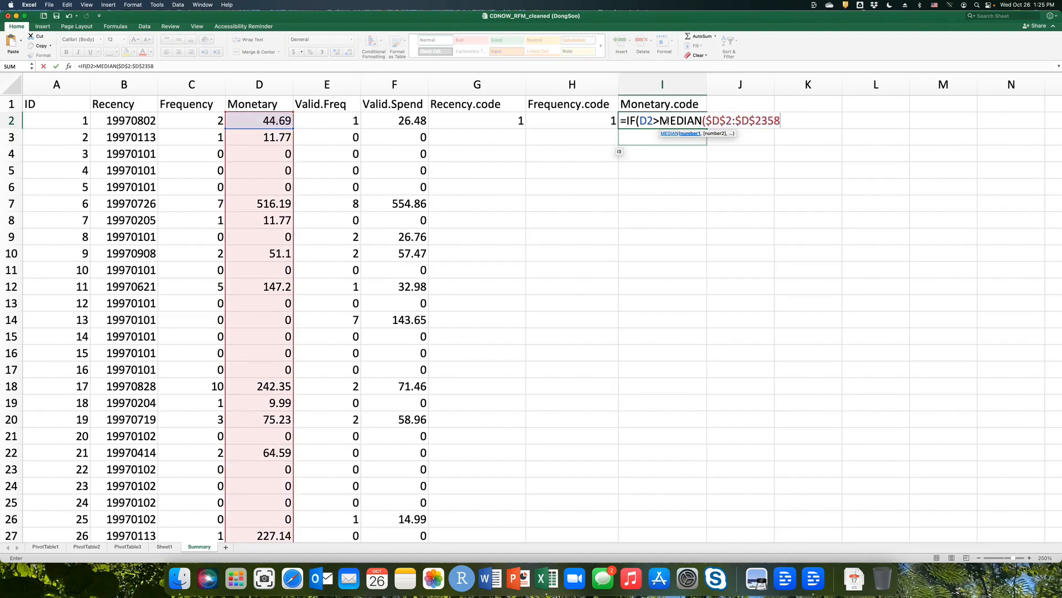
text())
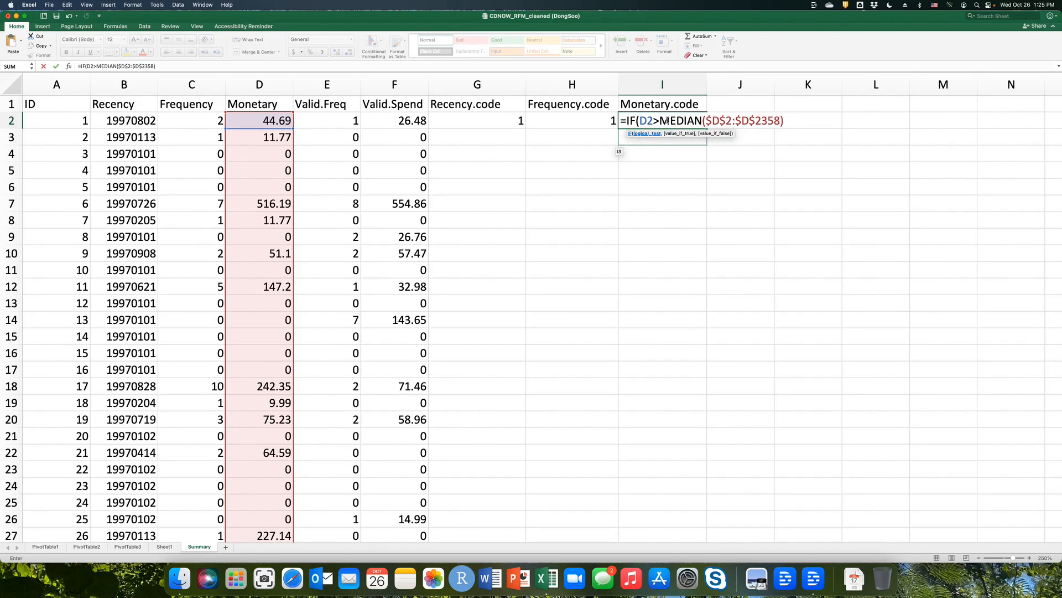
text(,1,2))
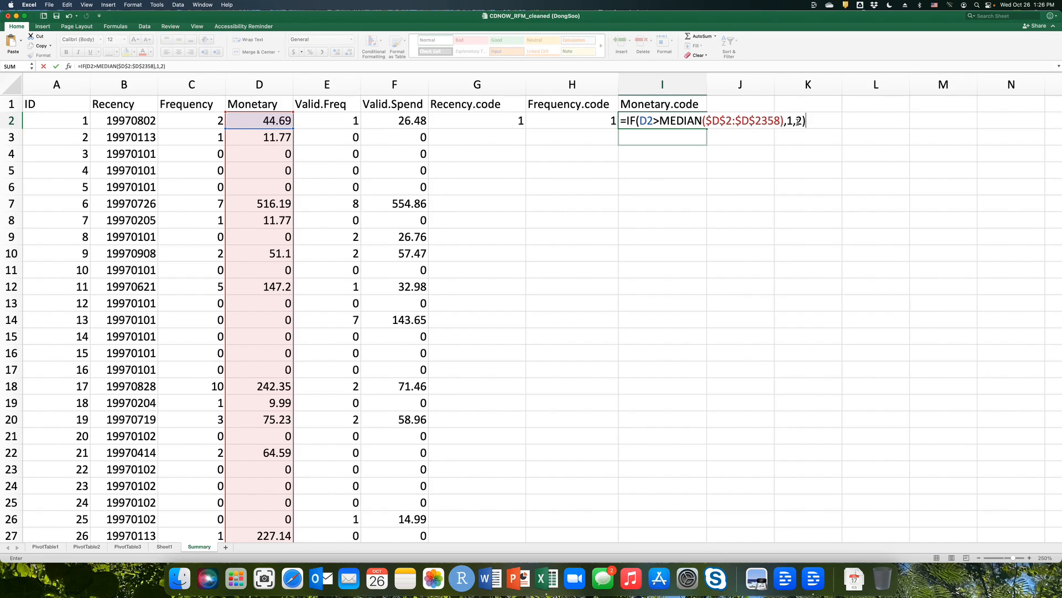
key(Return)
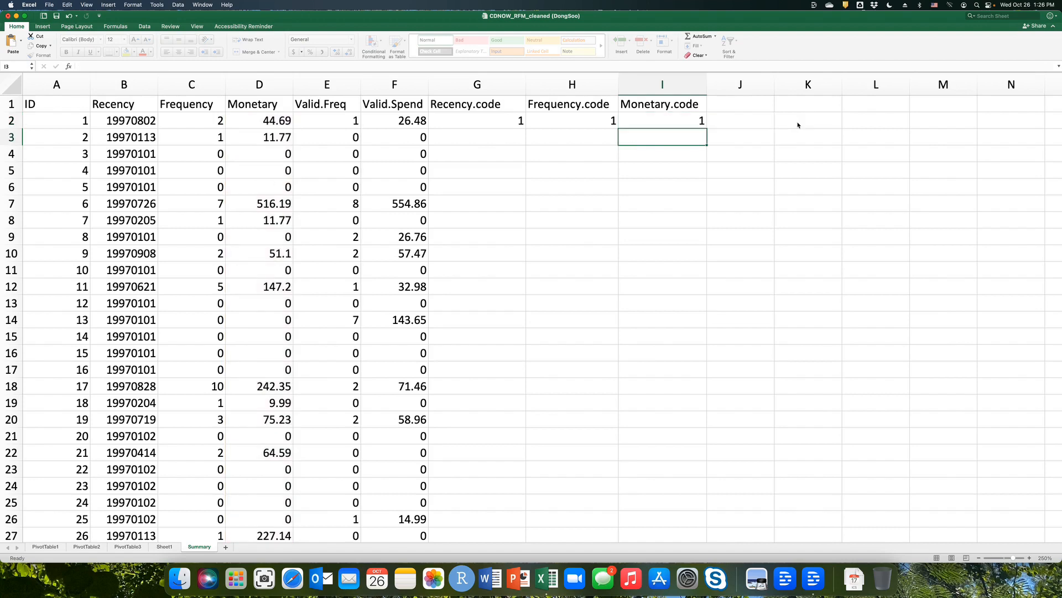
Step: Fill the three coding formulas in G2:I2 down through the last customer row, 2358
click(664, 122)
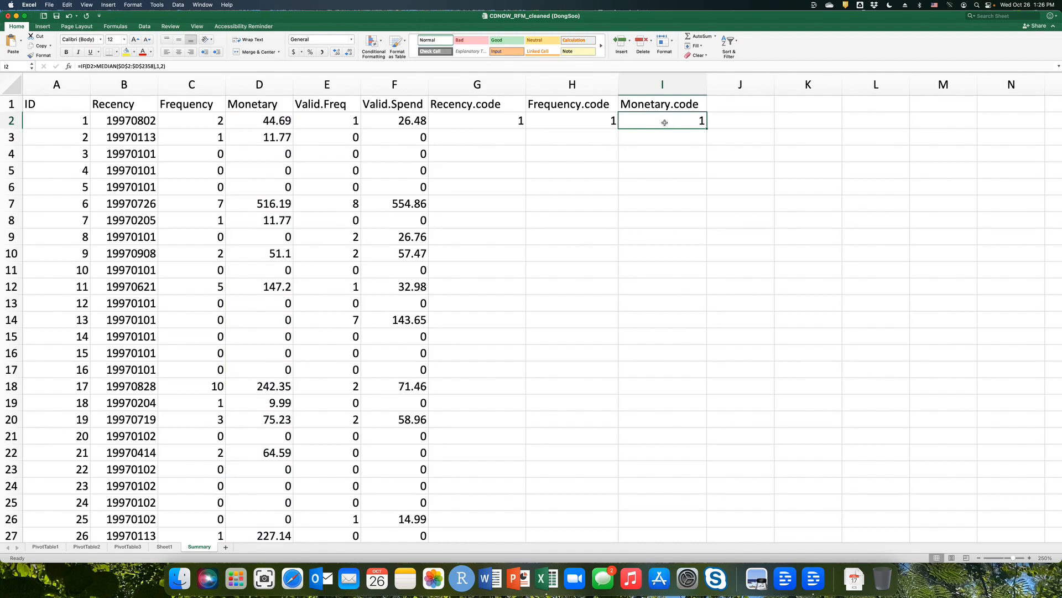
drag(665, 122, 473, 128)
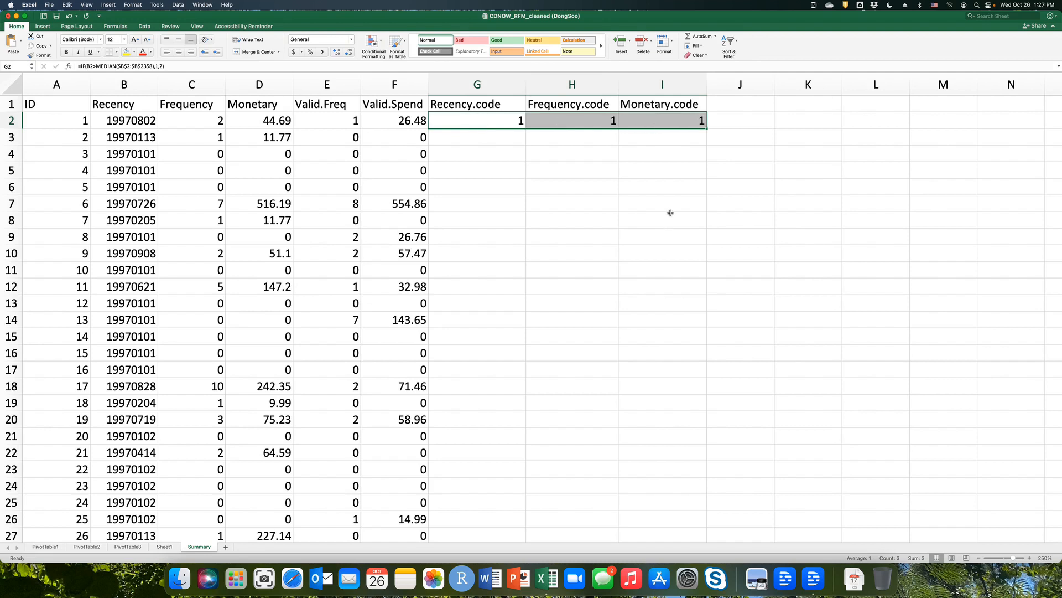
click(498, 136)
click(501, 121)
drag(503, 121, 636, 120)
double_click(707, 129)
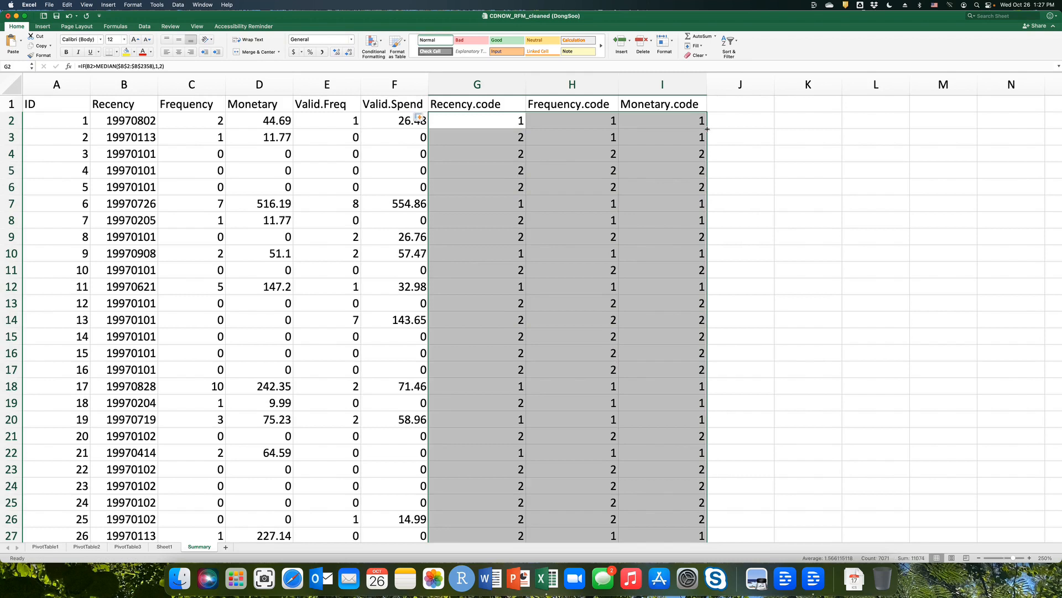
Step: Check the filled recency, frequency and monetary code formulas in row 3 and in the last customer row, 2358
click(503, 165)
click(506, 139)
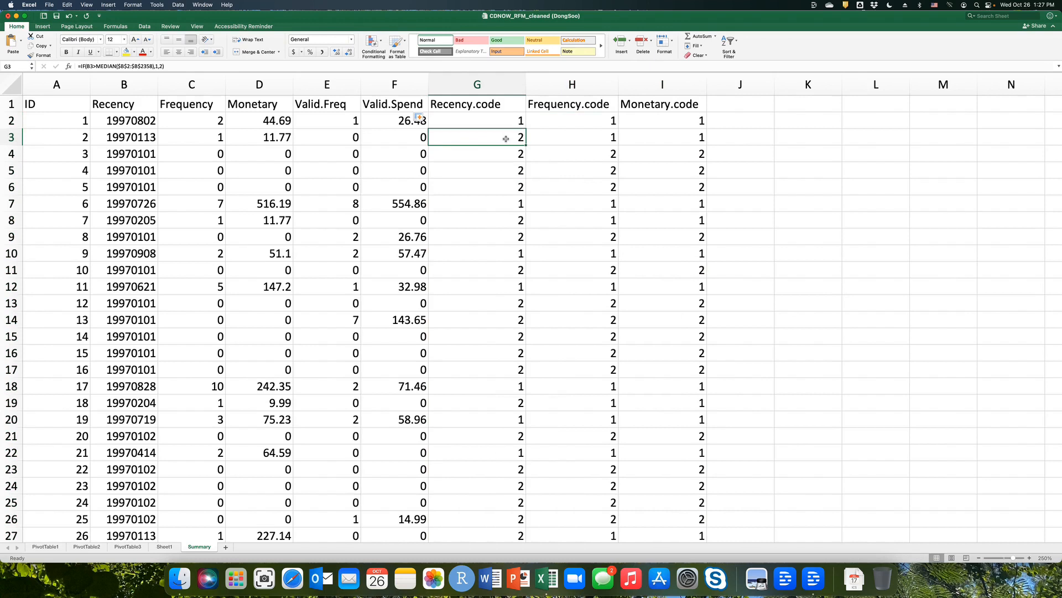
click(560, 133)
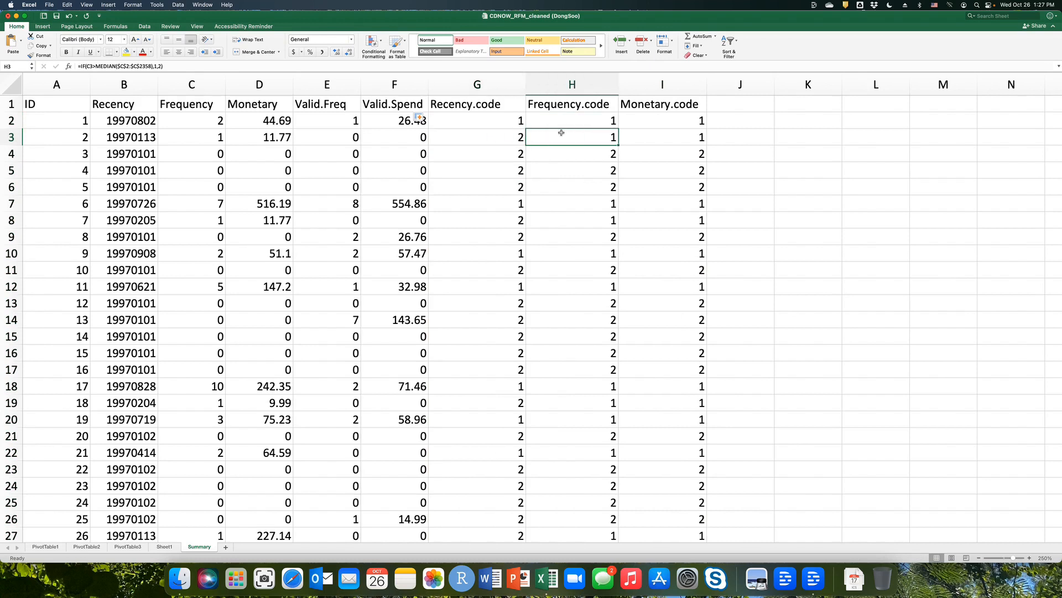
click(656, 142)
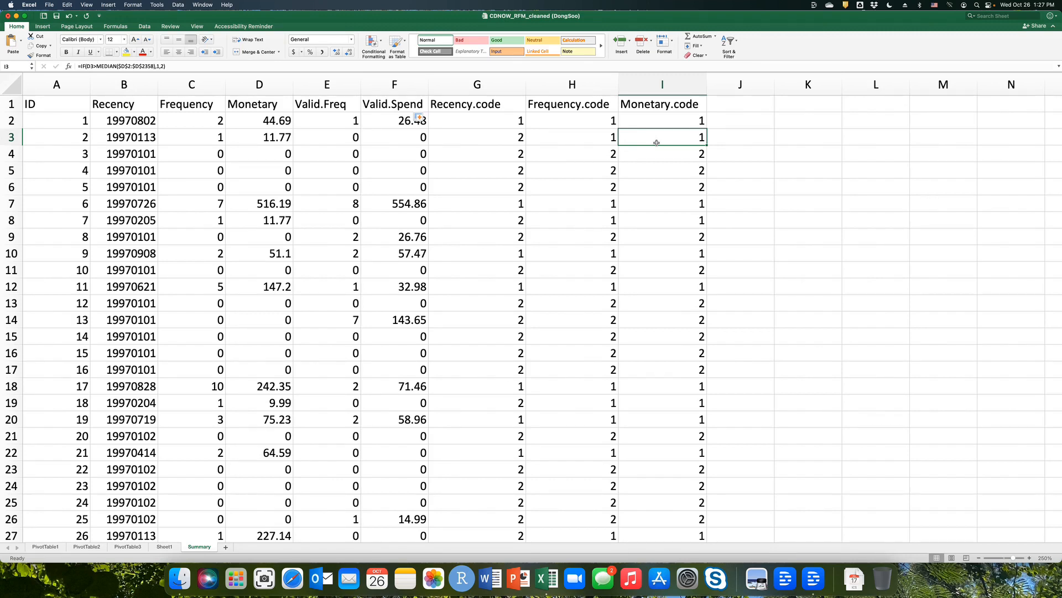
key(ctrl+Down)
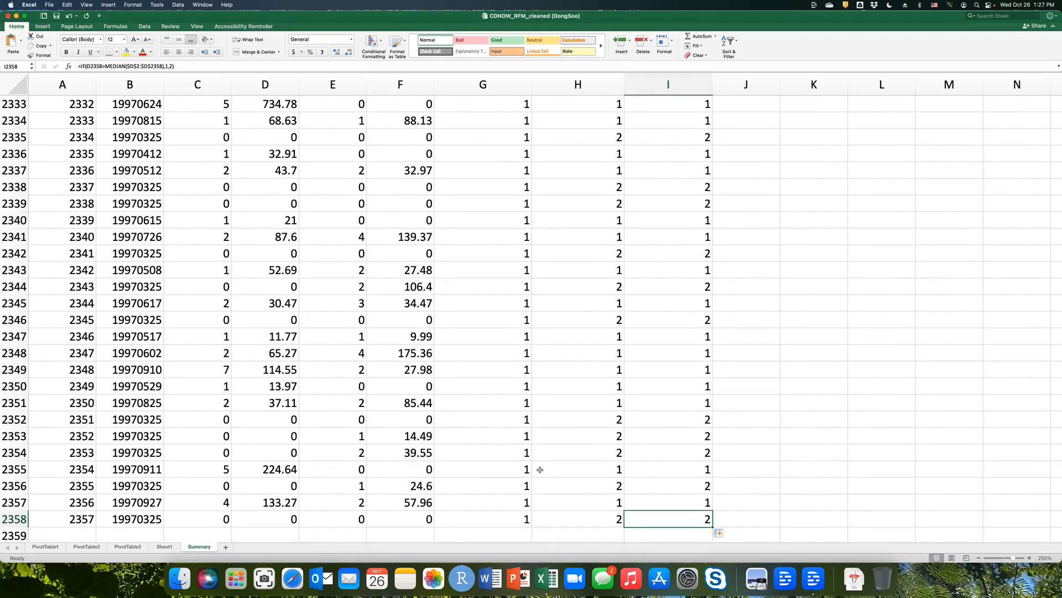
click(469, 521)
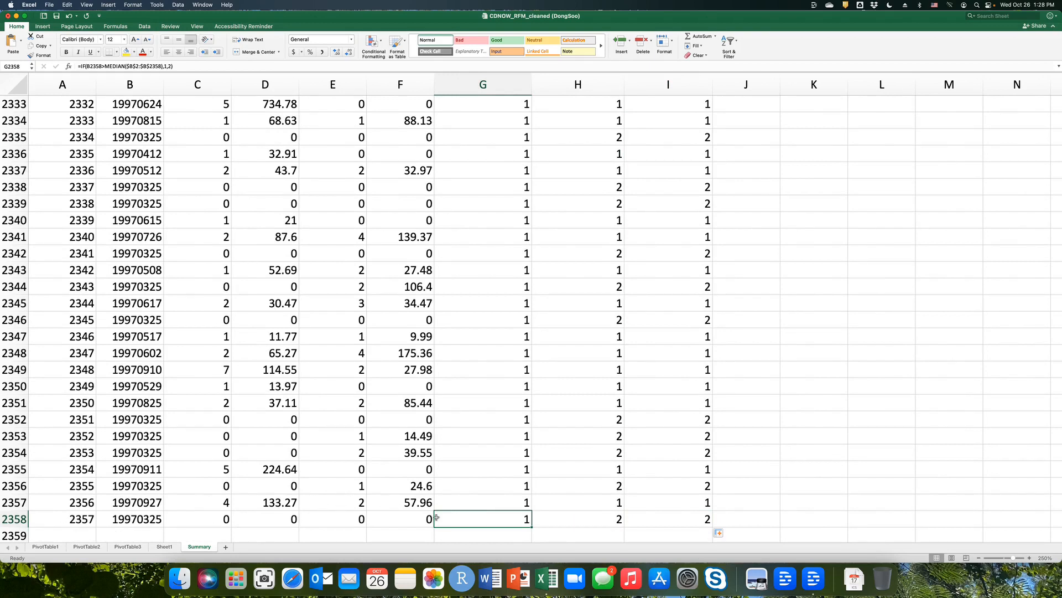
click(576, 518)
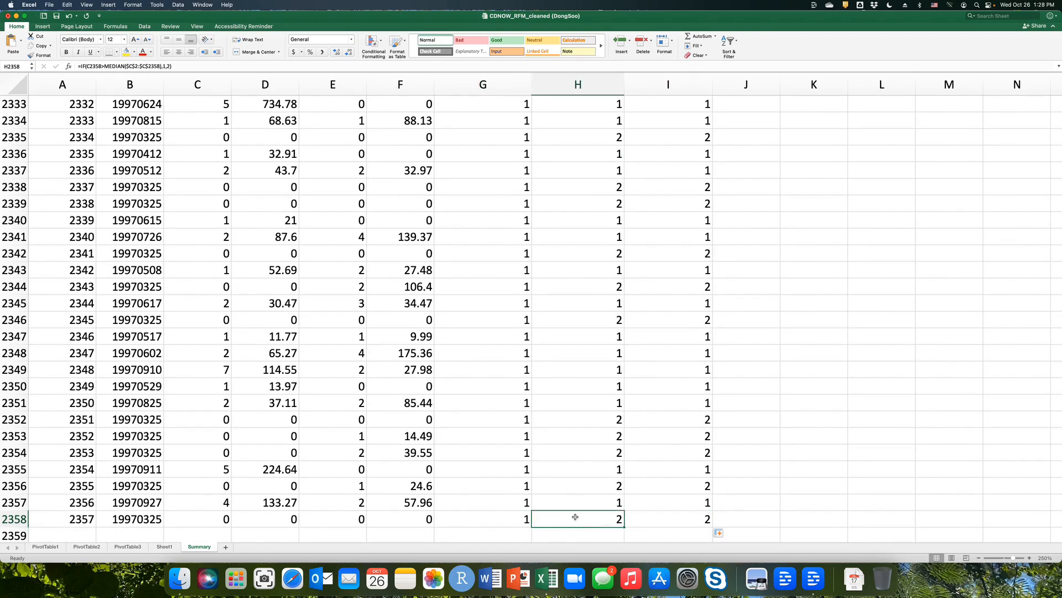
click(679, 521)
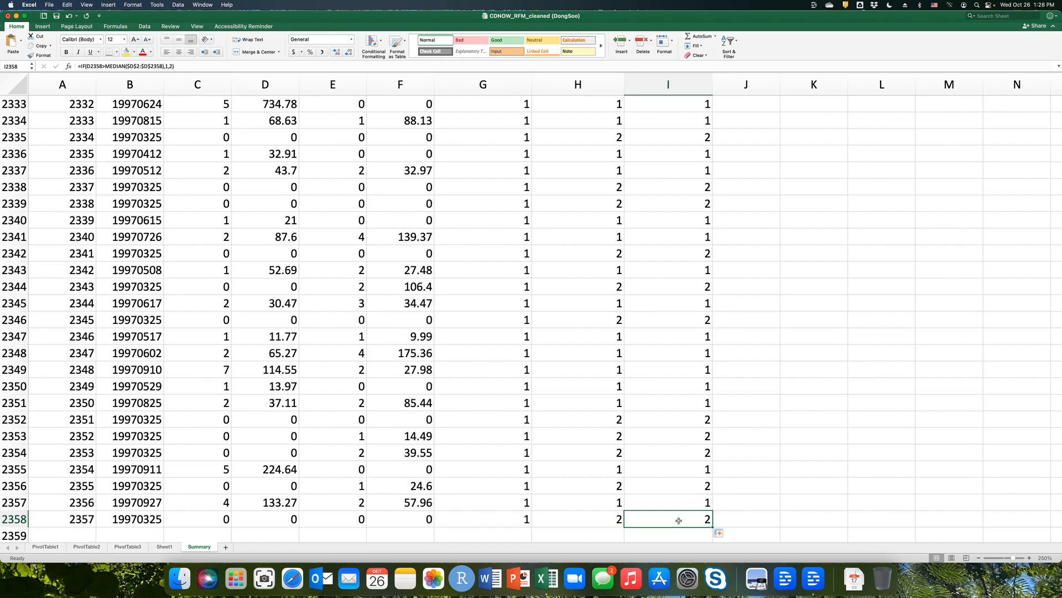
click(512, 519)
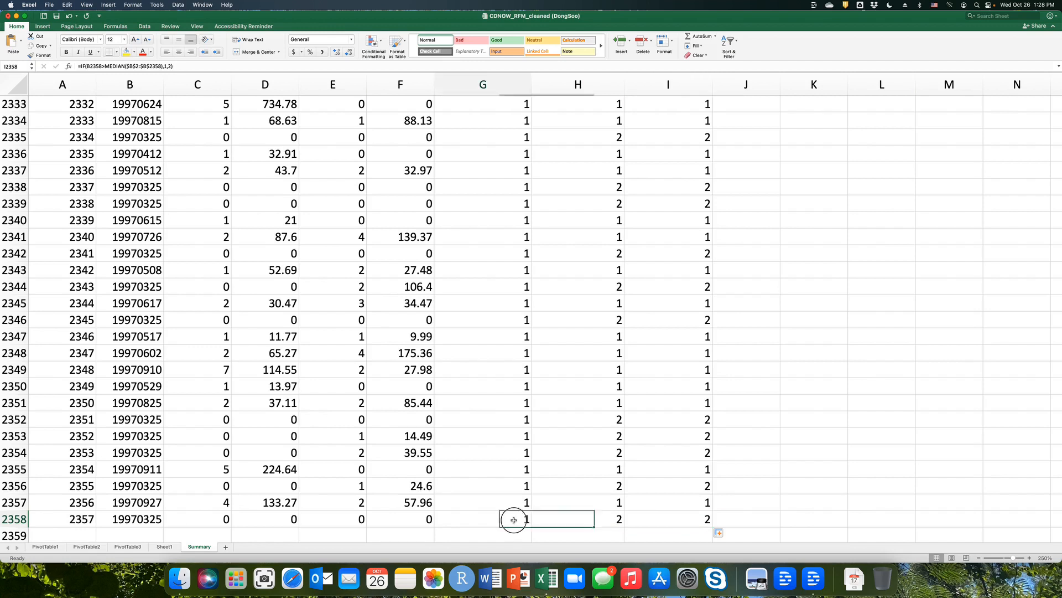
click(587, 518)
click(661, 517)
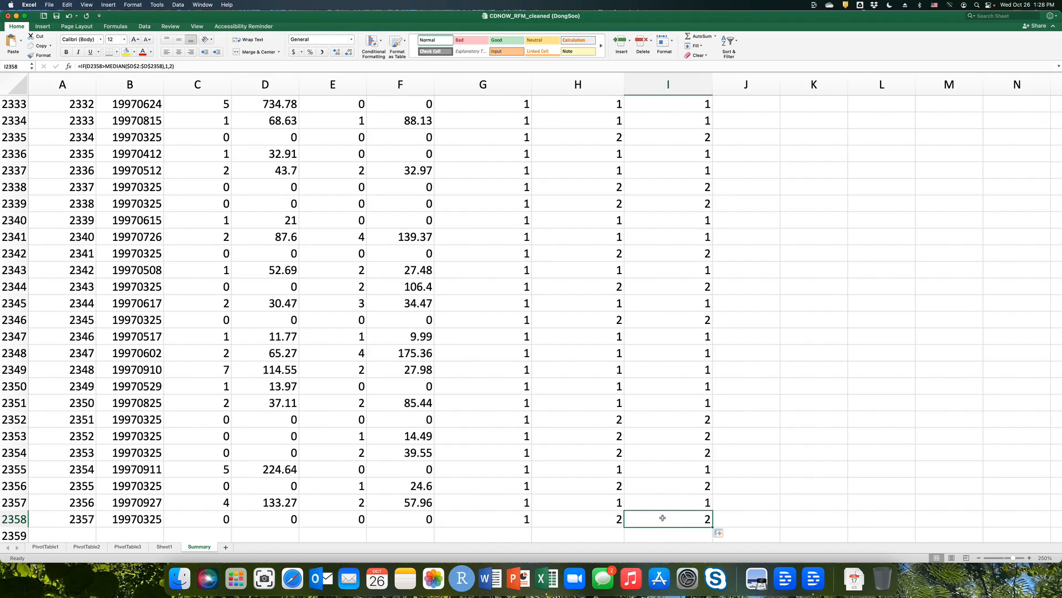
Step: Examine the first customer's Valid.Freq and Valid.Spend values in E2:F2 and the three RFM codes in G2:I2
key(super+Up)
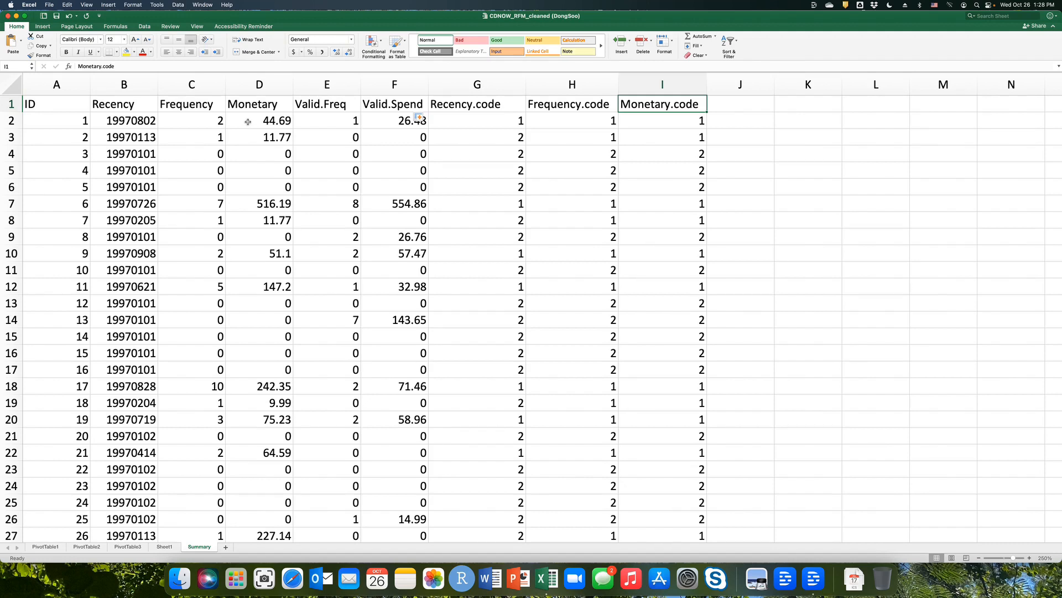
click(332, 118)
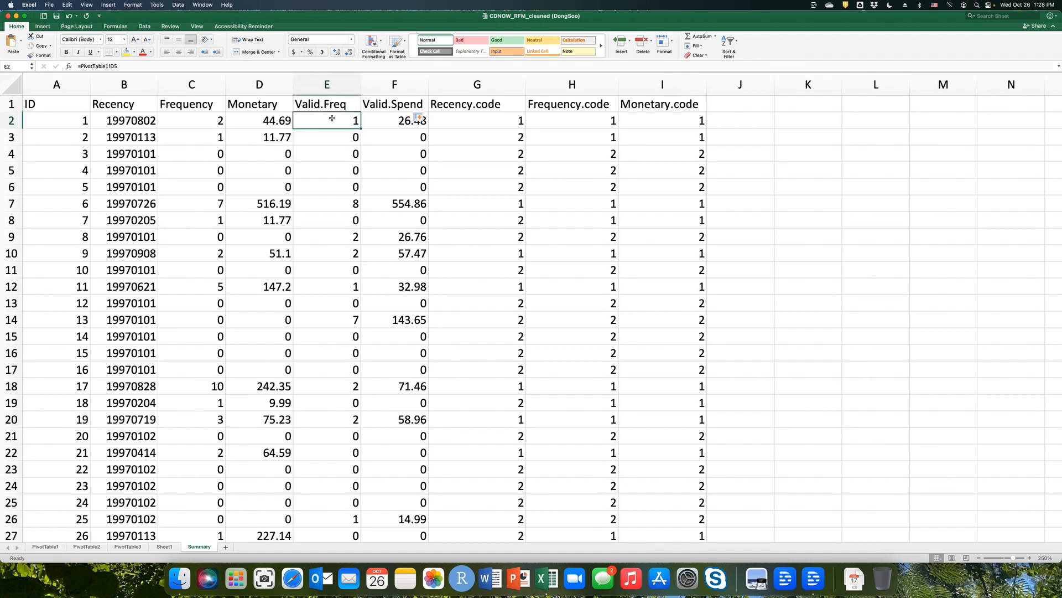
click(394, 121)
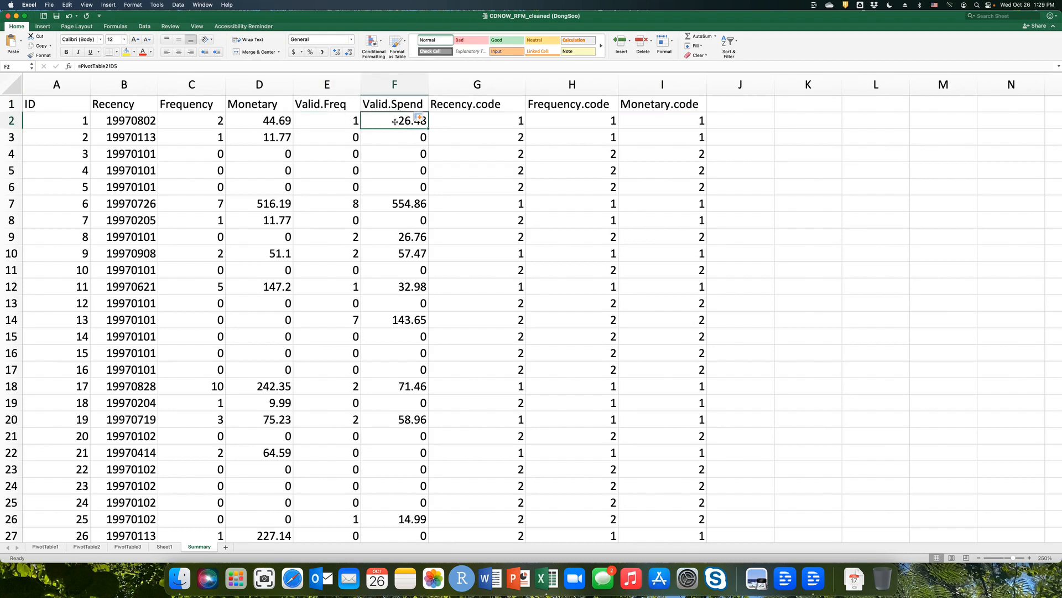
click(330, 120)
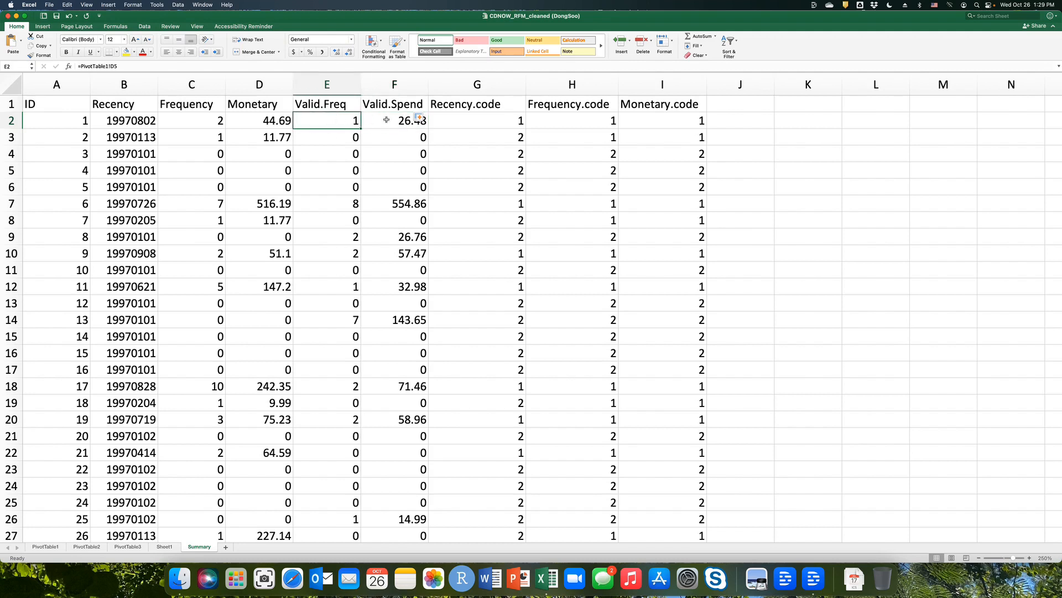
click(398, 120)
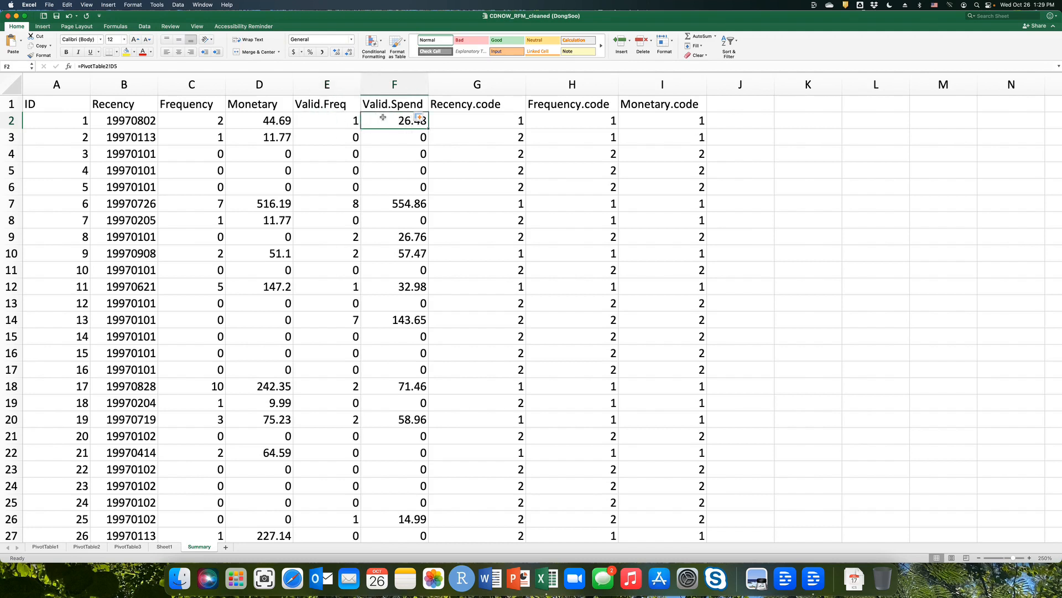
click(494, 121)
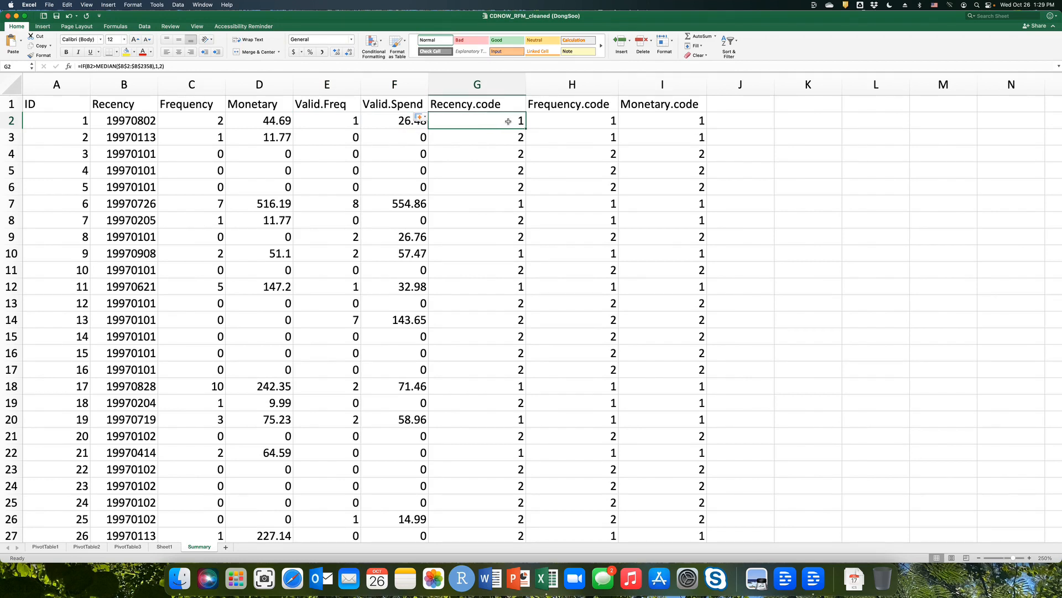
click(597, 119)
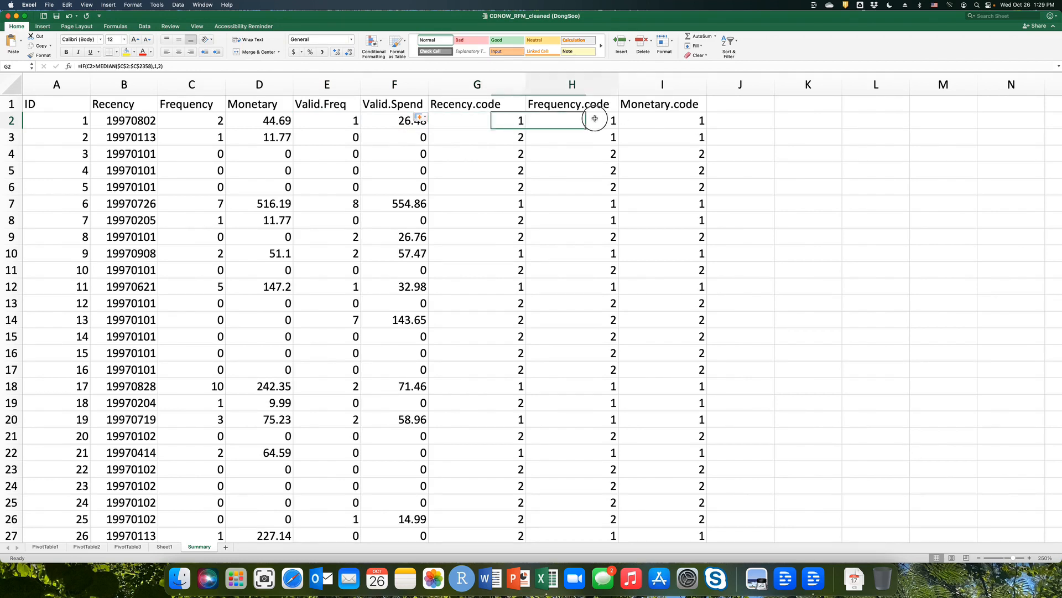
click(662, 119)
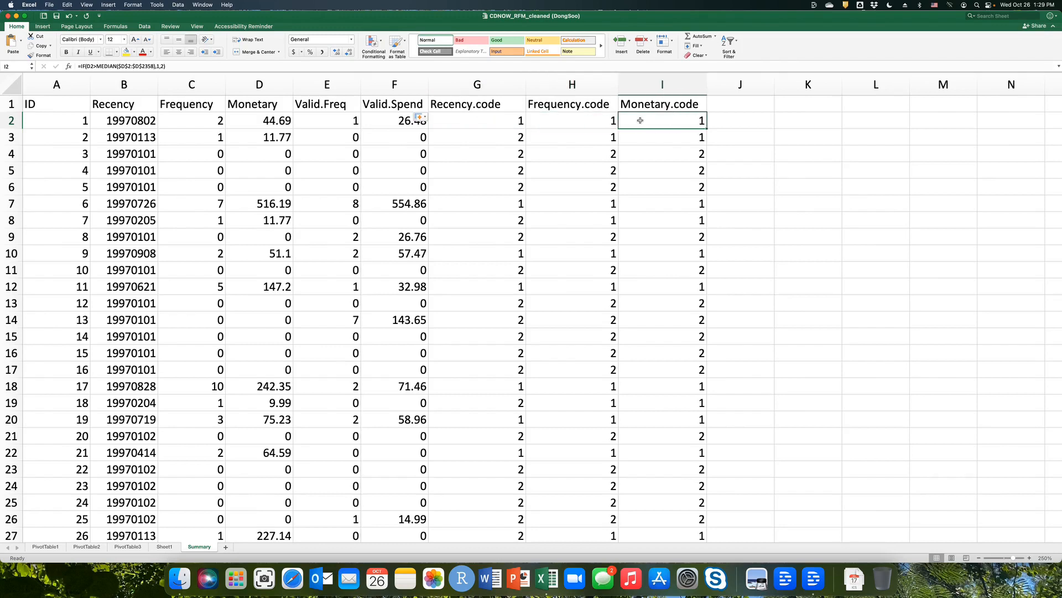
click(506, 123)
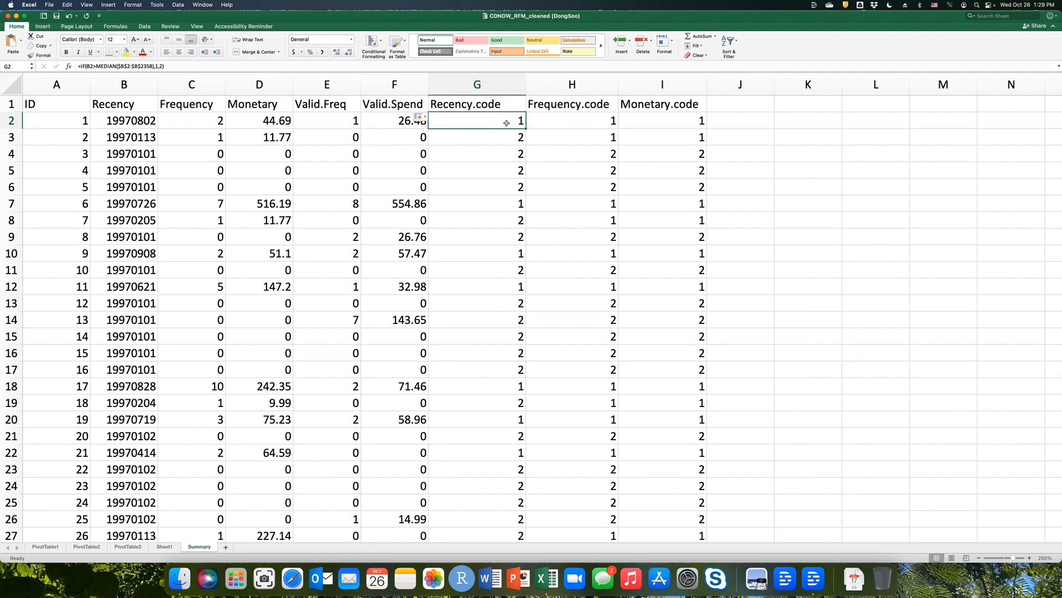
click(569, 121)
click(669, 124)
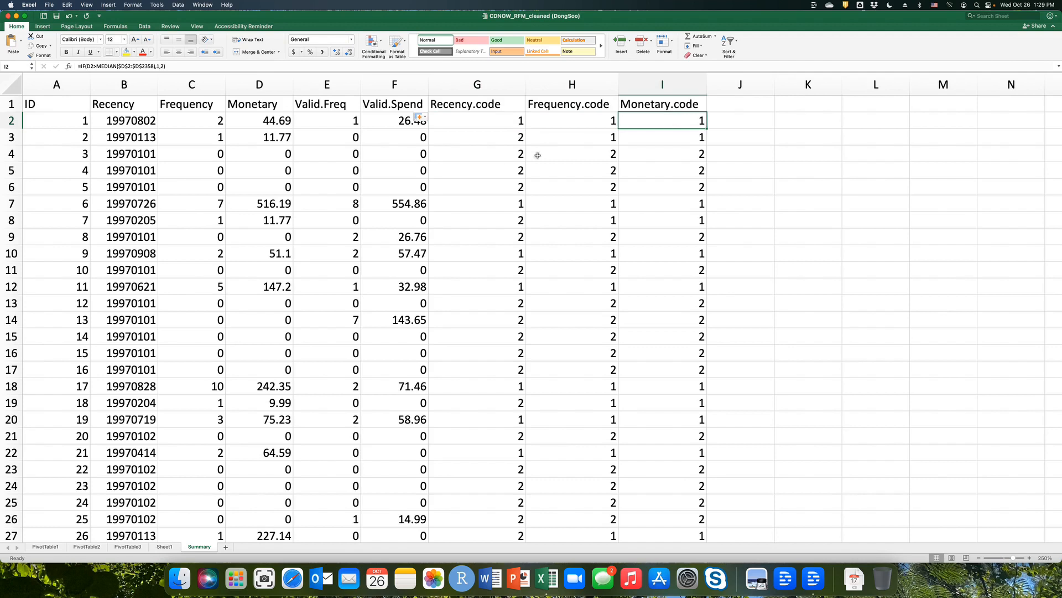
Step: Review the formulas behind the first customer's Valid.Freq, Valid.Spend, Frequency.code and Recency.code cells in row 2
click(341, 122)
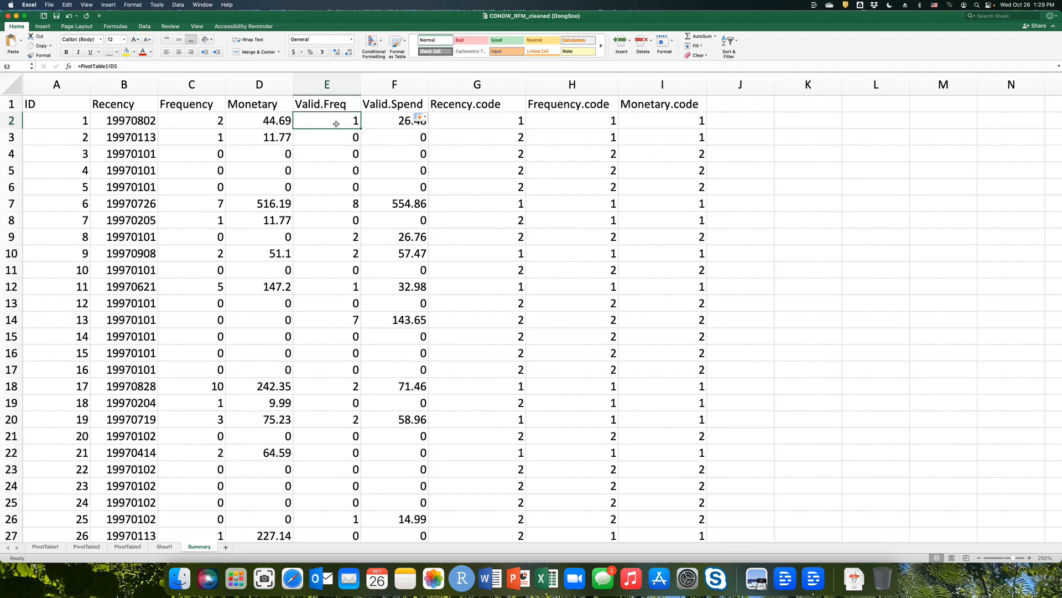
click(385, 120)
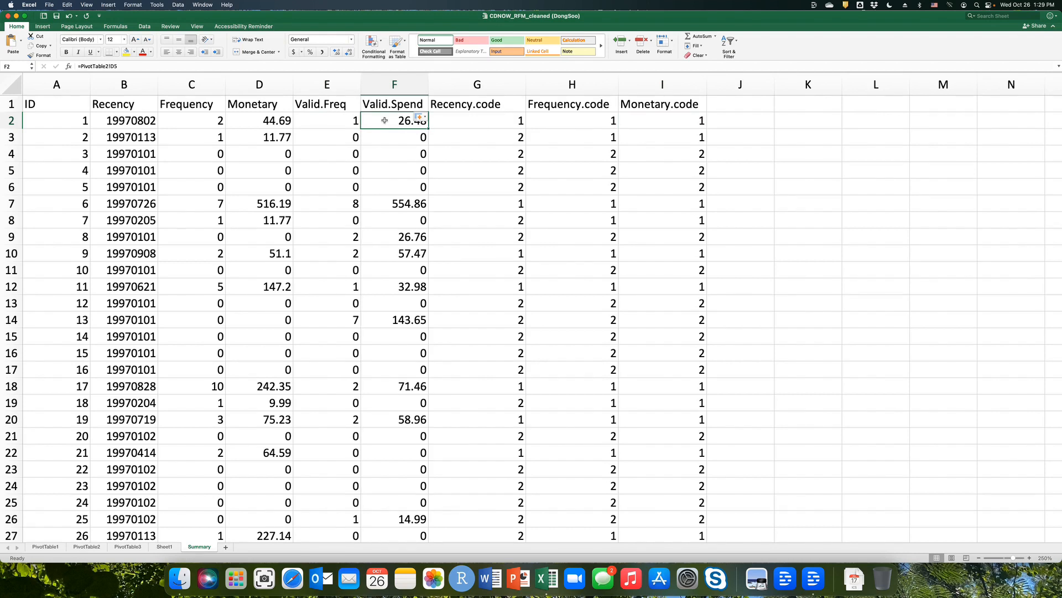
click(339, 122)
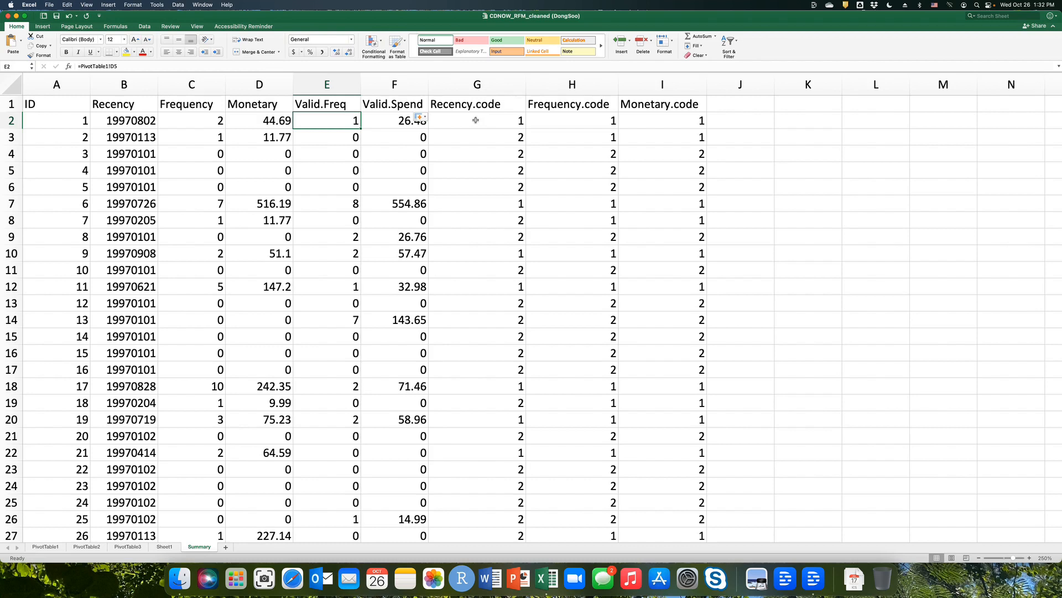
click(554, 122)
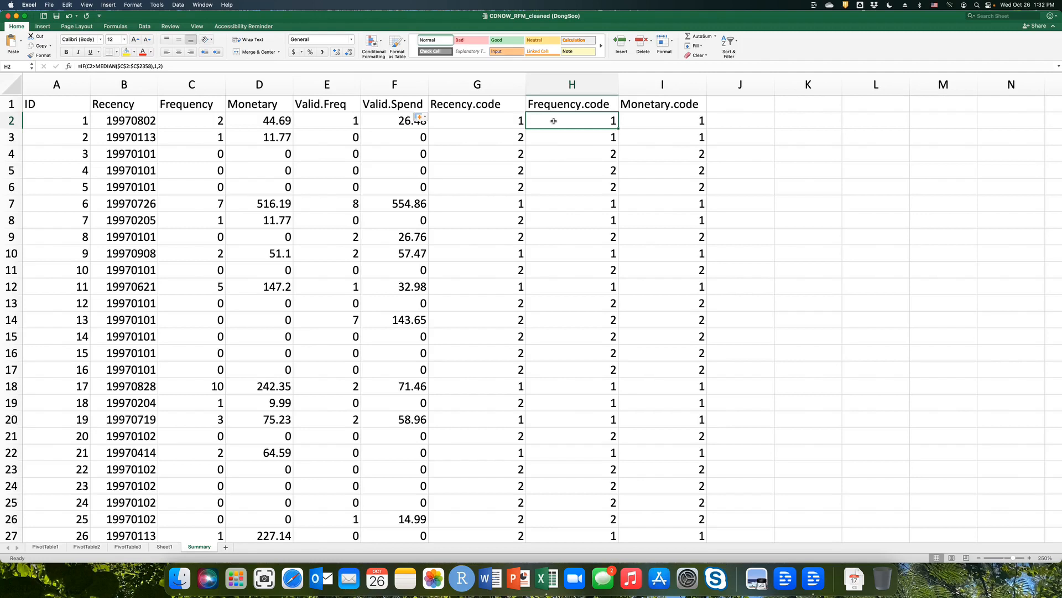
click(486, 122)
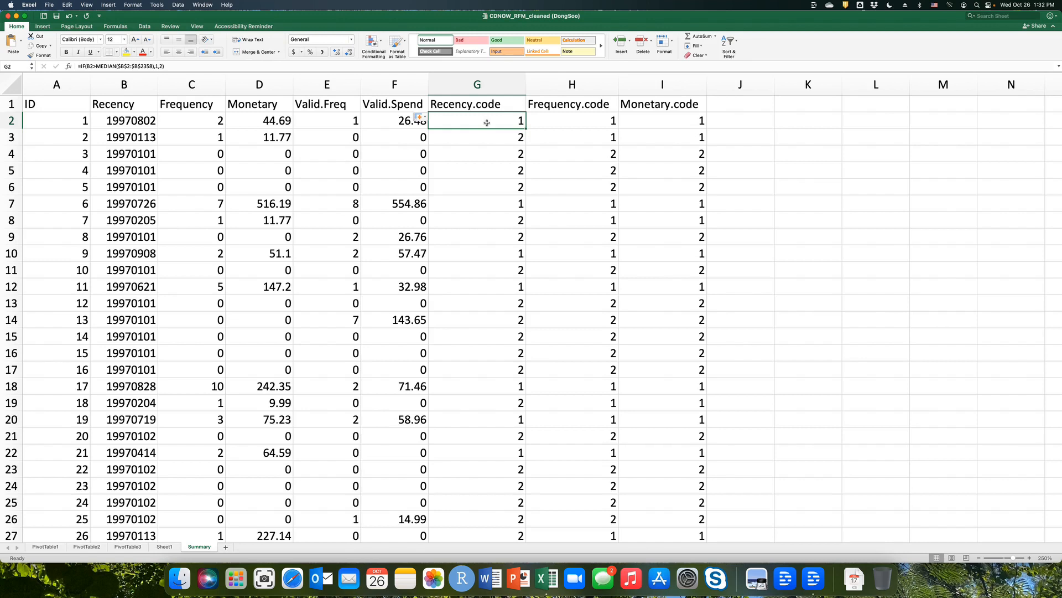
Step: Create a PivotTable on a new worksheet from the Summary data range $A$1:$I$2358
click(332, 123)
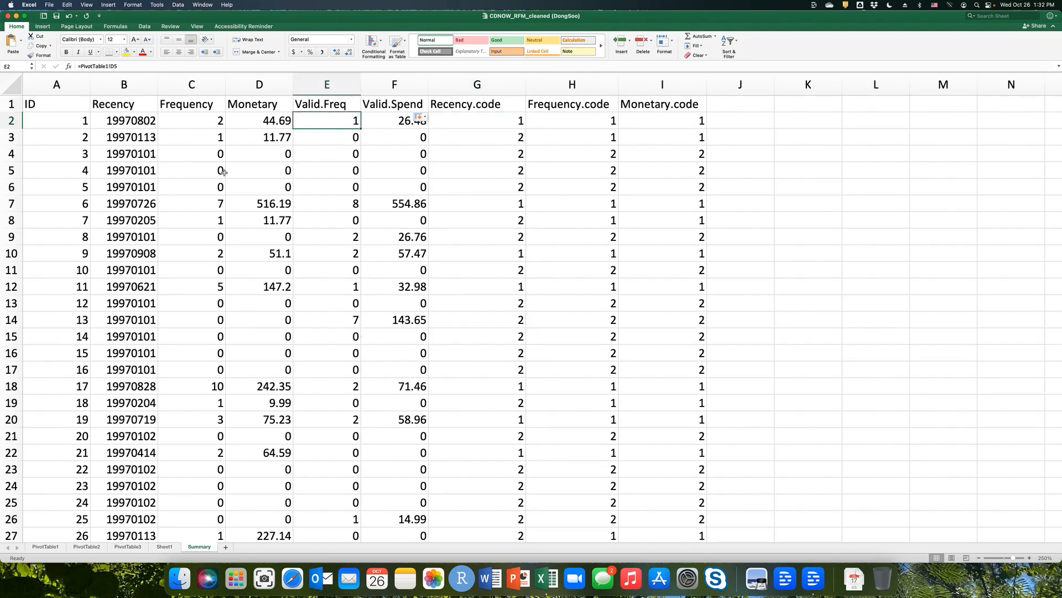
click(43, 26)
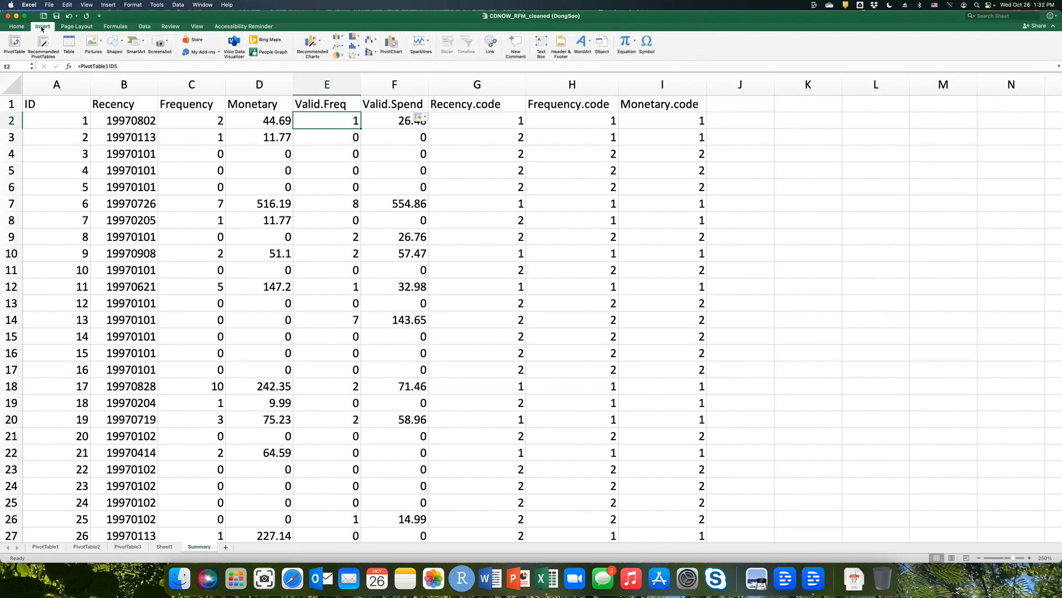
click(14, 45)
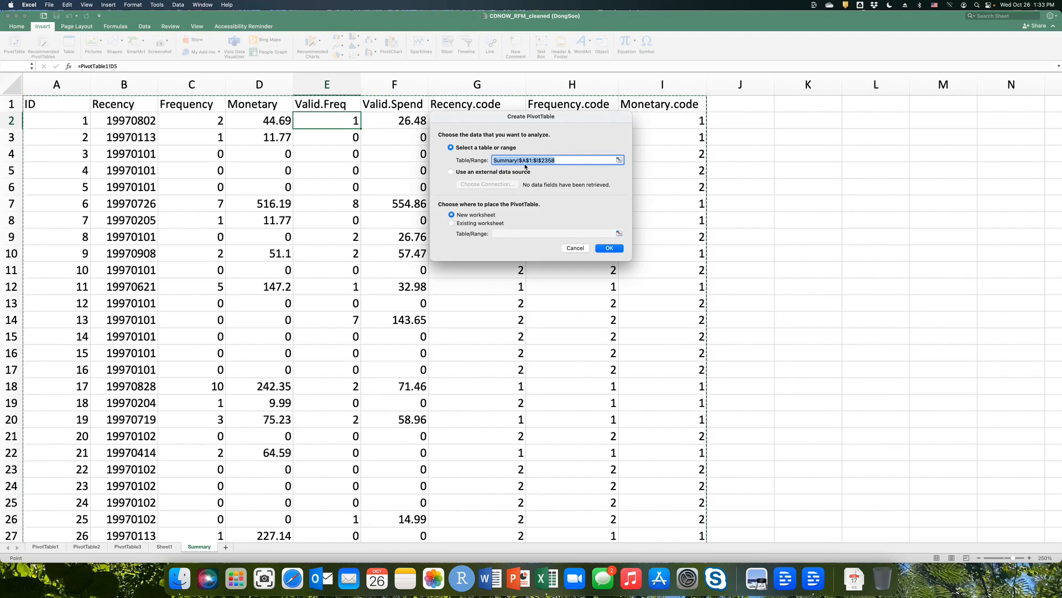
click(608, 249)
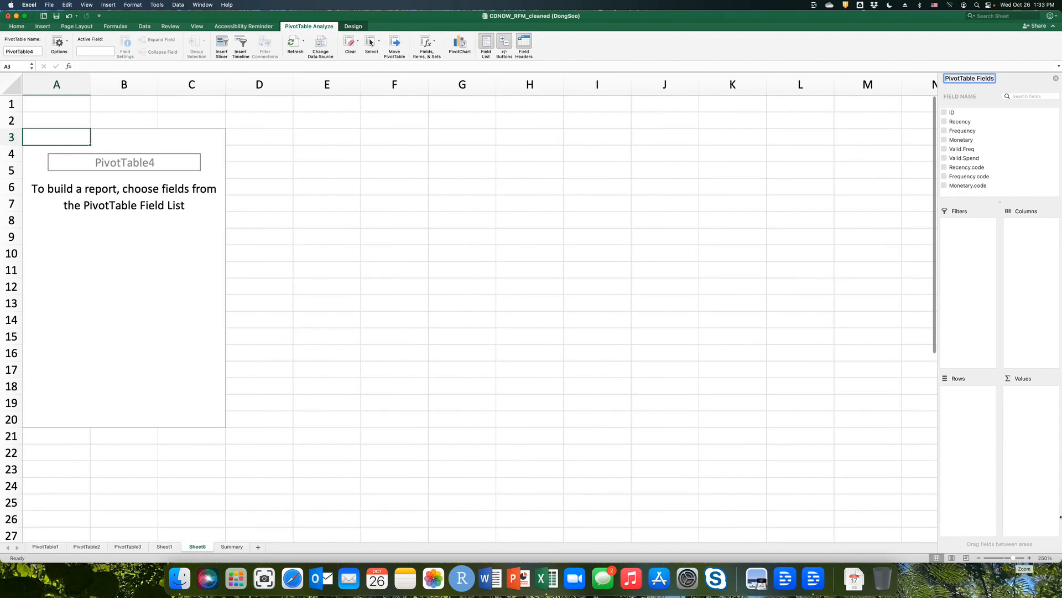
Step: Lay out the PivotTable with Recency.code as rows and Valid.Freq and Valid.Spend as values
click(976, 167)
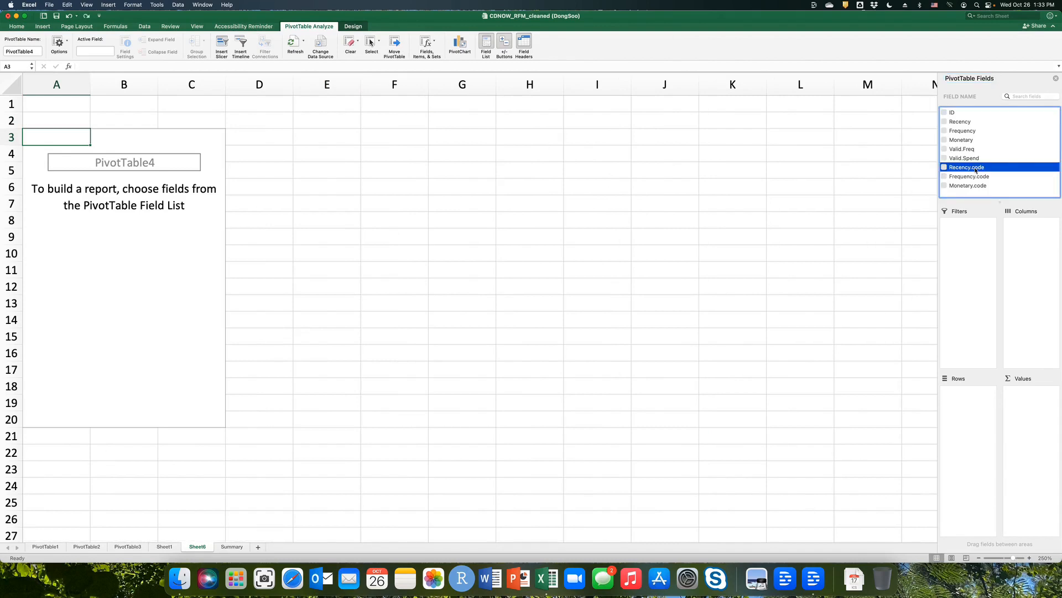
drag(976, 170, 983, 402)
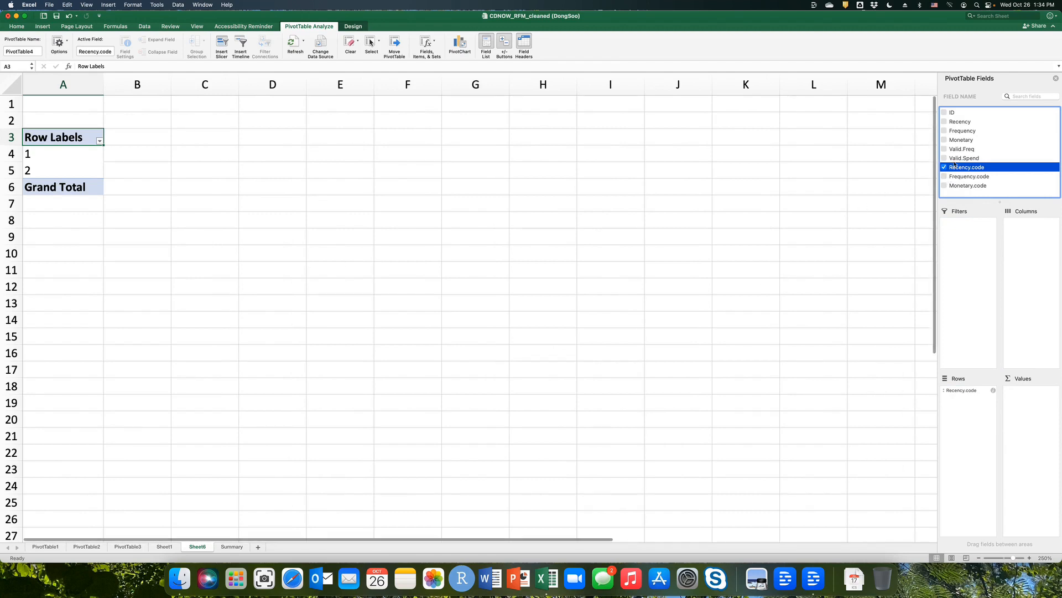
drag(957, 149, 1043, 398)
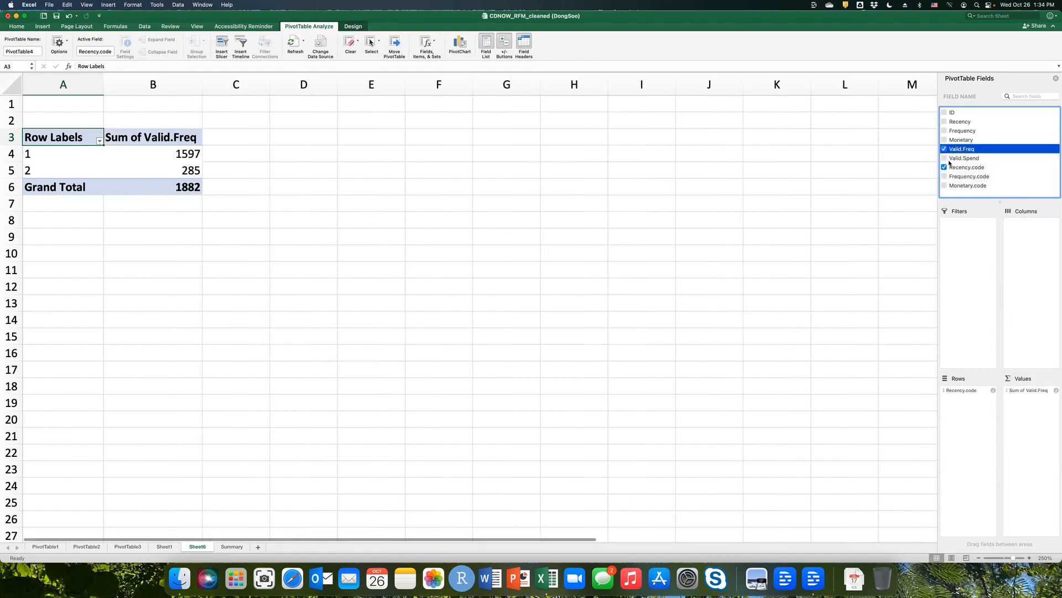
drag(960, 159, 1041, 413)
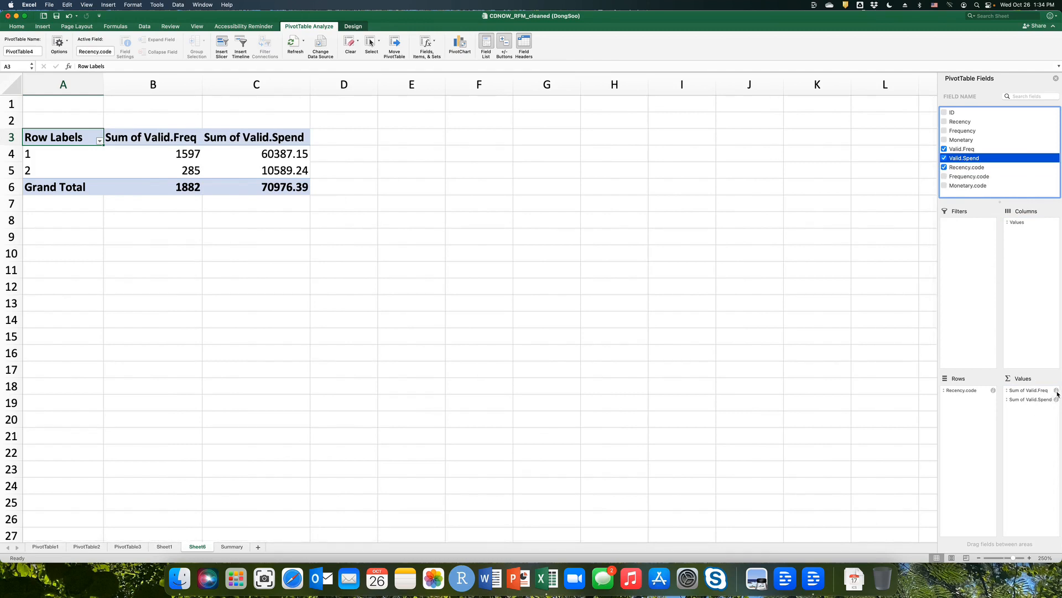
Step: Summarize both the Valid.Freq and Valid.Spend value fields by Average instead of Sum
click(1056, 393)
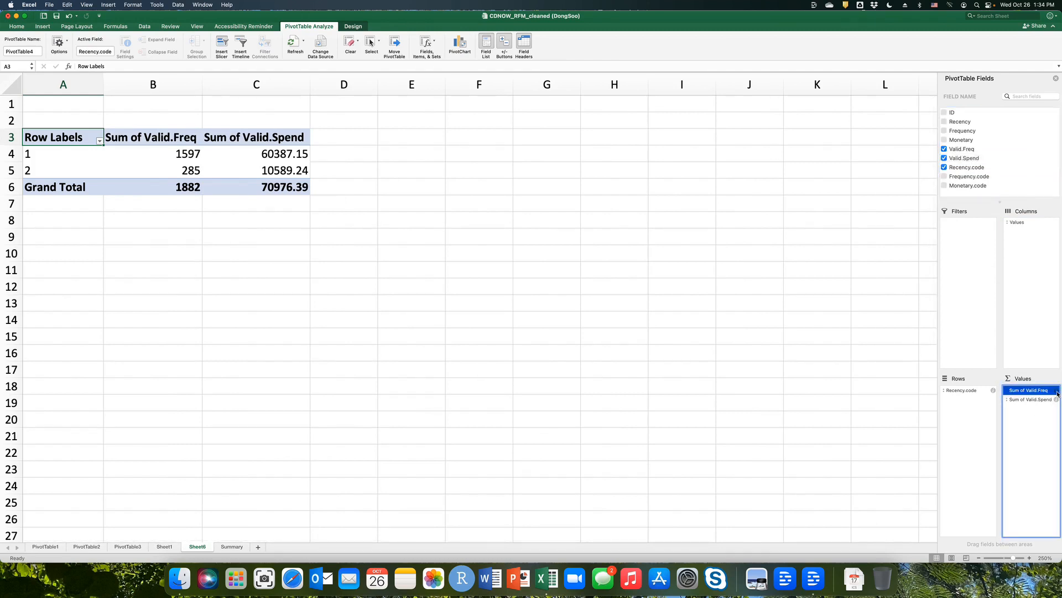
click(1058, 393)
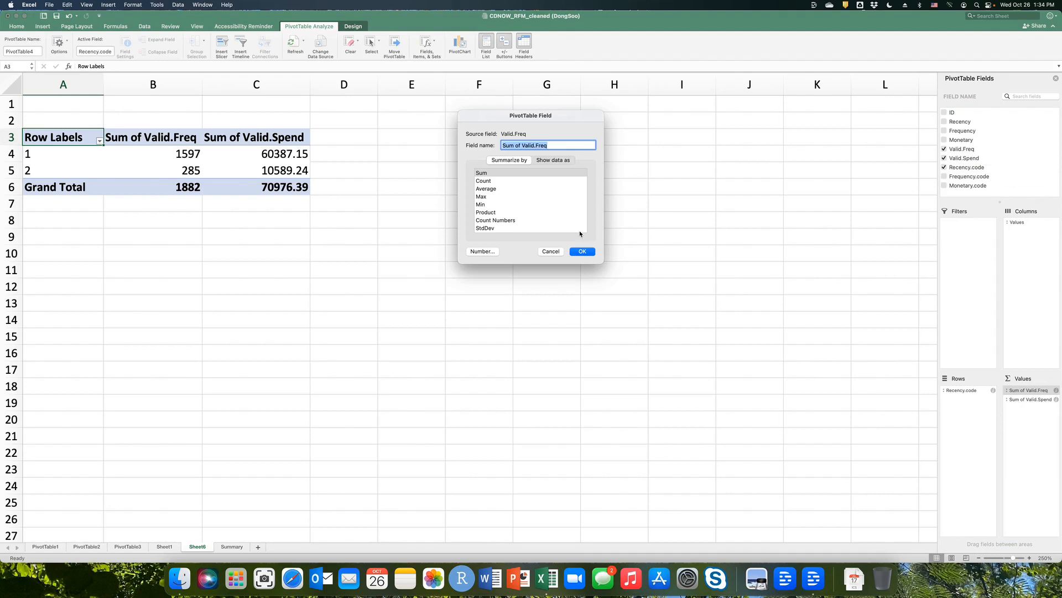
click(494, 190)
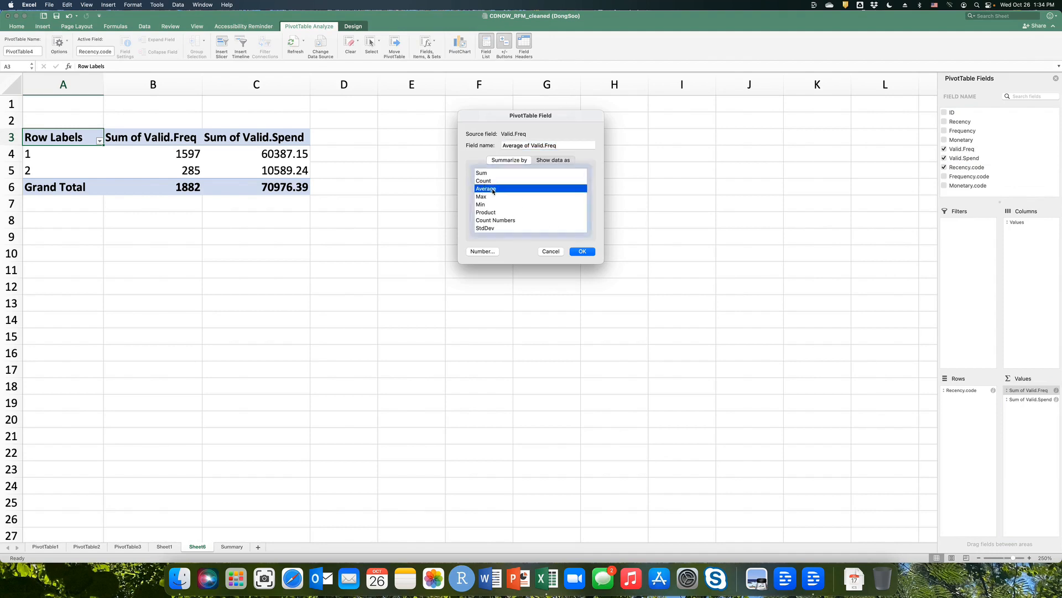
click(583, 256)
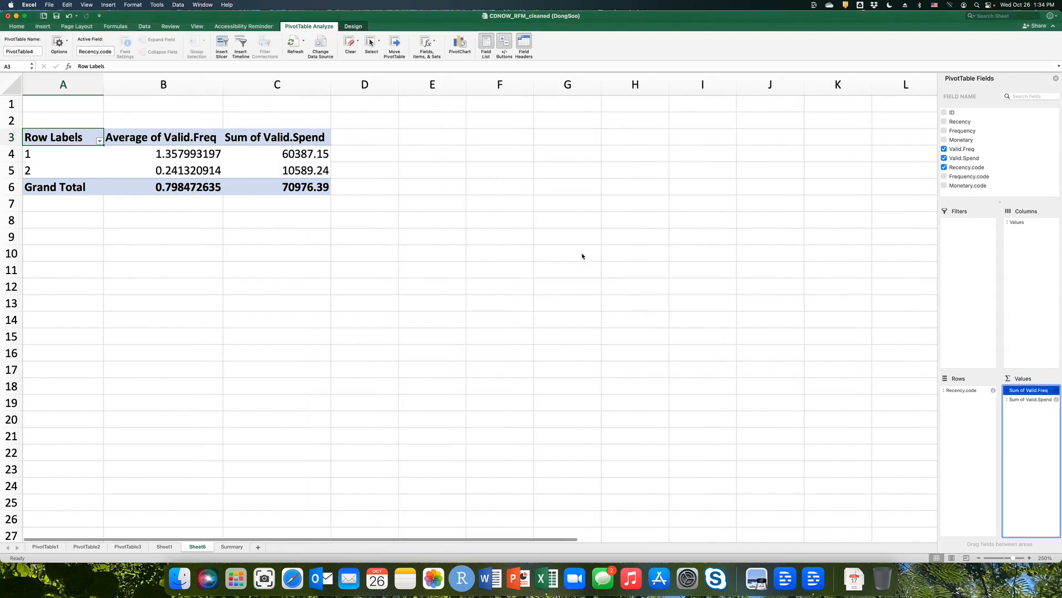
click(1025, 393)
click(1032, 399)
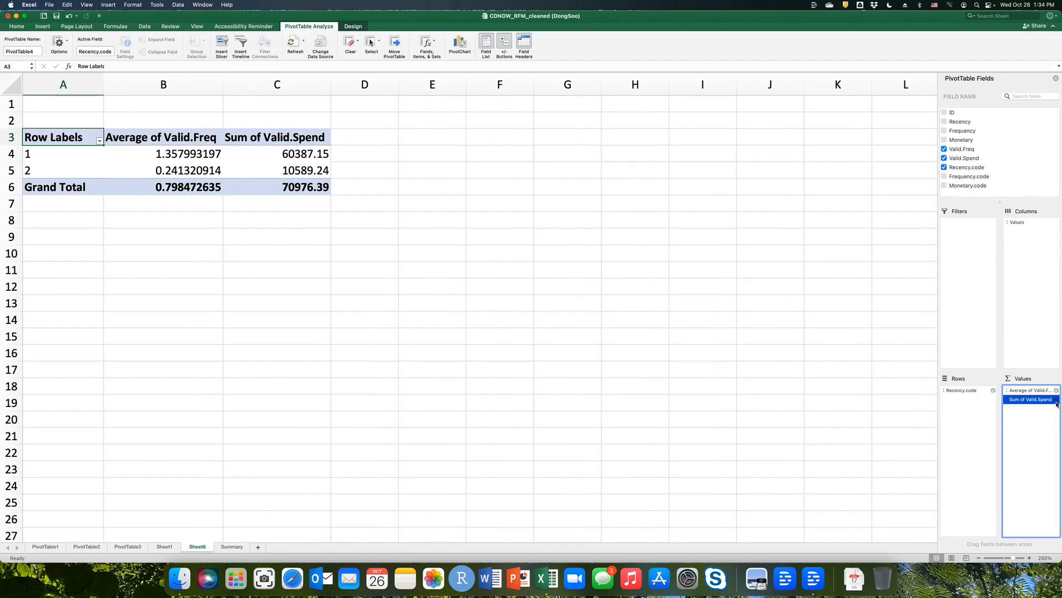
click(1057, 401)
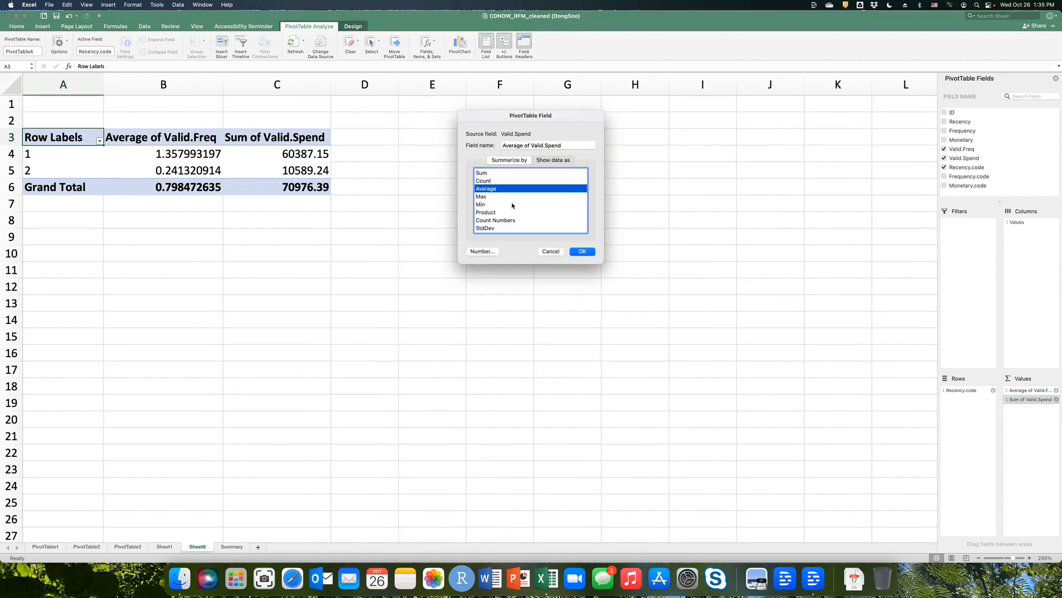
click(583, 252)
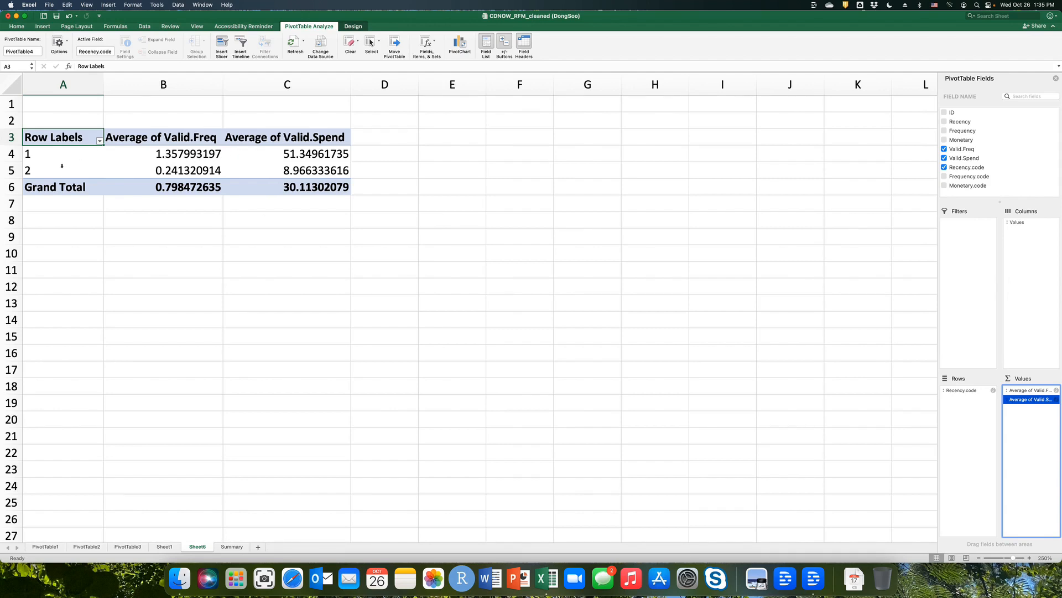
Step: Compare the average Valid.Freq and Valid.Spend of recency code 1 customers with those of recency code 2
click(29, 154)
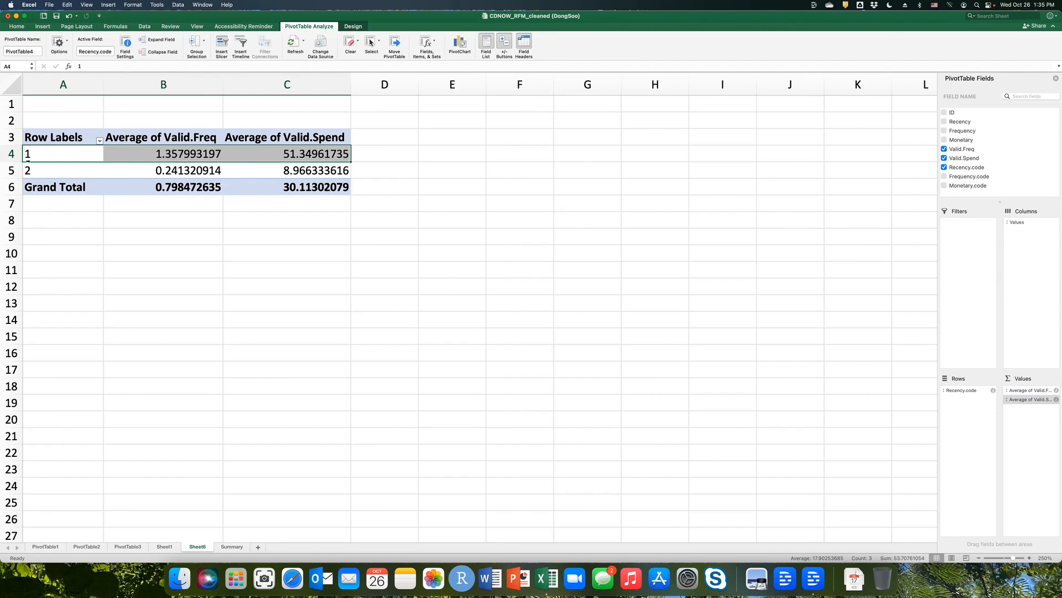
click(28, 171)
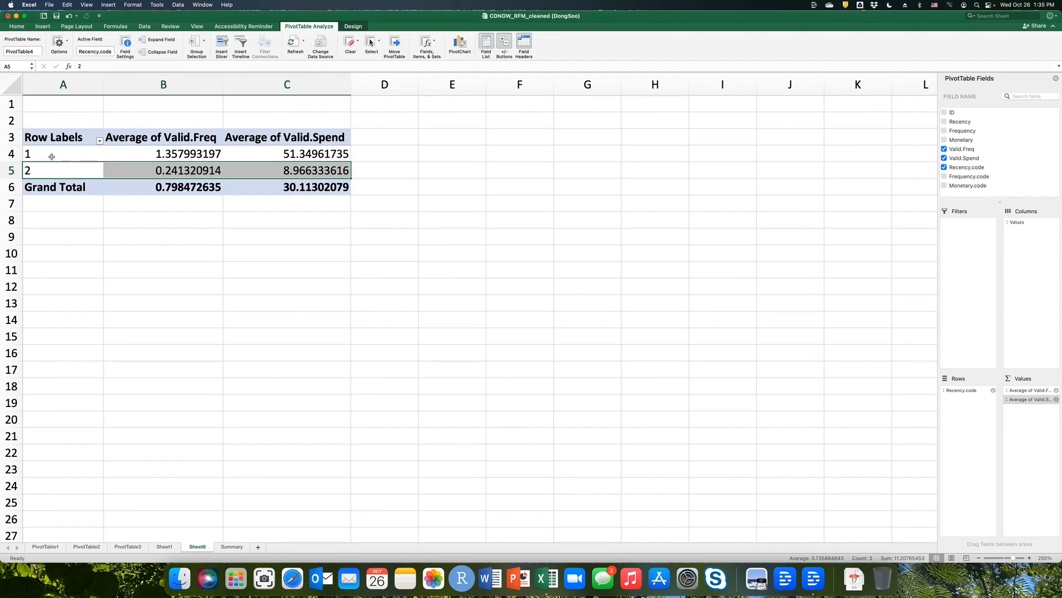
click(175, 154)
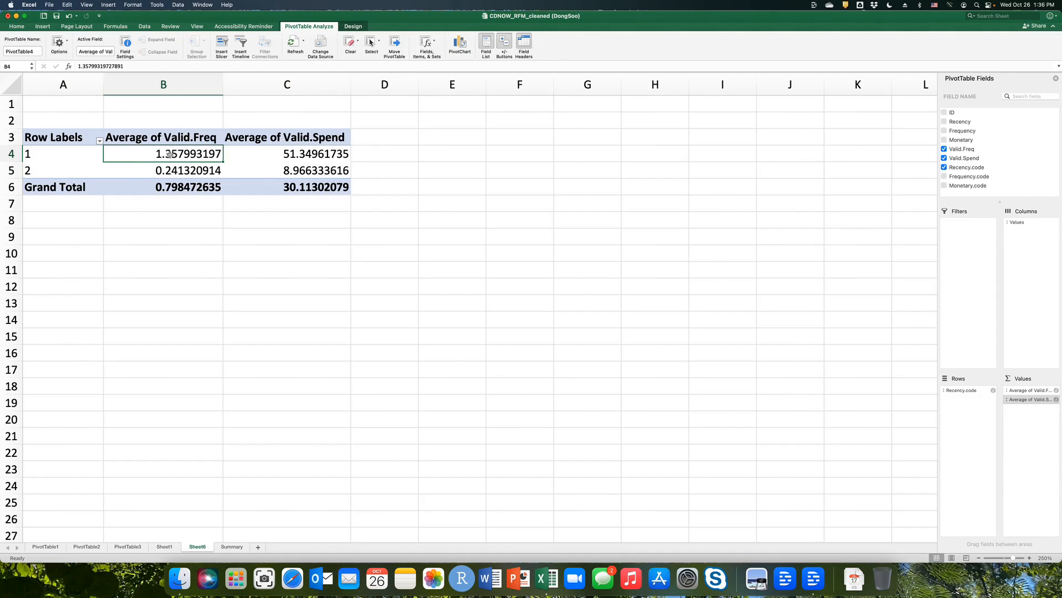
click(303, 154)
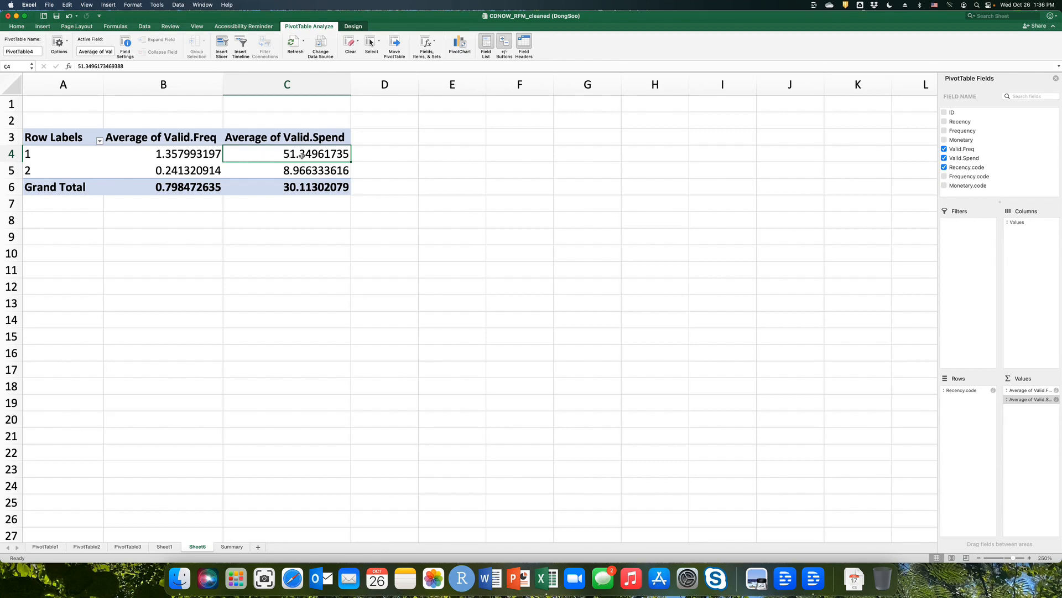
click(196, 153)
click(245, 158)
click(39, 170)
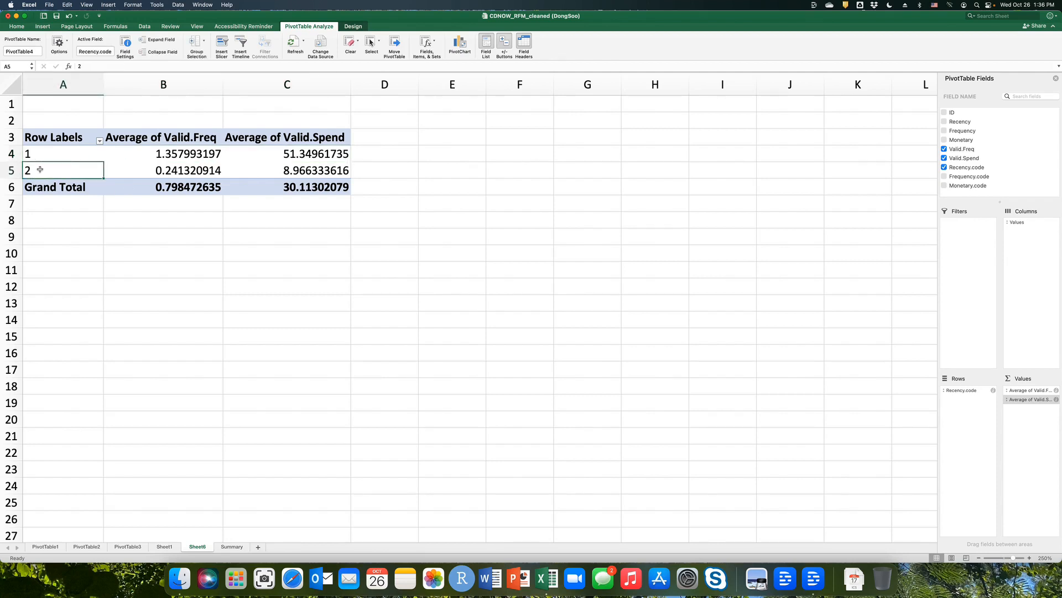
click(164, 171)
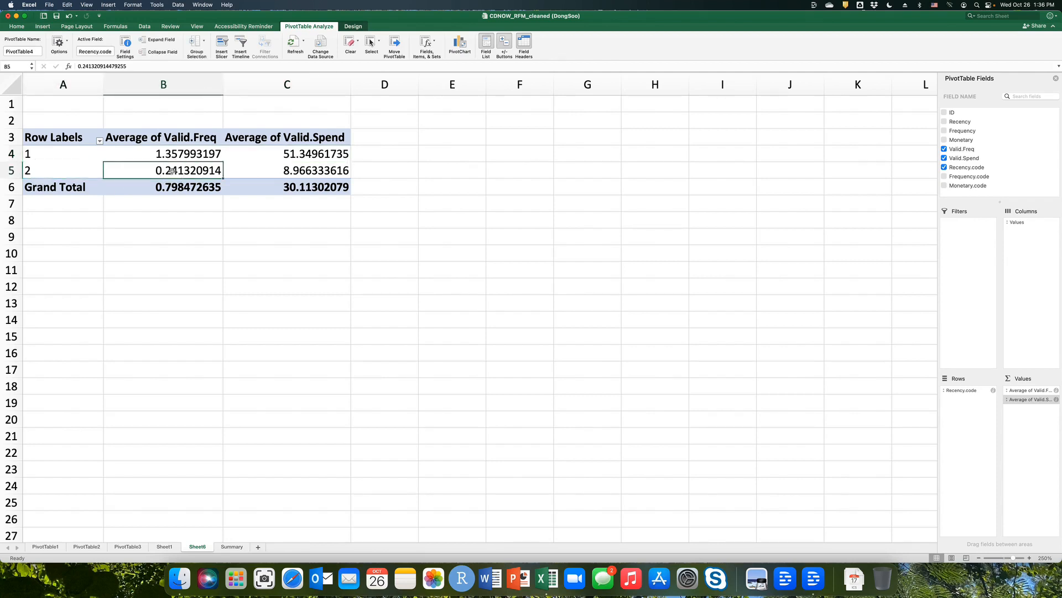
click(294, 172)
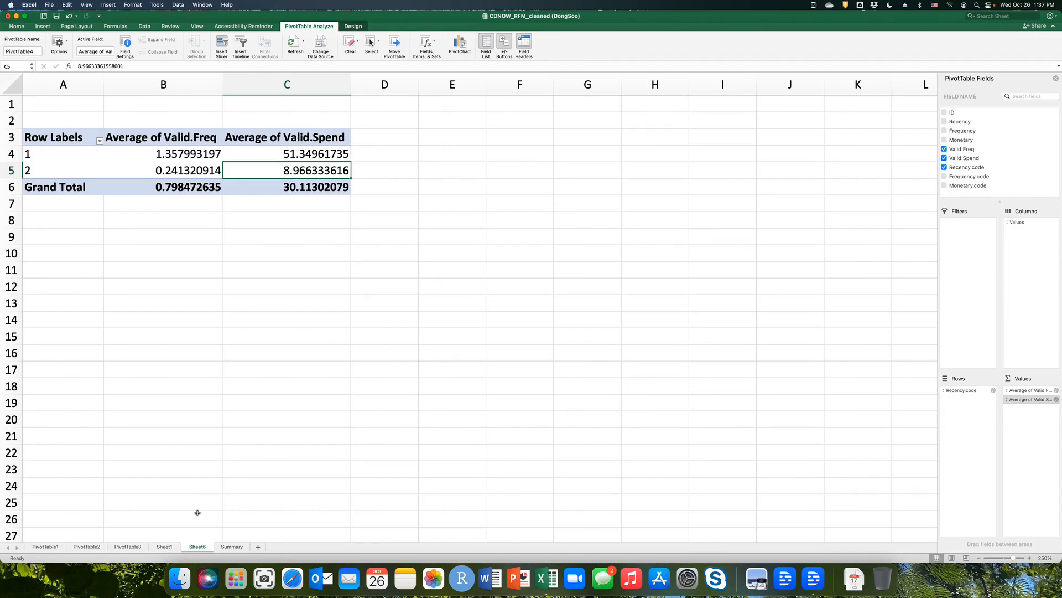
Step: Return to the Summary sheet and create another PivotTable from $A$1:$I$2358 on a new worksheet
click(232, 547)
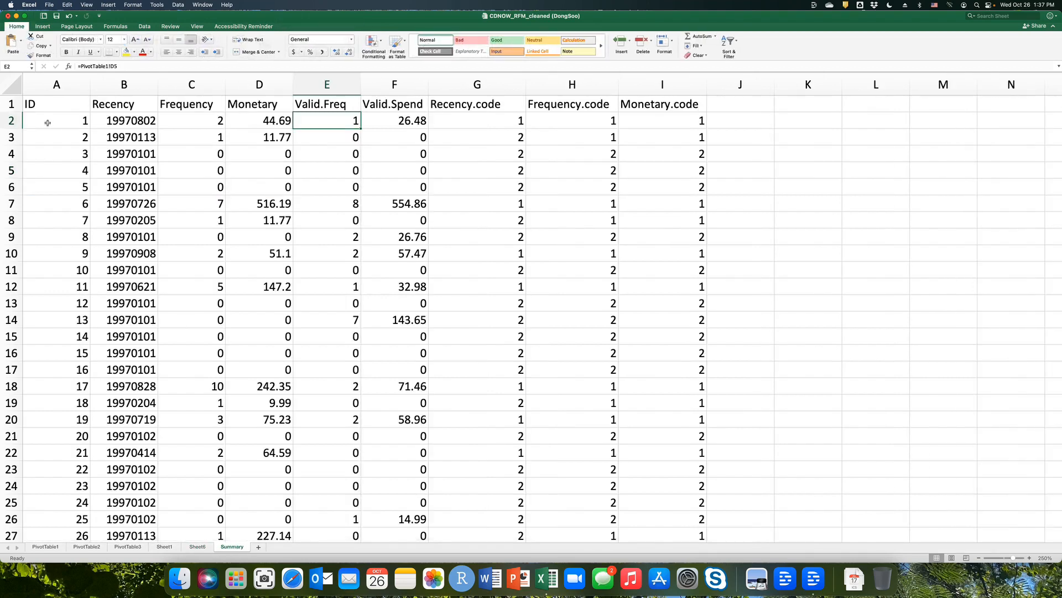
click(57, 108)
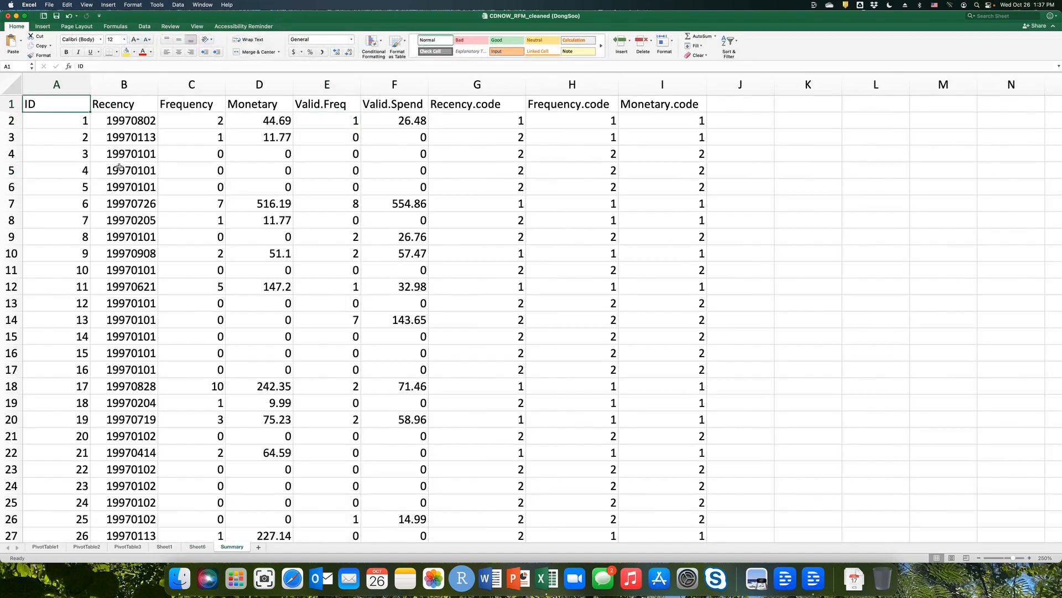
click(43, 27)
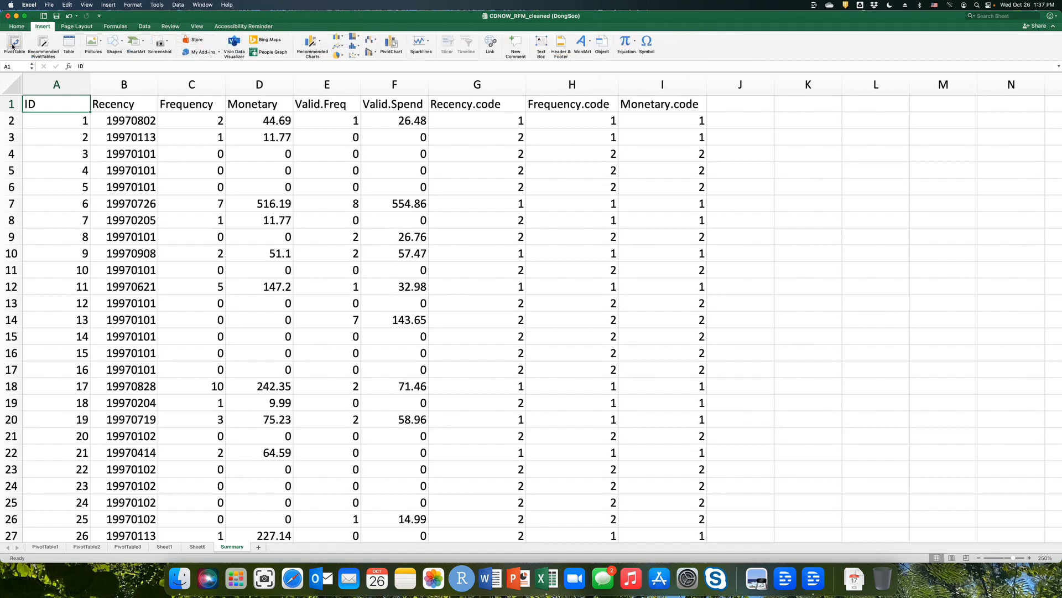
click(12, 44)
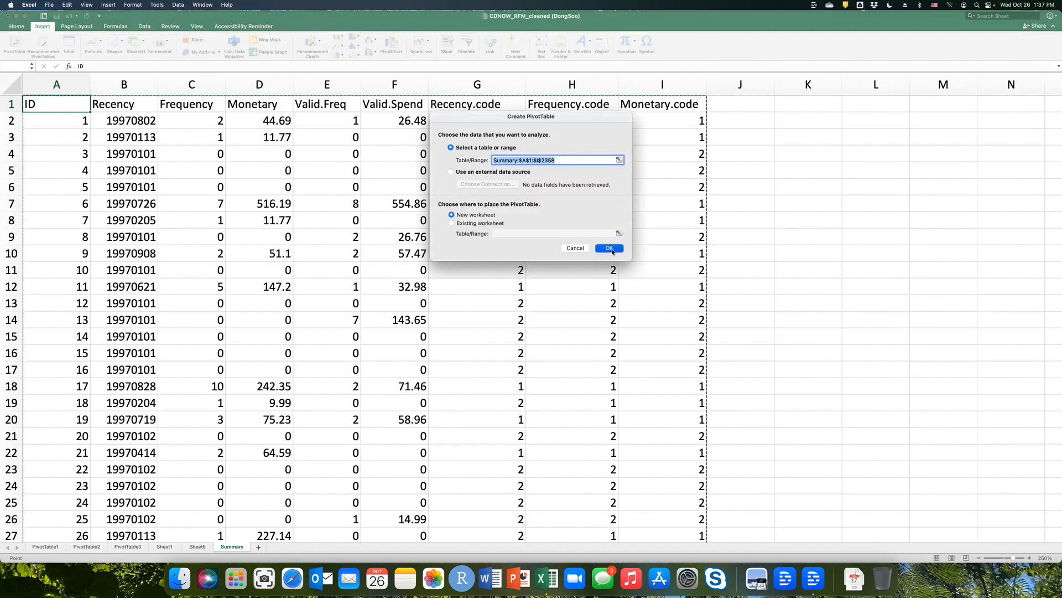
click(609, 248)
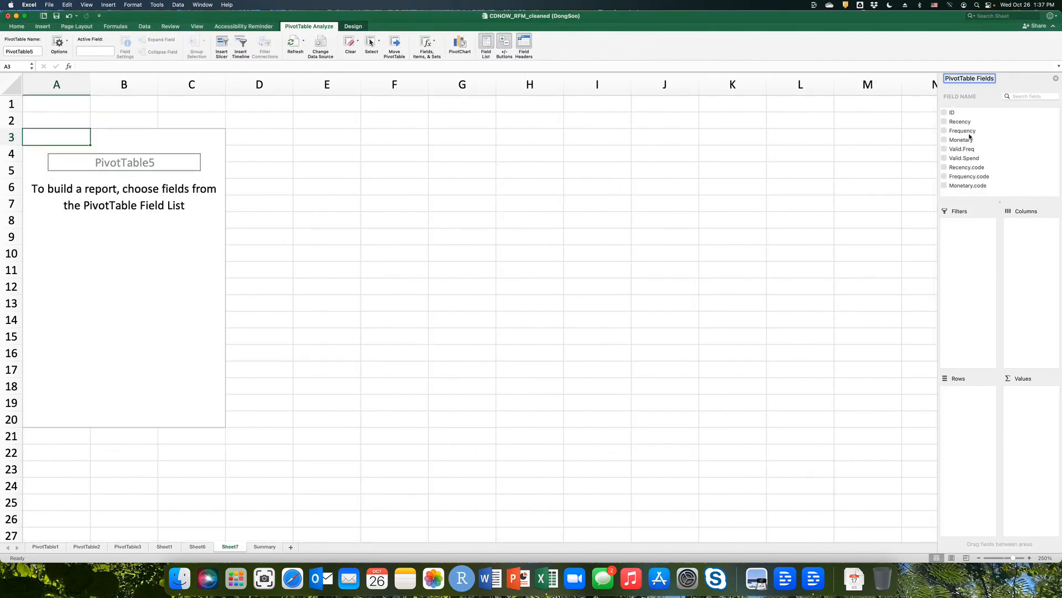
Step: Lay out the new PivotTable with Frequency.code as rows and Valid.Freq and Valid.Spend as values
drag(959, 177, 981, 421)
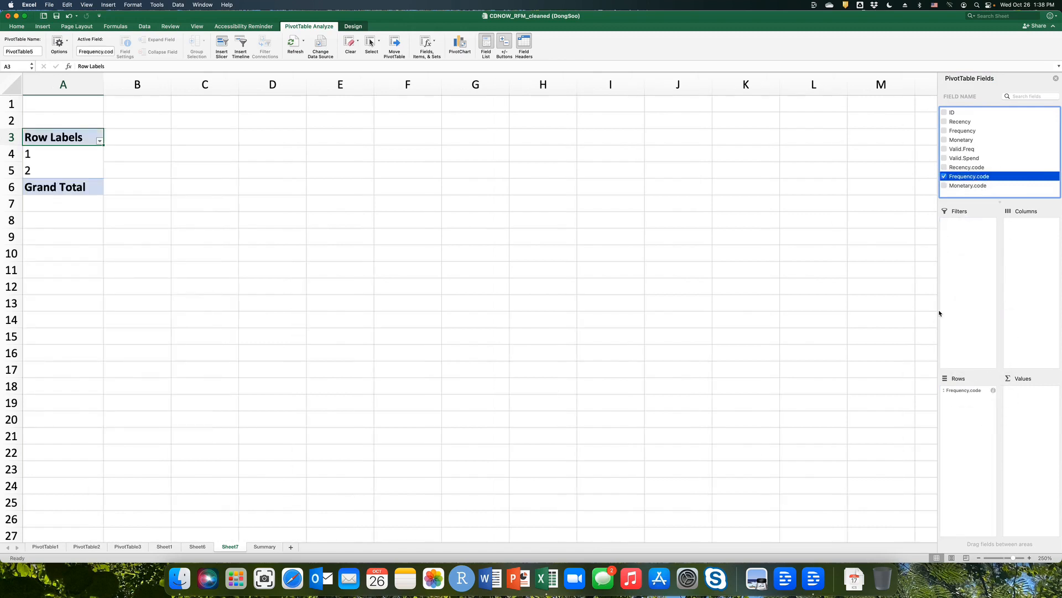
click(963, 150)
drag(963, 149, 1025, 394)
click(965, 158)
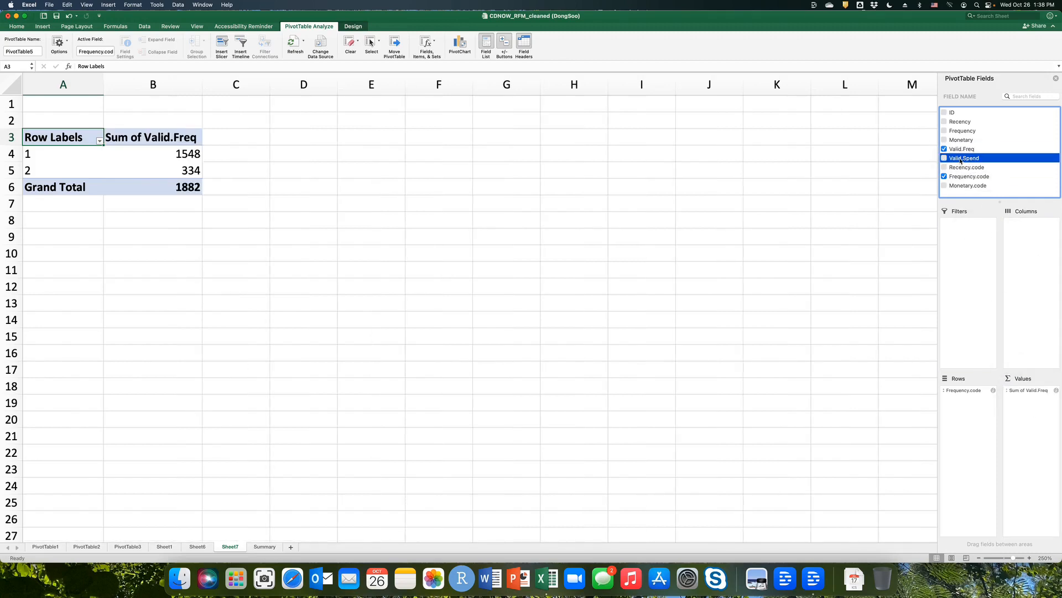
drag(964, 160, 1025, 415)
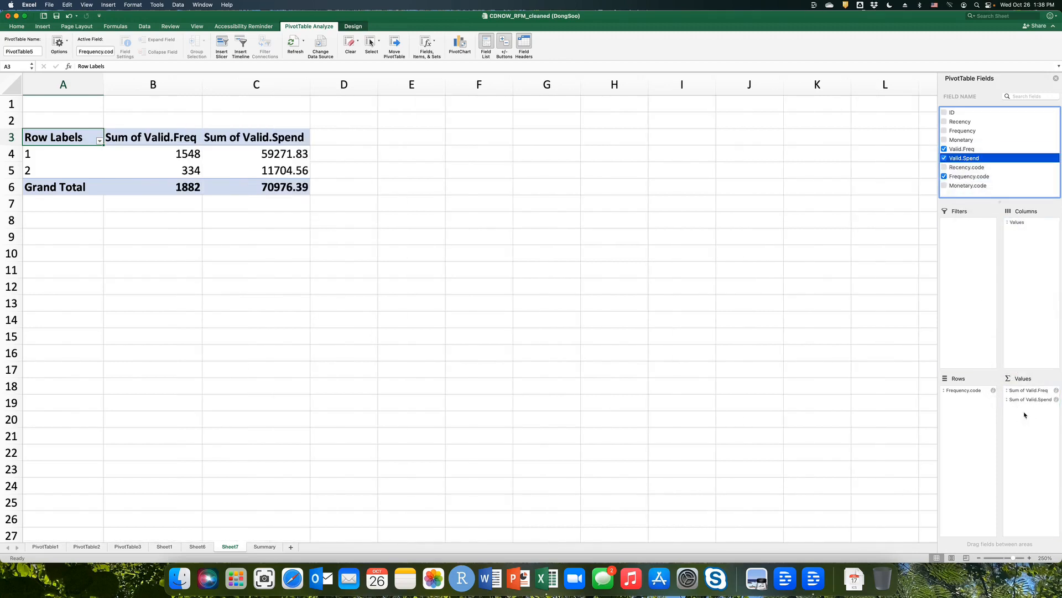
Step: Summarize both Valid.Freq and Valid.Spend by Average in the Frequency.code PivotTable
click(1055, 391)
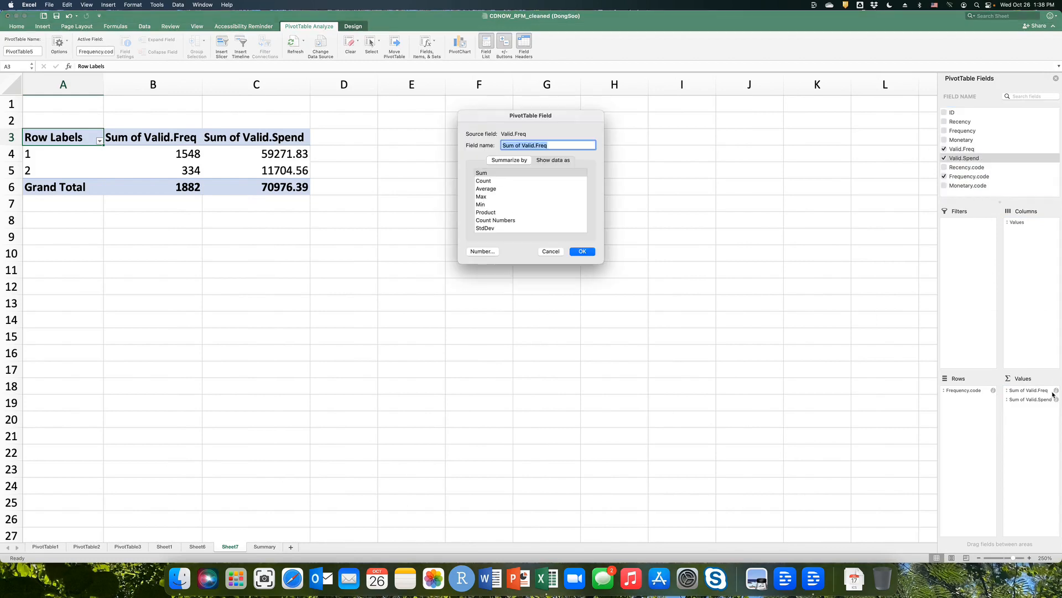
click(489, 188)
click(582, 252)
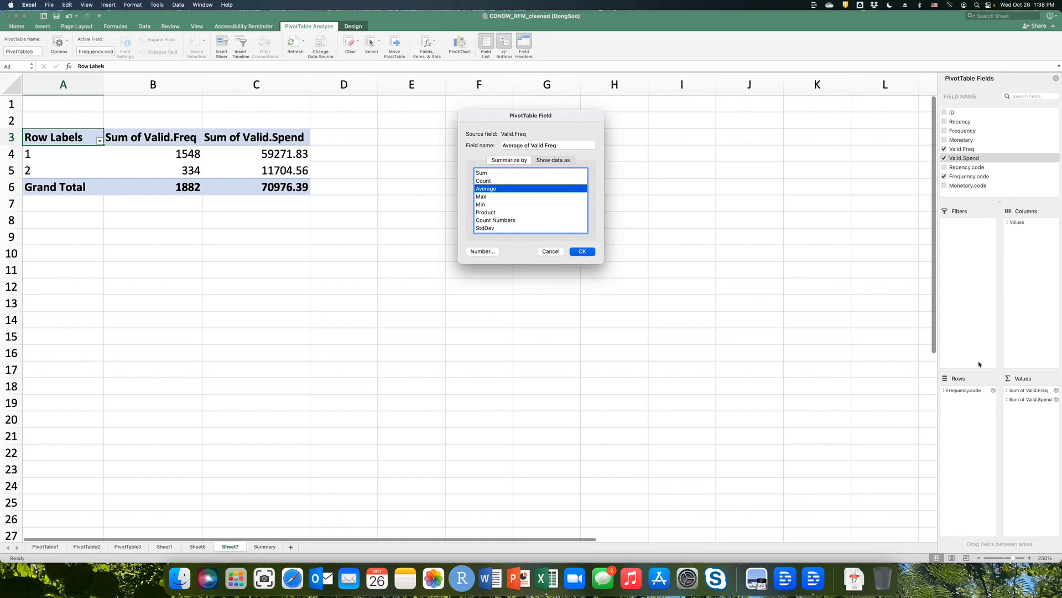
click(1057, 400)
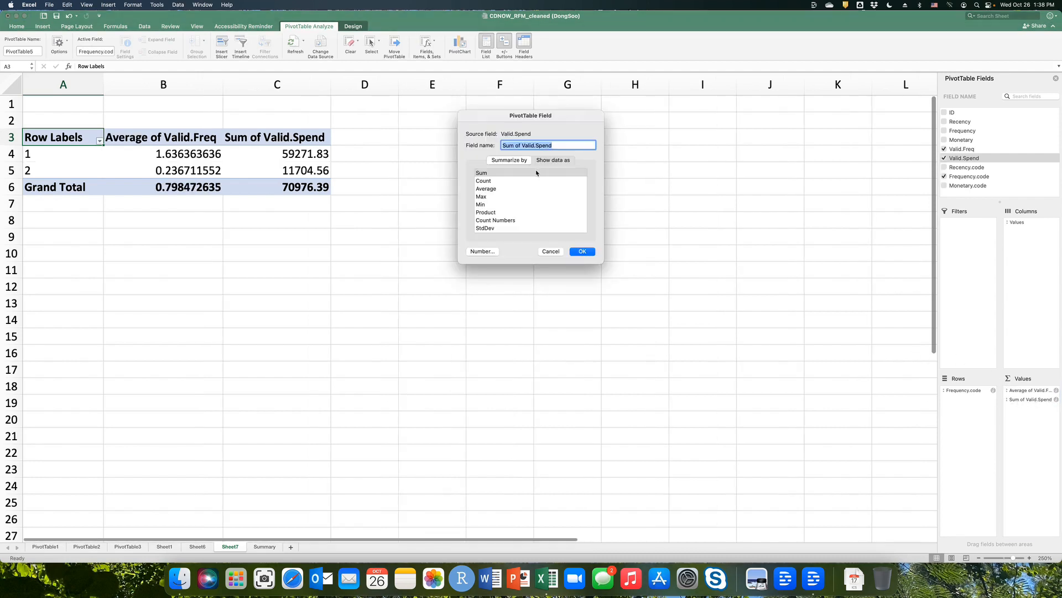
click(487, 188)
click(580, 252)
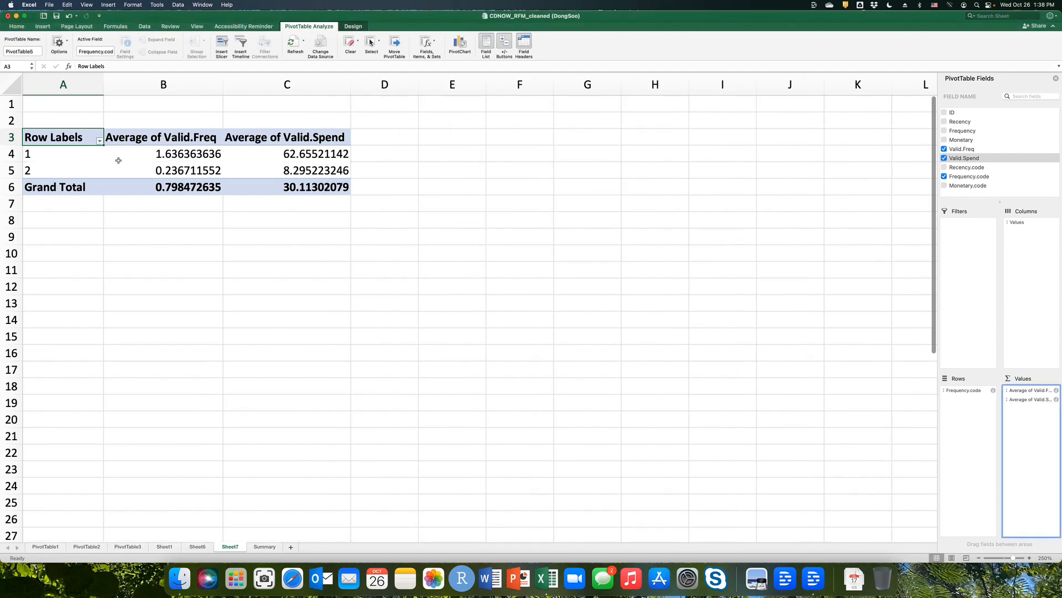
Step: Compare the average Valid.Freq and Valid.Spend of frequency code 1 customers with those of frequency code 2
click(41, 153)
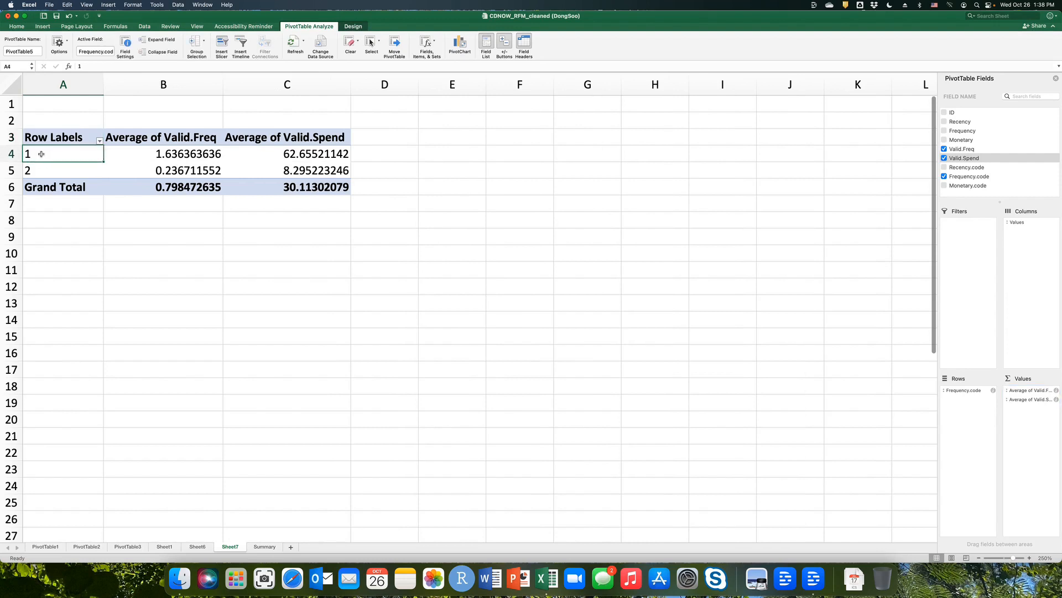
click(40, 169)
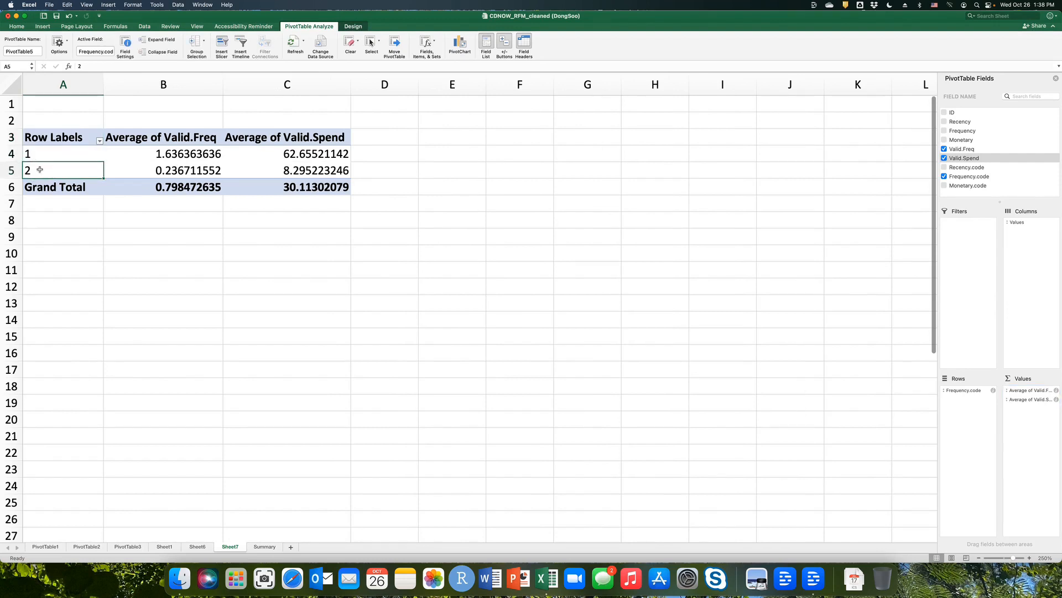
click(59, 156)
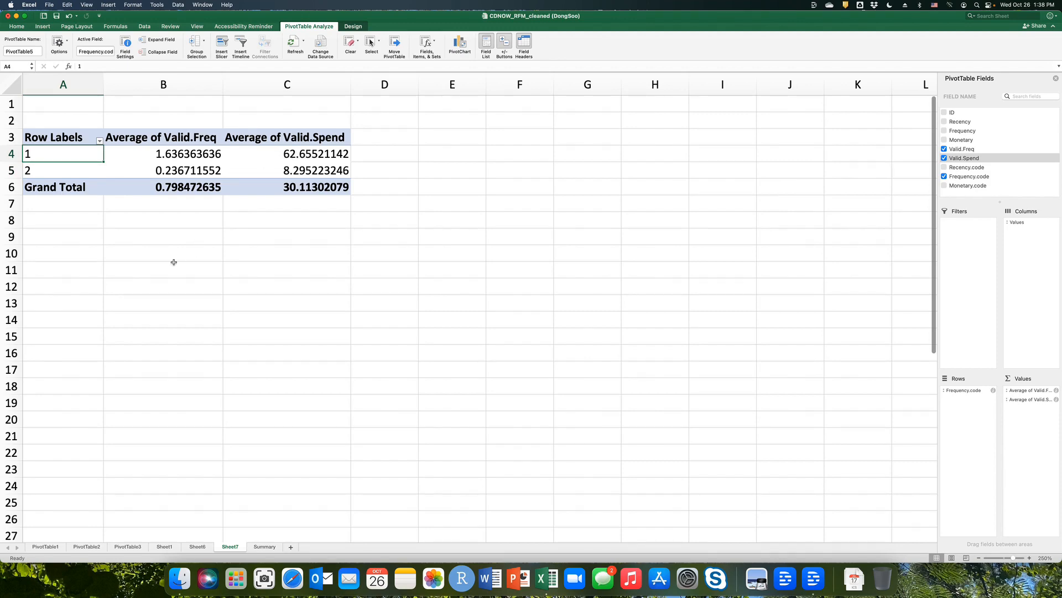
Step: Return to the Summary sheet and create another PivotTable from $A$1:$I$2358 on a new worksheet
click(264, 546)
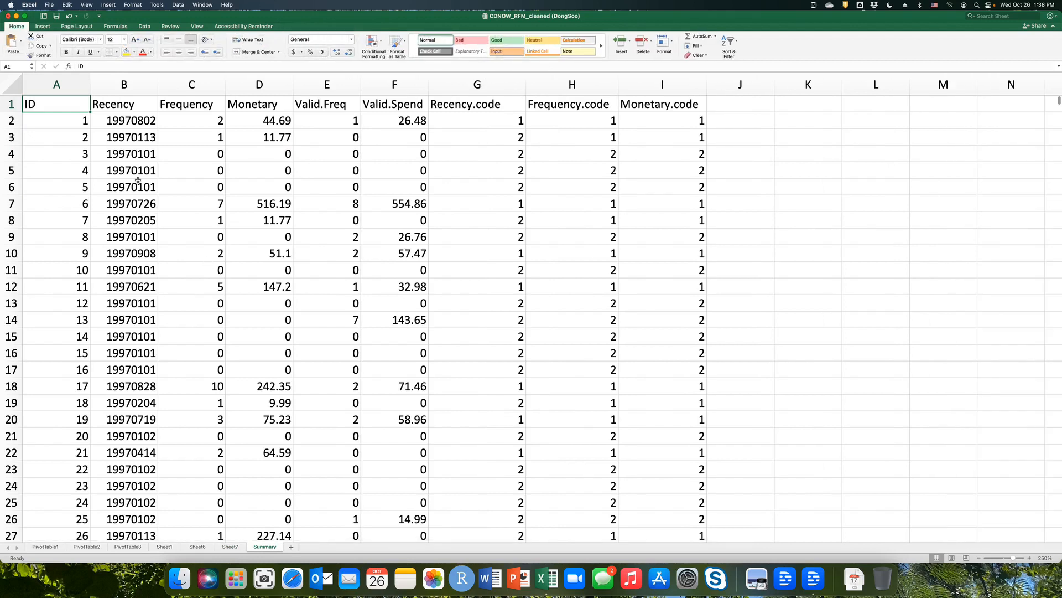
click(42, 27)
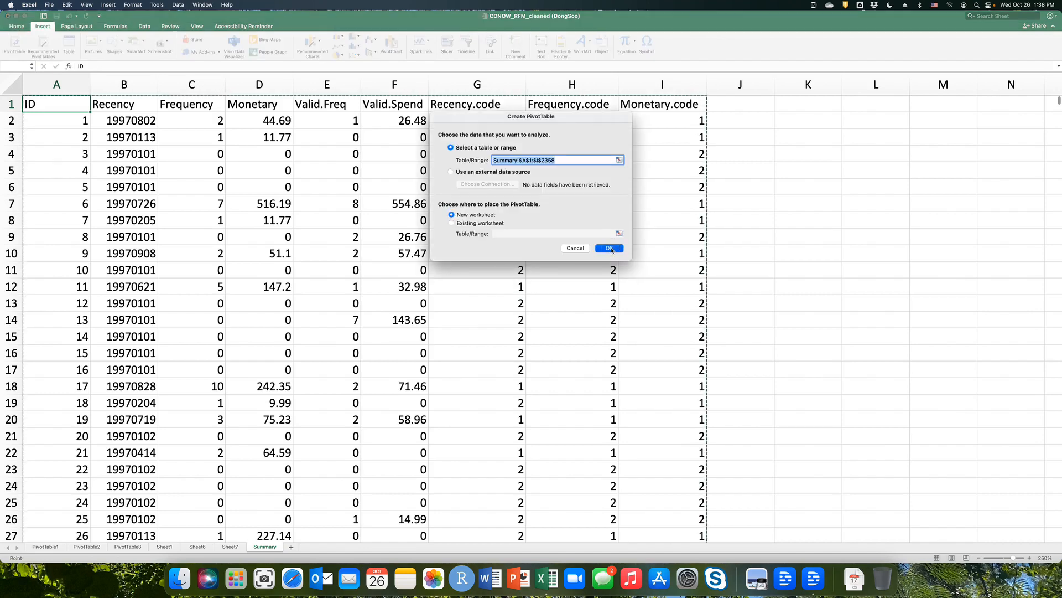
click(610, 248)
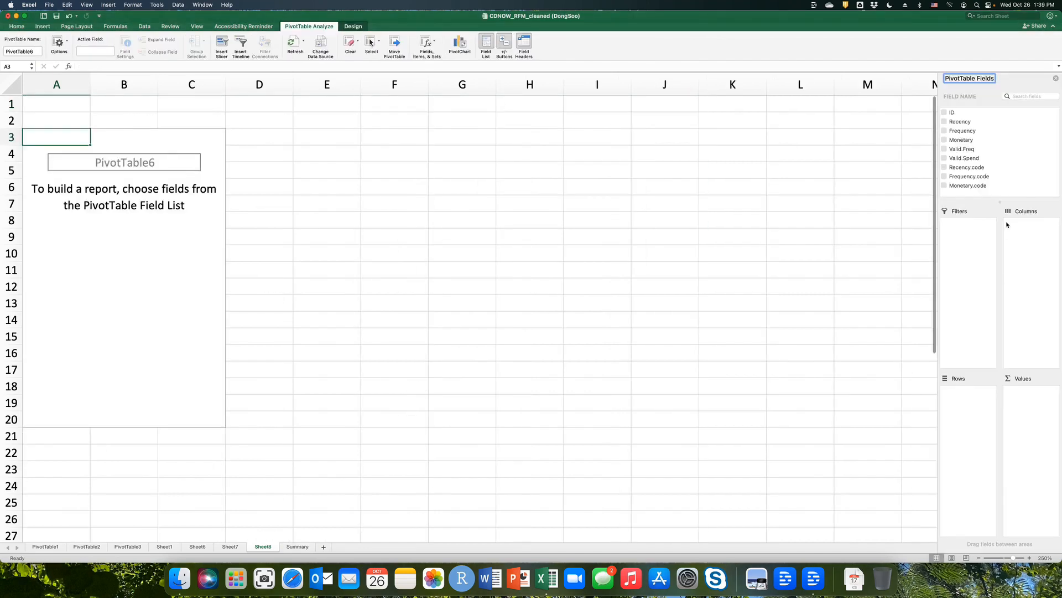
Step: Lay out the new PivotTable with Monetary.code as rows and Valid.Freq and Valid.Spend as values
click(963, 186)
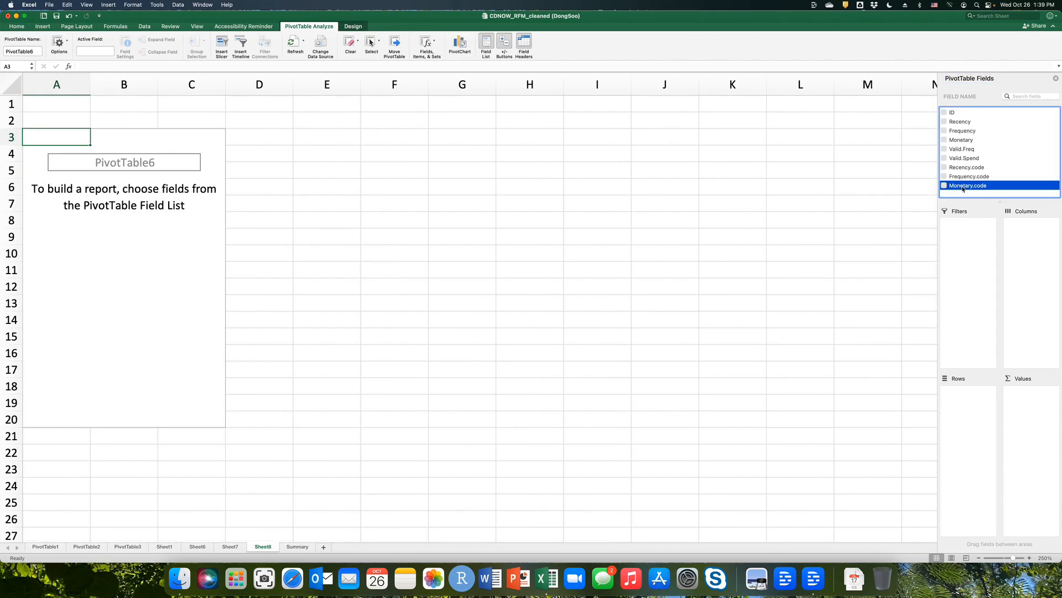
drag(962, 189, 968, 430)
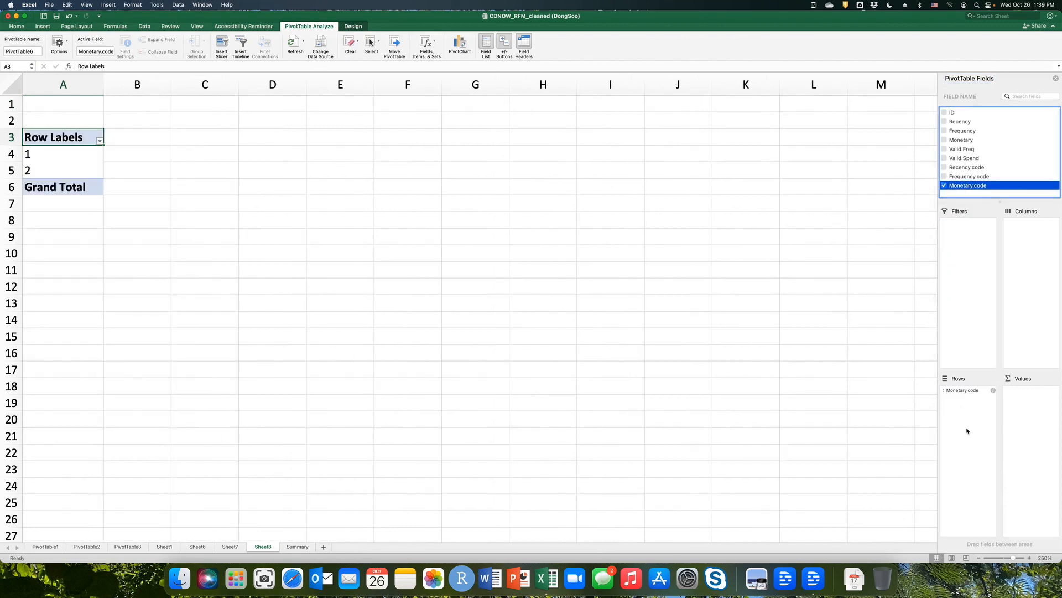
click(955, 151)
drag(955, 151, 1029, 402)
drag(967, 159, 1030, 406)
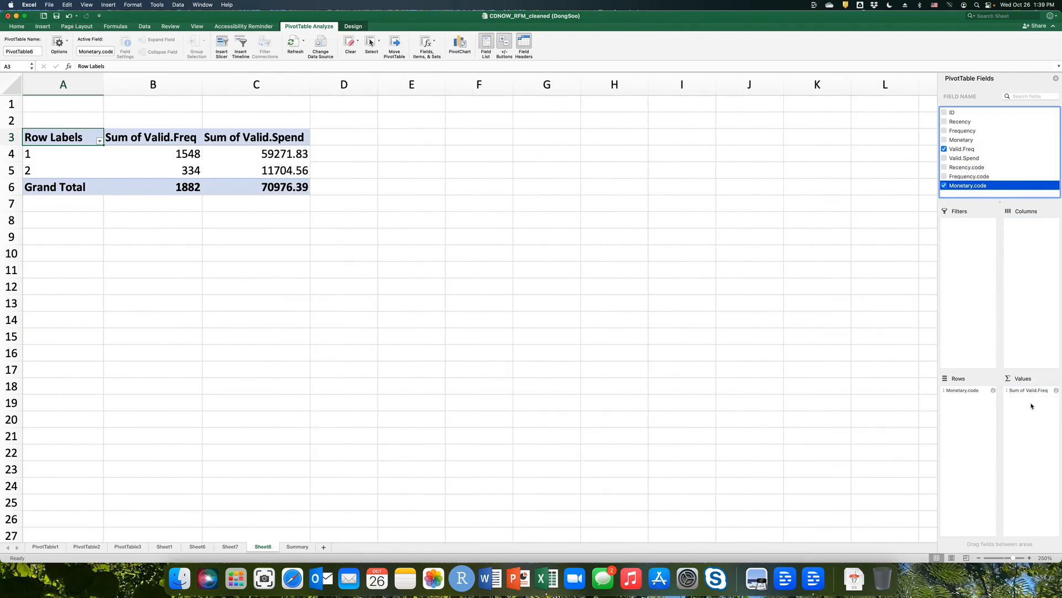
Step: Summarize both Valid.Freq and Valid.Spend by Average in the Monetary.code PivotTable
click(1056, 390)
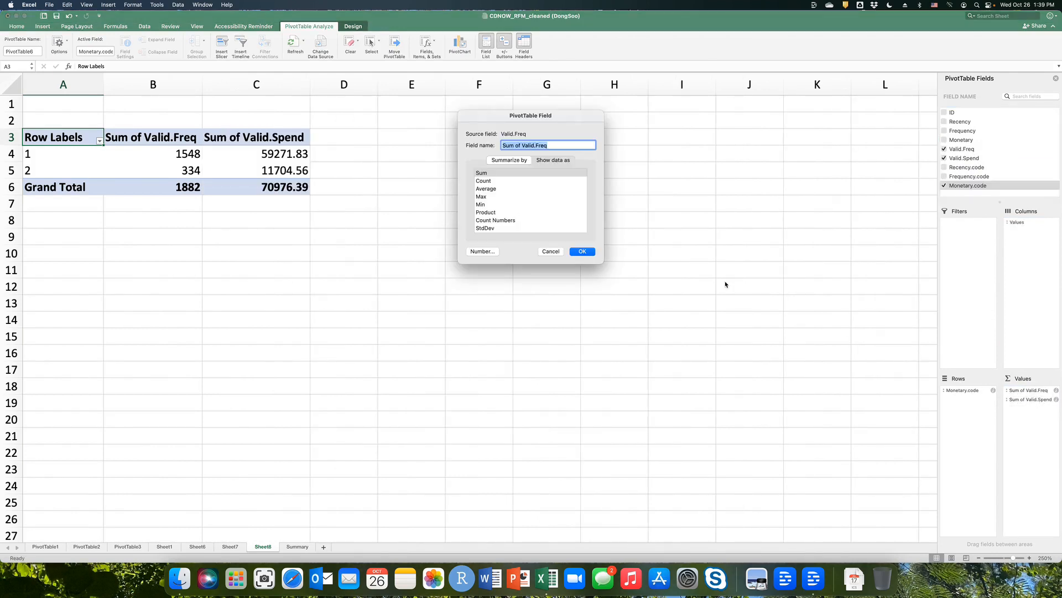
click(486, 189)
click(583, 252)
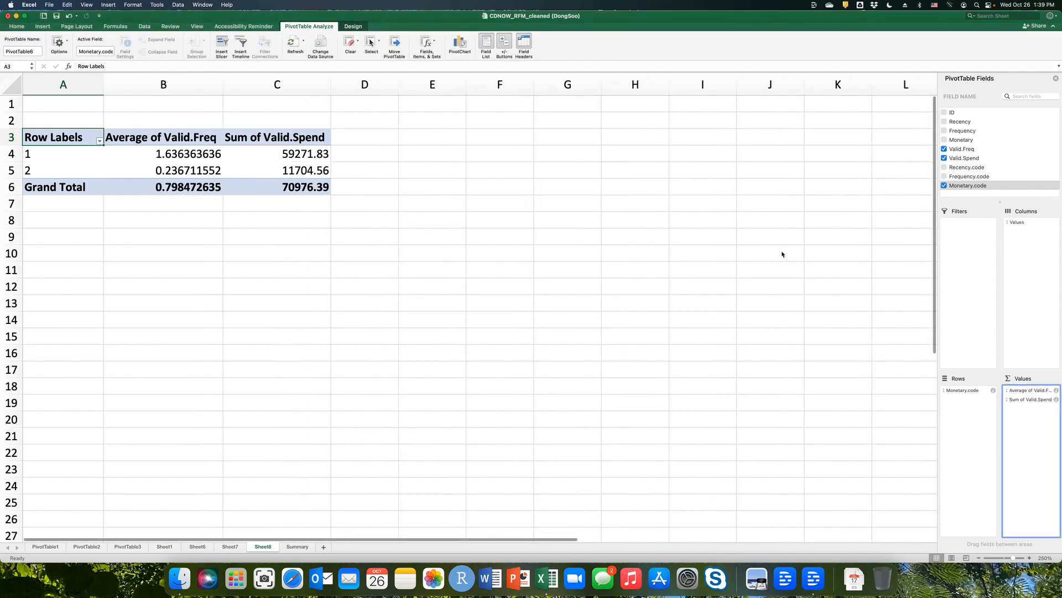
click(509, 189)
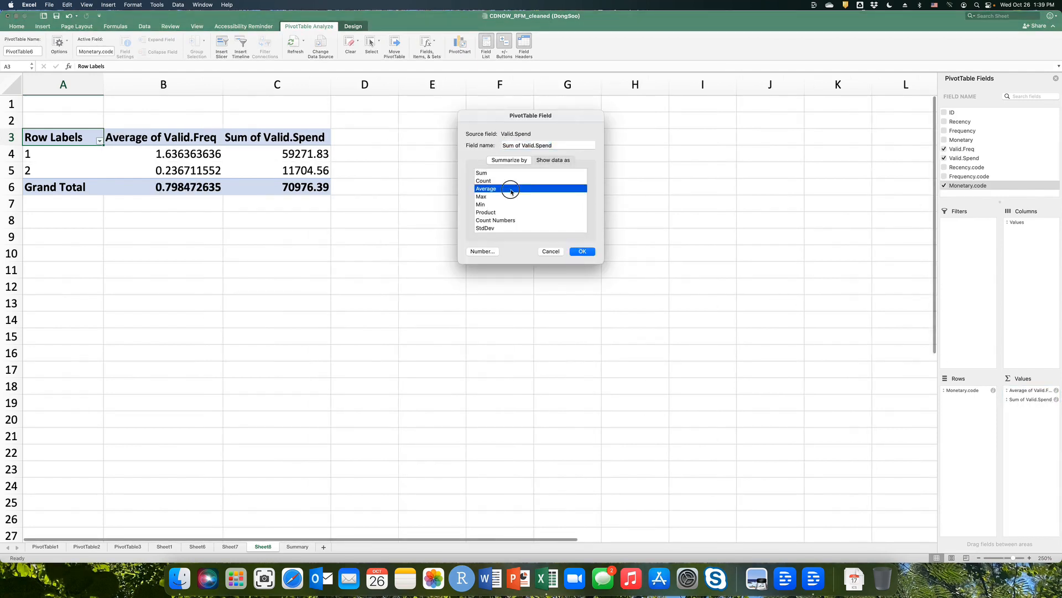
click(582, 253)
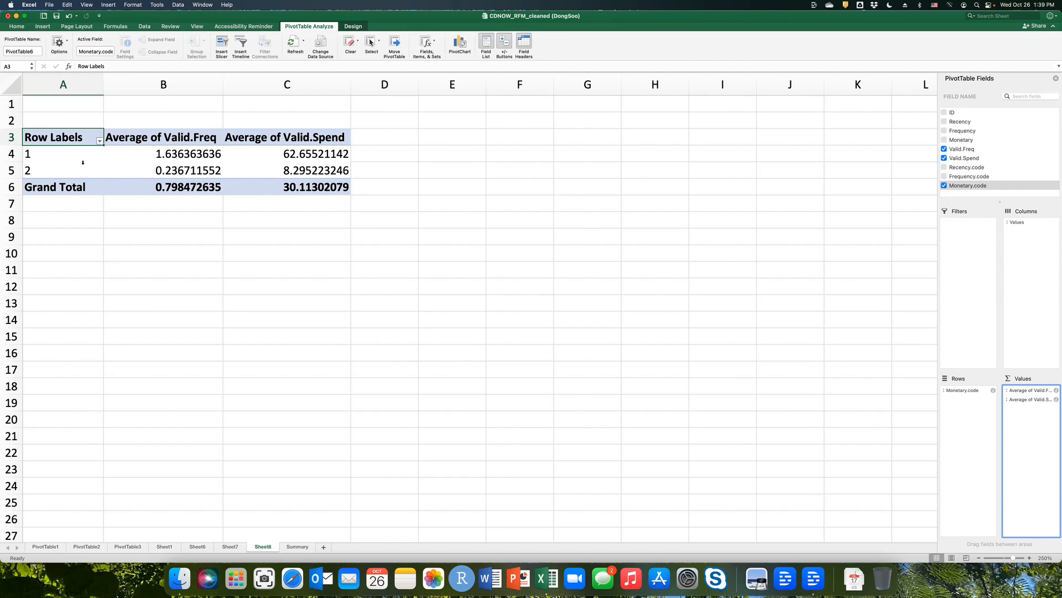
Step: Review the frequency code averages on Sheet7 and the Recency.code, Frequency.code and Monetary.code columns on the Summary sheet
click(230, 546)
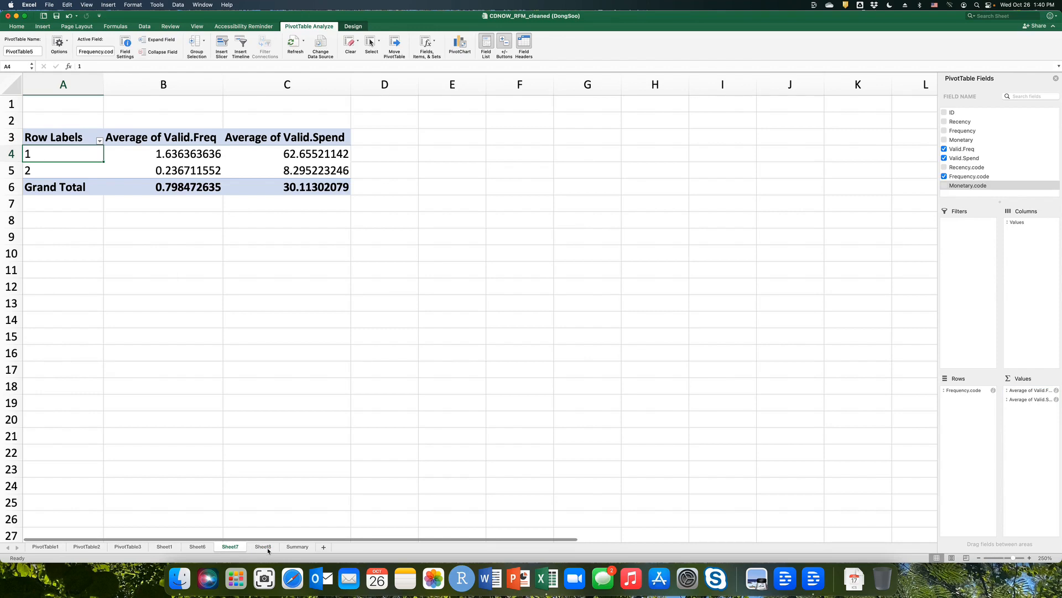
click(297, 547)
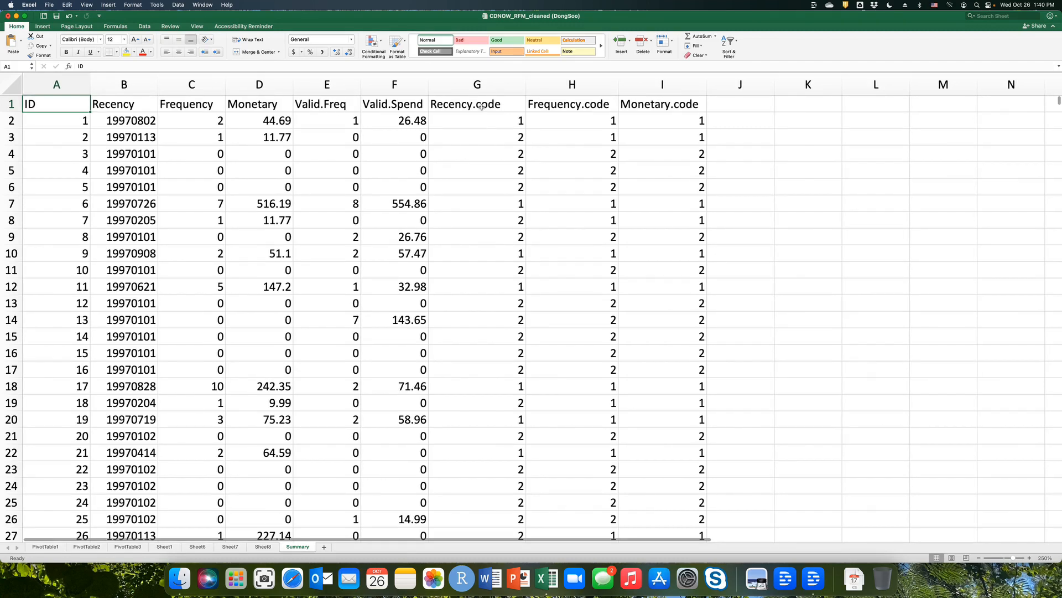
click(502, 106)
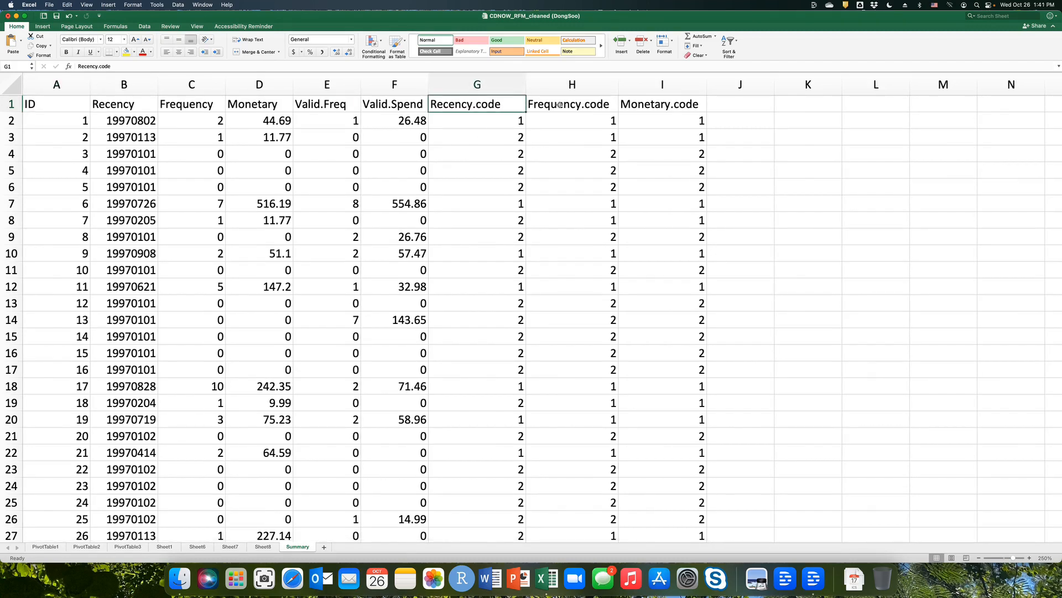
click(560, 104)
click(632, 104)
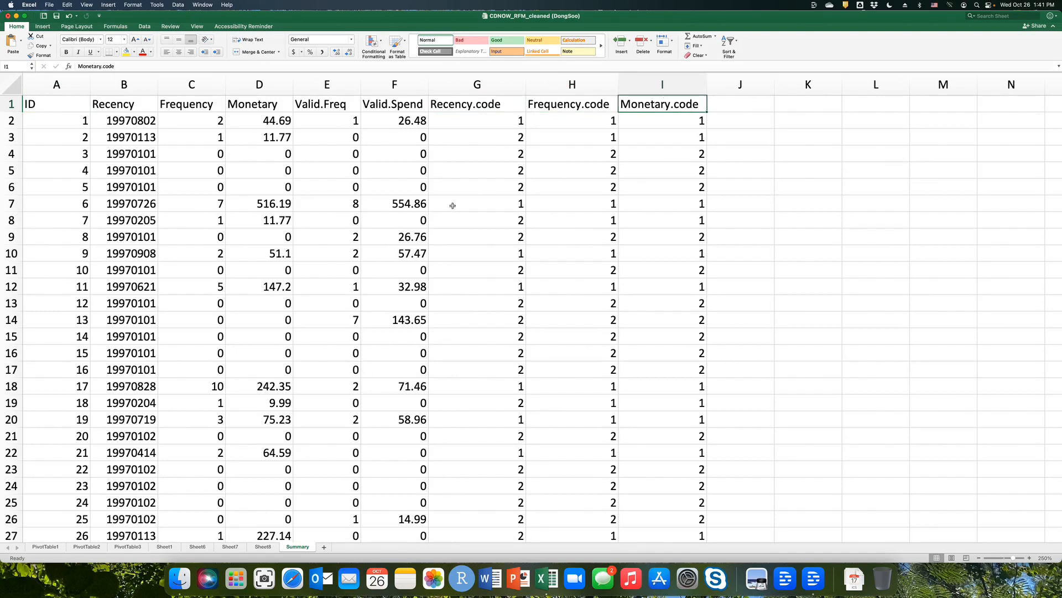
Step: Create a PivotTable from the Summary data range $A$1:$I$2358 on a new worksheet for the combined codes
click(44, 110)
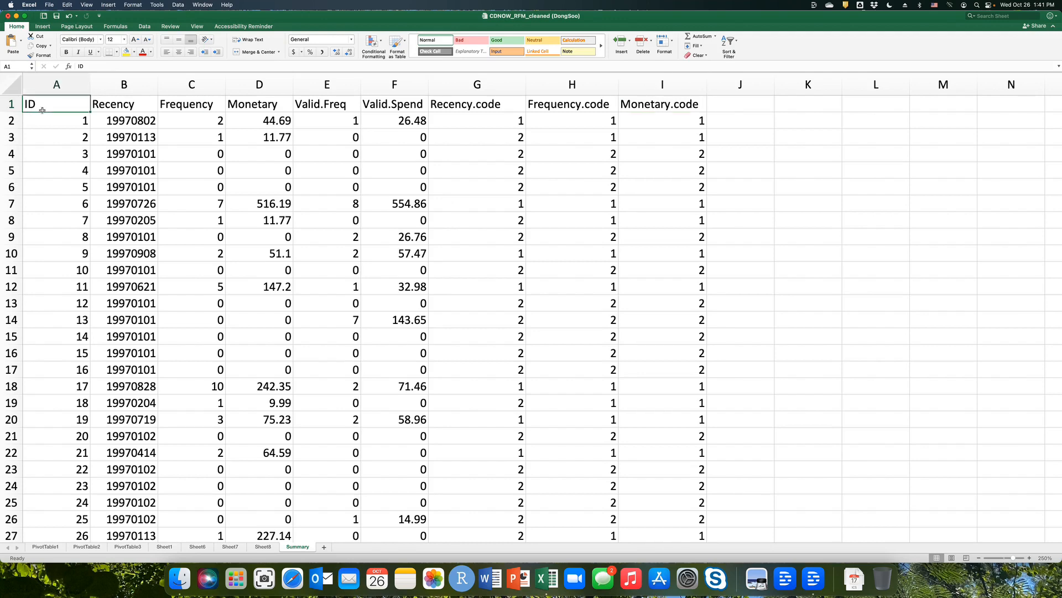
click(42, 26)
click(13, 46)
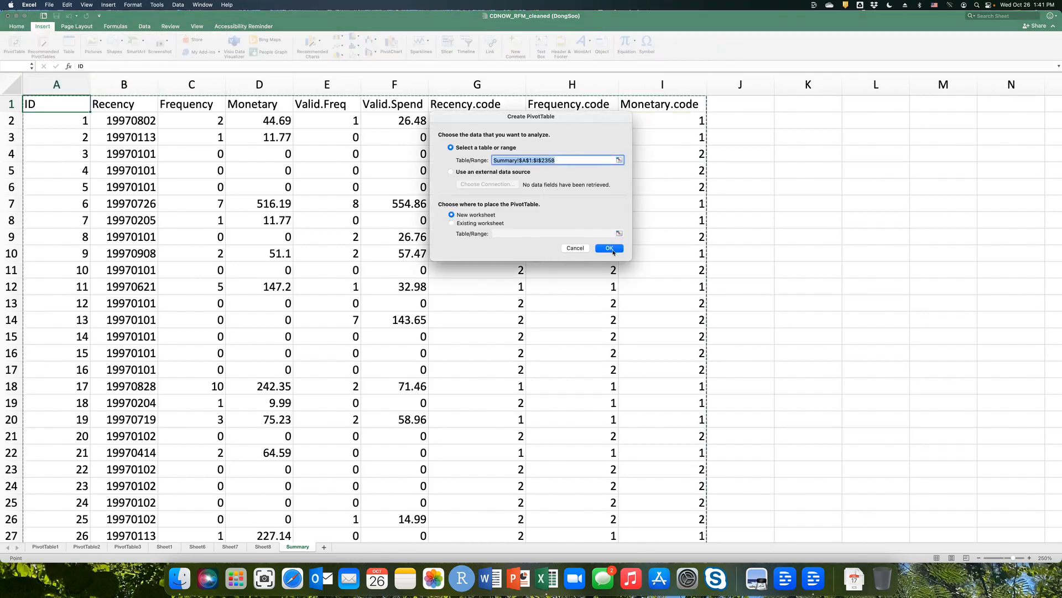
click(610, 249)
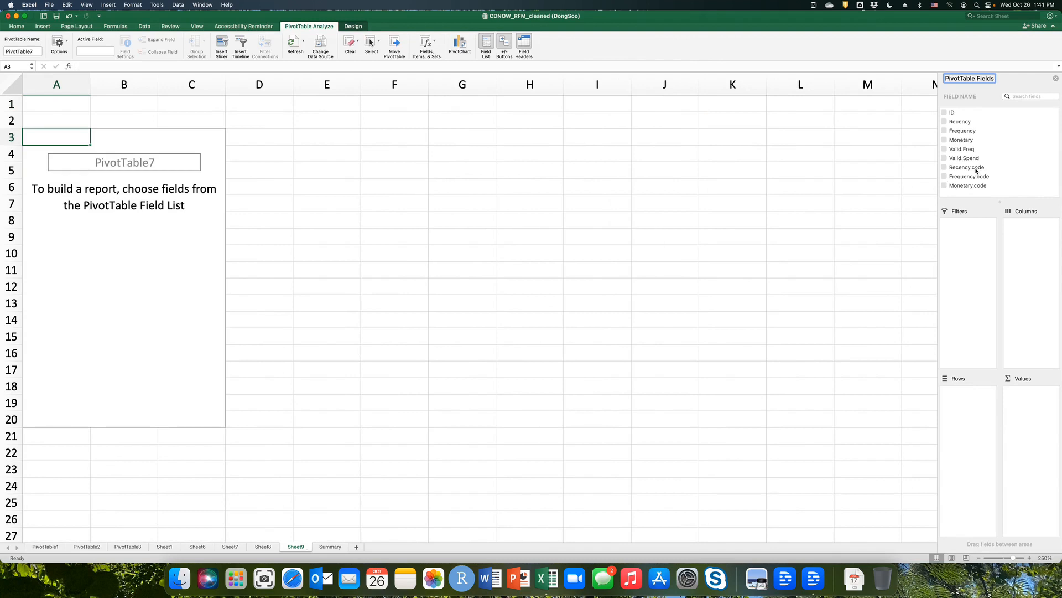
Step: Lay out the PivotTable with Recency.code, Frequency.code and Monetary.code as nested rows and Valid.Freq and Valid.Spend as values
drag(976, 171, 987, 386)
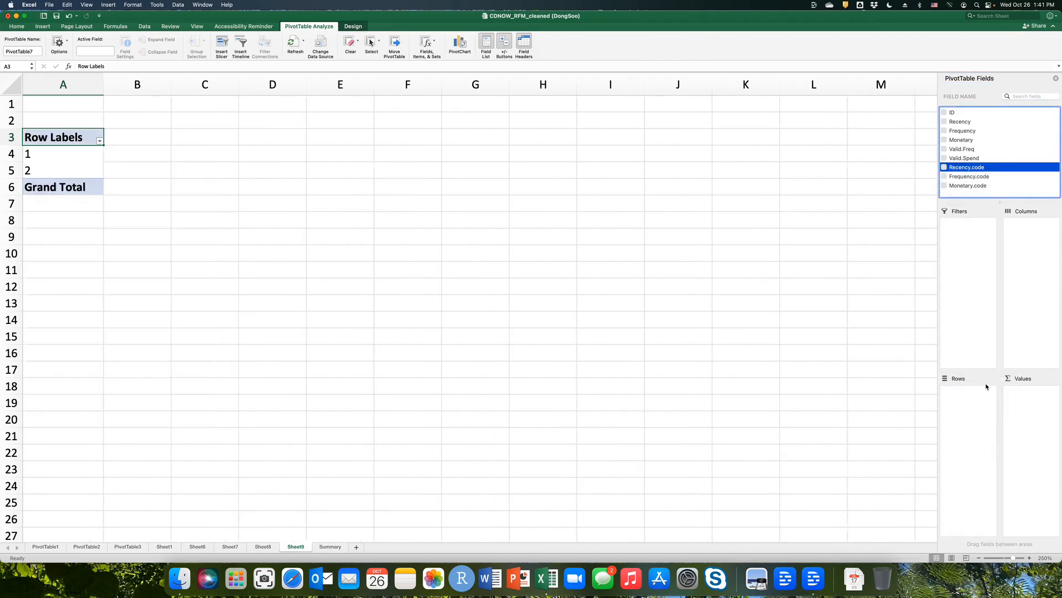
drag(970, 176, 977, 426)
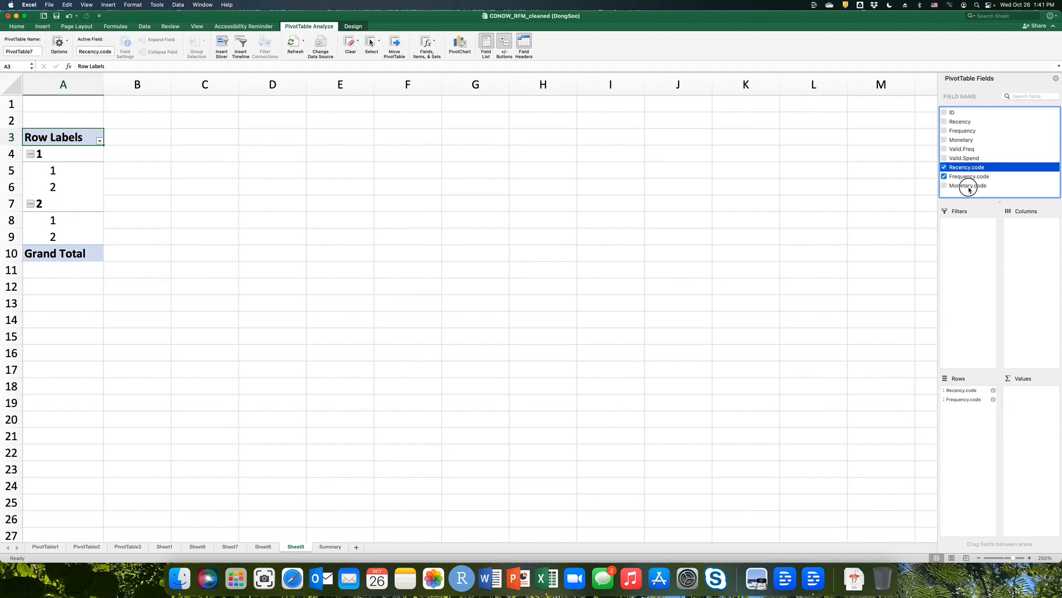
drag(968, 187, 982, 432)
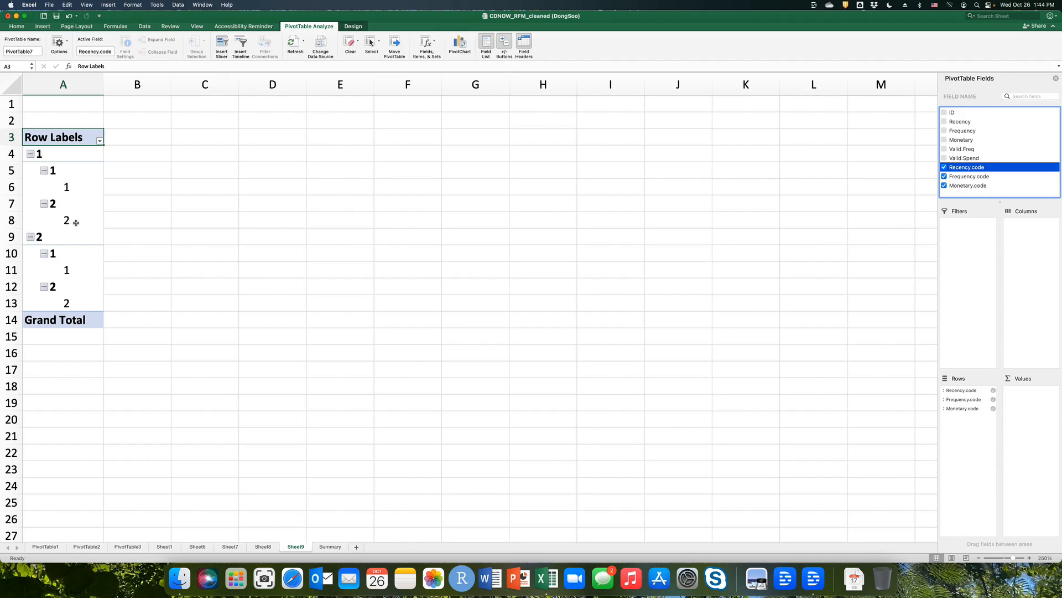
click(964, 151)
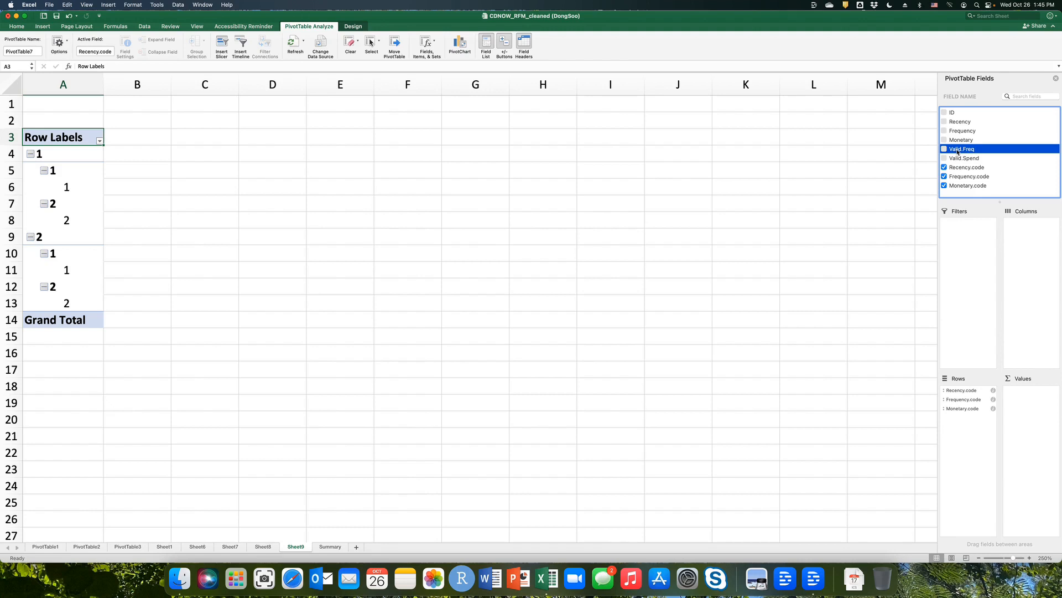
drag(958, 153, 1028, 400)
drag(966, 158, 1032, 403)
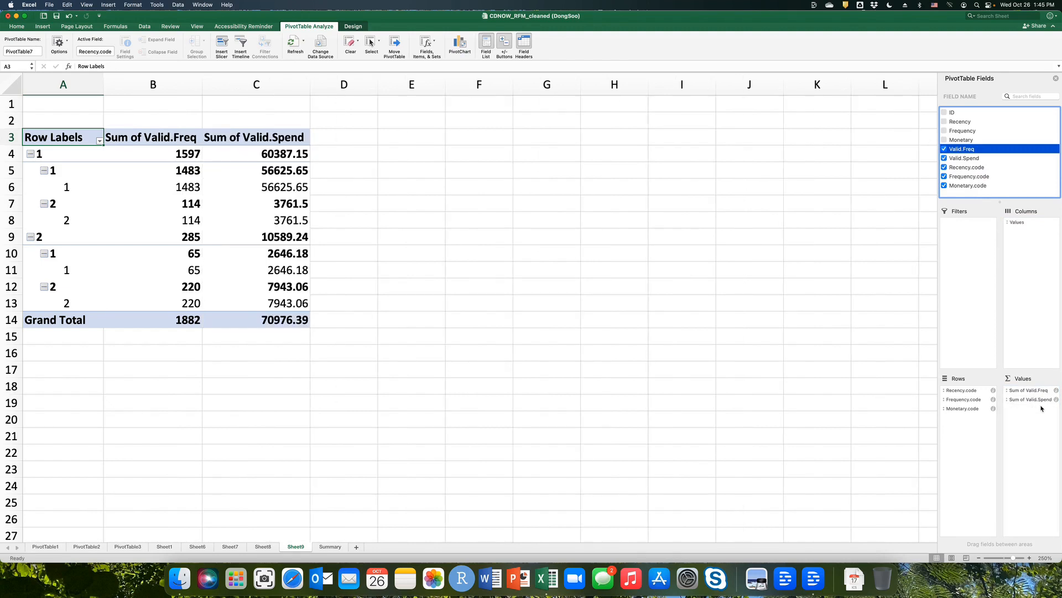
Step: Summarize both Valid.Freq and Valid.Spend by Average in the combined recency, frequency and monetary code PivotTable
click(1056, 390)
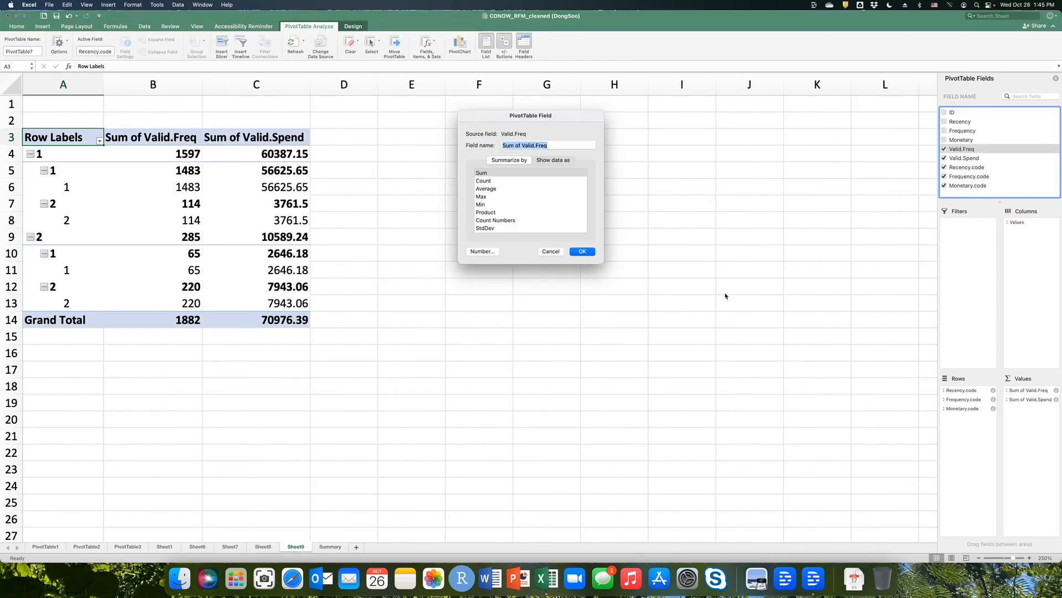
click(486, 189)
click(594, 254)
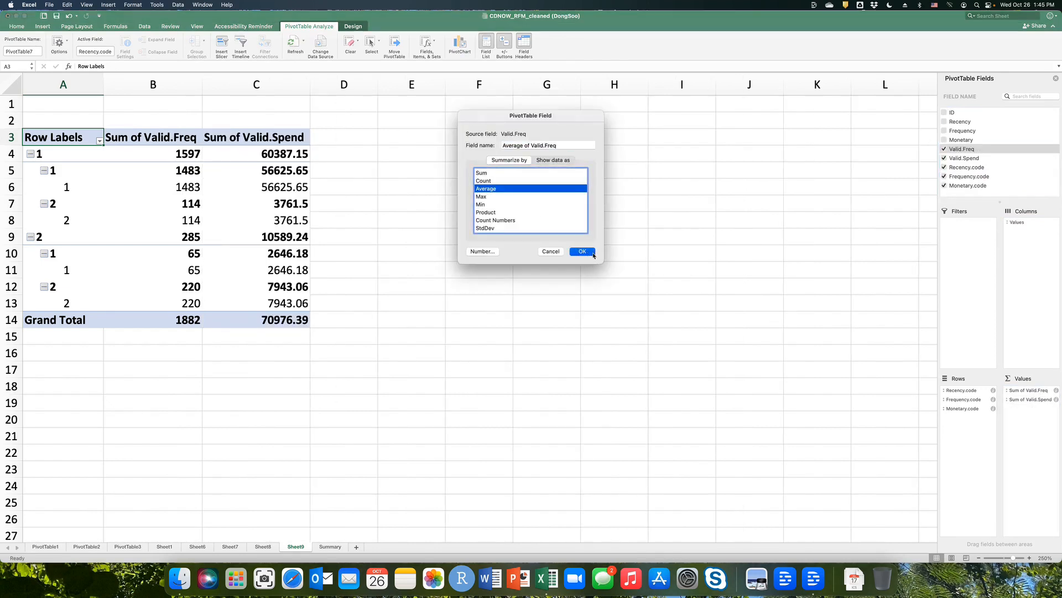
click(1057, 399)
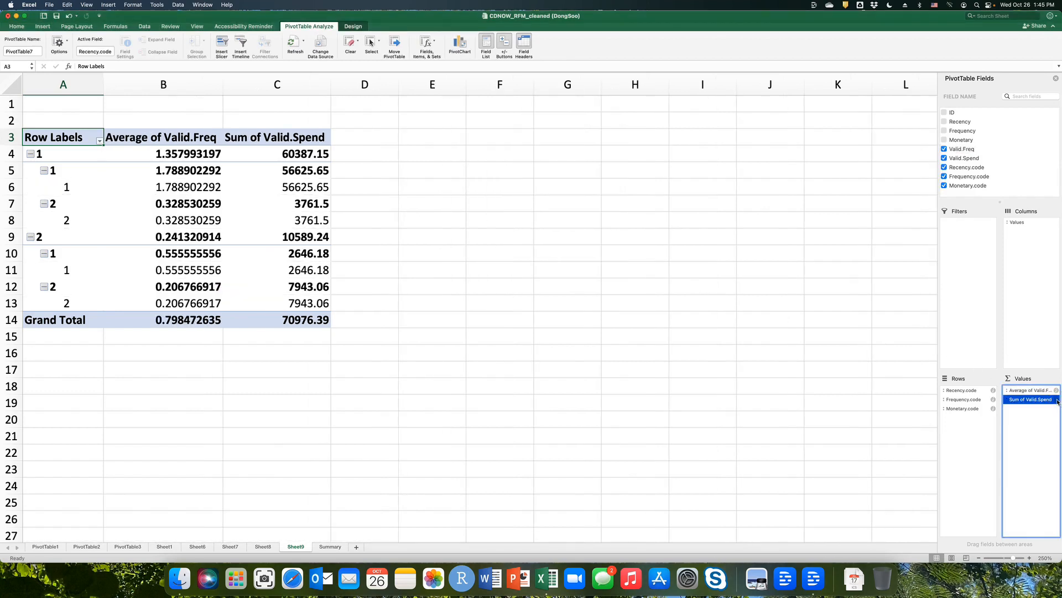
click(1057, 400)
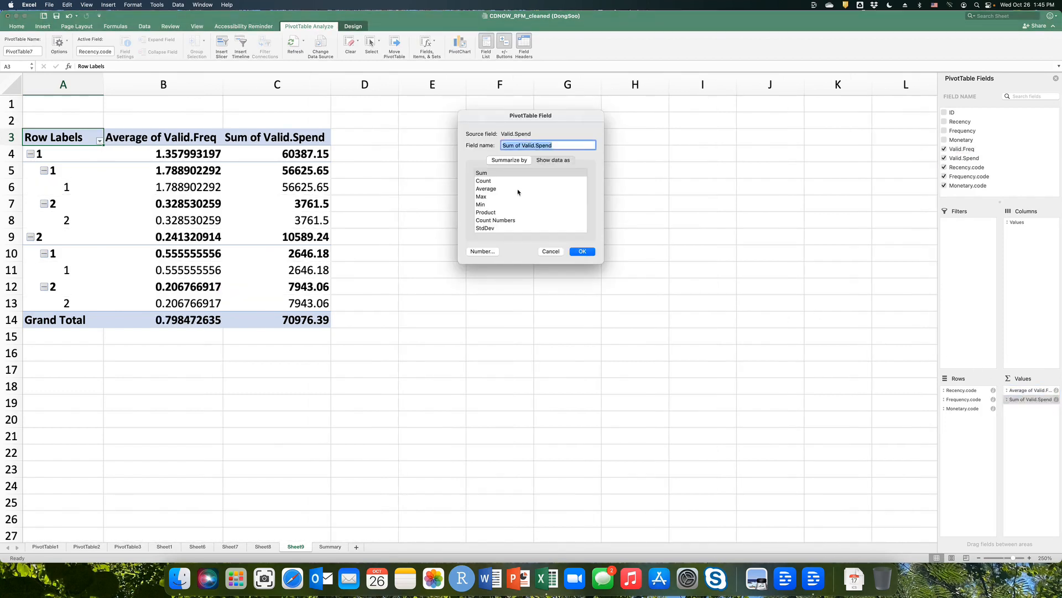
click(519, 190)
click(585, 254)
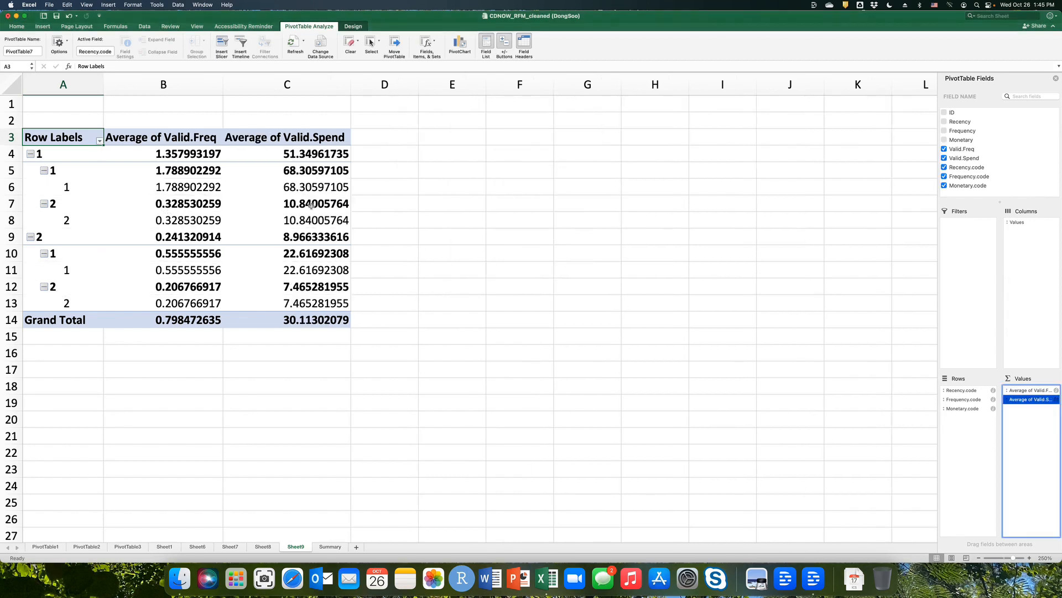
Step: Select rows 6, 8, 11 and 13 together, the innermost code combinations of the PivotTable
click(127, 219)
click(12, 187)
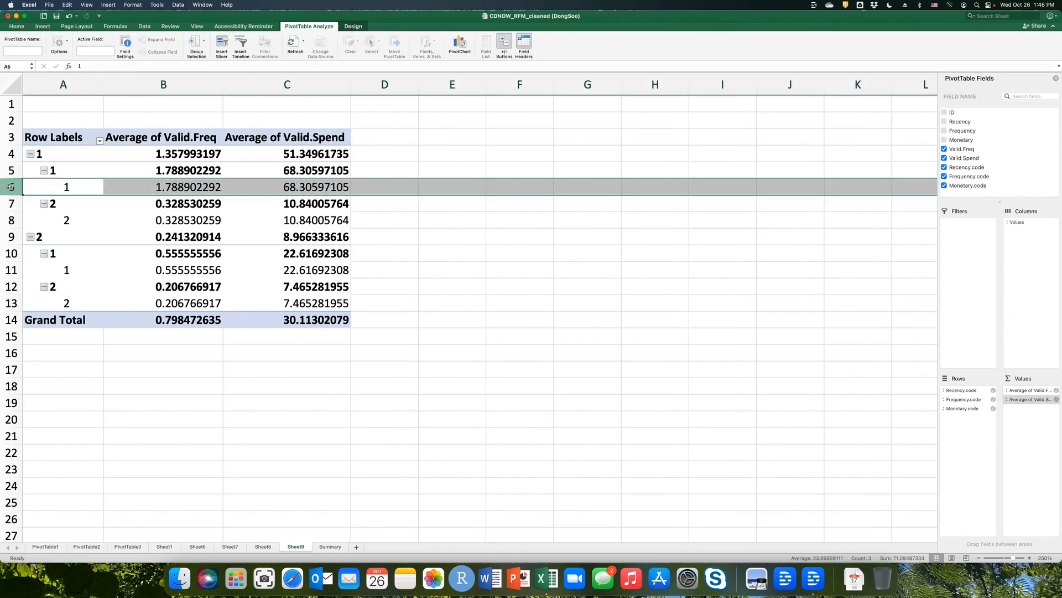
super+click(11, 220)
super+click(11, 270)
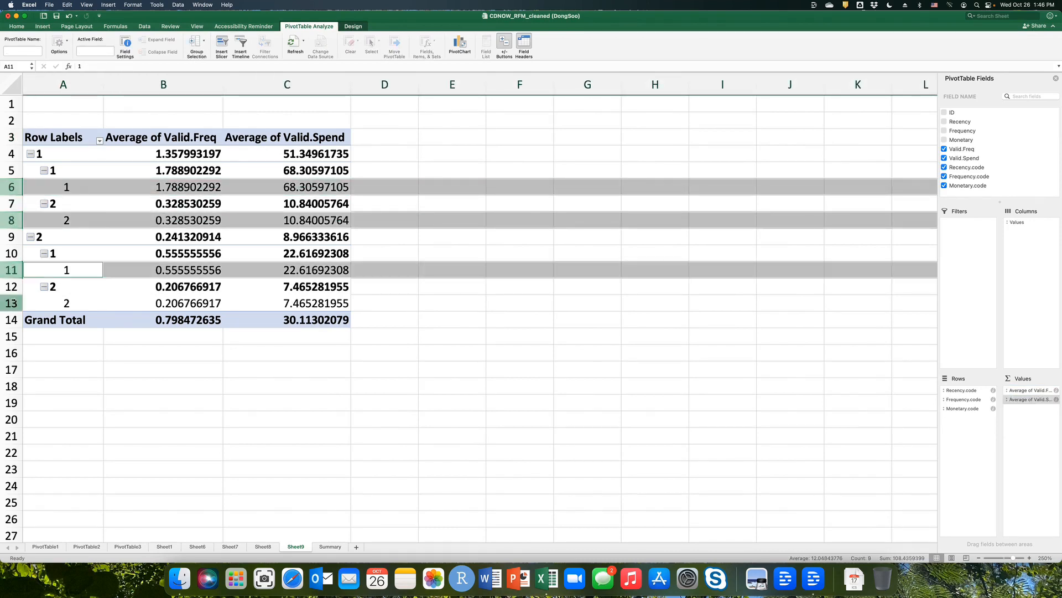
super+click(11, 304)
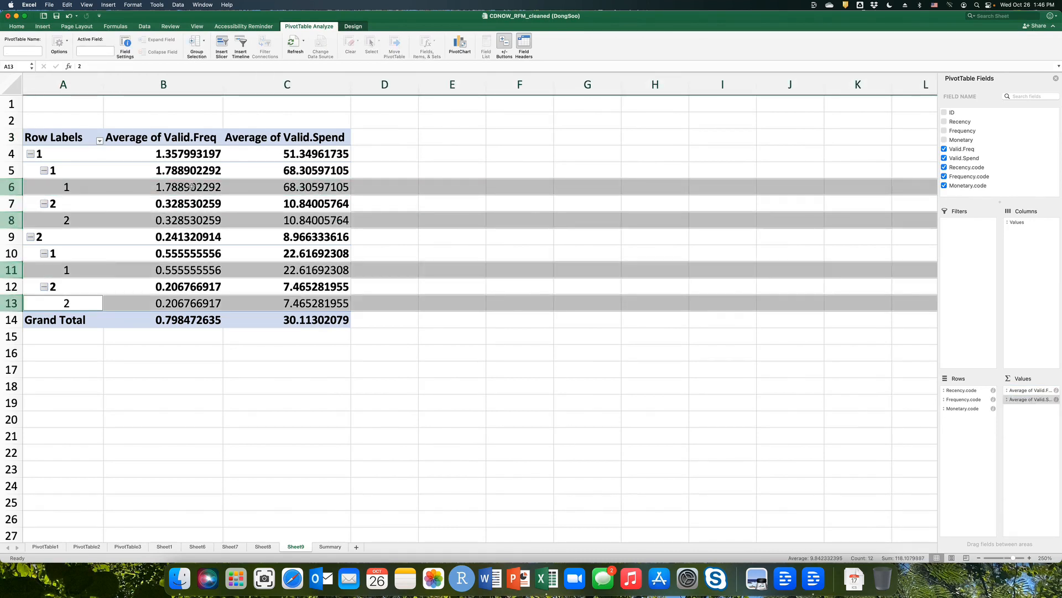